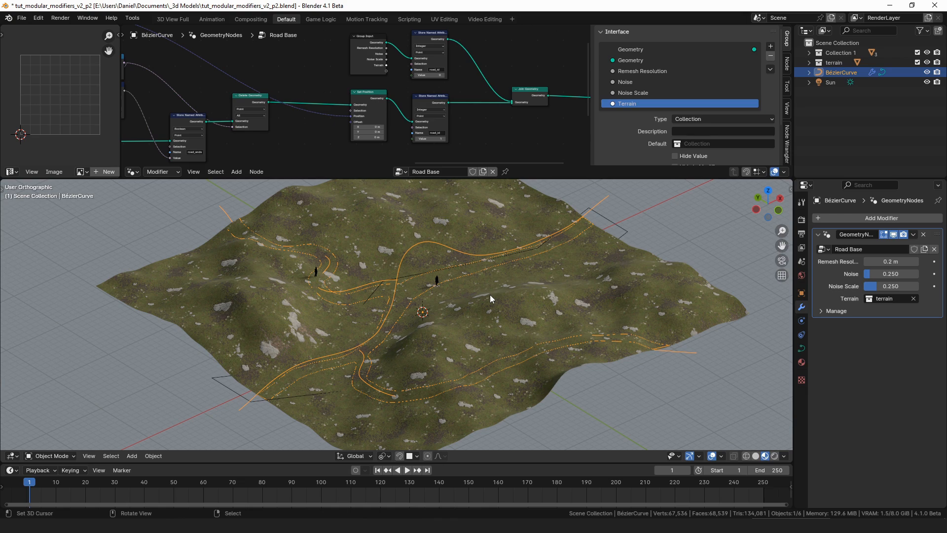
Examine the road curves across the terrain from several angles and distances
mouse_move(472, 295)
middle_down()
mouse_move(483, 288)
mouse_move(473, 281)
middle_up()
scroll(477, 340, up, 4)
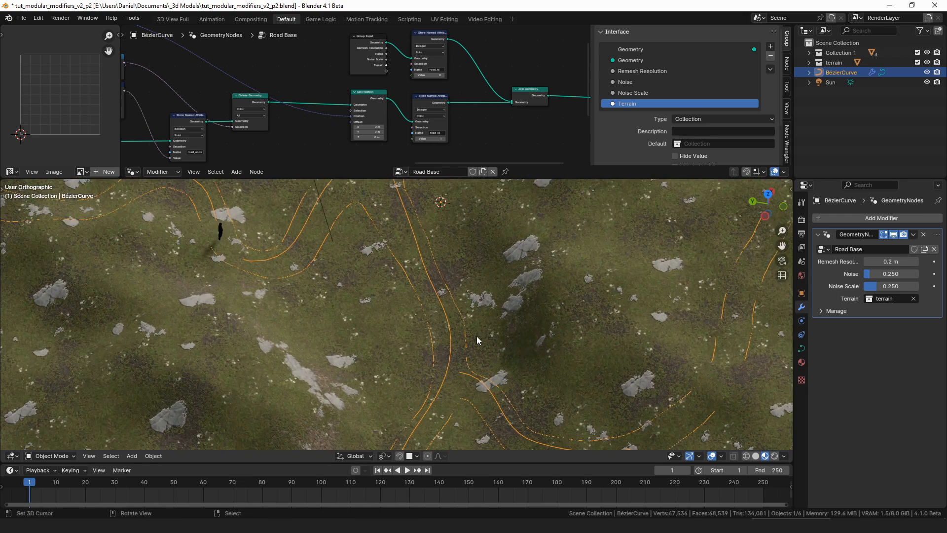
middle_drag(477, 339, 453, 315)
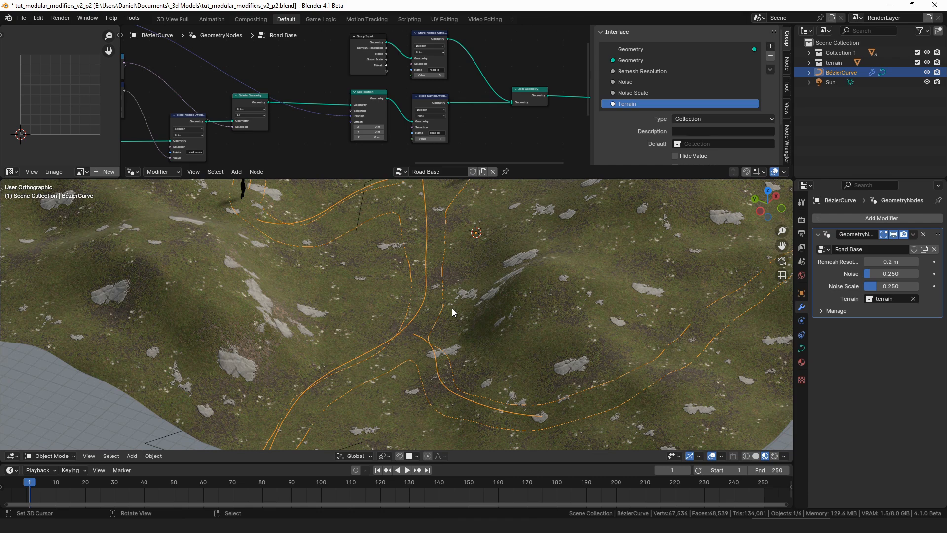
middle_drag(452, 308, 457, 329)
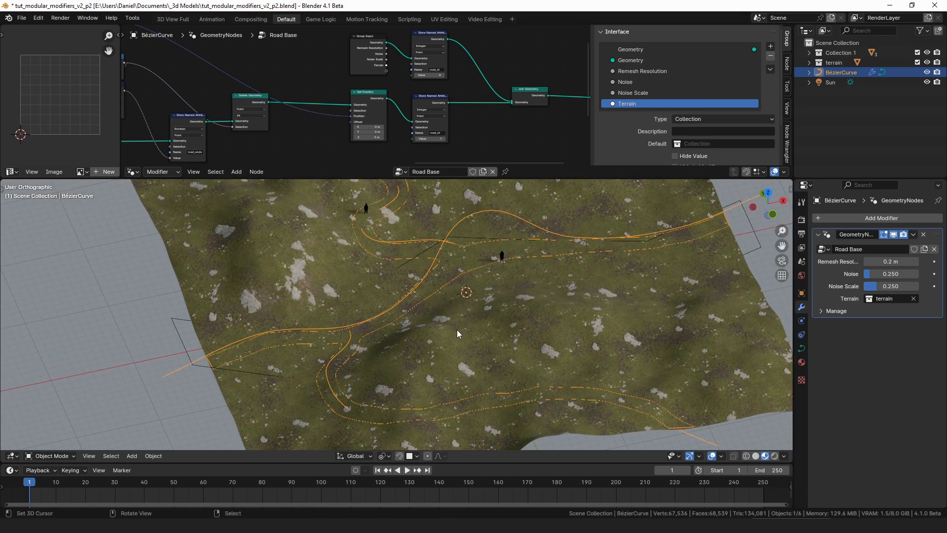
middle_drag(460, 328, 484, 329)
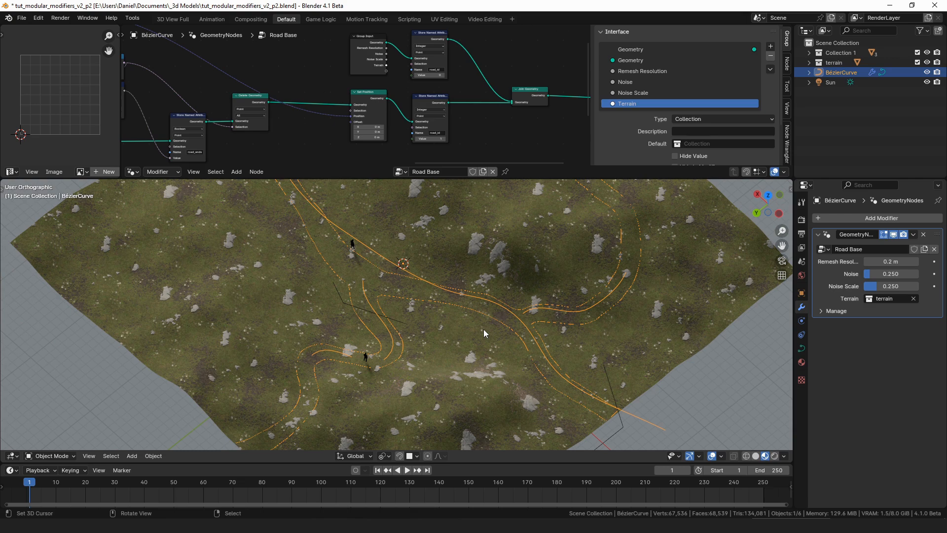
scroll(486, 330, down, 3)
middle_drag(486, 330, 416, 311)
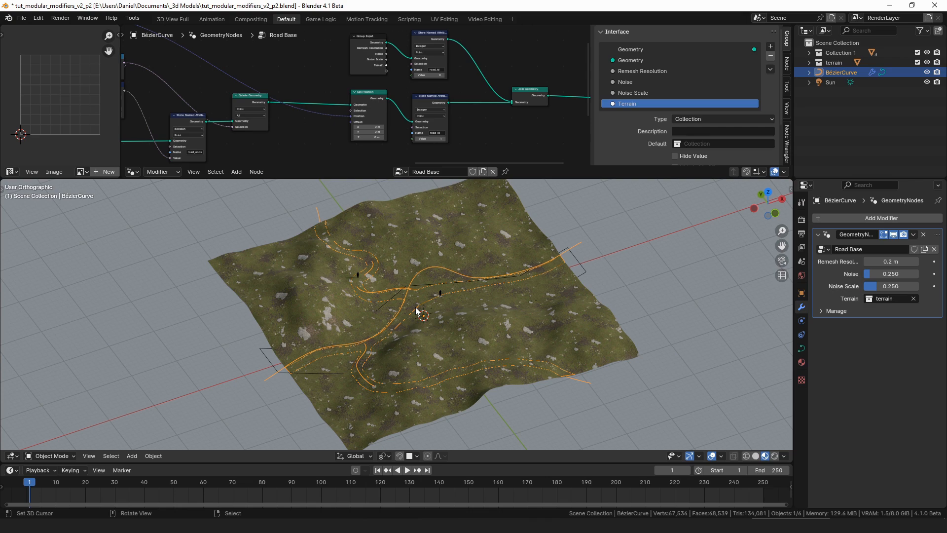
middle_drag(416, 308, 486, 275)
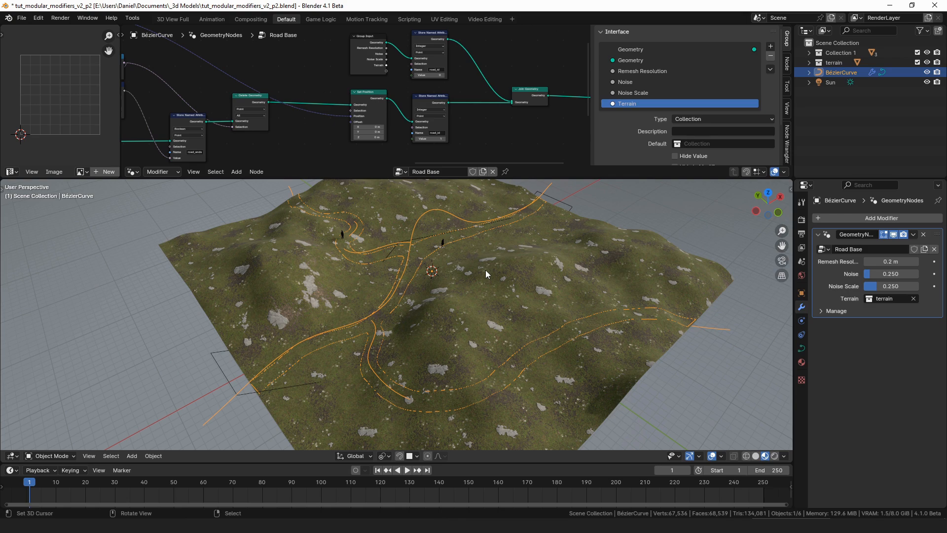
middle_drag(486, 275, 474, 302)
shift+middle_drag(474, 302, 484, 321)
Add a second Geometry Nodes modifier to the Bézier curve with a new node tree named "a"
click(883, 217)
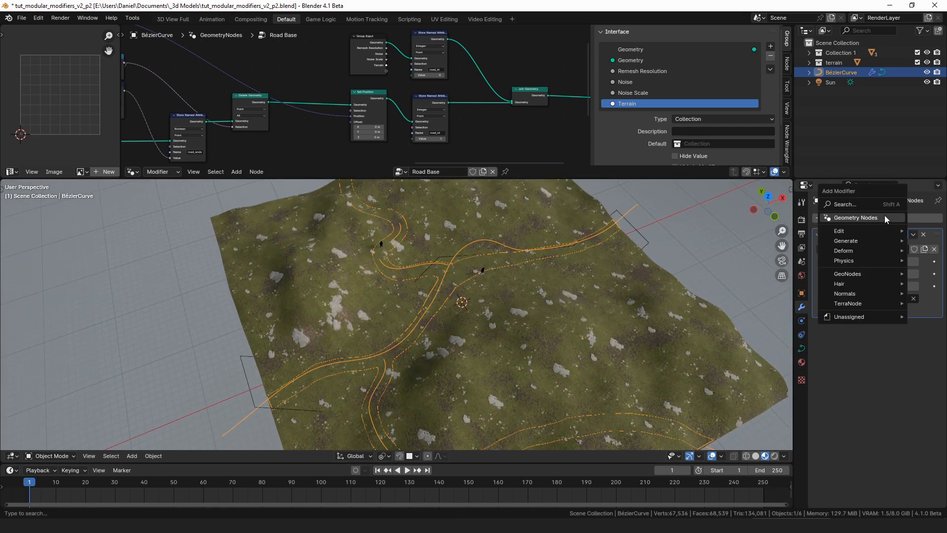
click(883, 235)
click(918, 339)
double_click(874, 340)
text(a)
key(Return)
key(KP_Decimal)
key(a)
key(KP_Decimal)
key(a)
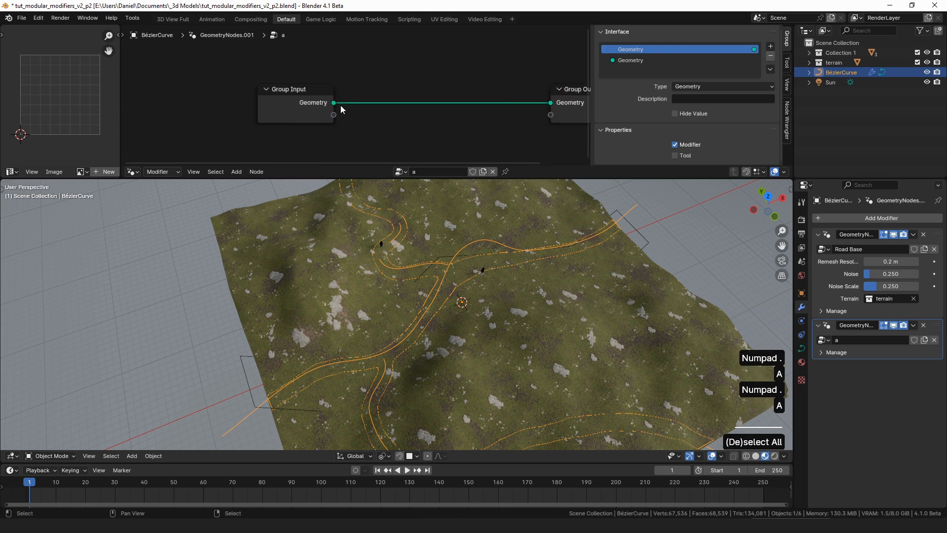
Close the timeline area to enlarge the 3D view, and attach a Separate Geometry node to the Group Input's geometry
drag(340, 105, 392, 126)
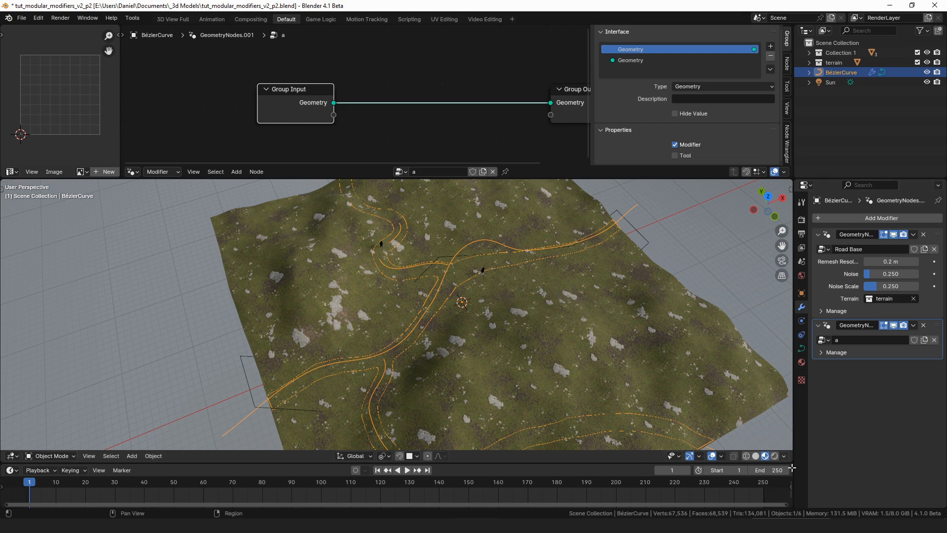
drag(792, 468, 790, 470)
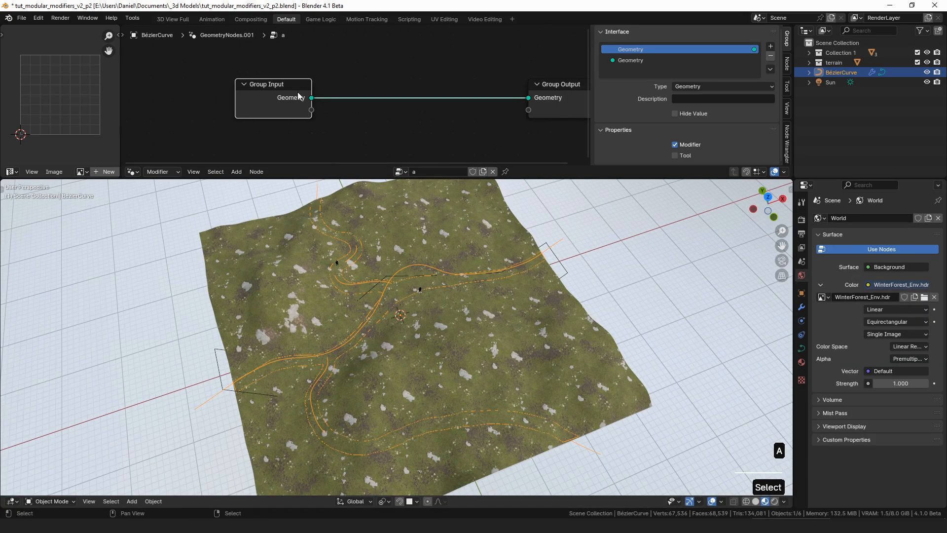
drag(311, 97, 375, 110)
text(sep)
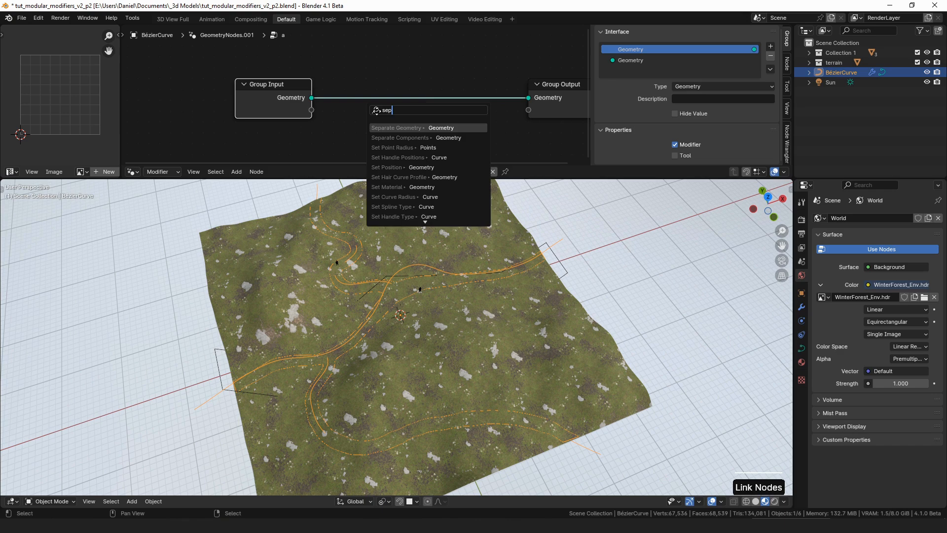
key(Return)
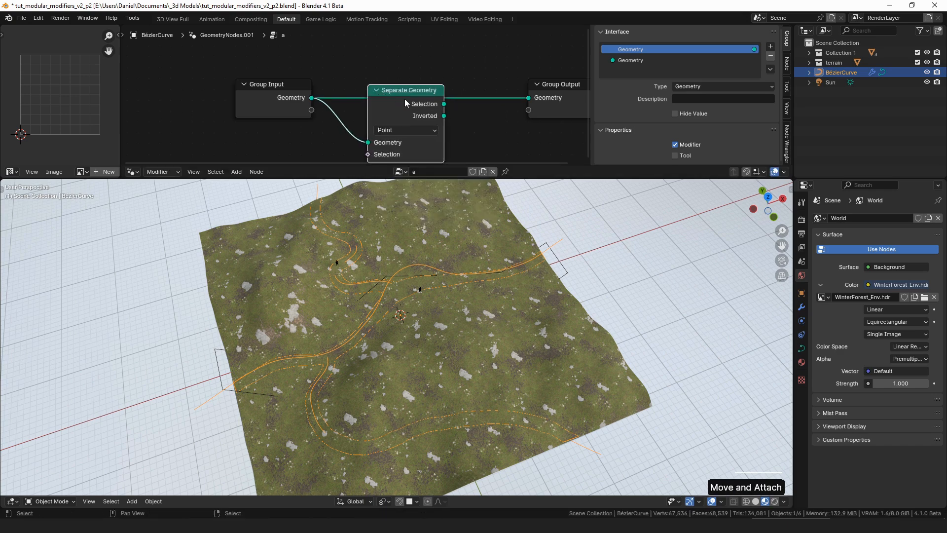
click(801, 307)
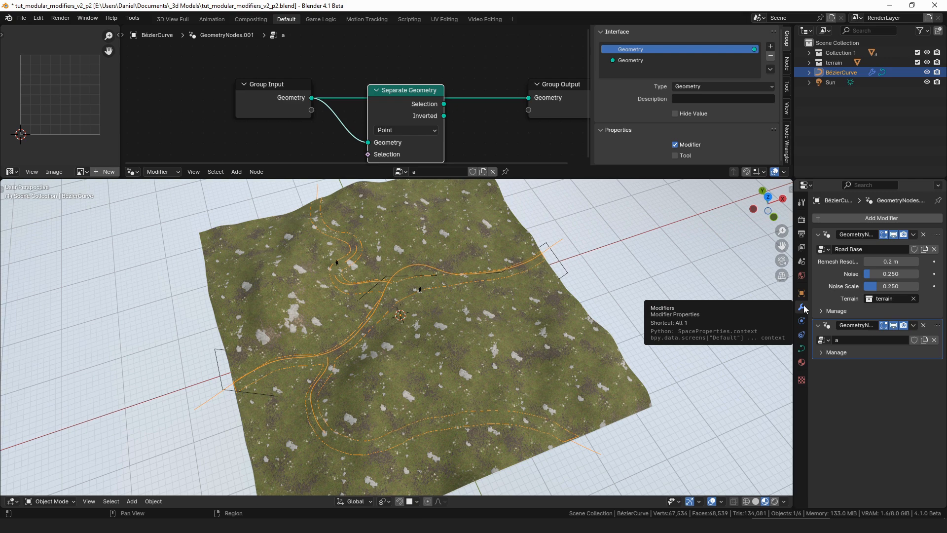
Feed the Separate Geometry selection from a new Named Attribute node set to Integer and named road_id
drag(250, 98, 118, 90)
drag(423, 95, 298, 90)
middle_drag(298, 90, 362, 59)
drag(307, 118, 192, 114)
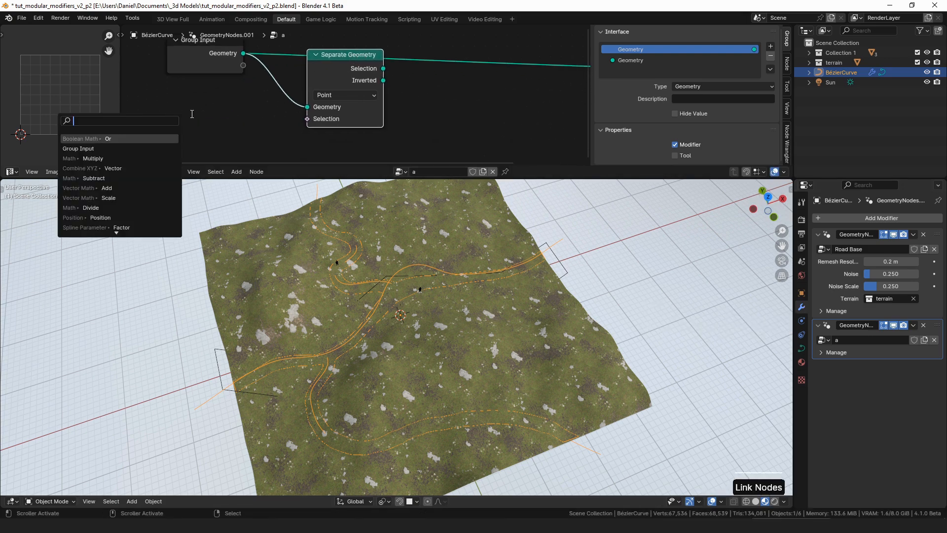
text(nam)
key(Return)
click(209, 108)
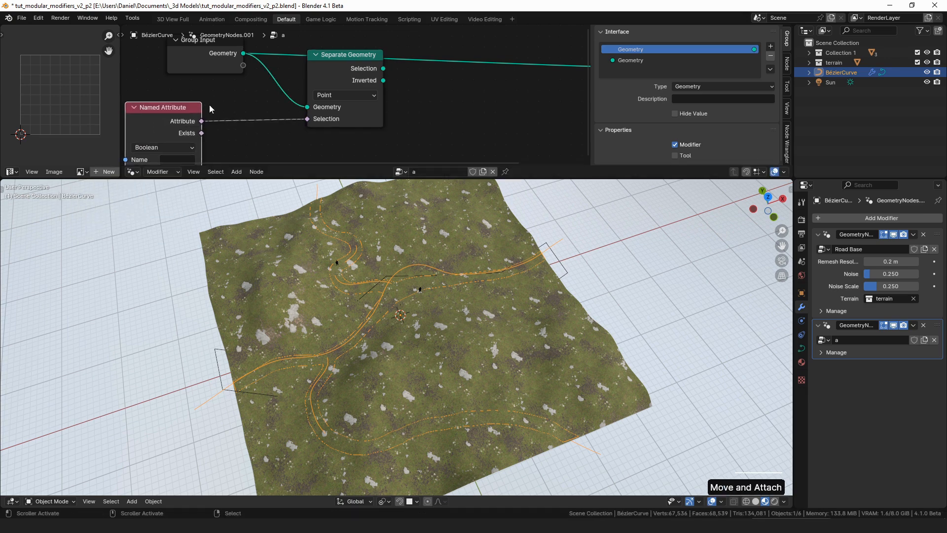
middle_drag(209, 108, 327, 63)
click(284, 117)
click(309, 129)
Insert an integer Equal node between the road_id attribute and the Separate Geometry selection, and preview the separated geometry
drag(314, 76, 295, 73)
text(eq)
key(Return)
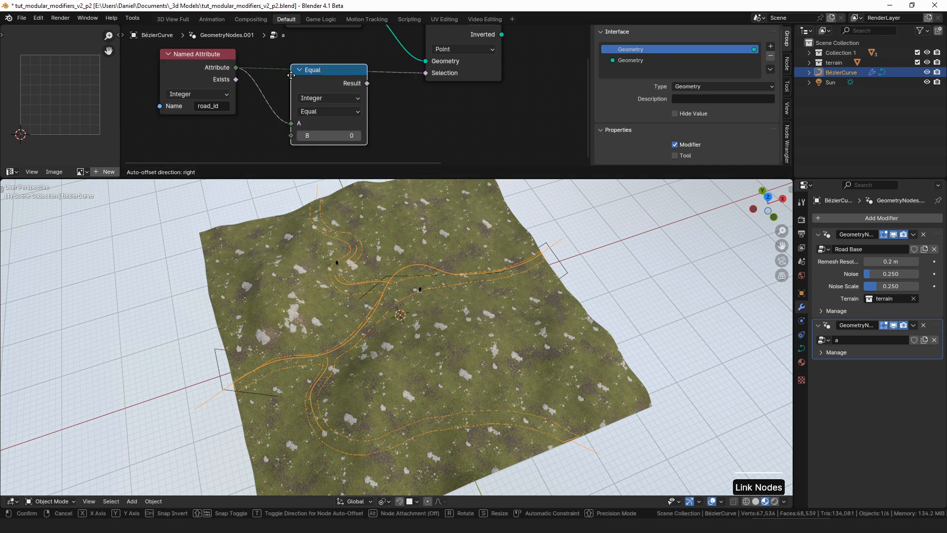
click(321, 69)
drag(360, 66, 425, 72)
middle_drag(519, 69, 479, 130)
alt+shift+click(434, 83)
middle_drag(414, 93, 413, 102)
Combine the Named Attribute, Equal and Separate Geometry nodes into a node group
drag(308, 74, 159, 48)
scroll(394, 105, down, 6)
drag(449, 76, 215, 158)
key(ctrl+g)
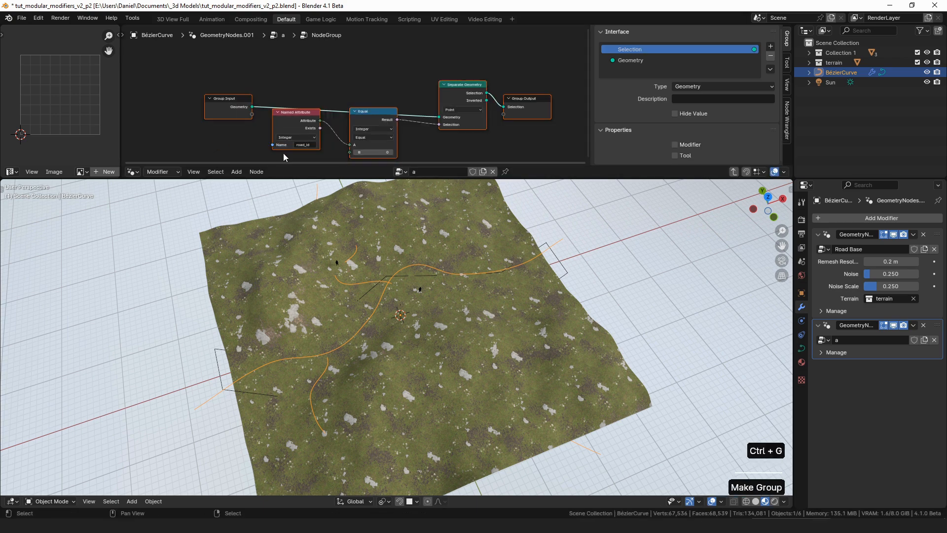
drag(466, 100, 441, 101)
click(513, 80)
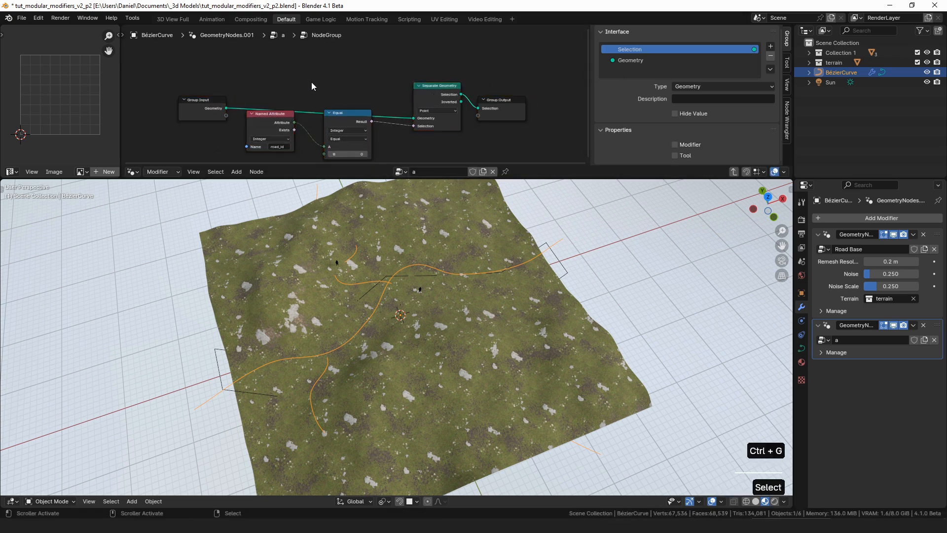
Duplicate the Equal and Separate Geometry nodes with their input links, and connect the copy's Selection to a new Group Output socket
drag(322, 84, 301, 84)
middle_drag(302, 84, 309, 61)
drag(282, 101, 205, 122)
drag(360, 91, 327, 112)
click(450, 65)
shift+click(330, 112)
key(ctrl+shift+d)
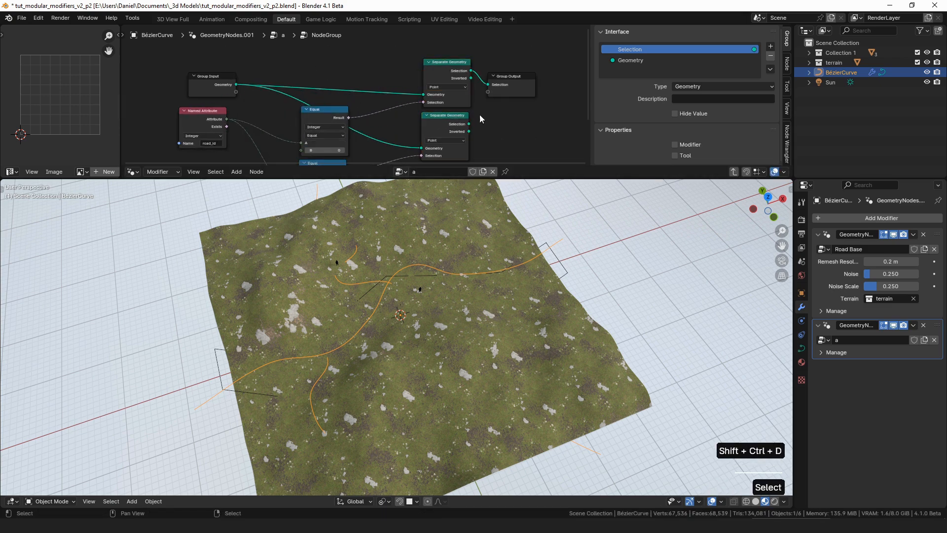
drag(476, 114, 488, 92)
Set the duplicated Equal node's B value to 1 and reposition the Group Output node
middle_drag(399, 148, 406, 87)
click(347, 143)
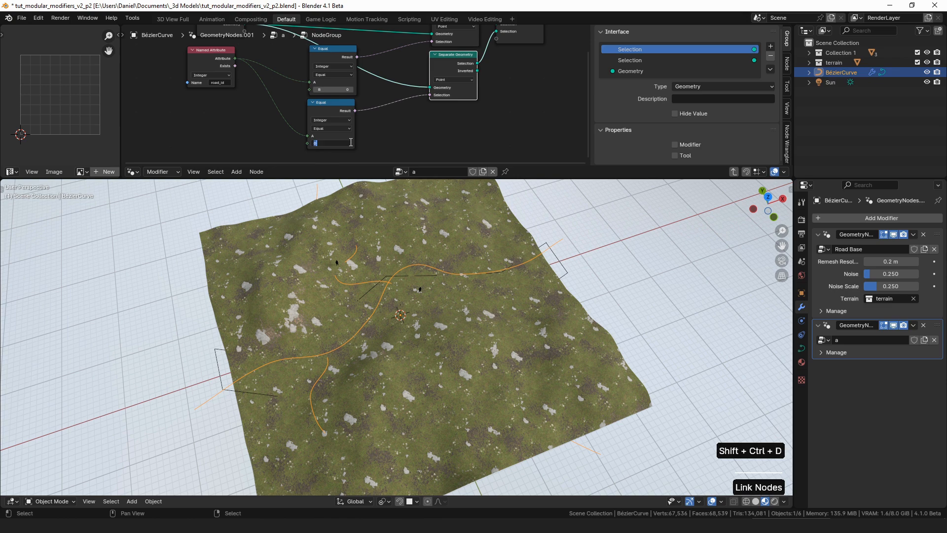
text(1)
key(Return)
middle_drag(429, 87, 378, 112)
middle_drag(465, 95, 457, 111)
drag(466, 75, 485, 65)
Rename the group's two outputs to Center Curve and Boundry Curve
double_click(670, 50)
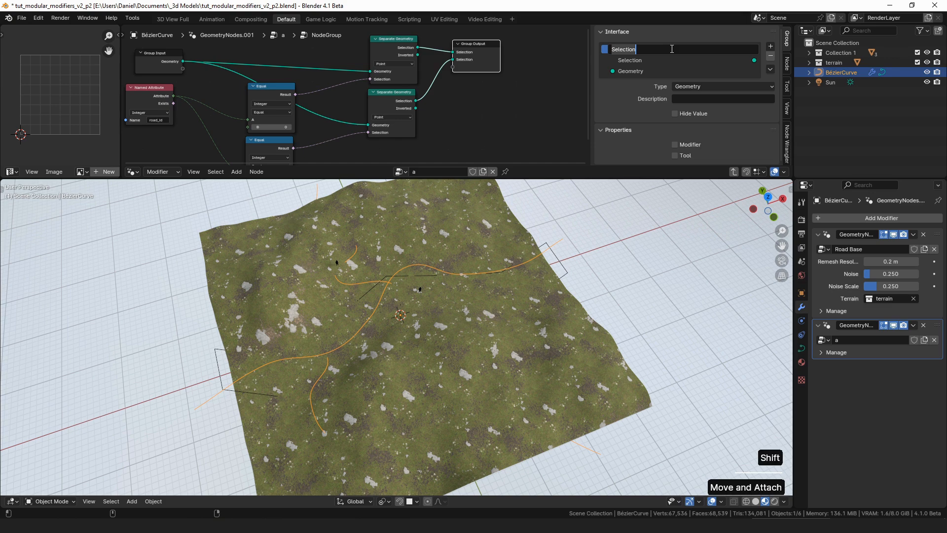
text(Ce)
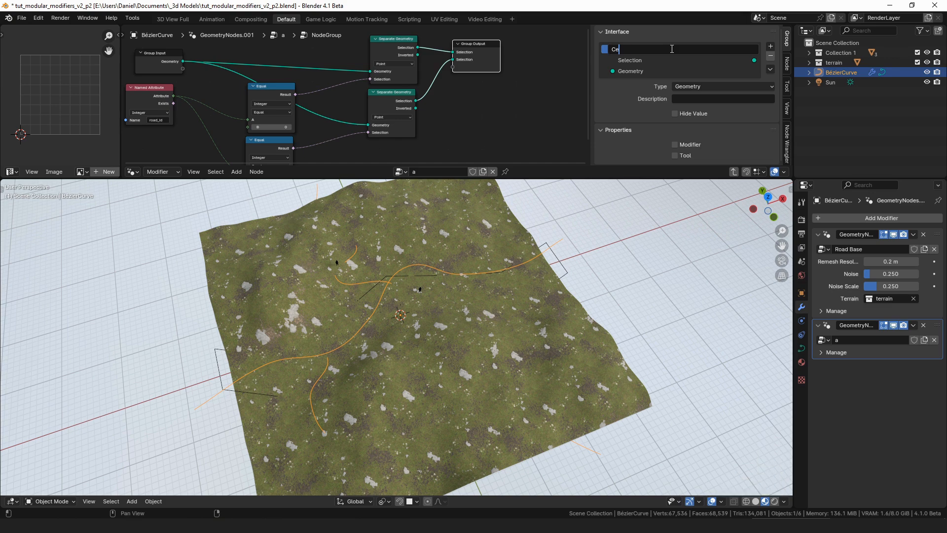
text(nter Curve)
key(Return)
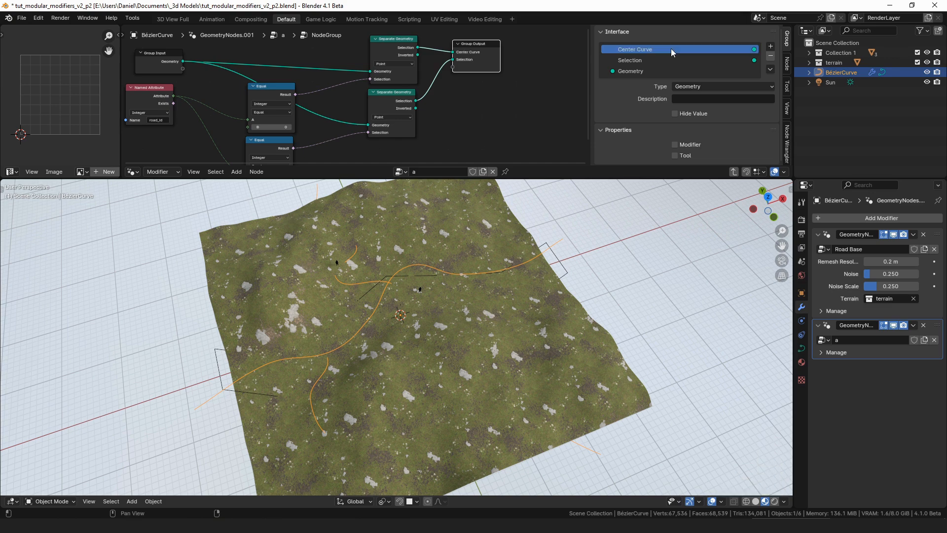
double_click(669, 58)
text(Bou)
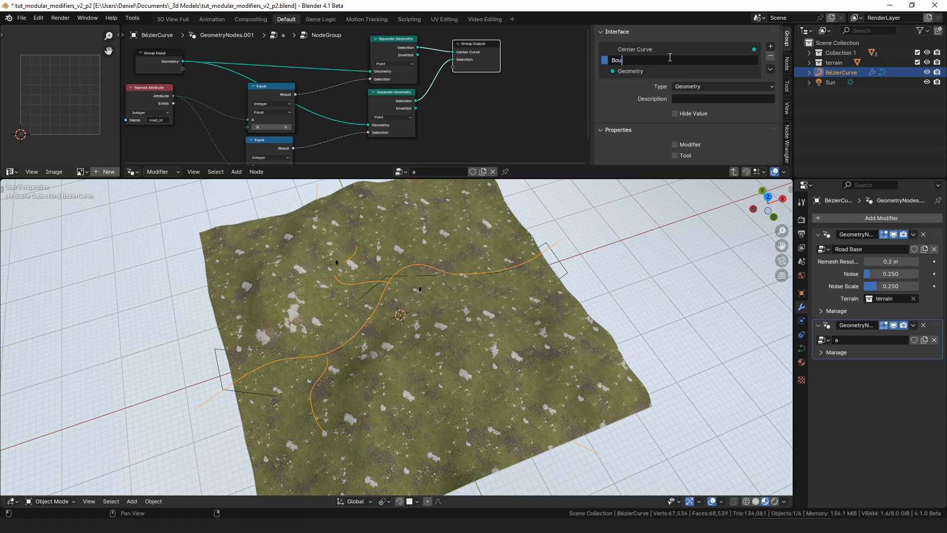
text(ndry Curve)
key(Return)
Rename the group's geometry input to Roads Geo and move the Group Output node aside
double_click(651, 70)
text(Roads Go)
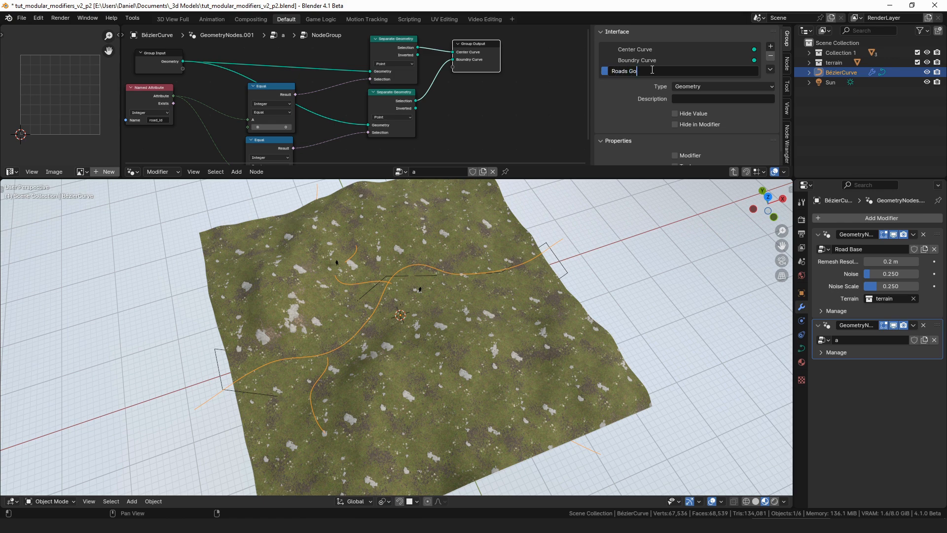
key(BackSpace)
text(eo)
key(Return)
drag(473, 59, 524, 73)
Exit the node group, rename it RoadsUtil, and place it beside the Group Input node
key(Tab)
drag(308, 116, 256, 71)
click(269, 83)
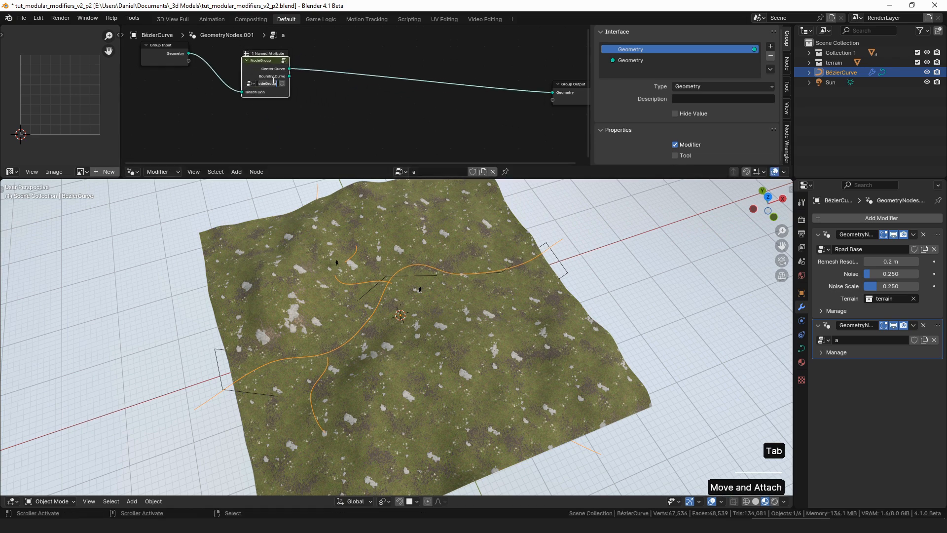
text(Road)
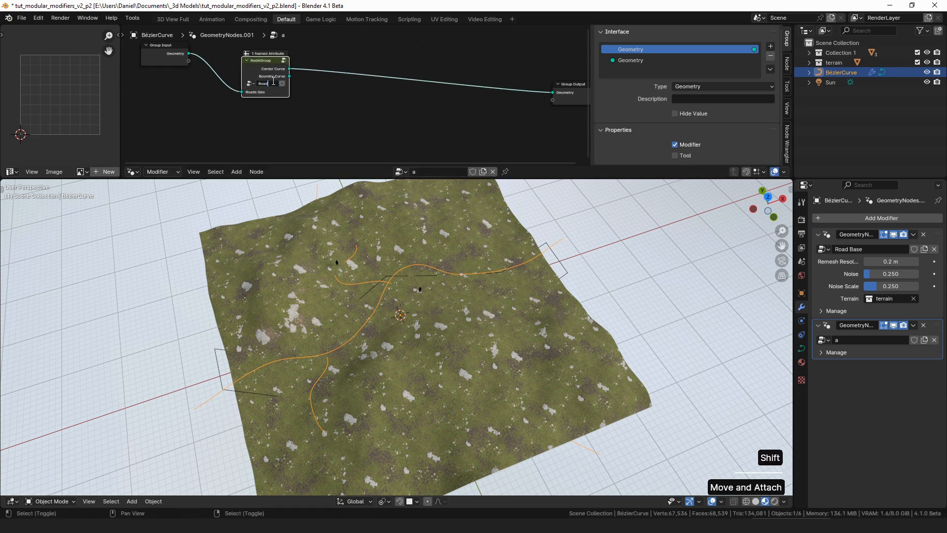
text(s_U)
key(Return)
drag(262, 73, 232, 70)
click(302, 84)
drag(164, 66, 159, 76)
drag(235, 69, 237, 78)
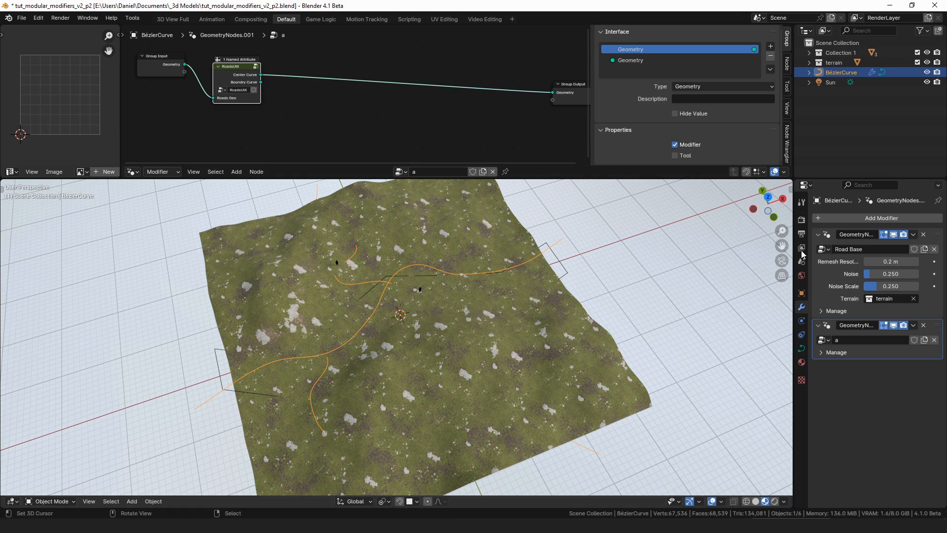
Rename the second modifier's node tree to Road Surface
click(868, 339)
text(R)
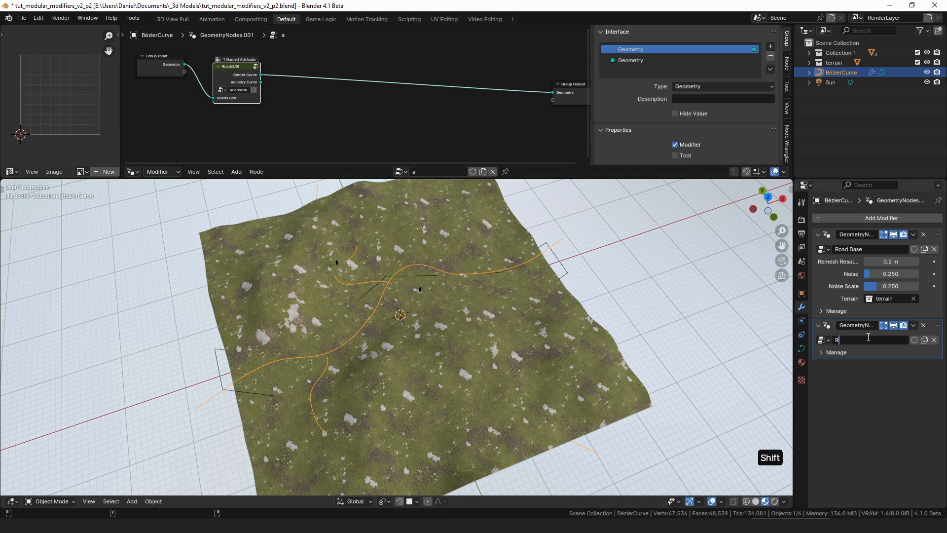
text(oad Surface)
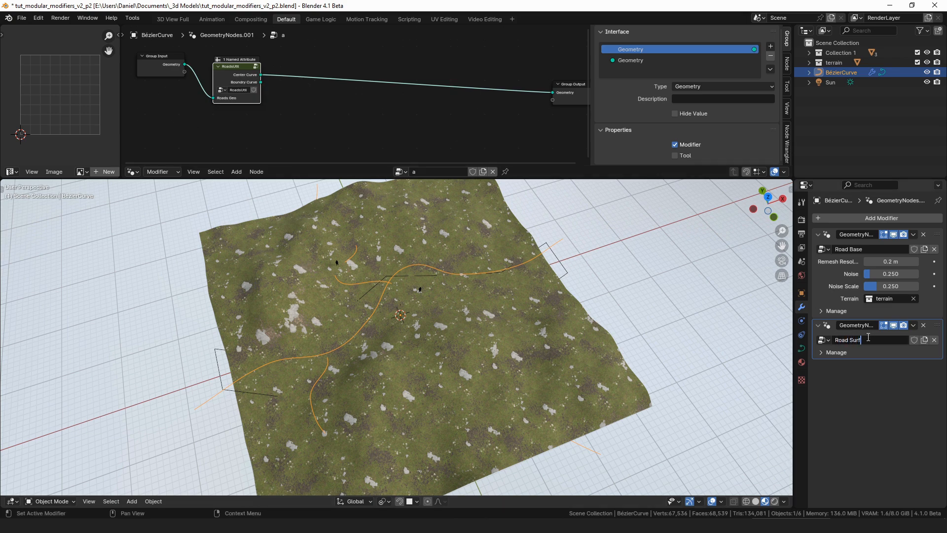
key(Return)
Preview the RoadsUtil group's Boundry Curve output on the terrain
shift+middle_drag(627, 285, 572, 282)
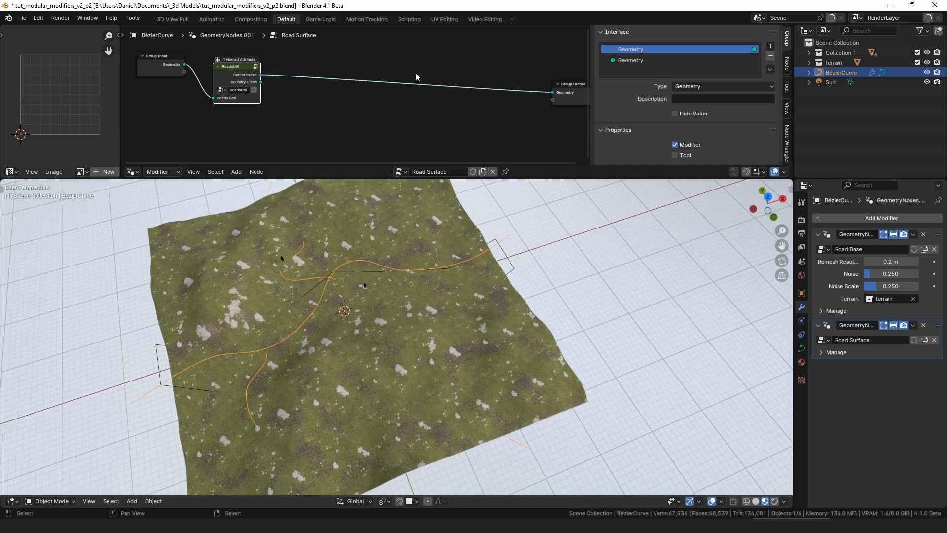
scroll(399, 189, down, 1)
middle_drag(263, 73, 275, 69)
alt+shift+click(251, 70)
middle_drag(378, 261, 380, 240)
shift+middle_drag(385, 271, 455, 282)
scroll(456, 282, up, 3)
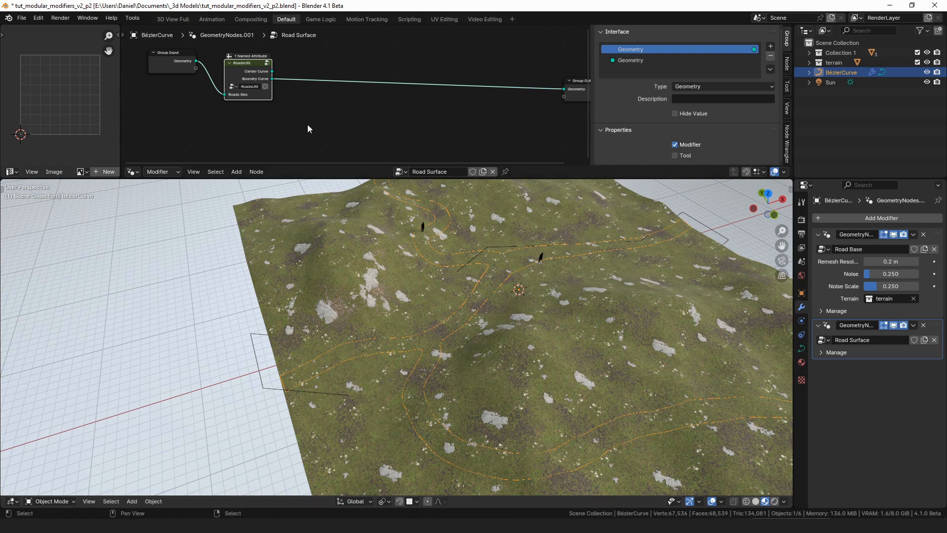
Add a Fill Curve node to the Boundry Curve output and preview its mesh
drag(272, 79, 374, 84)
text(fill)
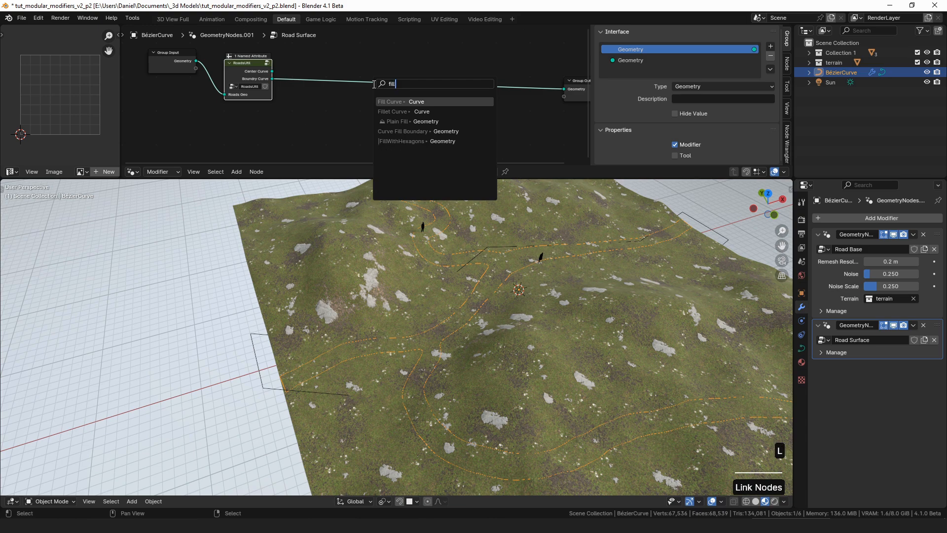
key(Return)
click(397, 88)
alt+shift+click(429, 91)
Show the wireframe overlay in the 3D viewport with its threshold at 1 and a reduced opacity
middle_drag(466, 283, 472, 257)
scroll(471, 257, up, 2)
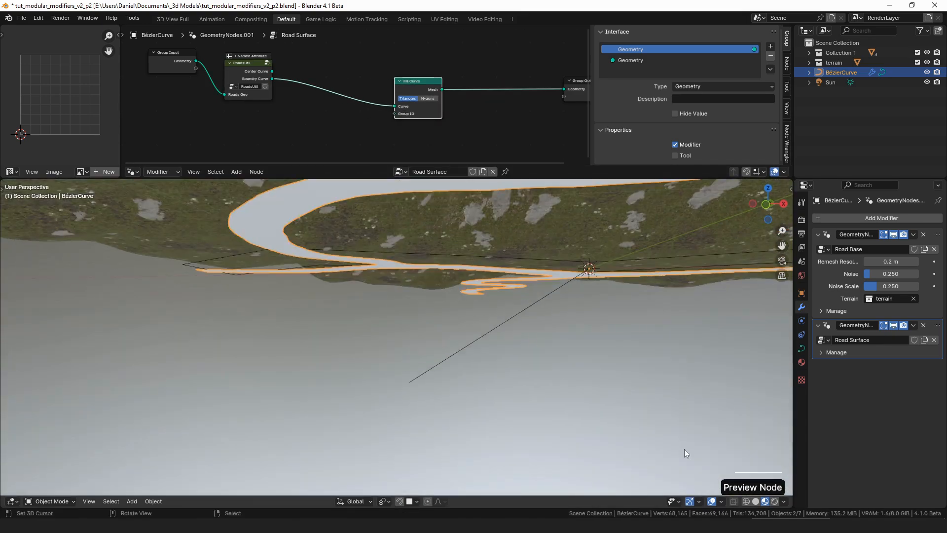
click(712, 501)
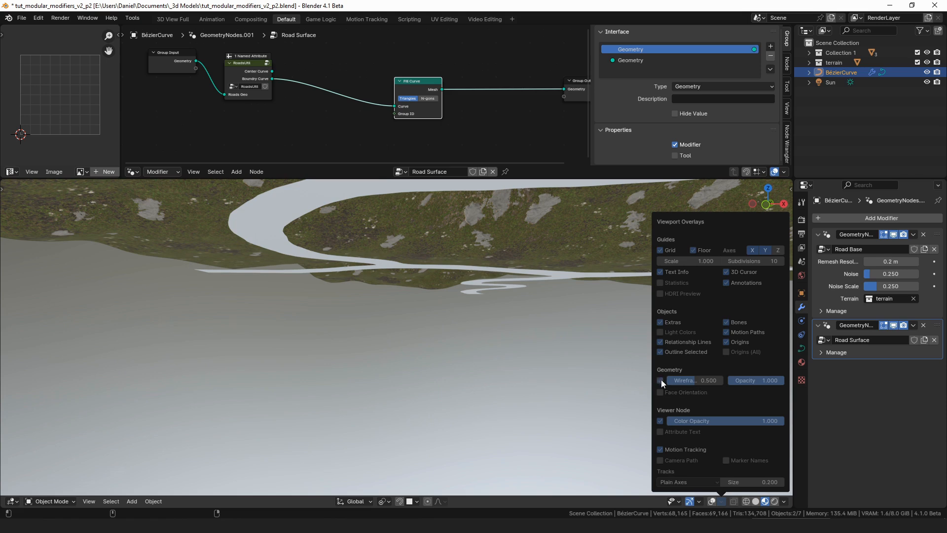
click(712, 381)
text(1)
key(Tab)
text(.)
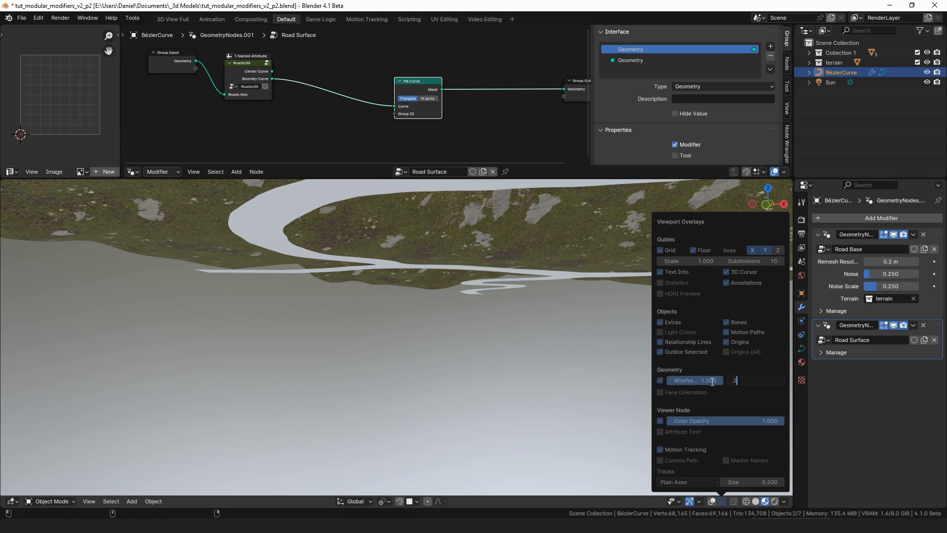
text(25)
key(Return)
click(711, 501)
Move the Fill Curve and Group Output nodes away from the RoadsUtil group to make room between them
middle_drag(513, 301, 481, 235)
scroll(398, 99, down, 3)
drag(397, 91, 427, 78)
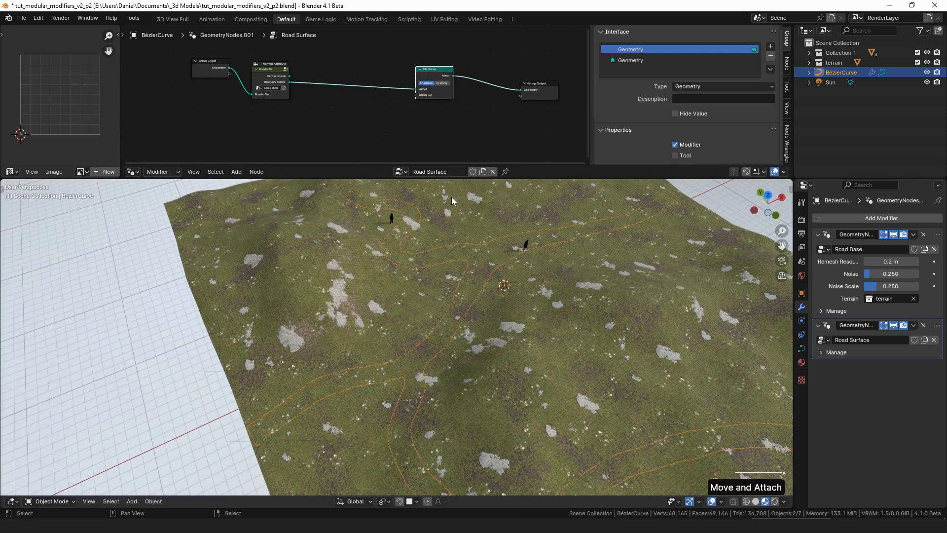
scroll(551, 364, down, 4)
middle_drag(551, 363, 527, 391)
drag(290, 82, 334, 93)
key(Return)
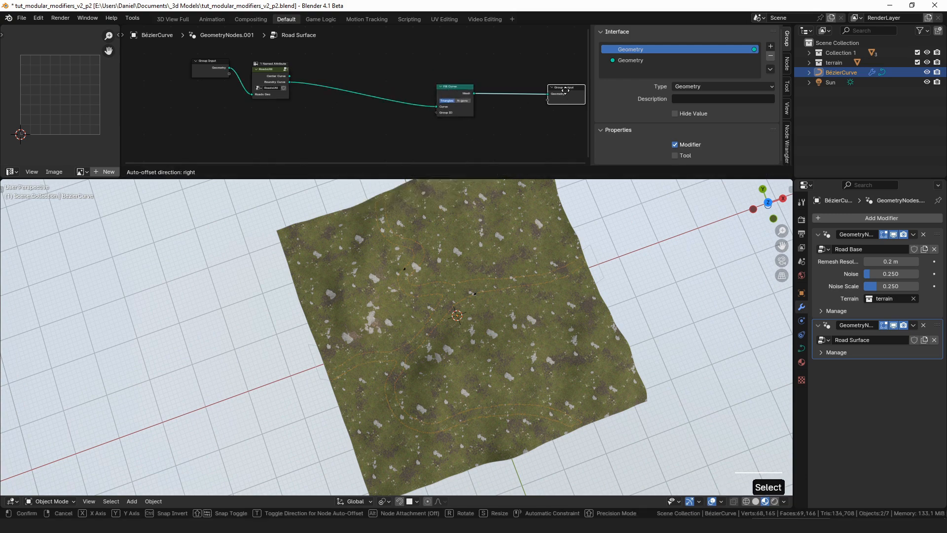
click(598, 89)
scroll(519, 368, up, 4)
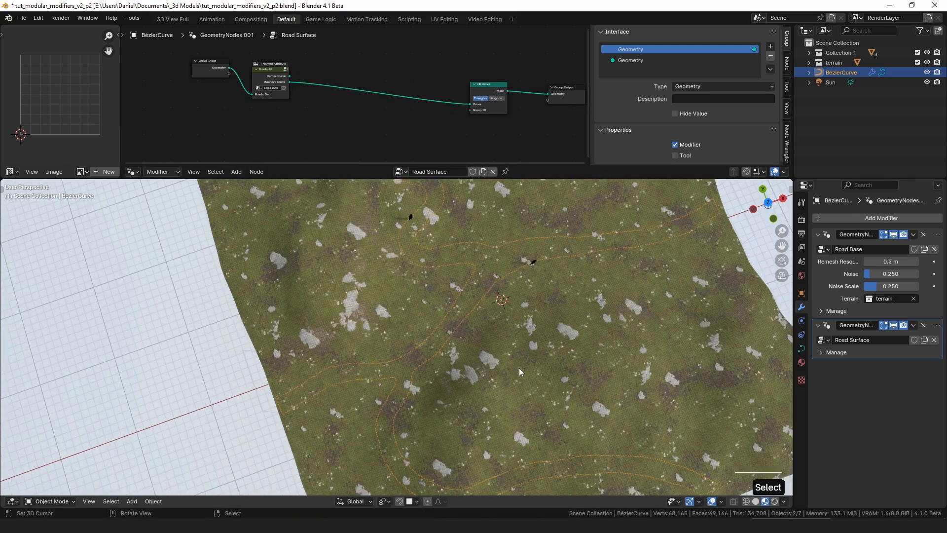
scroll(518, 368, down, 5)
middle_drag(504, 339, 466, 278)
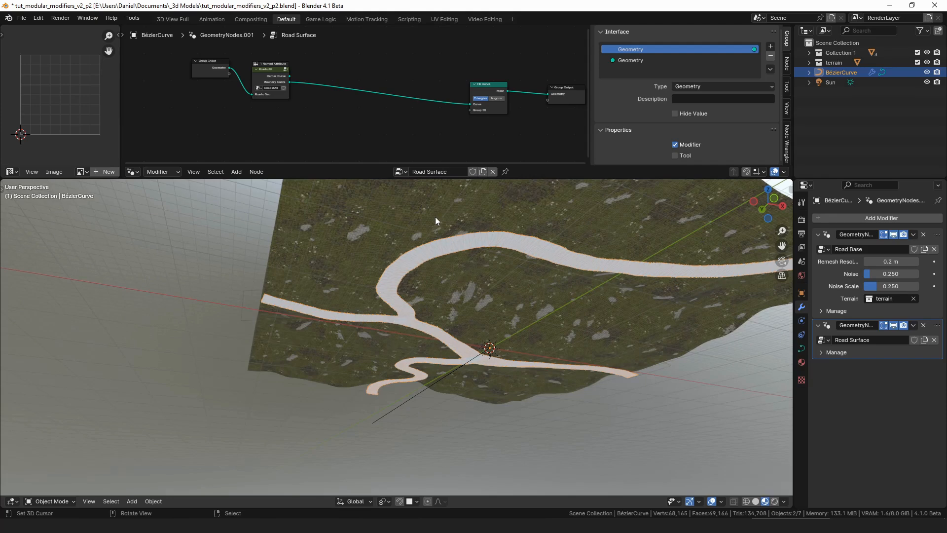
drag(504, 82, 506, 88)
Add a Capture Attribute node fed by the Boundry Curve output and set its data type to Vector
drag(286, 82, 373, 78)
text(cap)
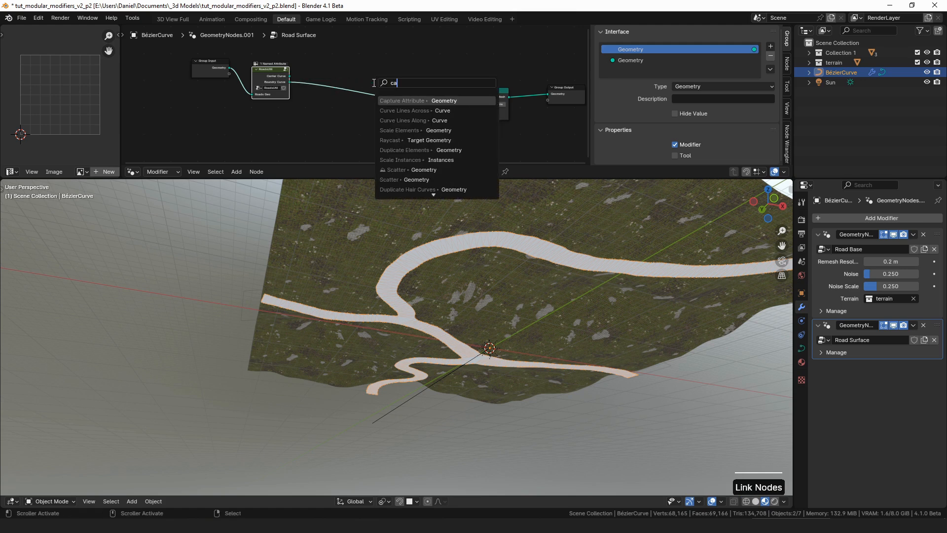
key(Return)
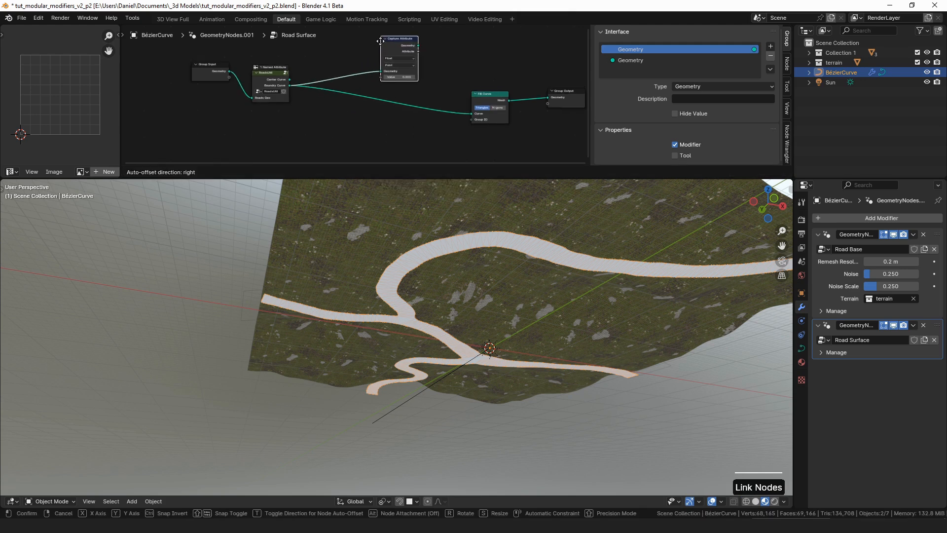
click(388, 60)
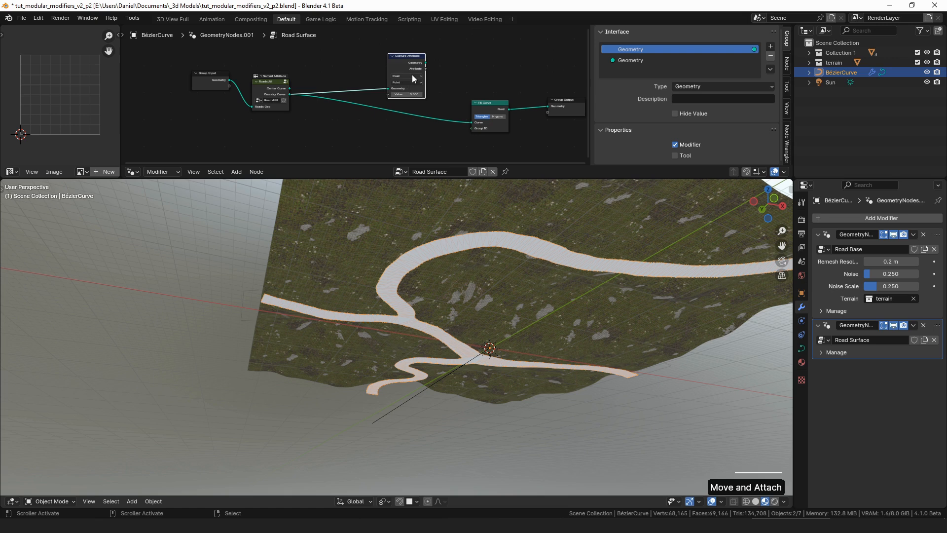
scroll(414, 74, up, 3)
click(396, 72)
click(389, 108)
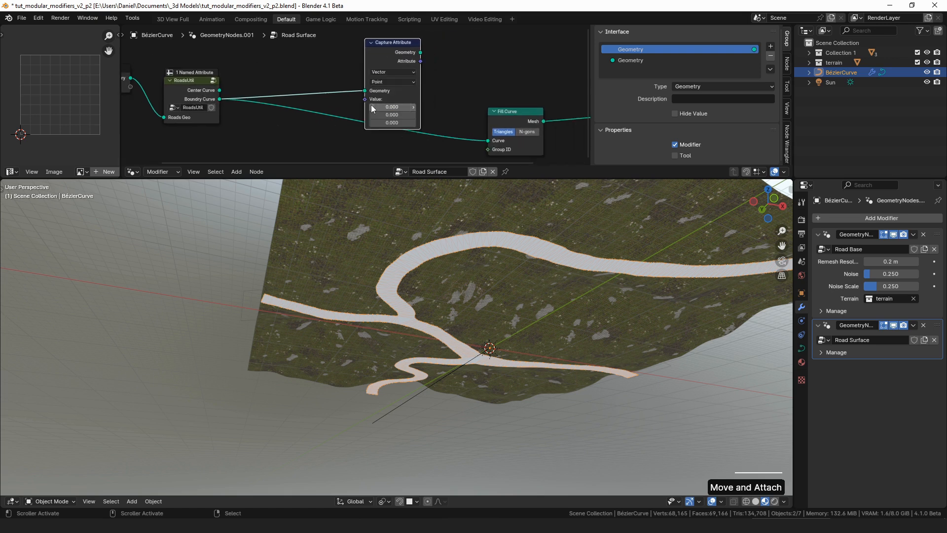
Add a Position node linked to the Capture Attribute node's Value input
drag(364, 99, 227, 149)
text(pos)
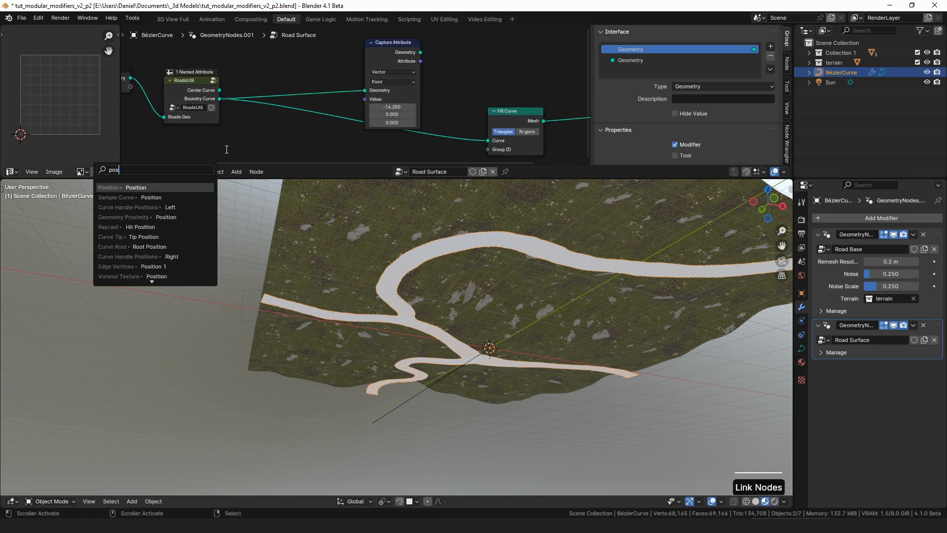
key(Return)
click(261, 116)
Add a Set Position node fed by the Capture Attribute node's Geometry output
drag(393, 43, 408, 61)
text(set pos)
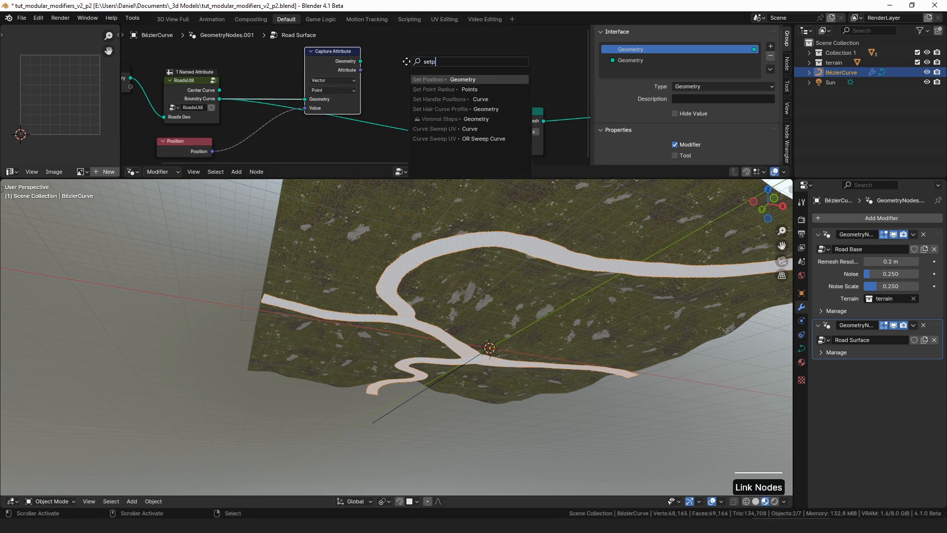
key(Return)
click(382, 97)
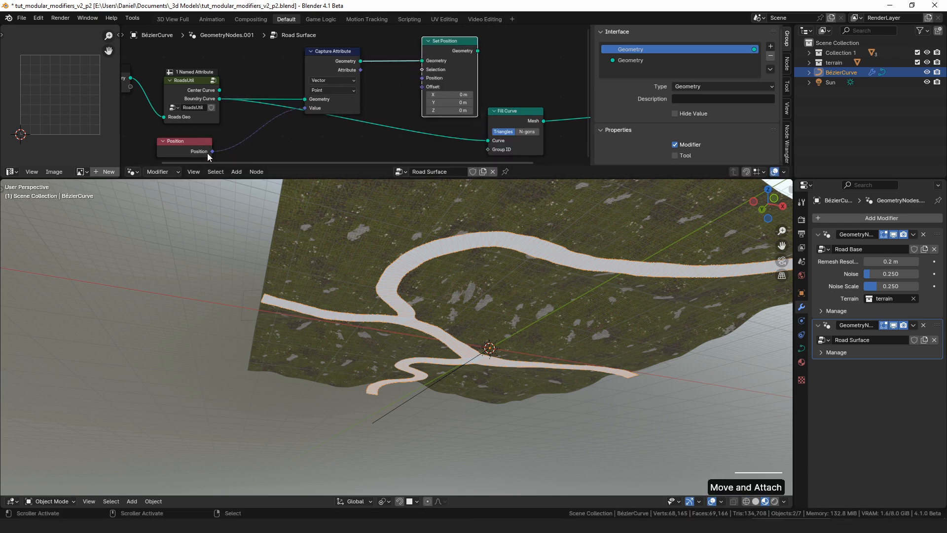
Multiply the Position vector by 1 in X and Y and 0 in Z, and feed it into Set Position's Position input
drag(212, 151, 304, 148)
text(mul)
key(Return)
click(305, 133)
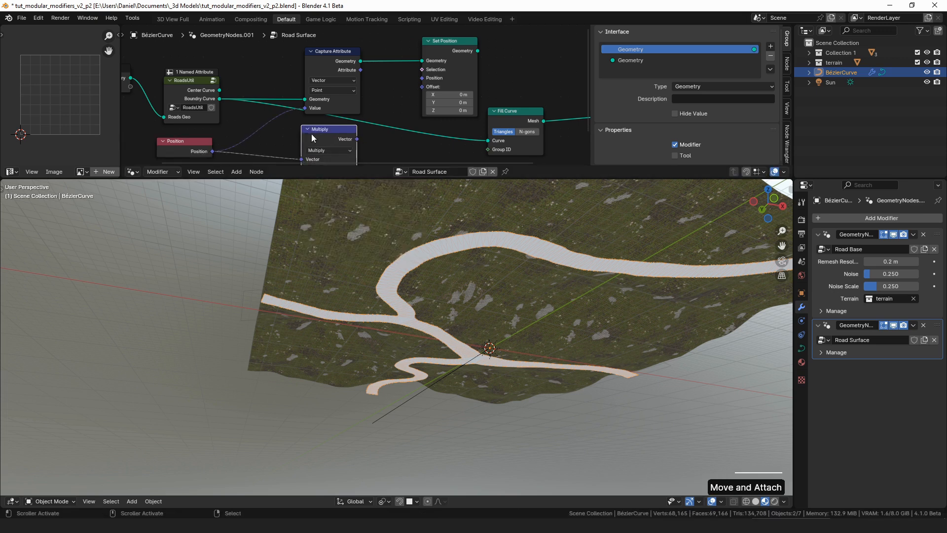
middle_drag(336, 159, 337, 120)
drag(339, 137, 339, 145)
text(1)
key(Return)
drag(356, 101, 422, 42)
Preview the Set Position node's flattened curve and move the Group Output node farther along
middle_drag(452, 43, 386, 98)
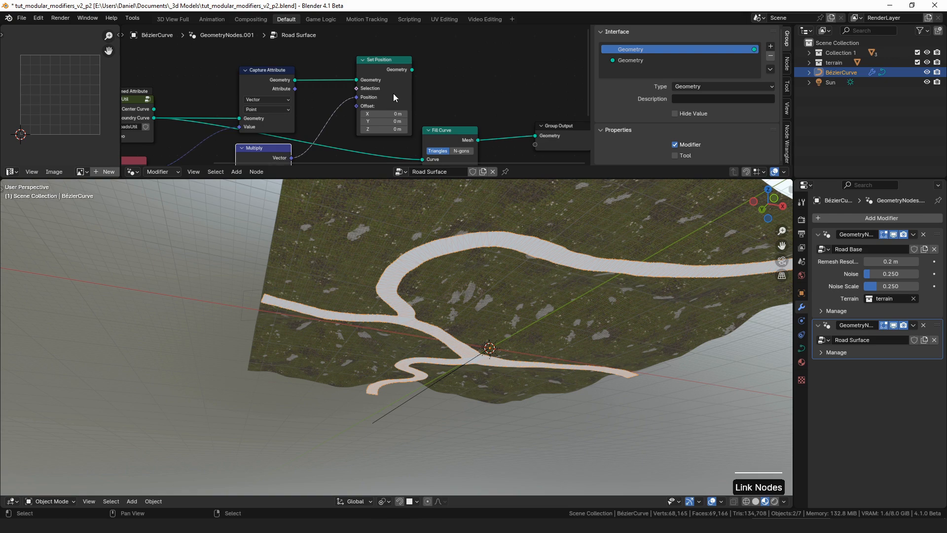
alt+shift+click(402, 71)
mouse_move(446, 230)
middle_down()
mouse_move(457, 264)
mouse_move(451, 214)
middle_up()
middle_drag(439, 89, 344, 68)
scroll(362, 38, down, 3)
drag(454, 109, 563, 81)
click(586, 72)
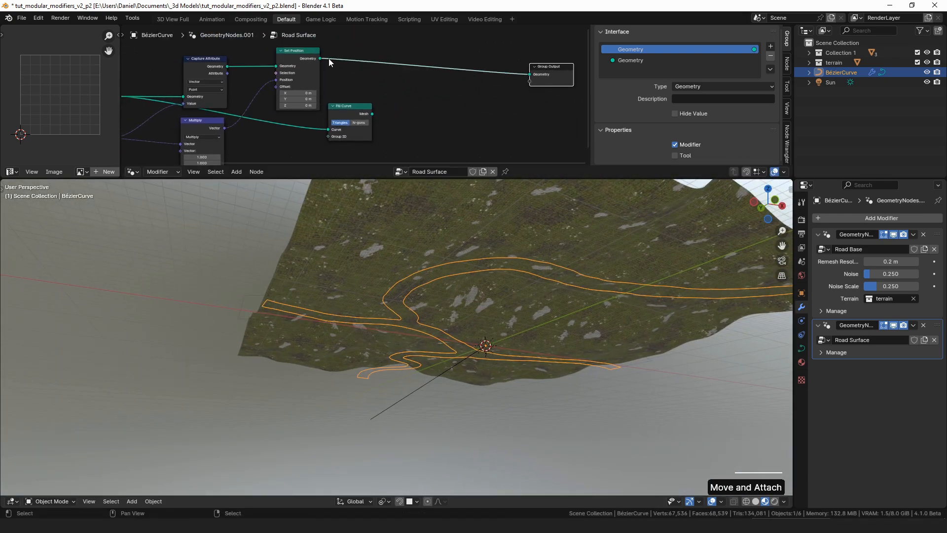
Add a Curve to Mesh node after Set Position and space the two nodes neatly
drag(319, 59, 367, 64)
text(curve to mesh)
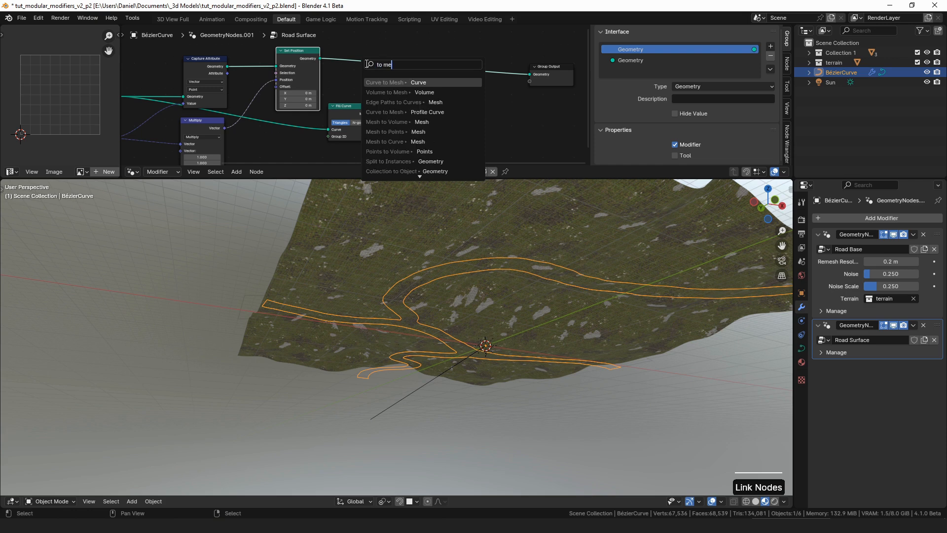
key(Return)
click(344, 55)
drag(294, 53, 271, 53)
drag(345, 55, 330, 53)
Add a Sample Nearest node fed by the Curve to Mesh node's mesh
drag(366, 59, 412, 64)
text(samep)
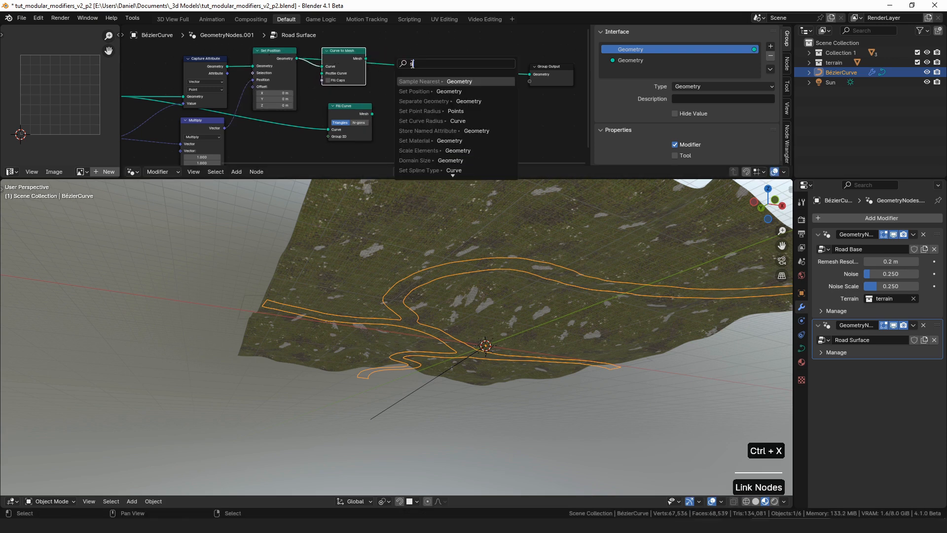
key(BackSpace)
key(BackSpace)
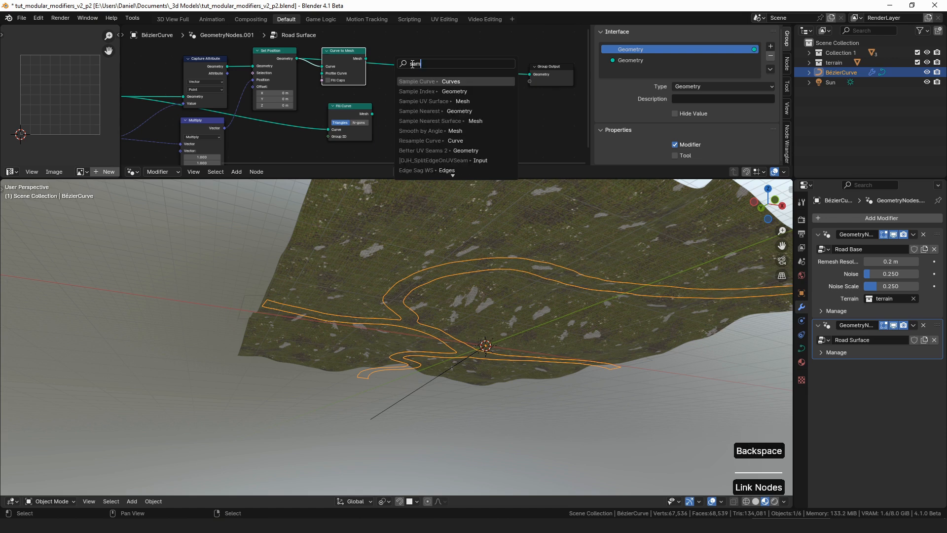
text(ple)
key(Down)
key(Return)
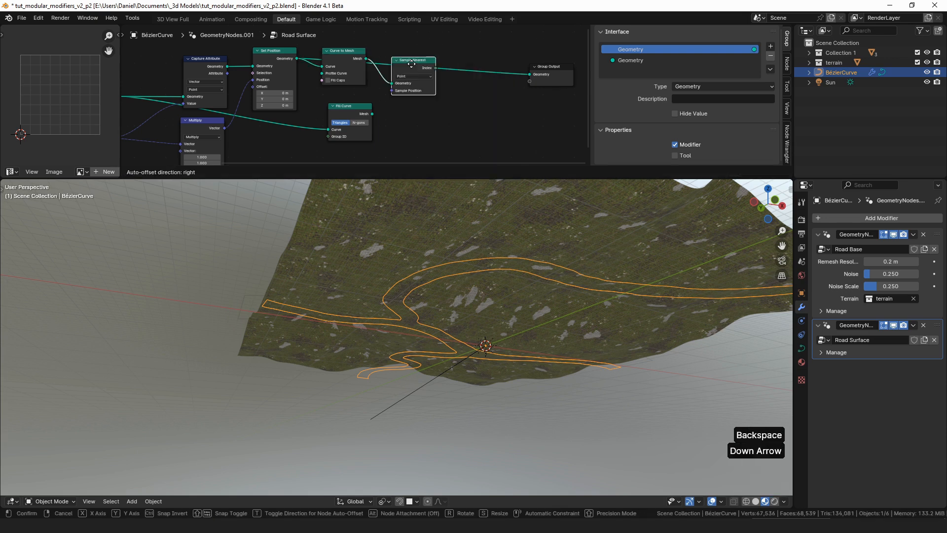
click(415, 67)
Add a Vector-type Sample Index node using the Sample Nearest index and the Curve to Mesh geometry
drag(437, 73, 470, 63)
text(sample ind)
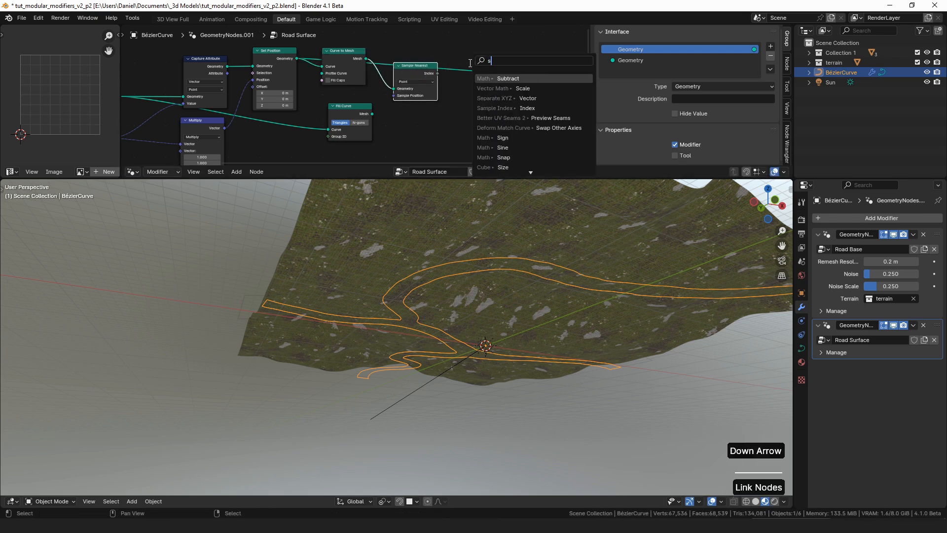
key(Return)
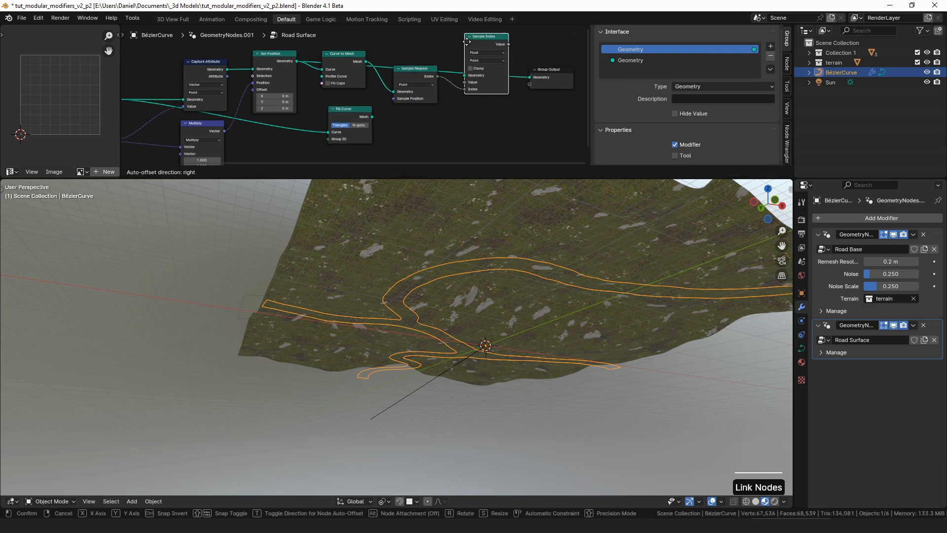
click(469, 42)
click(485, 53)
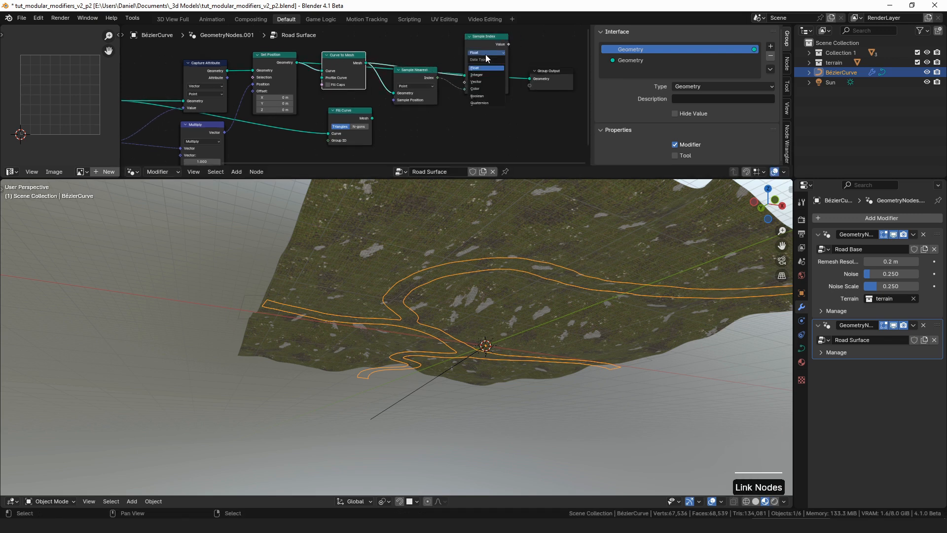
click(476, 82)
Link the captured Attribute to the Sample Index node's Value and move the Fill Curve node beyond the sampling nodes
drag(429, 78, 430, 84)
drag(227, 77, 472, 86)
scroll(421, 83, down, 3)
middle_drag(422, 83, 325, 97)
drag(367, 62, 361, 72)
drag(424, 86, 524, 58)
middle_drag(422, 81, 382, 32)
drag(220, 77, 442, 81)
middle_drag(283, 85, 456, 113)
Route the Boundry Curve link beneath the other nodes with two reroutes and place Fill Curve near the second one
shift+right_drag(401, 100, 396, 113)
middle_drag(396, 113, 385, 76)
key(g)
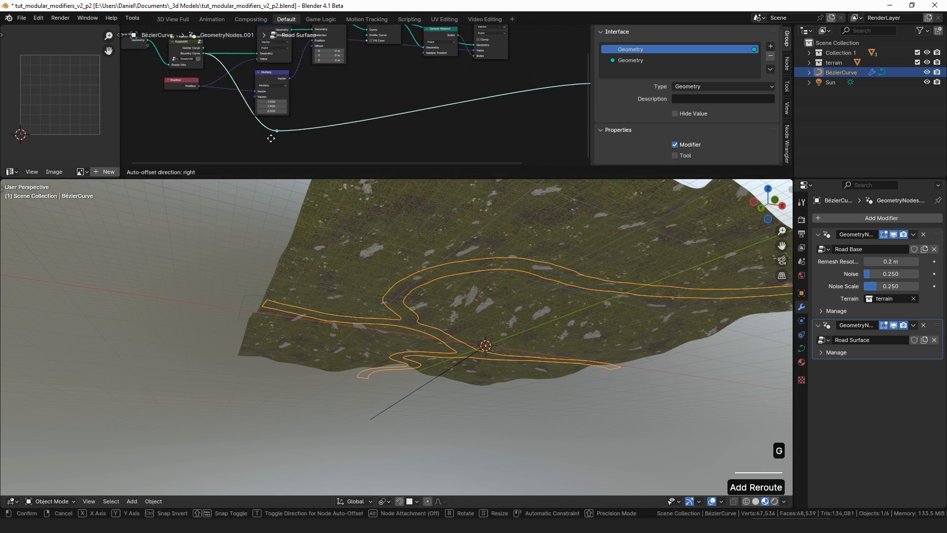
click(252, 133)
key(shift+d)
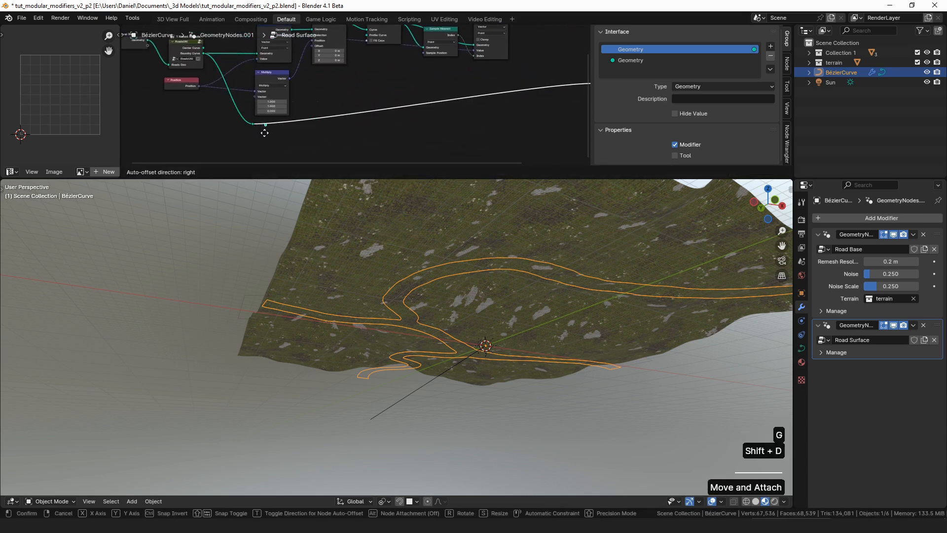
click(268, 133)
key(g)
click(526, 135)
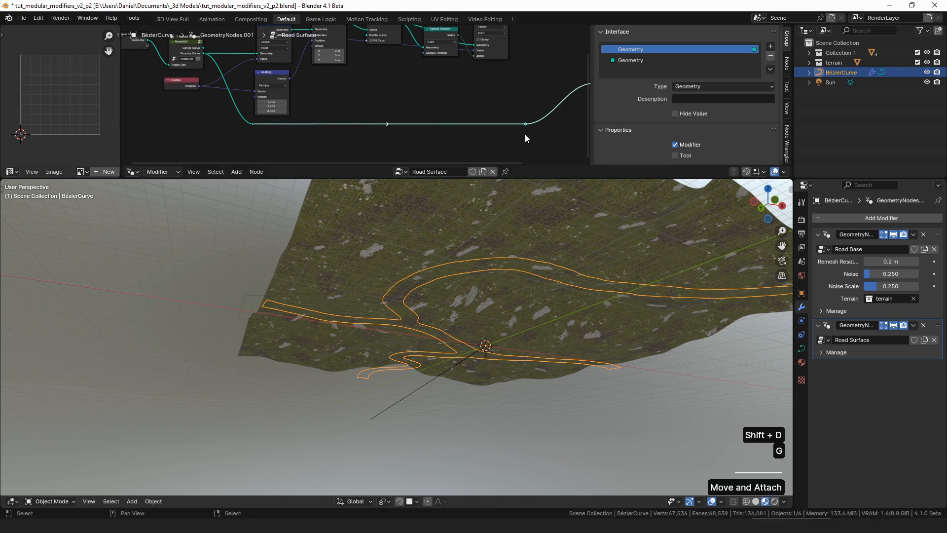
middle_drag(525, 134, 386, 154)
click(390, 51)
drag(471, 92, 436, 90)
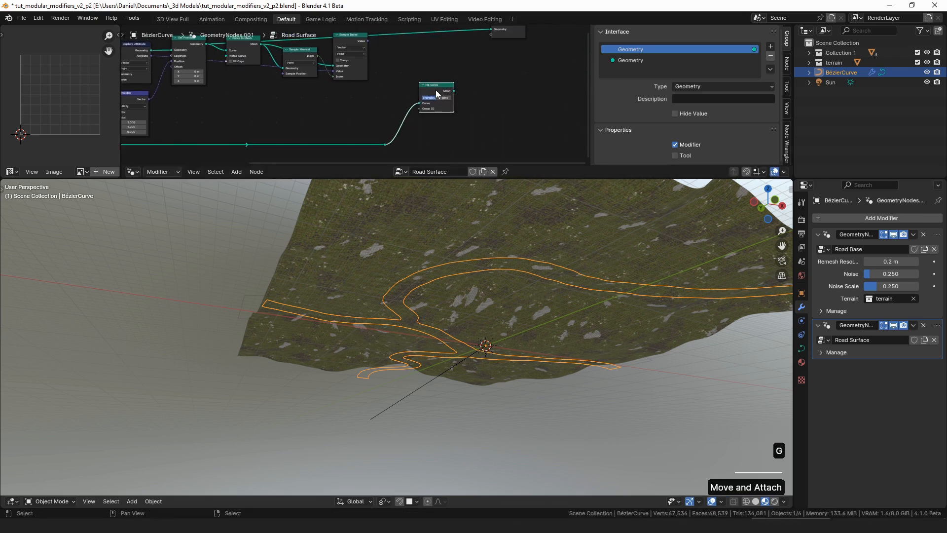
Add a Set Position node after Fill Curve and drive its Position with the Sample Index value
key(shift+a)
text(set p)
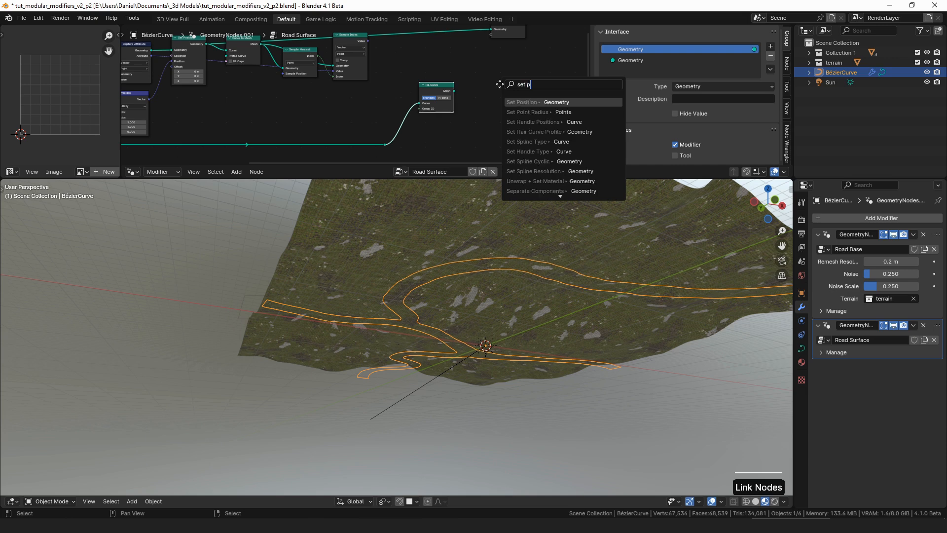
click(525, 151)
click(513, 69)
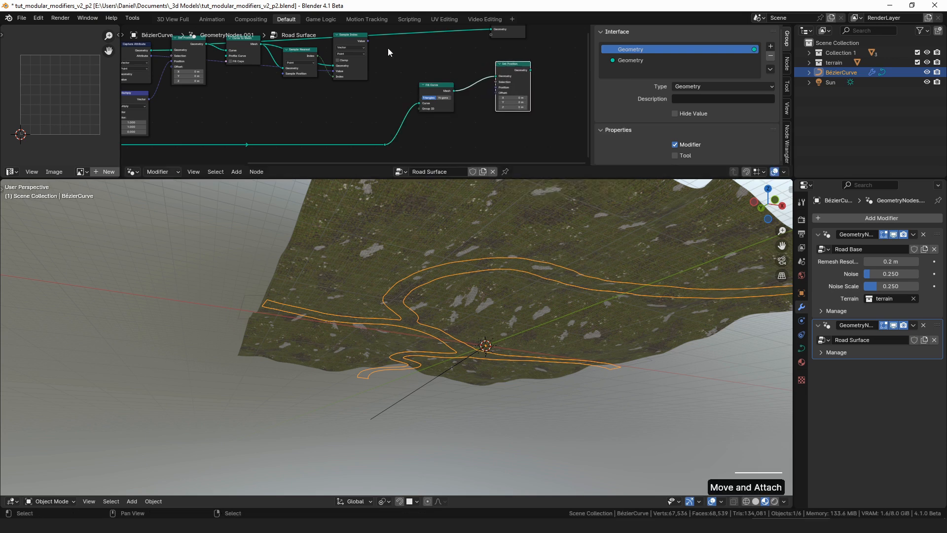
drag(385, 36, 493, 89)
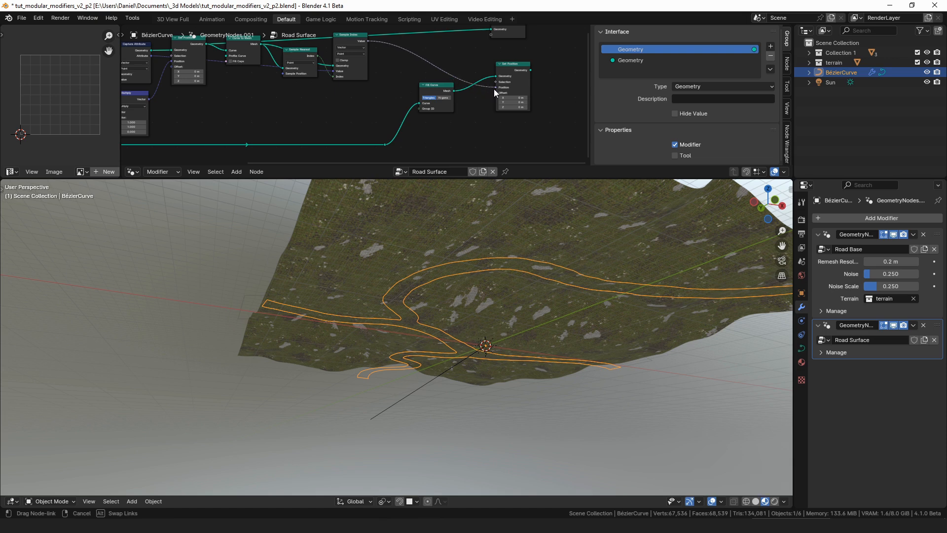
drag(493, 89, 493, 89)
Preview the new Set Position node's mesh and place the Group Output node after it
alt+shift+click(520, 70)
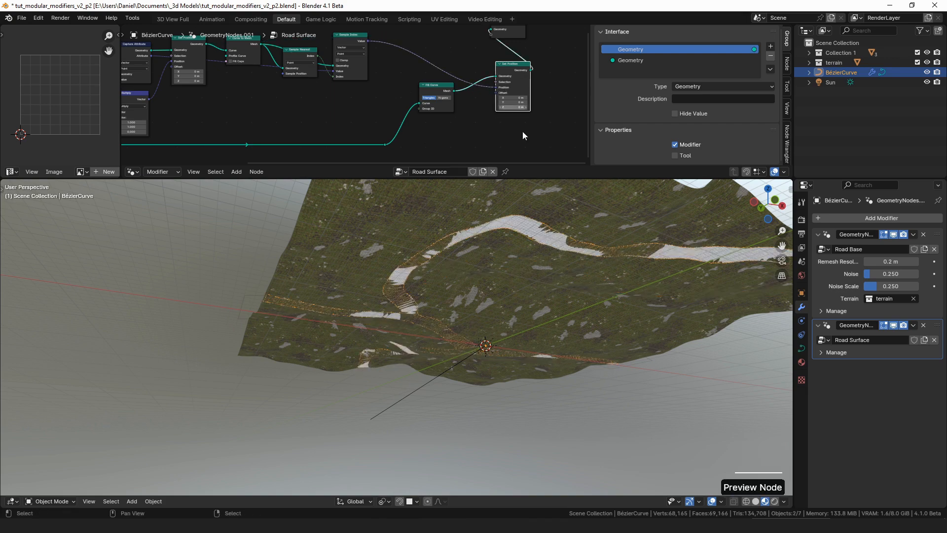
middle_drag(513, 221, 513, 289)
middle_drag(520, 58, 419, 85)
drag(410, 57, 518, 99)
scroll(473, 99, up, 1)
drag(417, 92, 411, 93)
Examine how the filled road surface sits on the terrain along the road and at the junctions
scroll(506, 379, up, 10)
shift+middle_drag(507, 379, 476, 292)
scroll(497, 340, up, 5)
middle_drag(497, 340, 387, 315)
scroll(369, 303, down, 8)
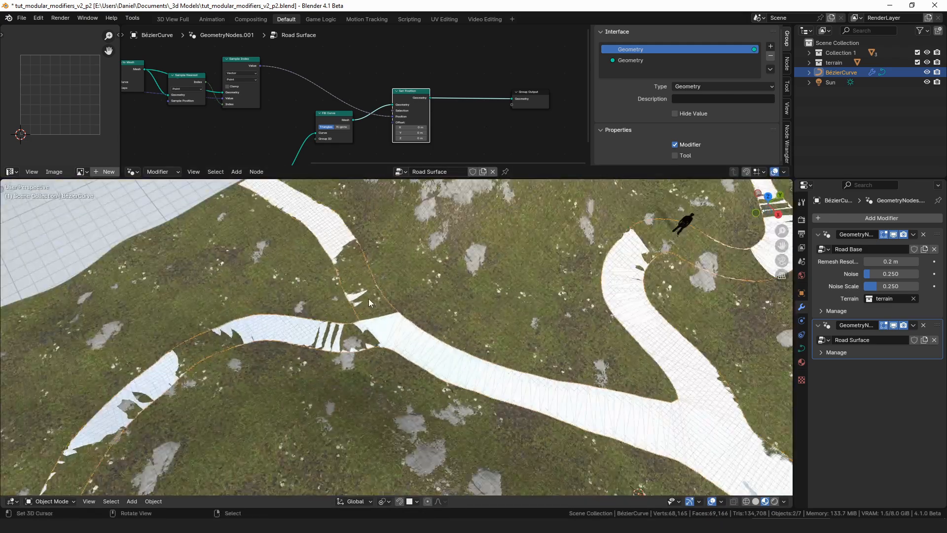
middle_drag(369, 299, 487, 274)
Move the Set Position and Group Output nodes further from Fill Curve to make room for more nodes
middle_drag(513, 111, 400, 102)
click(401, 102)
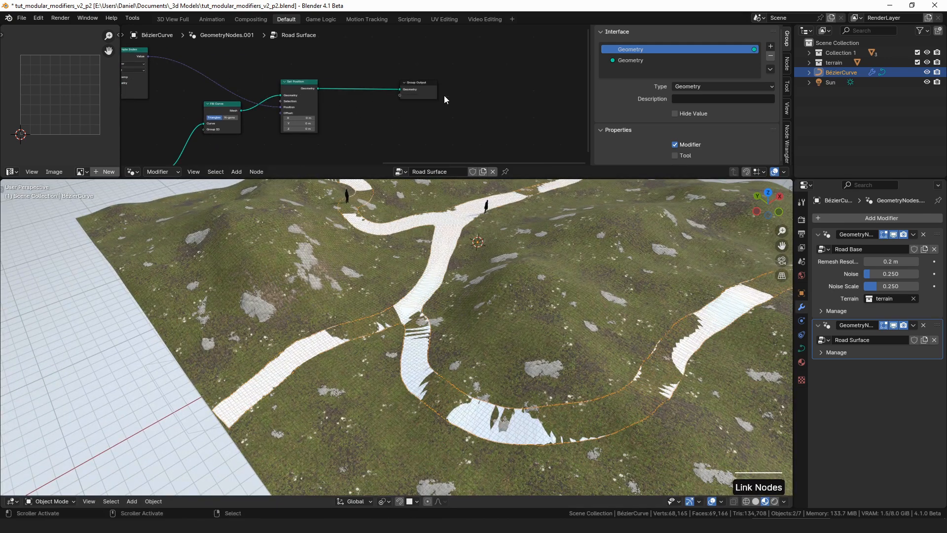
drag(414, 92, 525, 84)
drag(302, 87, 329, 126)
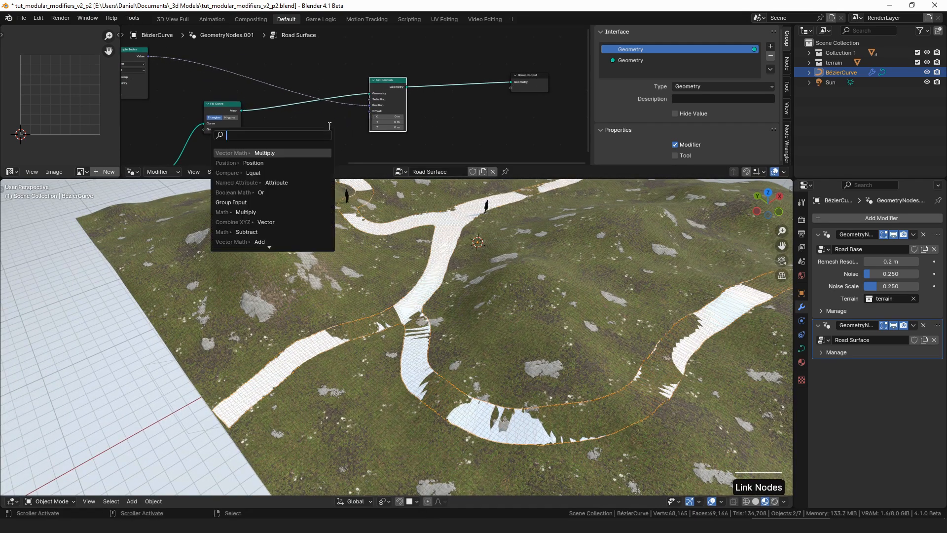
text(com)
key(Return)
click(336, 129)
key(ctrl+x)
Add a Combine XYZ node whose Vector drives the Offset of the Set Position node after Fill Curve
drag(369, 111, 345, 116)
text(combine)
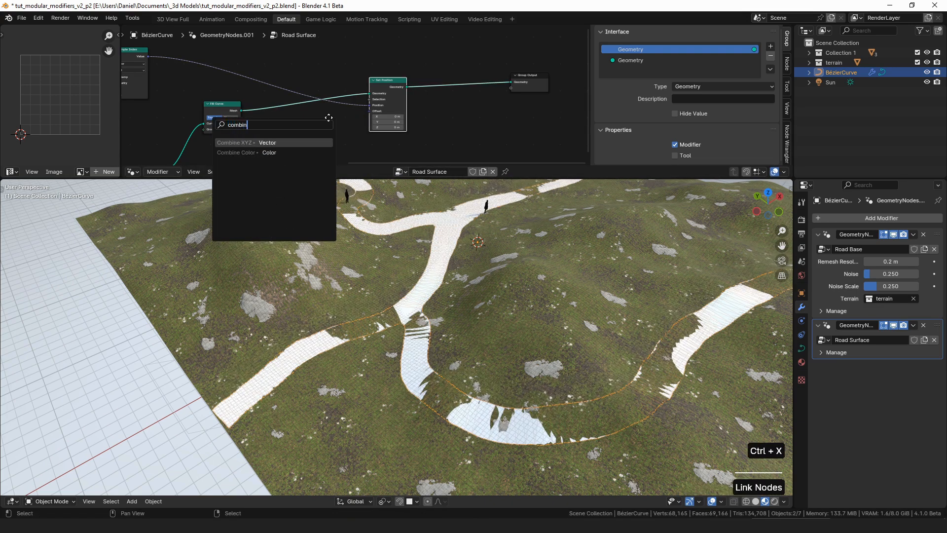
key(Return)
click(329, 121)
Feed the Combine XYZ node's Z from a new group input and name that input Offset
middle_drag(330, 121, 416, 79)
drag(377, 105, 347, 129)
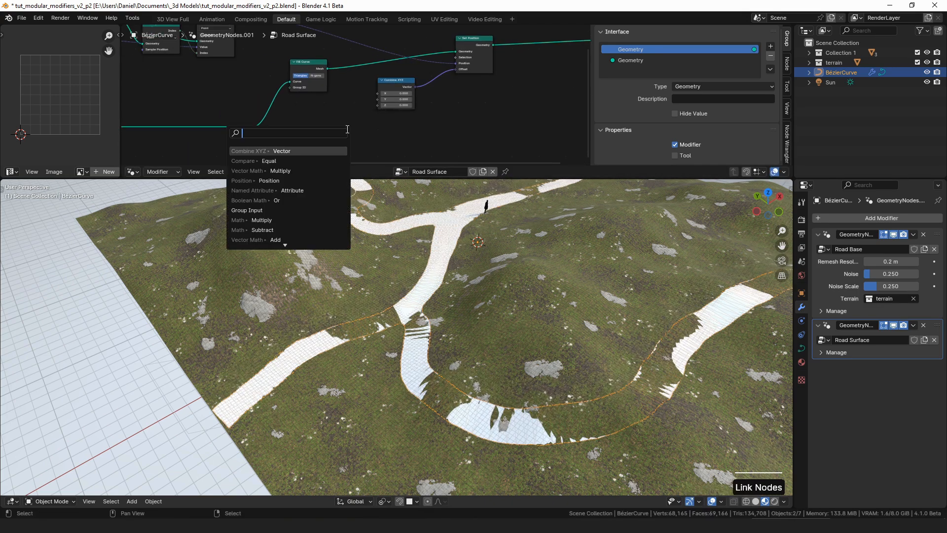
text(inp)
key(Return)
click(326, 112)
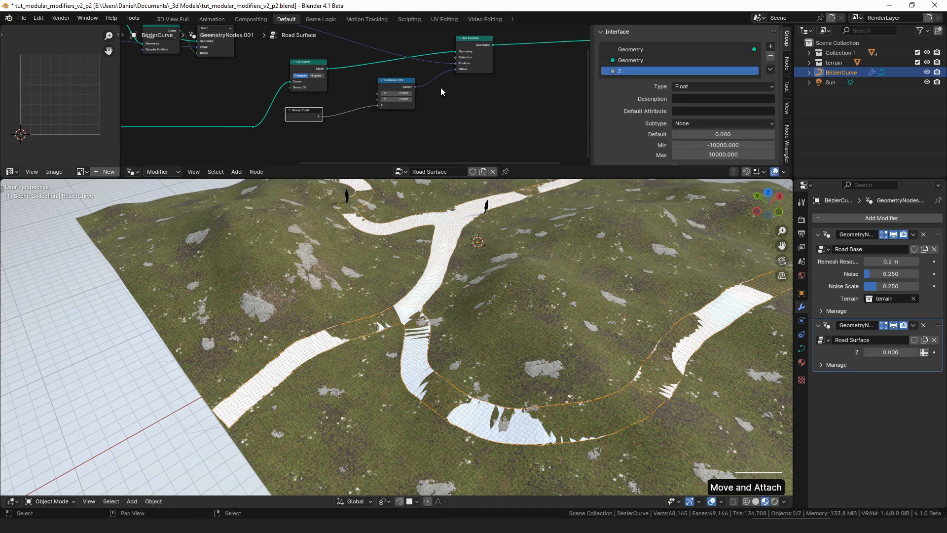
double_click(640, 72)
text(Offset)
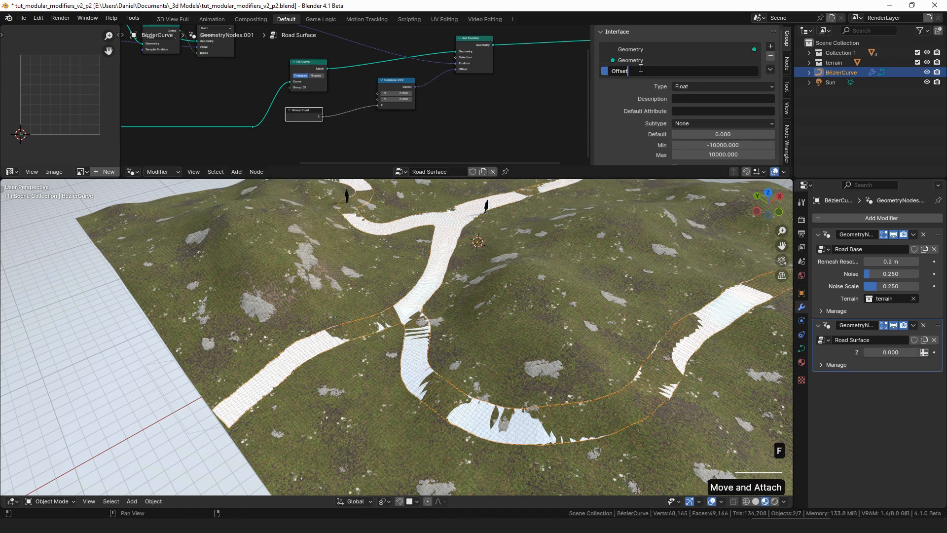
key(Return)
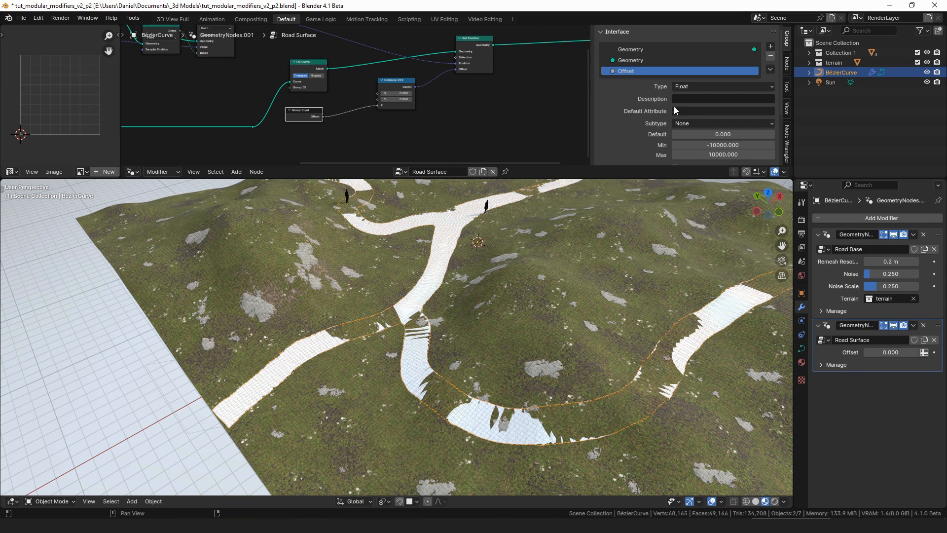
Set the minimum of the Offset group input to 0
scroll(667, 98, down, 4)
scroll(668, 122, up, 3)
scroll(668, 123, down, 3)
click(728, 69)
text(0)
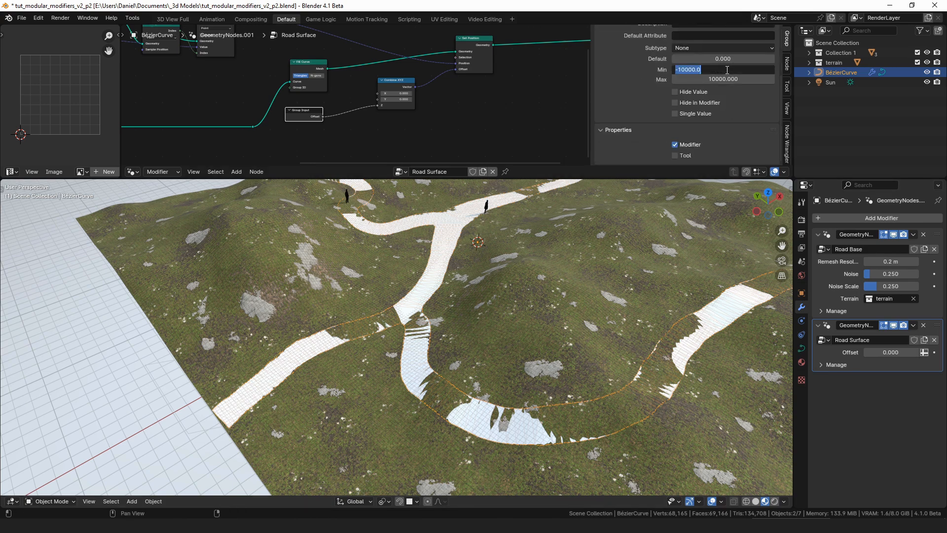
key(Return)
Set the default of the Offset group input to 0.1
click(722, 59)
text(.)
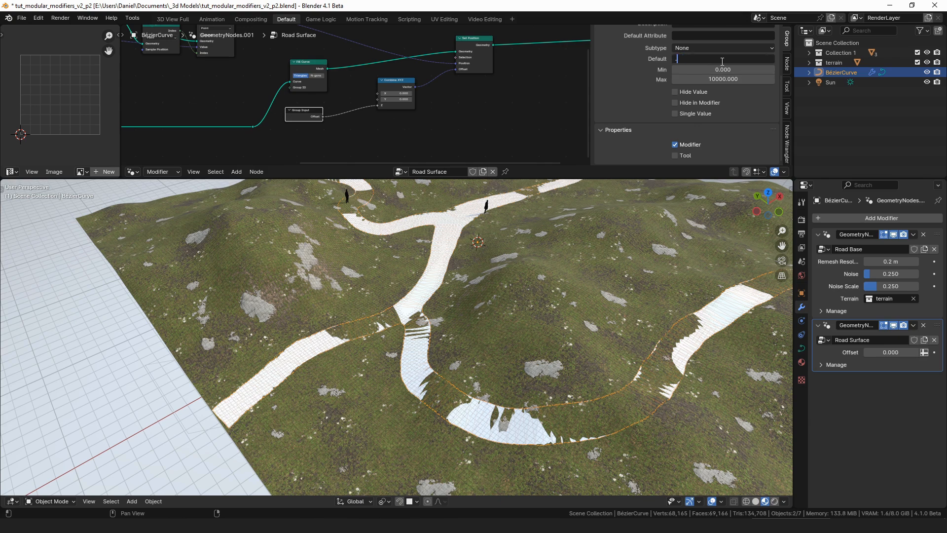
text(2)
key(Return)
click(732, 58)
text(.1)
key(Return)
scroll(710, 113, up, 2)
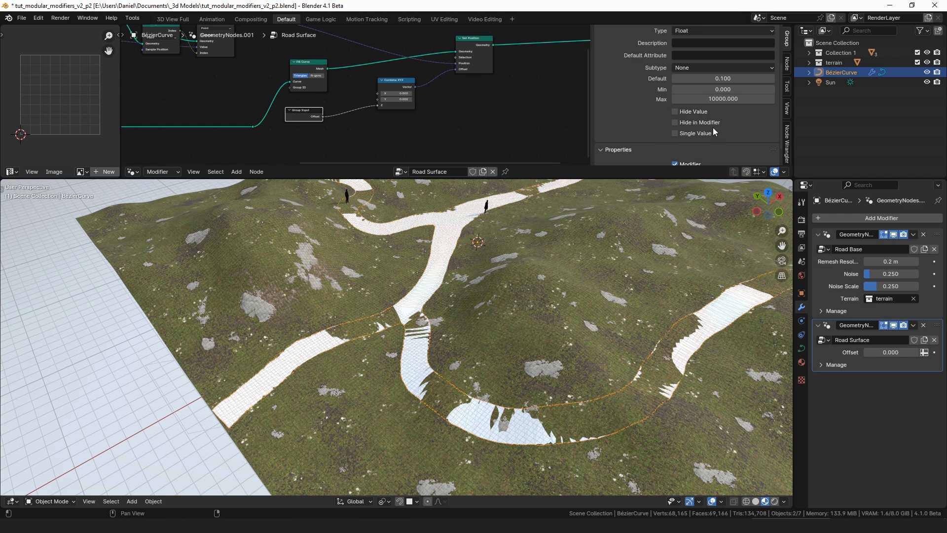
Make the Offset input a single value and give it the Distance subtype
click(696, 133)
click(703, 68)
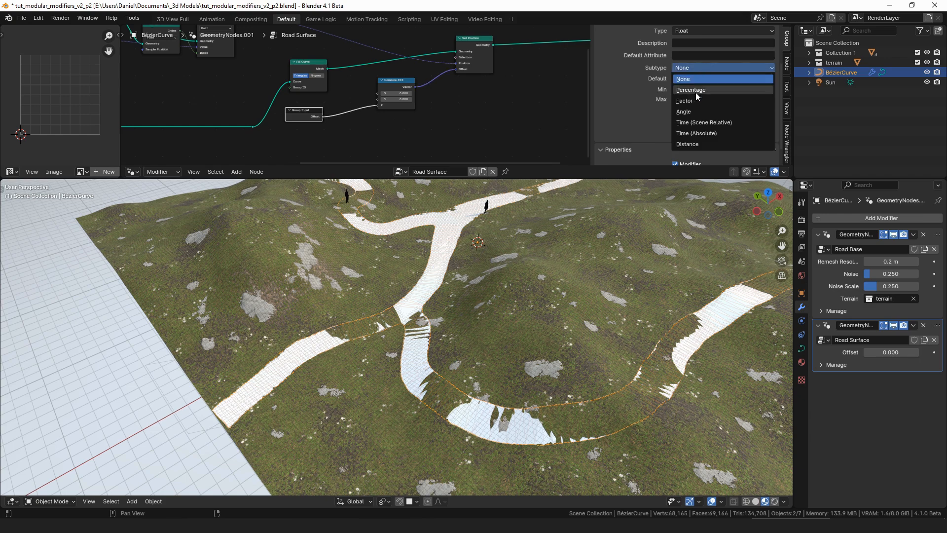
click(695, 144)
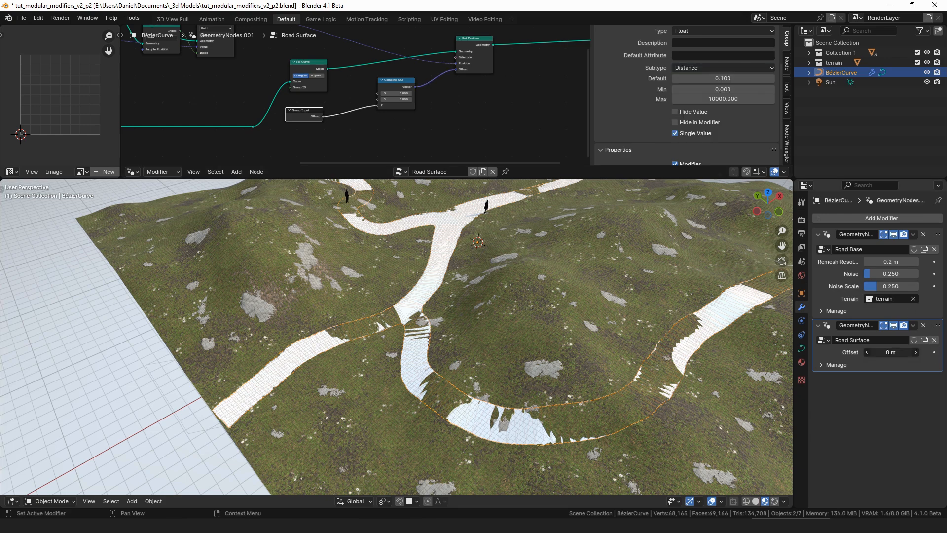
Set the Road Surface modifier's Offset to 0.1 m and check the raised road on the terrain
text(.1)
key(Return)
middle_drag(641, 345, 559, 309)
Select the whole main road spline in Edit Mode and enlarge its point radius to widen the road
key(Tab)
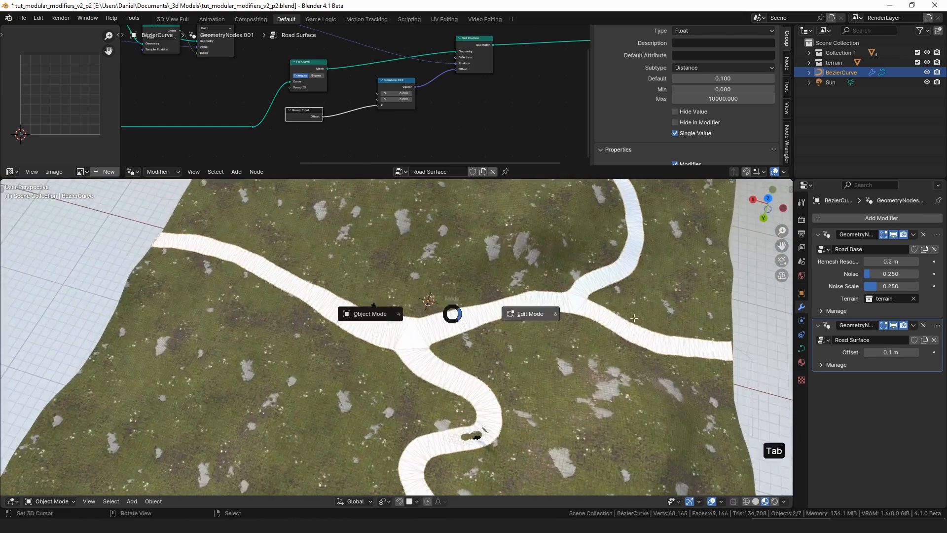
click(298, 278)
key(ctrl+l)
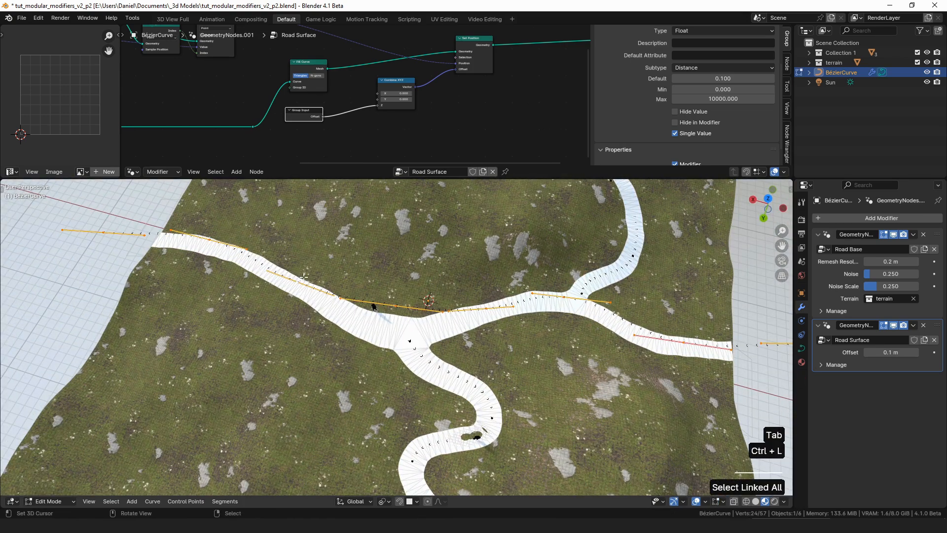
key(alt+s)
click(421, 293)
middle_drag(421, 293, 439, 281)
key(Tab)
Inspect the hole in the road surface at the tight bend and the overall road shape on the hills
drag(333, 241, 450, 327)
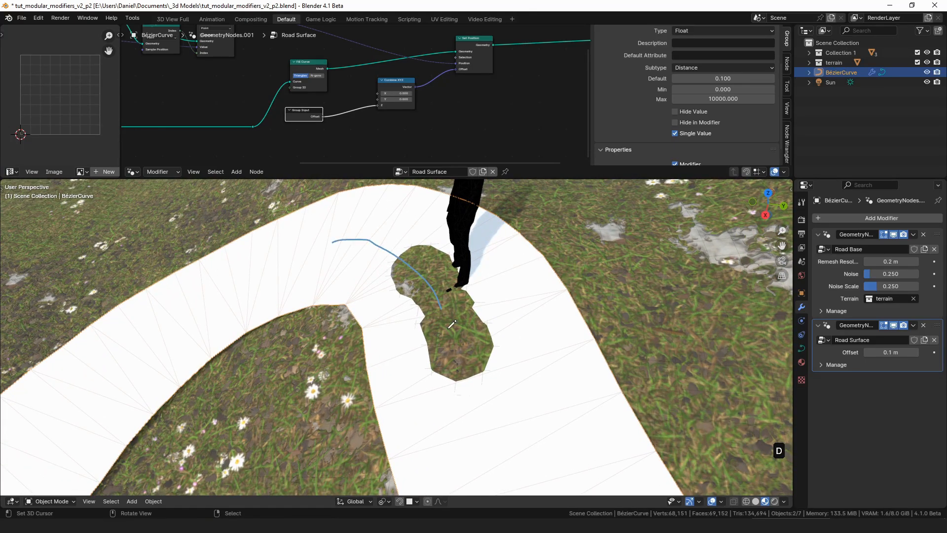
key(ctrl+z)
middle_drag(439, 295, 485, 315)
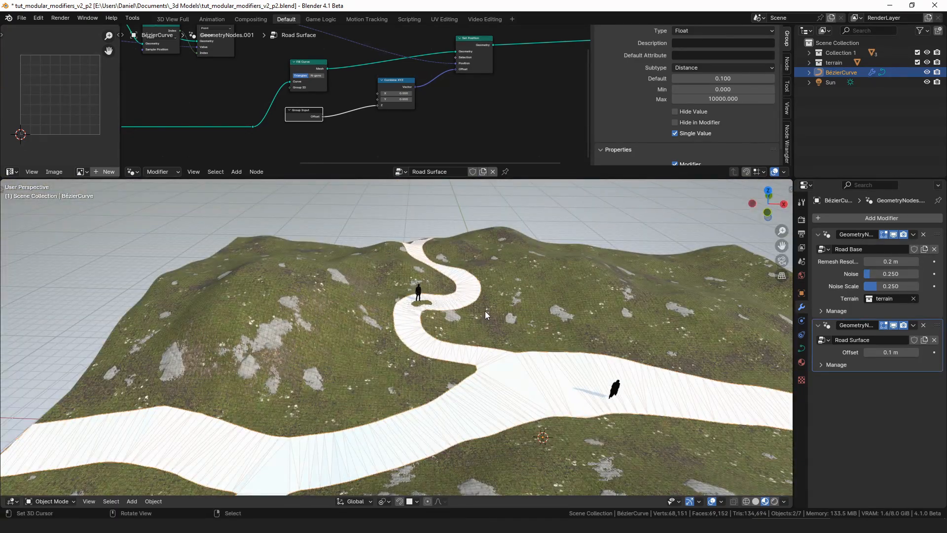
middle_drag(486, 315, 439, 317)
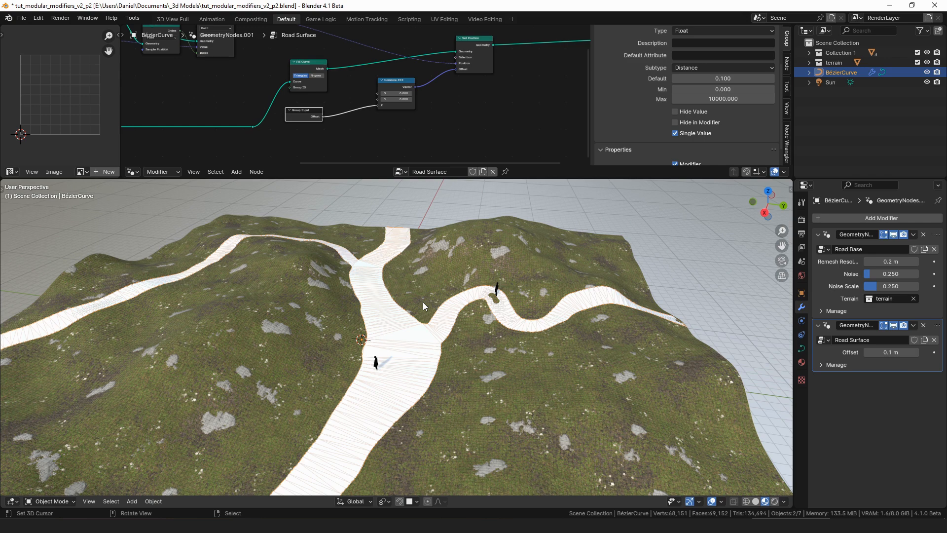
middle_drag(422, 302, 440, 318)
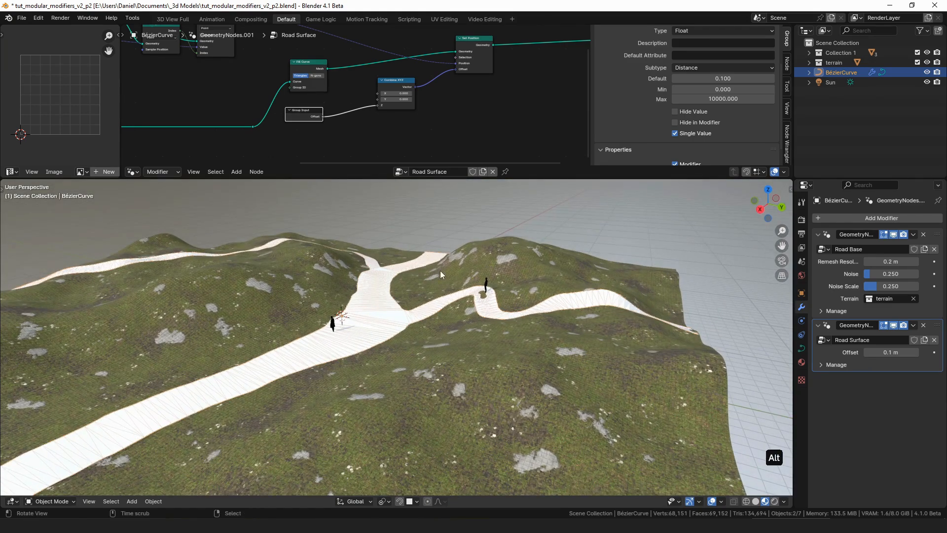
Make a linked duplicate of the road curve and remove its Road Base and Road Surface modifiers
key(alt+d)
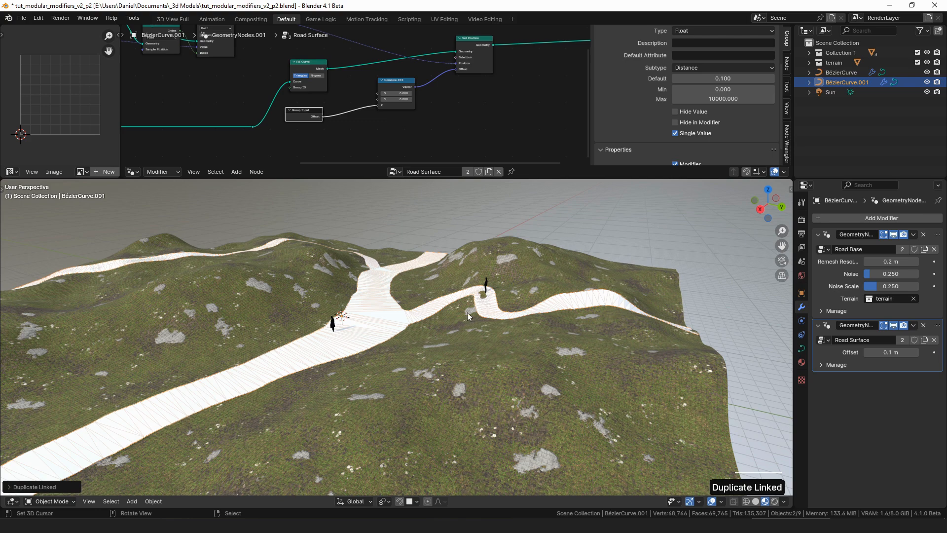
click(923, 235)
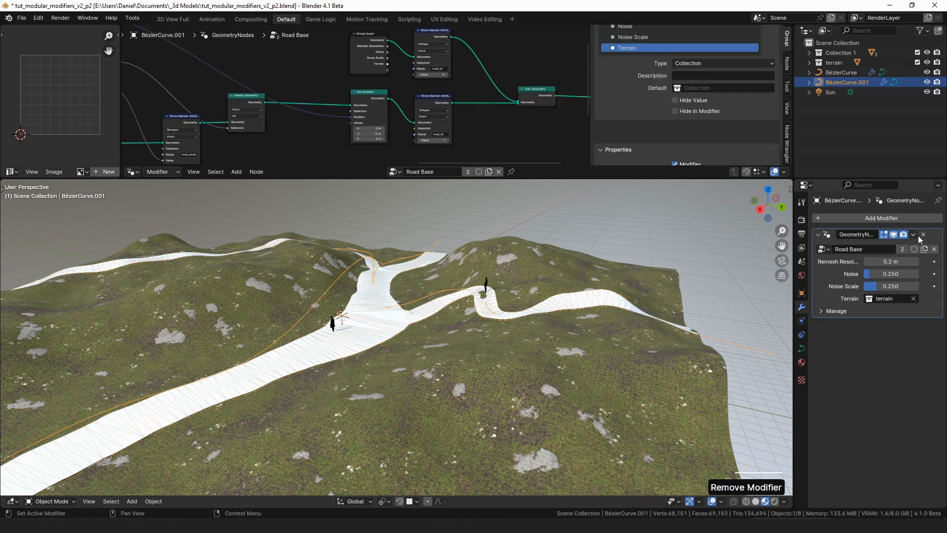
click(923, 234)
middle_drag(493, 306, 545, 274)
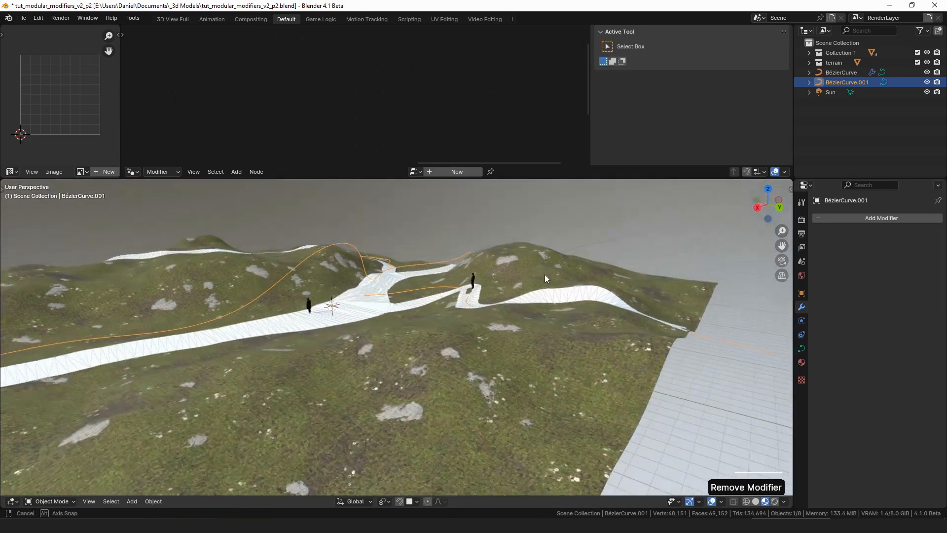
Try scaling all control points of the linked duplicate curve in Edit Mode
scroll(493, 286, down, 8)
key(Tab)
key(a)
key(a)
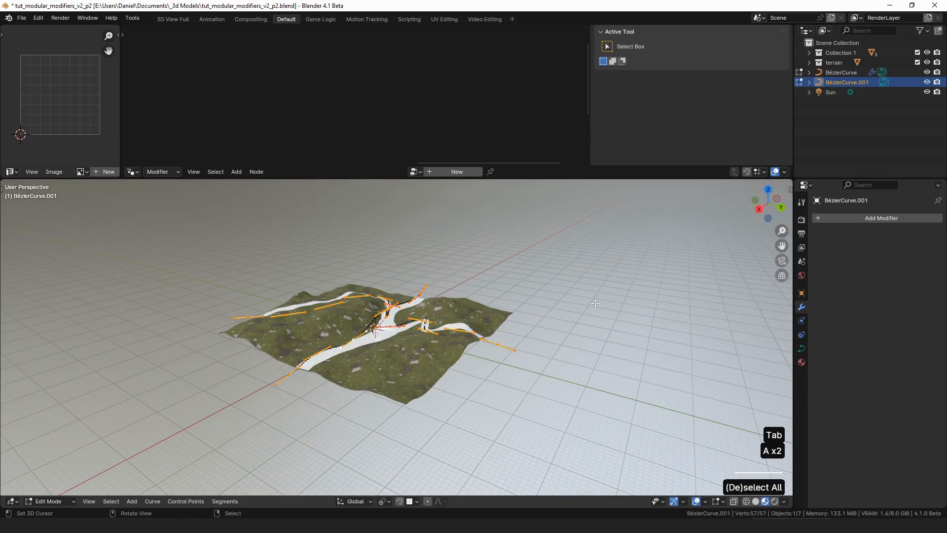
key(s)
click(593, 300)
middle_drag(526, 302, 564, 336)
key(Tab)
Select the terrain plane and collapse its Noise and Set Height modifiers
scroll(476, 344, up, 6)
right_click(595, 284)
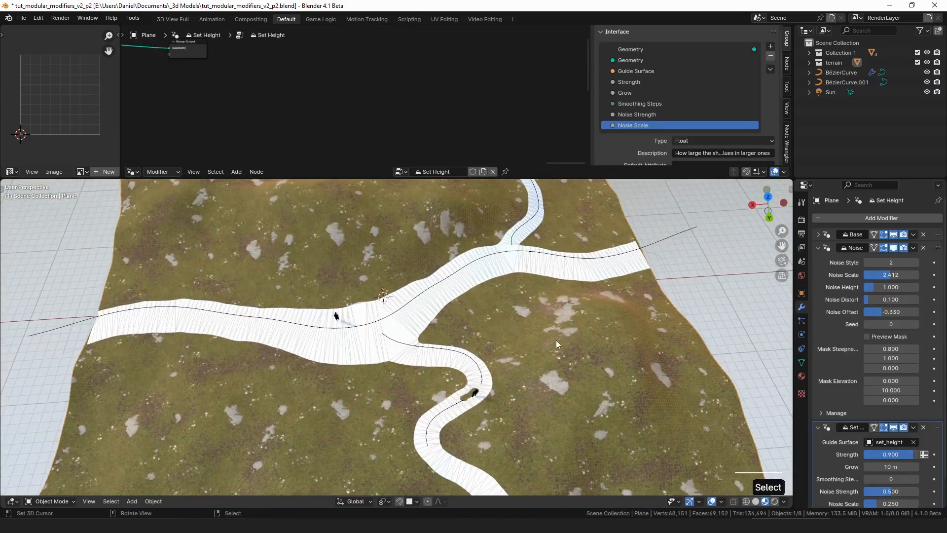
click(819, 247)
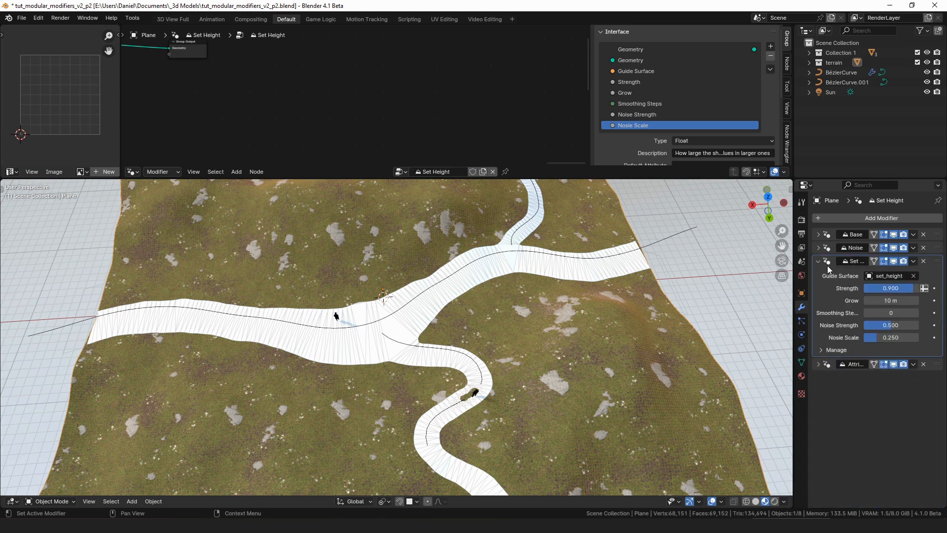
click(819, 261)
Add the TerraNode Road modifier to the terrain and move it directly after the Set Height modifier
click(857, 220)
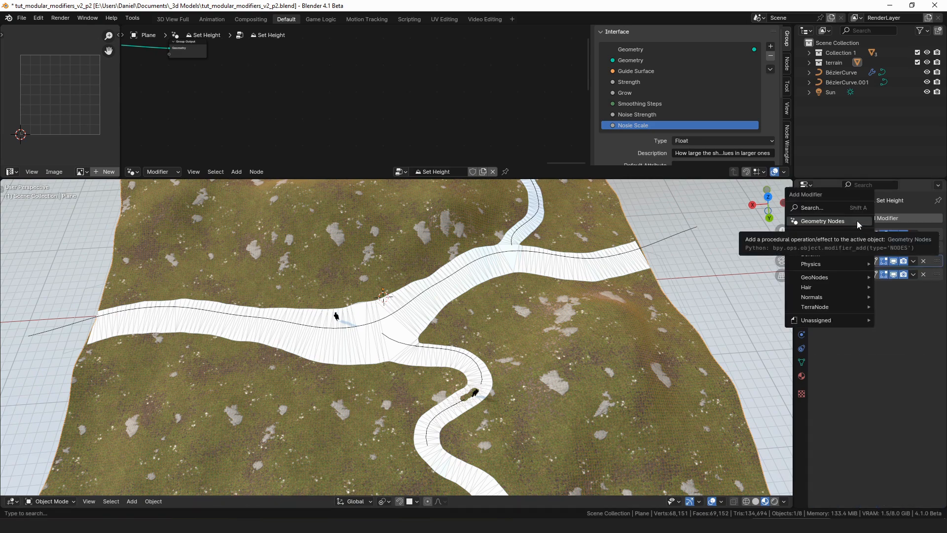
text(roa)
key(Return)
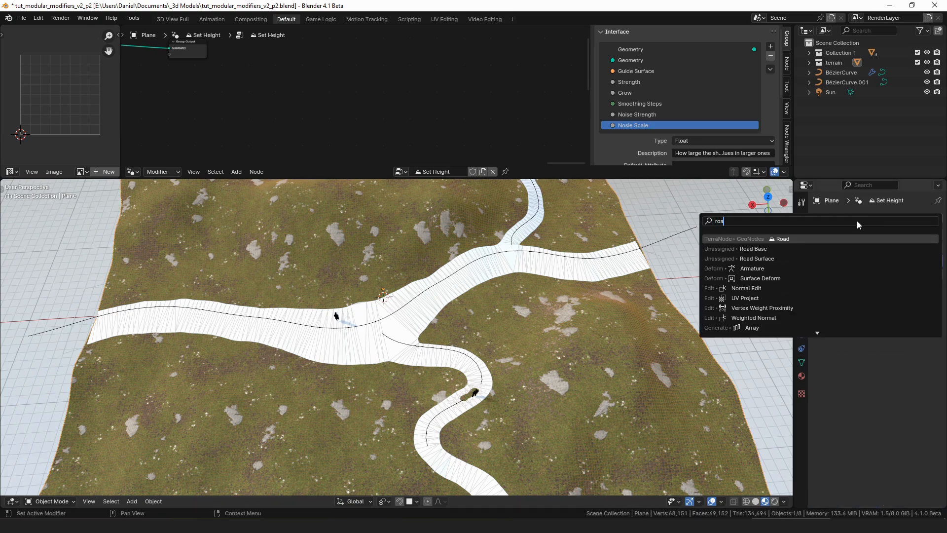
drag(937, 286, 937, 273)
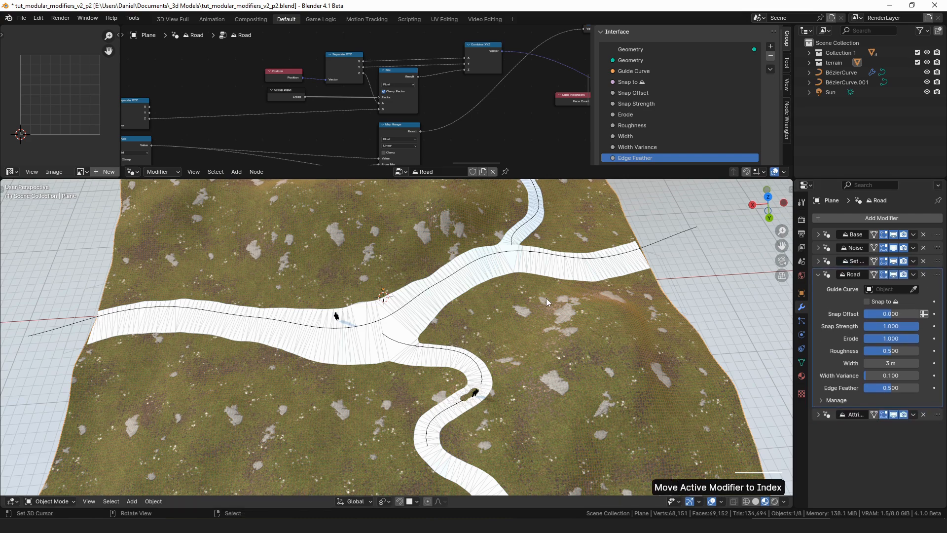
Use the duplicated bare road curve as the Road modifier's guide curve and enable snapping to the terrain
mouse_move(518, 240)
middle_down()
mouse_move(478, 286)
mouse_move(516, 250)
middle_up()
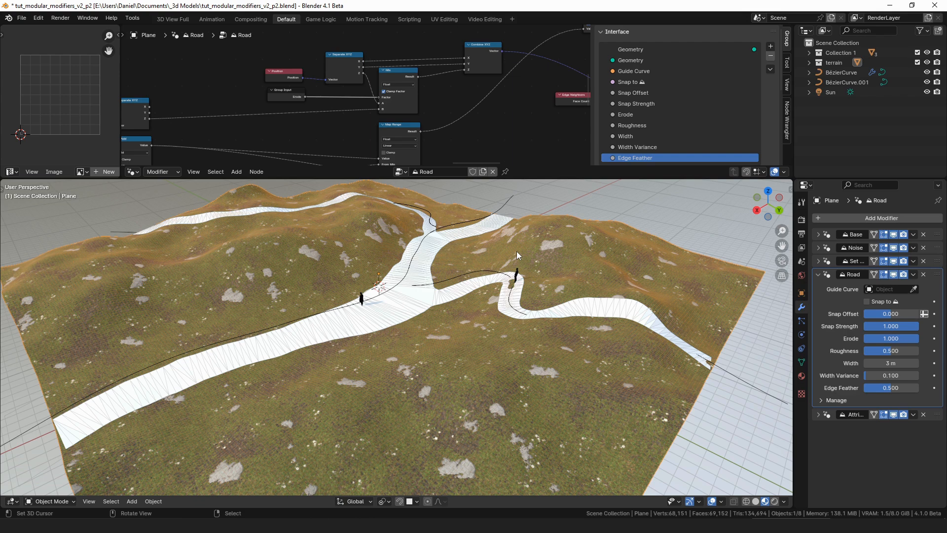
middle_drag(516, 250, 538, 271)
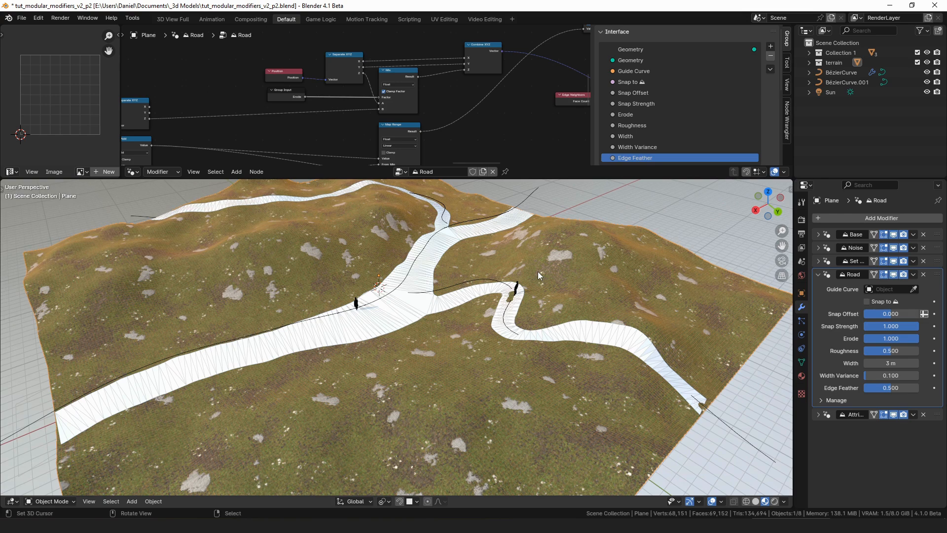
middle_drag(525, 268, 510, 276)
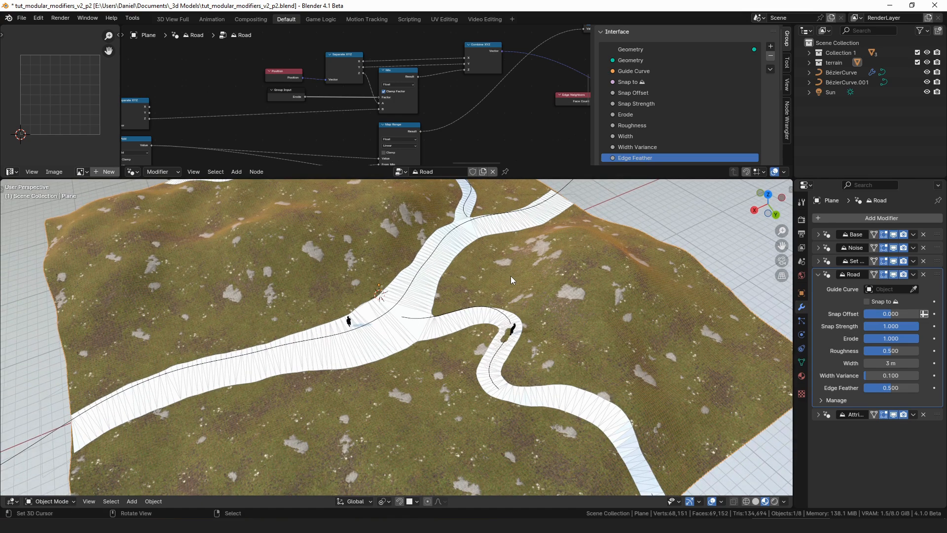
click(914, 289)
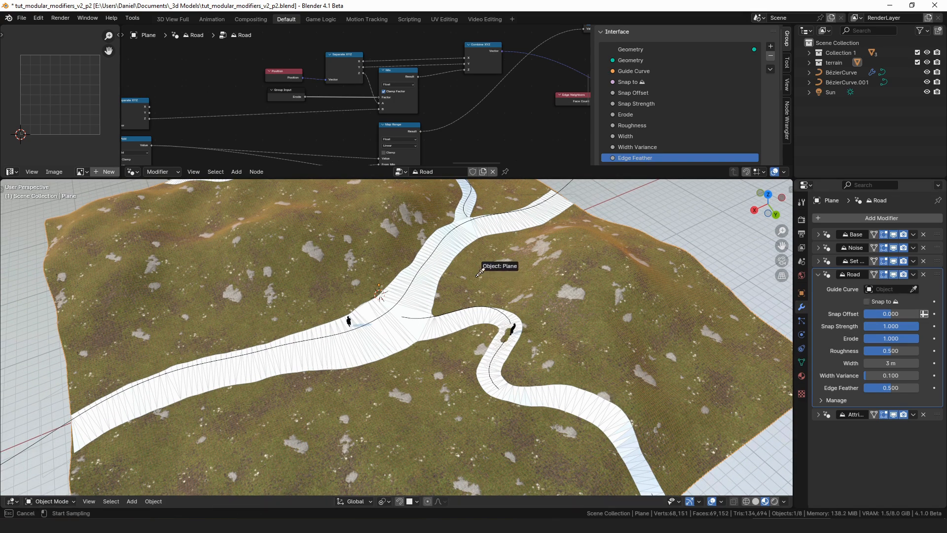
click(441, 245)
middle_drag(447, 256, 602, 274)
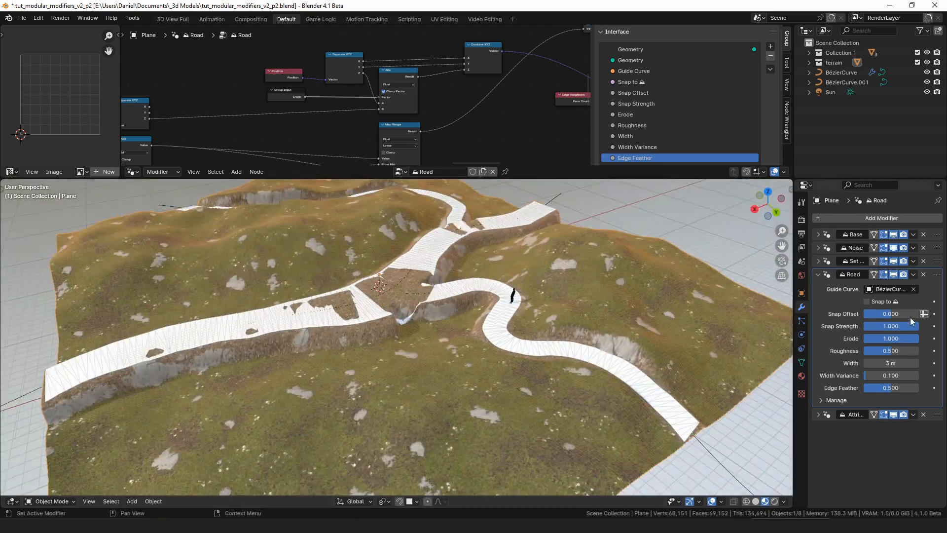
click(883, 300)
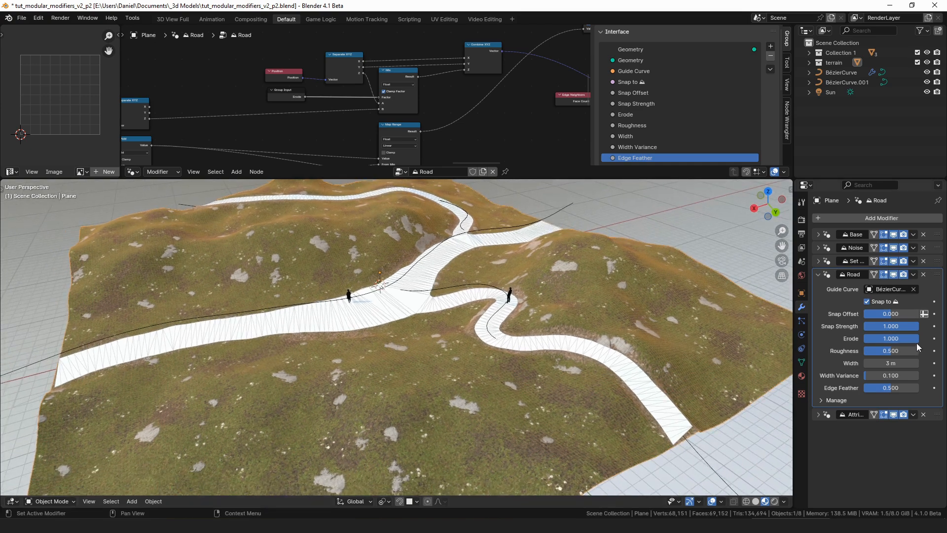
Tune the terrain's Road modifier by setting one of its factors to 0.8 and its width to 5 m
text(.8)
key(Return)
click(891, 363)
text(5)
key(Return)
middle_drag(600, 308, 592, 319)
Enter a new edge feather for the Road modifier and inspect how the road blends into the terrain
click(890, 389)
text(.)
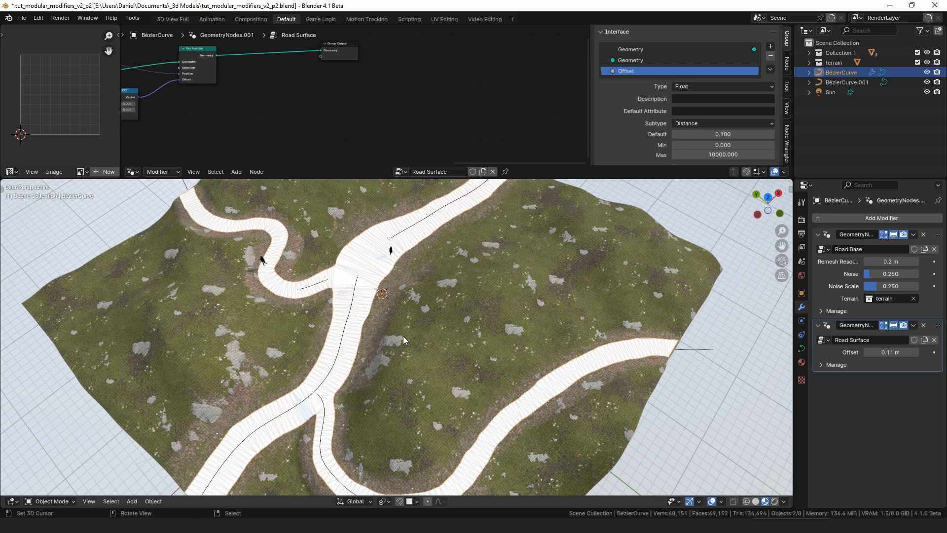
middle_drag(403, 336, 442, 320)
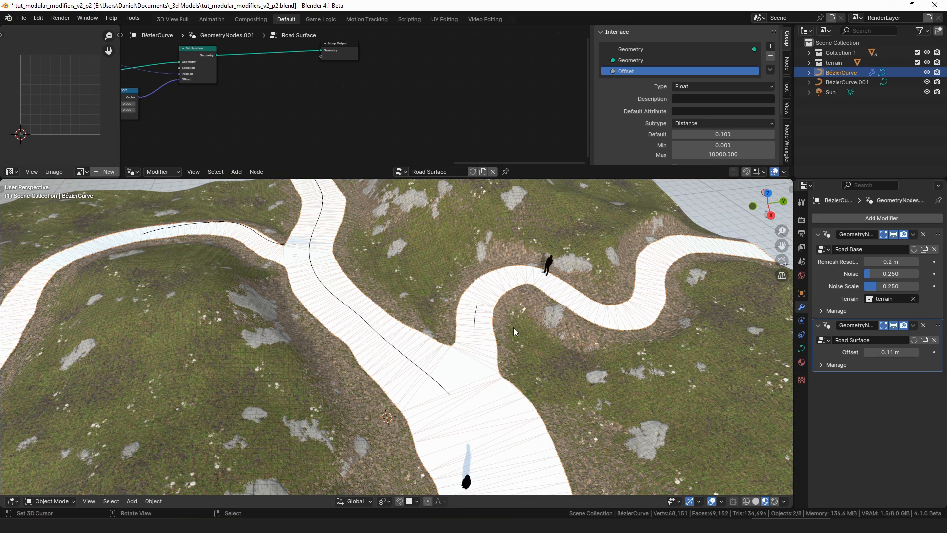
Outline the triangular area at the road junction with annotation strokes, and undo the strokes
middle_drag(513, 327, 468, 320)
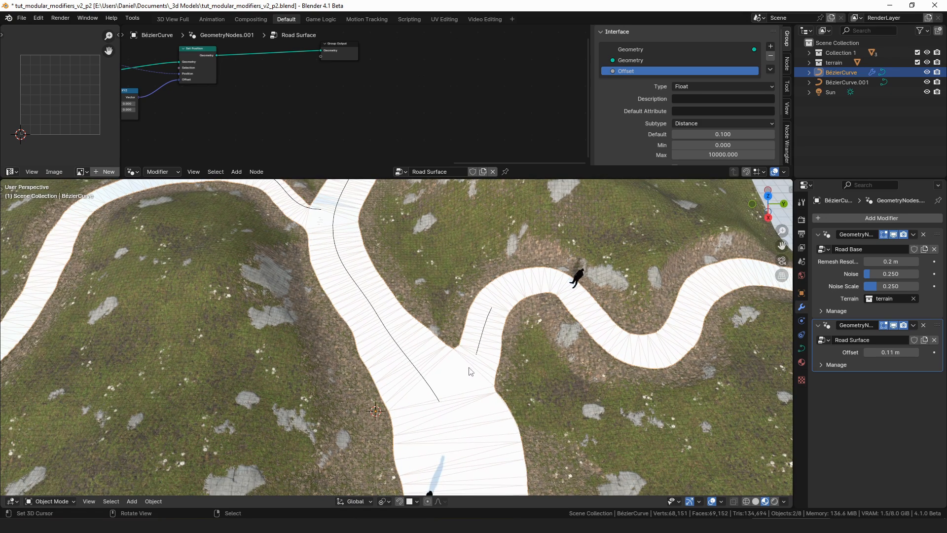
mouse_move(459, 347)
mouse_down()
mouse_move(394, 403)
mouse_move(523, 389)
mouse_up()
drag(459, 347, 508, 392)
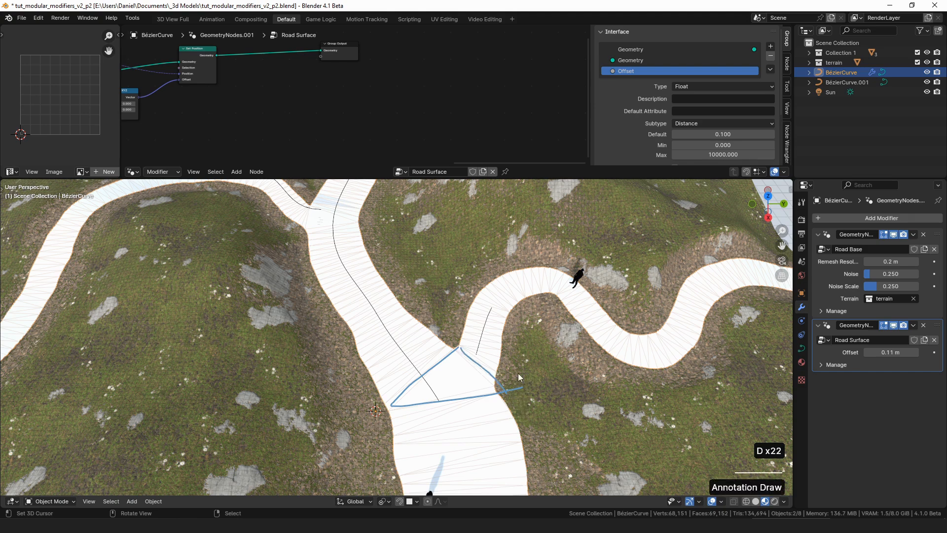
middle_drag(522, 338, 522, 354)
key(ctrl+z)
key(ctrl+z)
scroll(520, 353, down, 3)
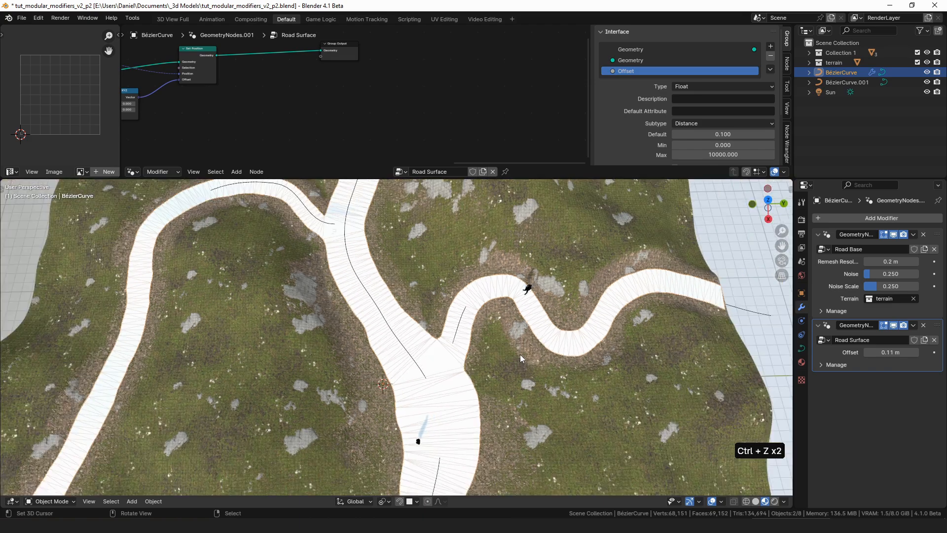
Inspect the road network, select the road curve and turn off the Road Surface modifier's viewport display
middle_drag(520, 354, 439, 335)
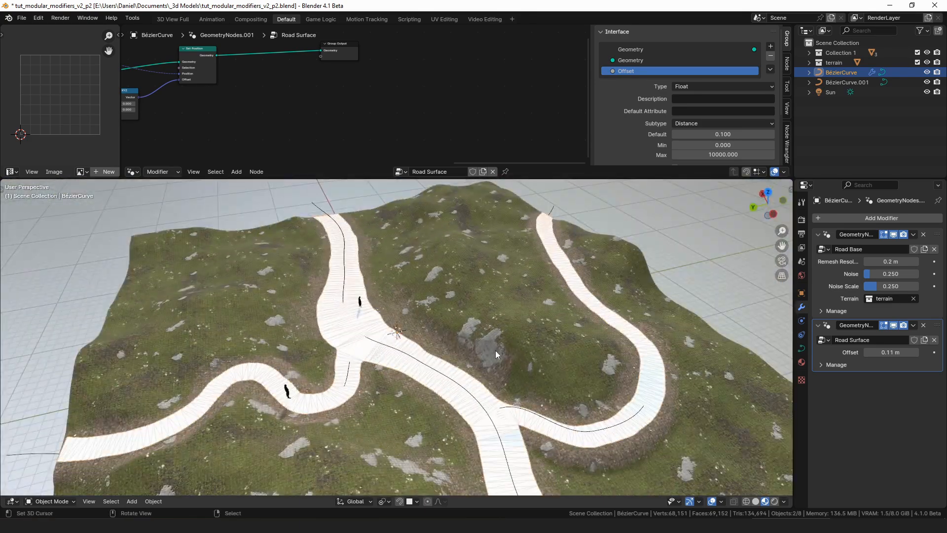
middle_drag(378, 342, 395, 367)
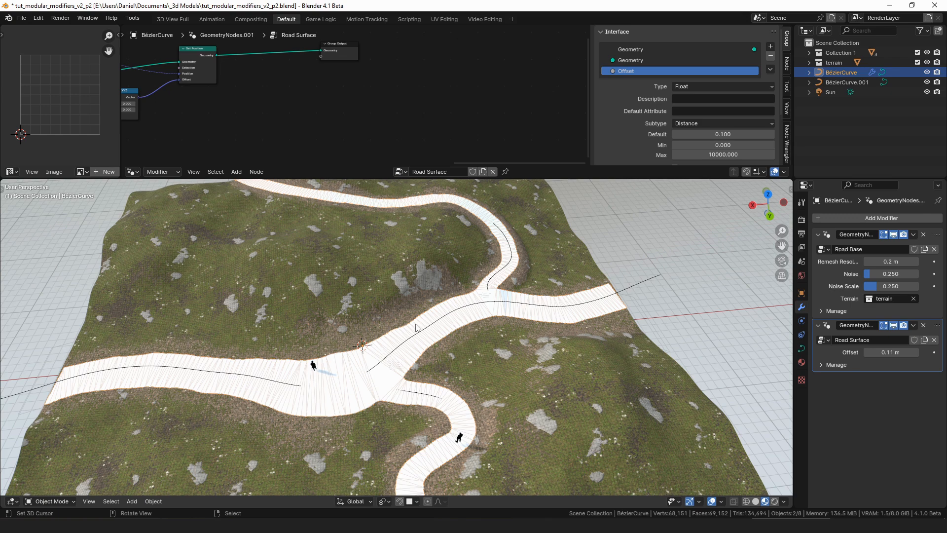
middle_drag(463, 321, 466, 344)
click(443, 337)
click(449, 339)
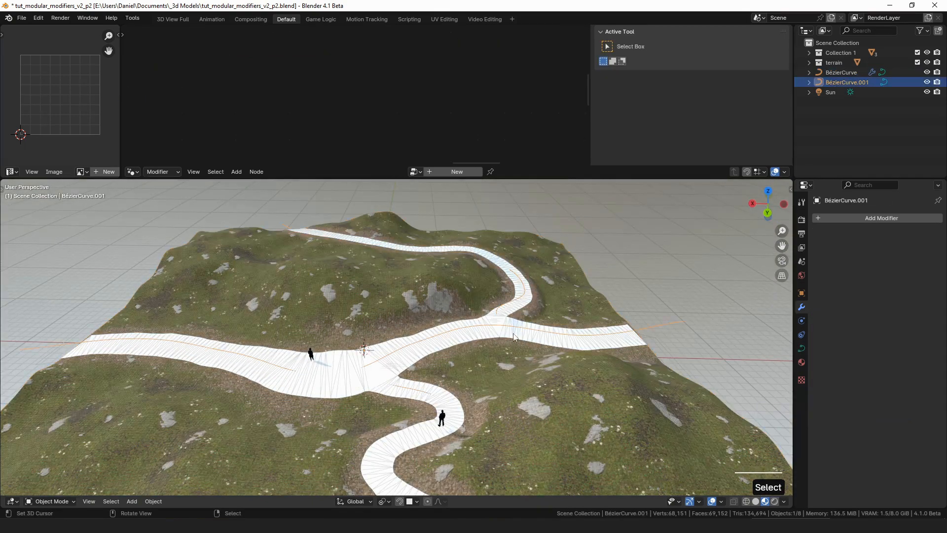
click(460, 347)
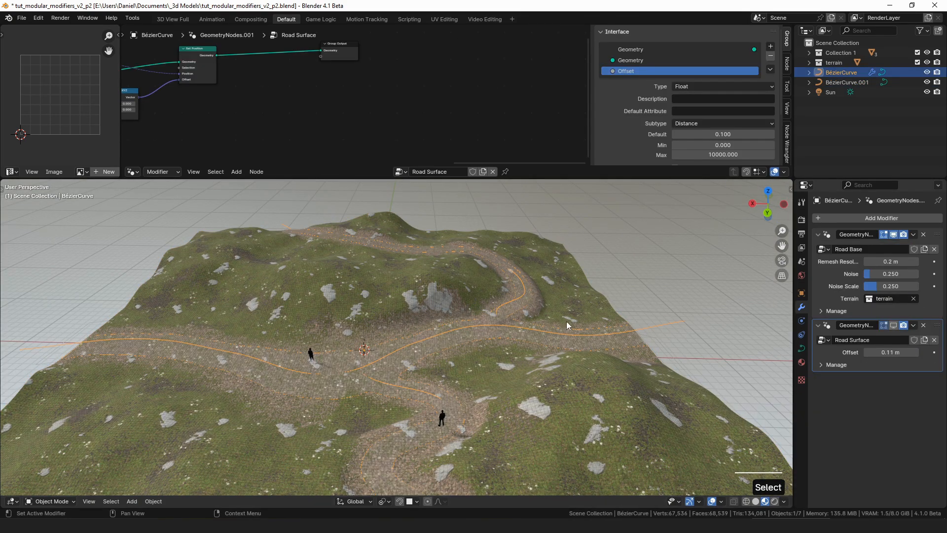
middle_drag(422, 339, 476, 347)
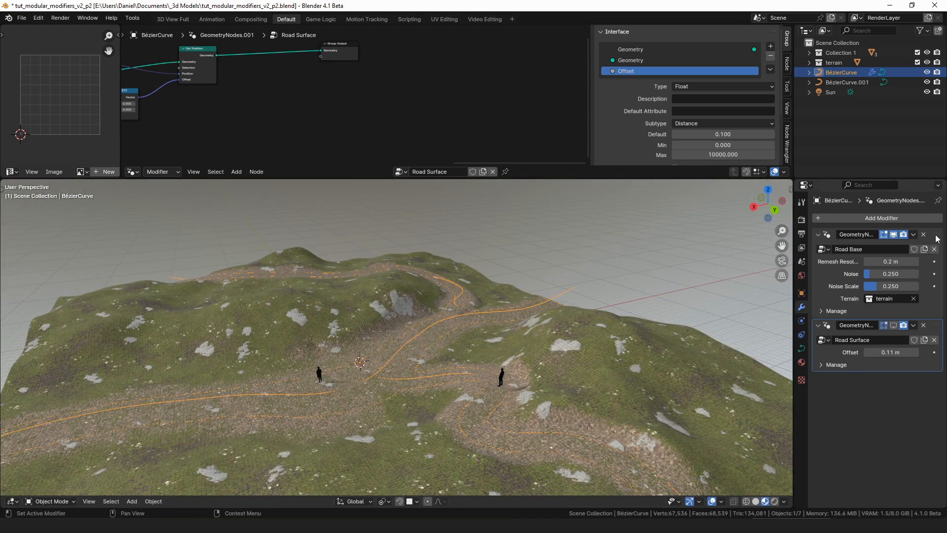
In the Road Base node tree, move the Group Input and Store Named Attribute nodes farther away from the Join Geometry node
click(937, 238)
scroll(472, 78, down, 3)
scroll(413, 110, up, 1)
drag(435, 90, 353, 121)
scroll(354, 148, up, 2)
key(g)
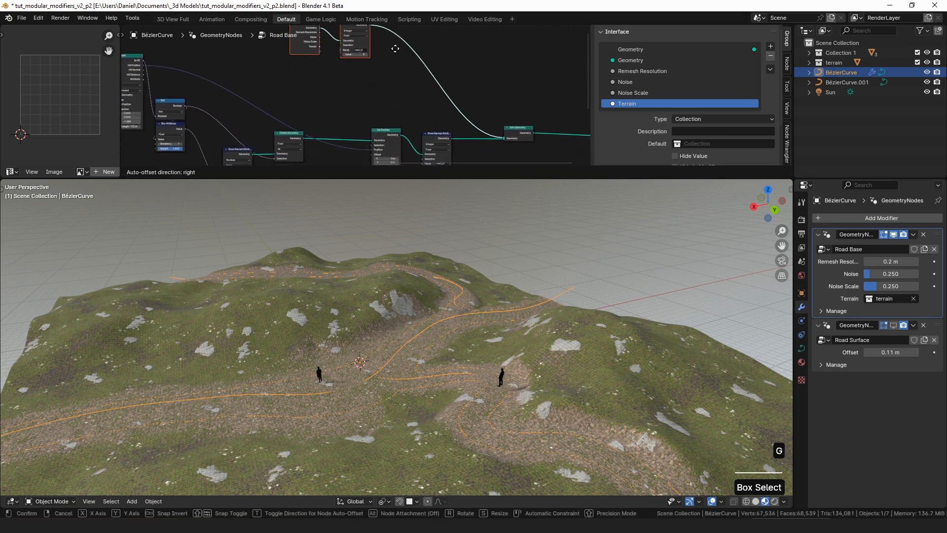
click(366, 71)
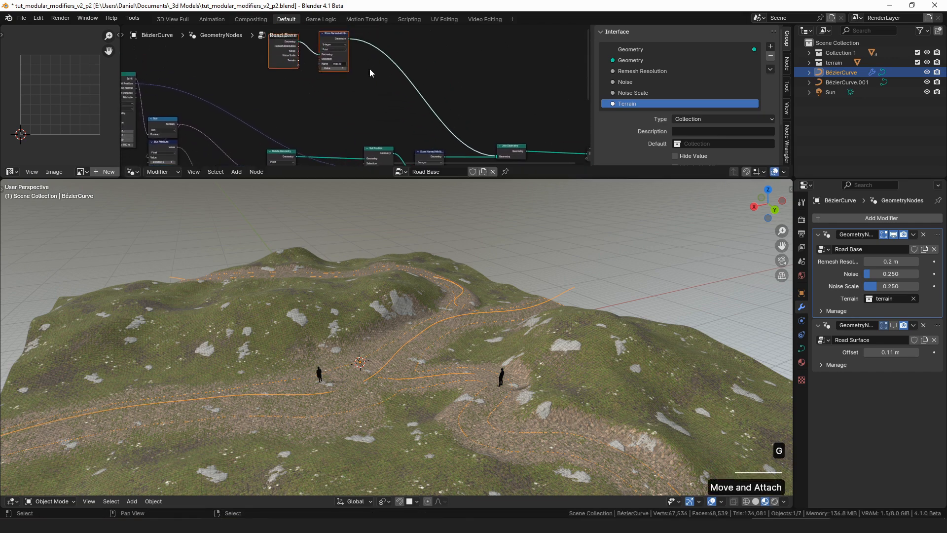
Insert a Set Position node between the Store Named Attribute and Join Geometry nodes on the original curve branch
drag(349, 38, 384, 54)
text(set po)
key(Return)
click(395, 66)
drag(423, 69, 497, 145)
key(x)
drag(412, 70, 391, 93)
Link the Raycast's Hit Position to the new Set Position node's Position and inspect the projected curves from above and below
middle_drag(391, 93, 448, 105)
drag(196, 83, 481, 100)
middle_drag(498, 87, 395, 83)
middle_drag(472, 280, 472, 320)
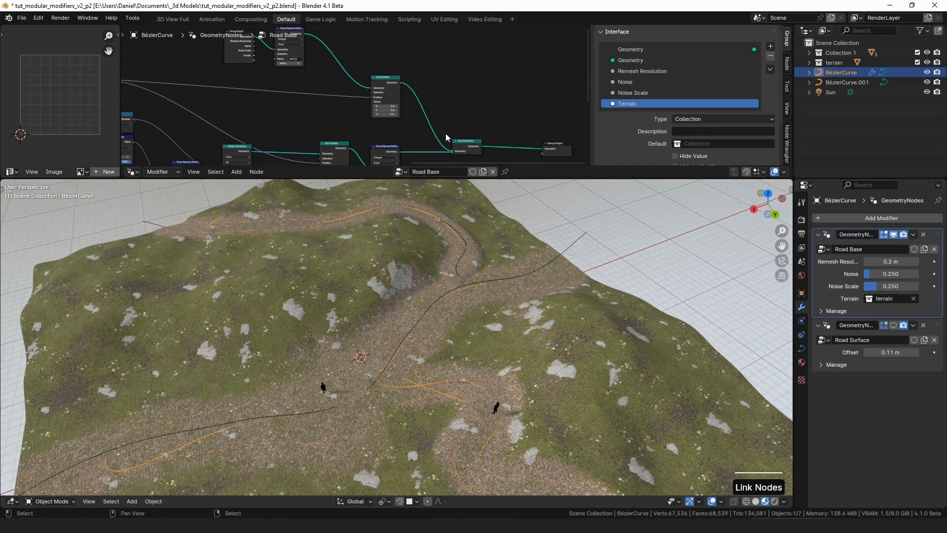
scroll(434, 125, up, 2)
drag(394, 79, 392, 74)
scroll(365, 97, down, 3)
middle_drag(348, 105, 458, 103)
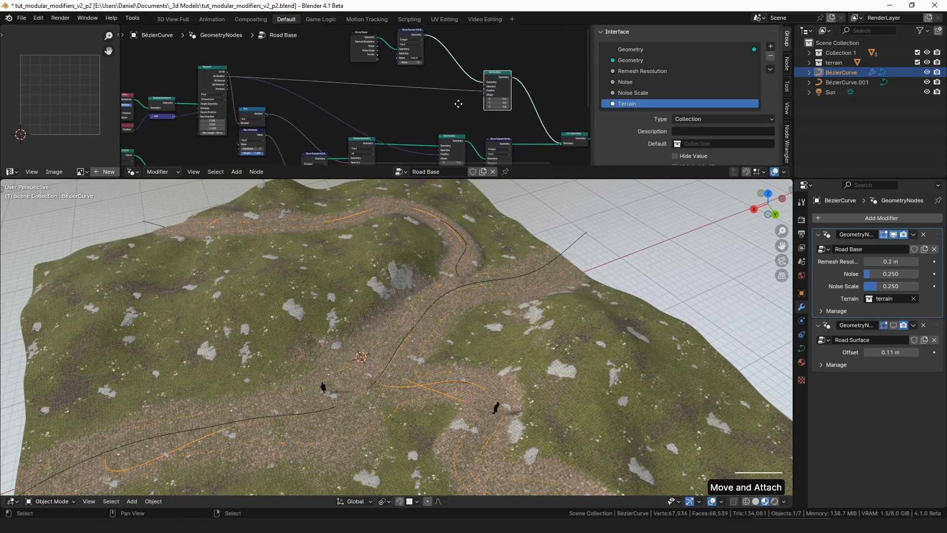
middle_drag(557, 345, 393, 351)
Move the Join Geometry and Group Output nodes farther from the Set Position node to make room for another node
scroll(466, 391, down, 1)
middle_drag(567, 107, 336, 77)
drag(475, 87, 345, 123)
key(h)
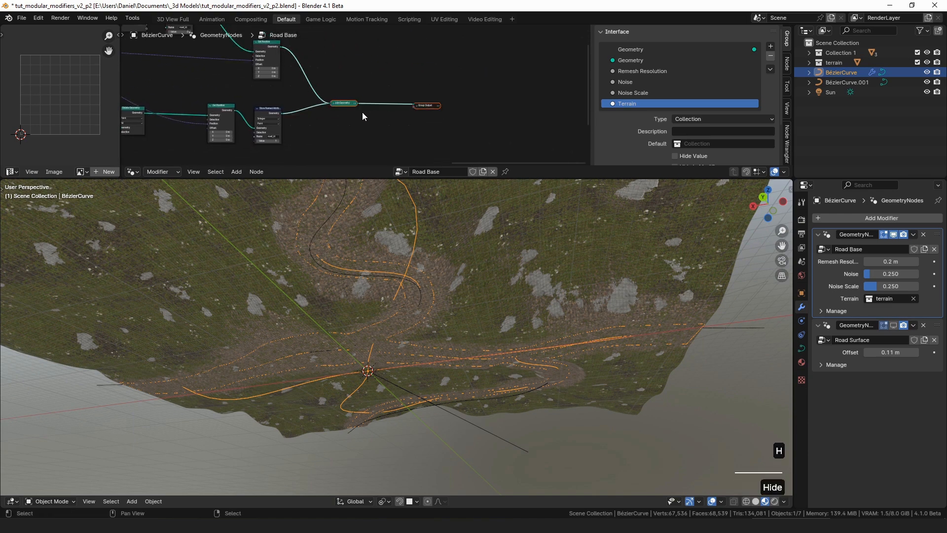
key(x)
key(ctrl+z)
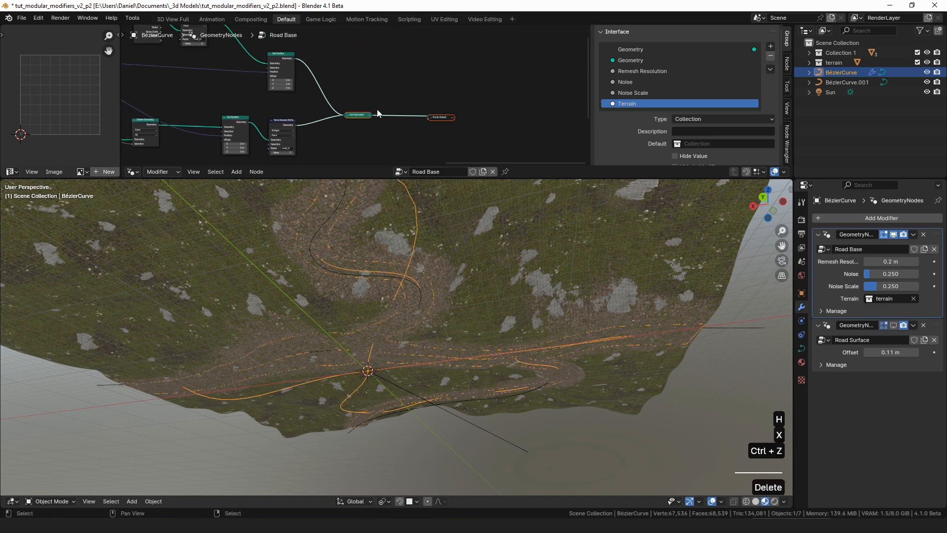
key(ctrl+z)
key(g)
click(424, 118)
click(404, 87)
drag(295, 58, 339, 76)
text(sele)
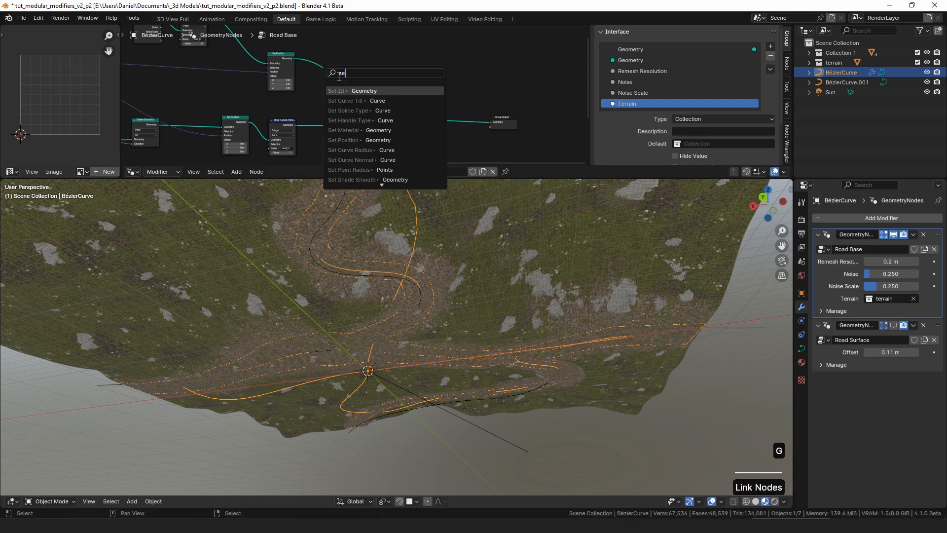
key(Return)
click(327, 77)
key(ctrl+x)
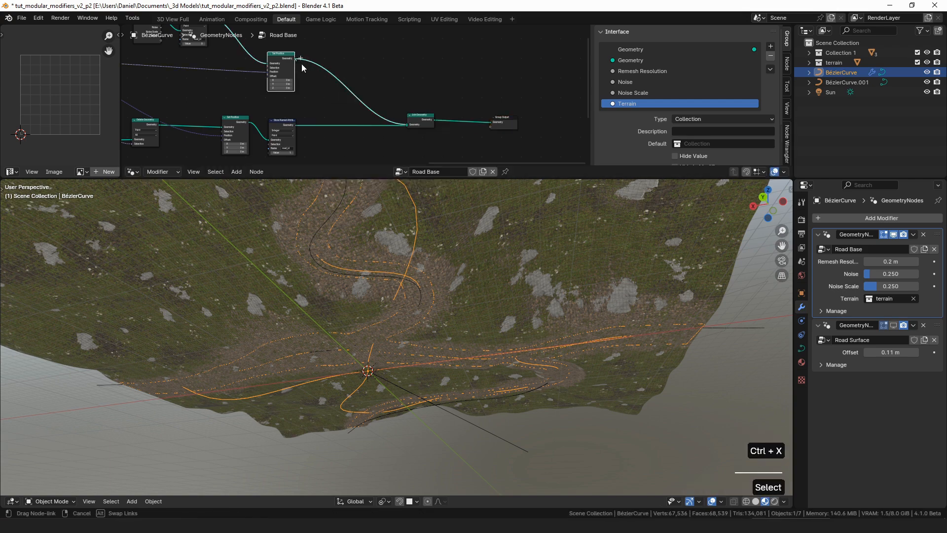
Add a Delete Geometry node fed by the Set Position node's geometry output
drag(295, 58, 314, 73)
text(s)
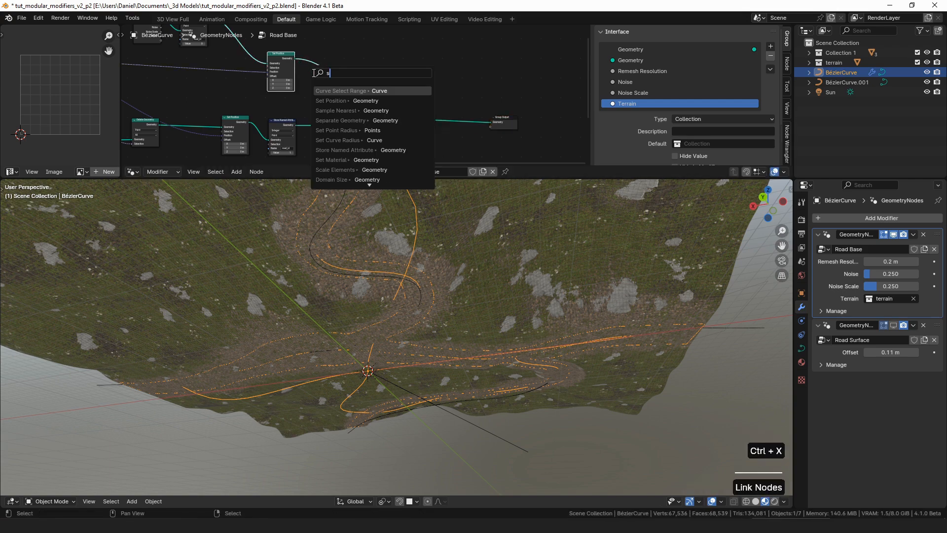
text(e)
key(BackSpace)
key(BackSpace)
text(dele)
key(Return)
click(312, 72)
ctrl+shift+click(318, 80)
drag(318, 80, 357, 51)
middle_drag(357, 52, 420, 95)
scroll(421, 101, up, 3)
Drive the Delete Geometry selection with a Position node compared as an equal vector to 0, 0, 0, and tidy the nodes
drag(425, 114, 364, 73)
text(pos)
key(Return)
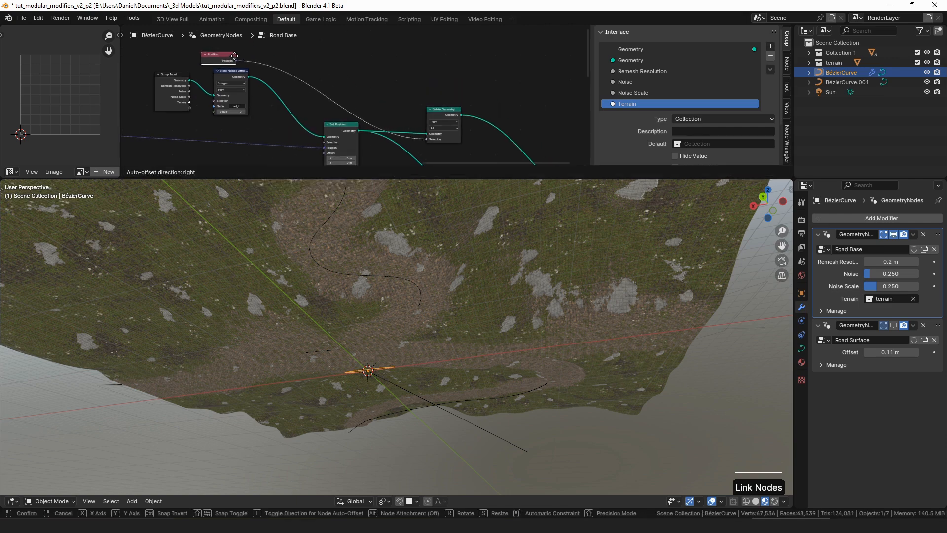
click(241, 50)
drag(242, 55, 422, 141)
text(eq)
key(Return)
click(354, 63)
middle_drag(459, 134, 431, 95)
middle_drag(451, 274, 451, 342)
scroll(413, 218, down, 3)
middle_drag(358, 82, 427, 90)
scroll(427, 91, up, 2)
mouse_move(507, 80)
mouse_down()
mouse_move(501, 74)
mouse_move(515, 79)
mouse_up()
scroll(375, 123, down, 2)
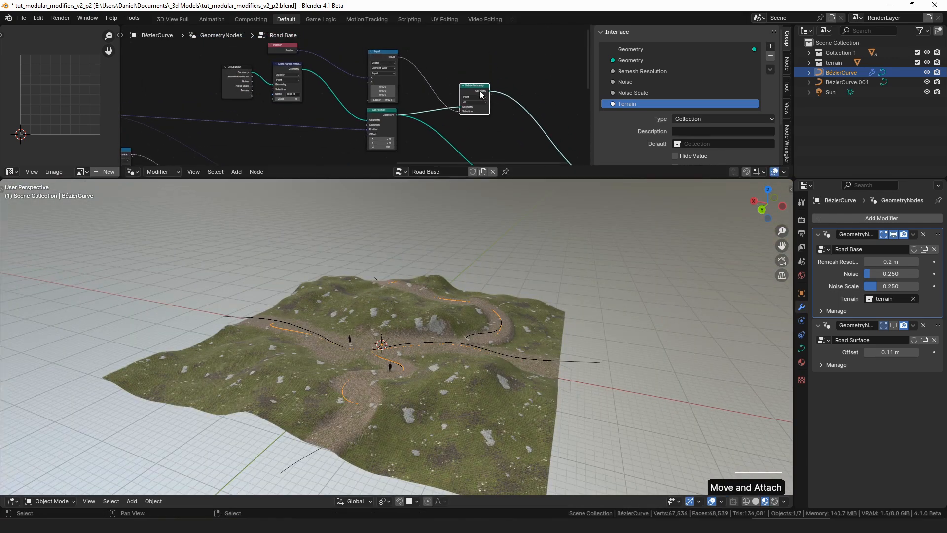
Try deleting the missed points before Set Position with a duplicated Delete Geometry node driven by the Not node's output
key(shift+d)
click(340, 92)
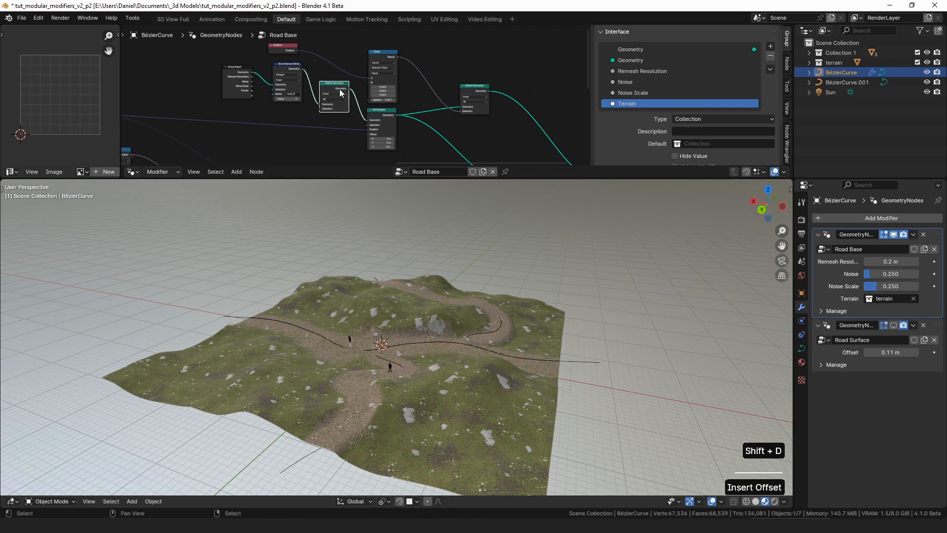
middle_drag(121, 119, 213, 118)
drag(185, 108, 278, 111)
drag(226, 152, 415, 108)
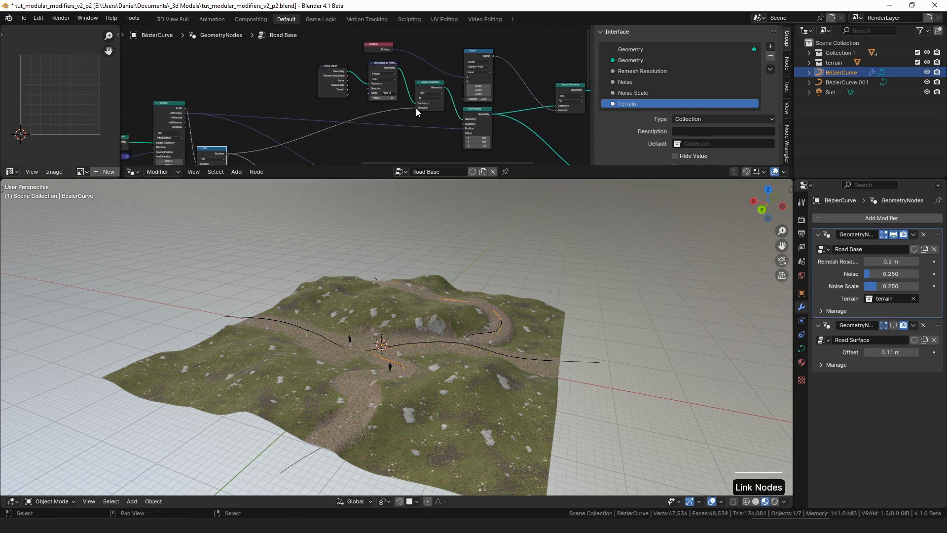
click(483, 116)
click(438, 88)
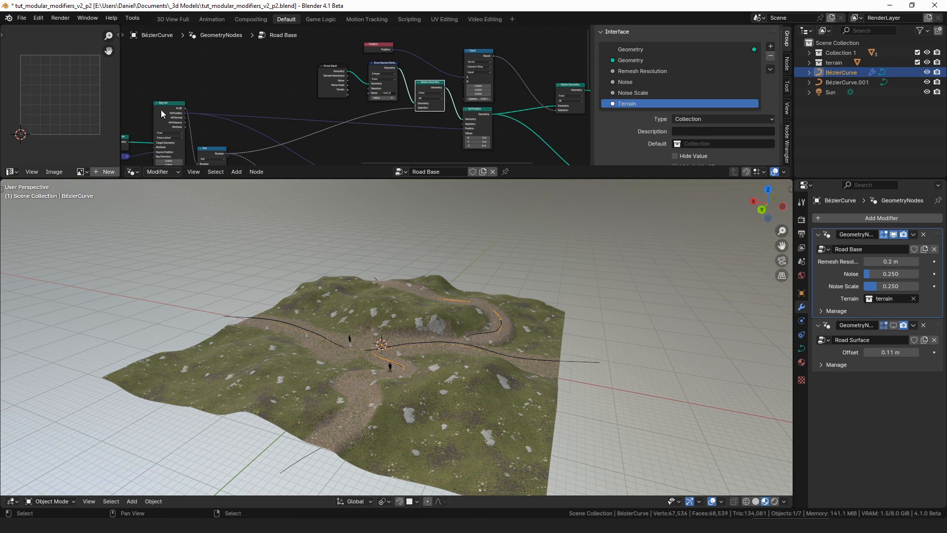
key(ctrl+x)
Tidy the compare and delete nodes, and leave Delete Geometry as the curve branch's only link into Join Geometry
drag(446, 98, 438, 102)
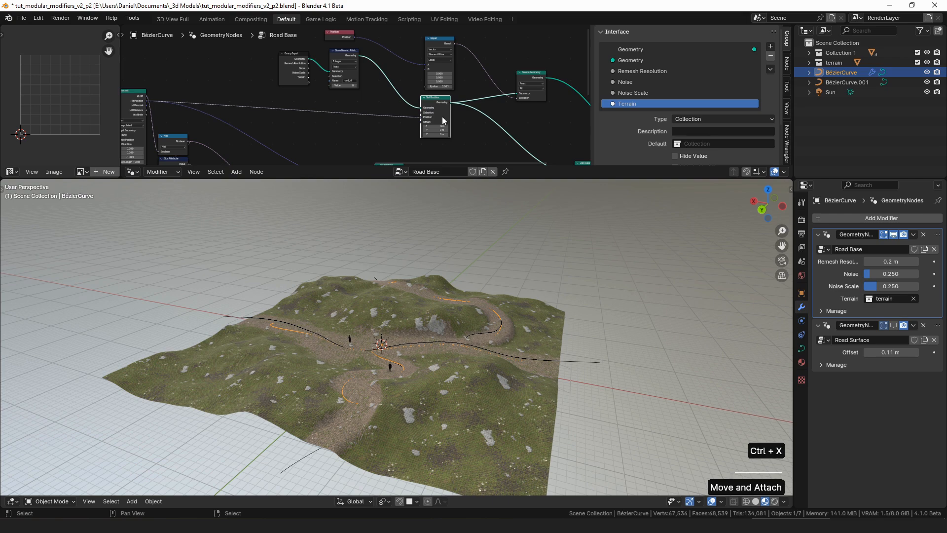
middle_drag(432, 355, 391, 352)
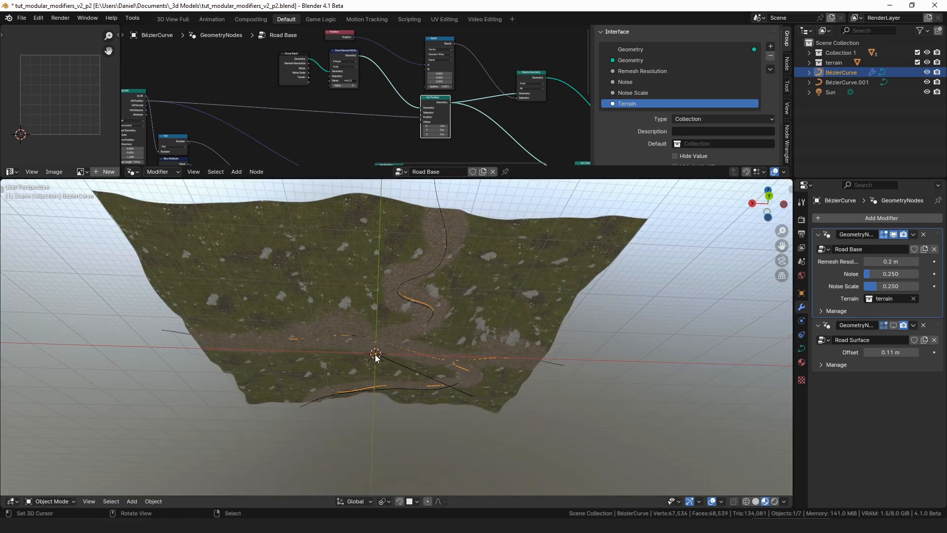
drag(441, 40, 434, 38)
drag(521, 76, 515, 89)
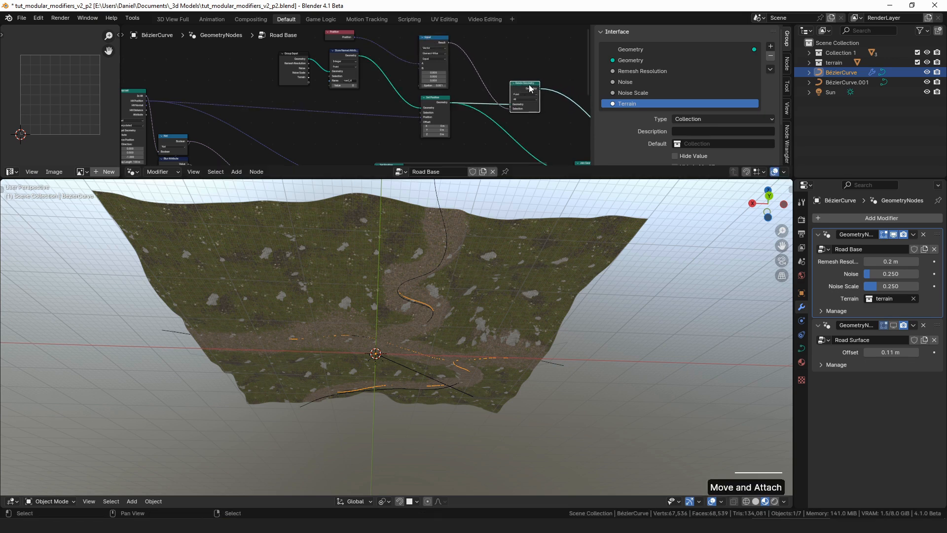
alt+shift+click(530, 87)
middle_drag(530, 87, 344, 46)
drag(354, 48, 389, 132)
shift+right_drag(347, 91, 340, 123)
key(x)
Place a Set Position node between Join Geometry and Group Output, and inspect the road outlines against the terrain
alt+shift+click(414, 130)
middle_drag(456, 207, 507, 374)
scroll(501, 333, down, 1)
shift+middle_drag(507, 375, 443, 324)
scroll(437, 327, up, 3)
scroll(421, 348, down, 2)
scroll(456, 338, up, 4)
scroll(442, 320, down, 3)
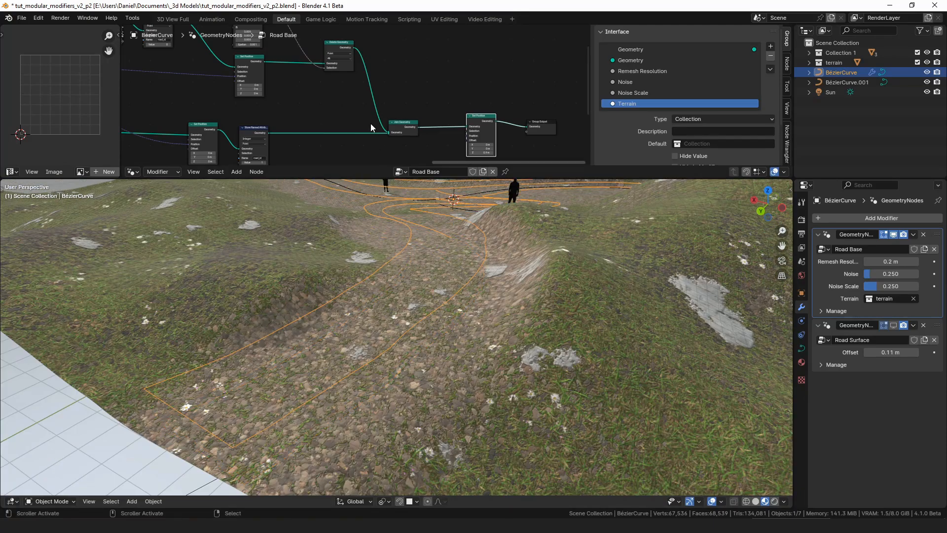
Move the Group Input node away from Store Named Attribute to make room at the start of the curve branch
scroll(370, 127, down, 1)
middle_drag(284, 74, 390, 96)
middle_drag(241, 69, 331, 95)
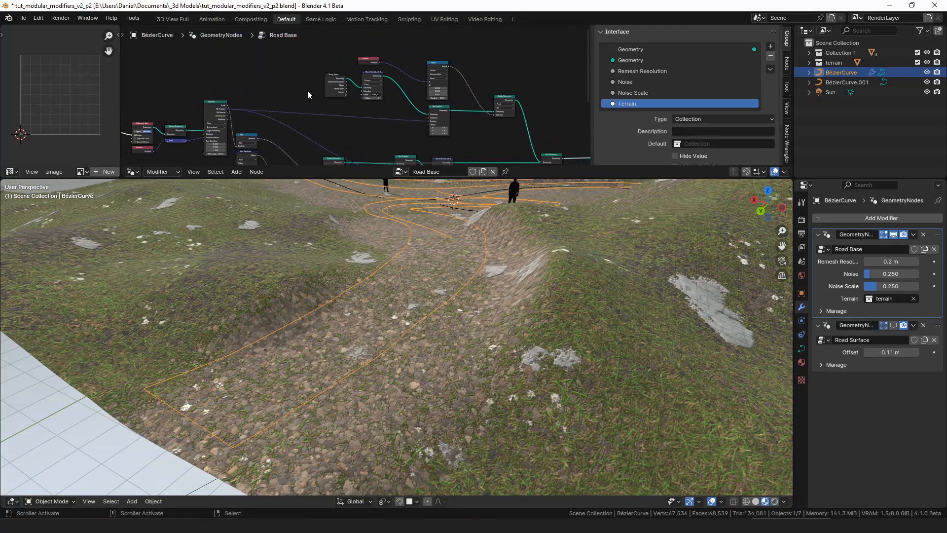
click(323, 84)
scroll(320, 76, up, 1)
drag(323, 73, 199, 51)
middle_drag(200, 51, 281, 78)
drag(281, 78, 242, 79)
drag(256, 78, 300, 95)
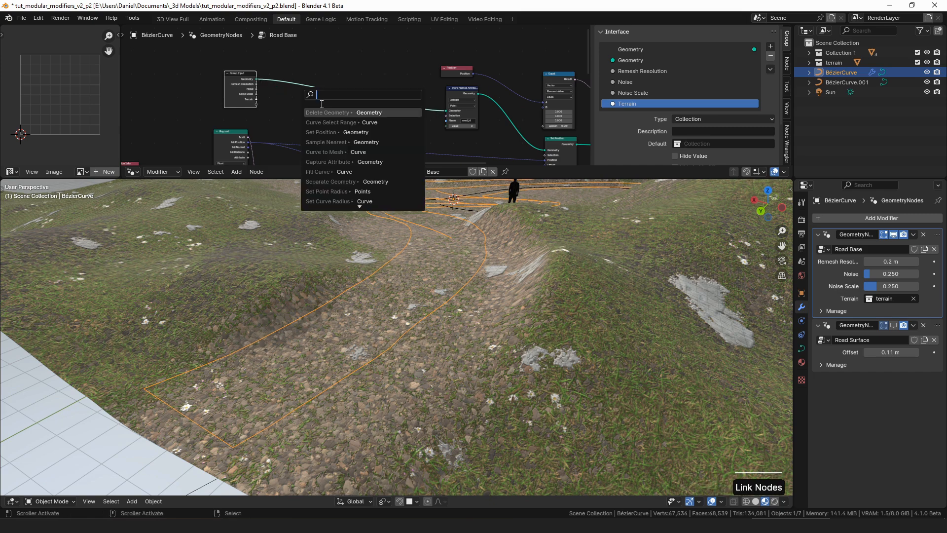
text(re)
key(Return)
click(321, 104)
key(x)
Insert a Resample Curve node set to Evaluated between Group Input and Store Named Attribute, and inspect the road curves
drag(256, 79, 331, 107)
text(resamp)
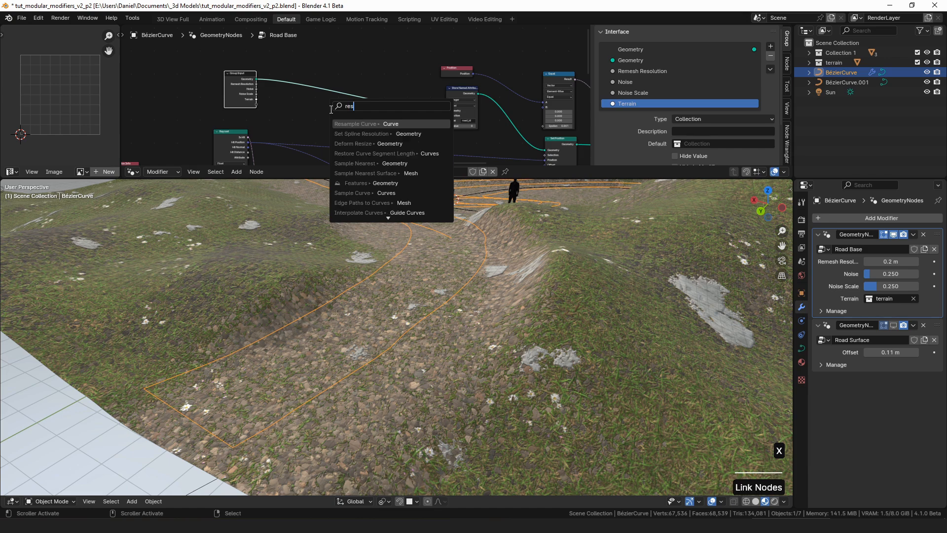
key(Return)
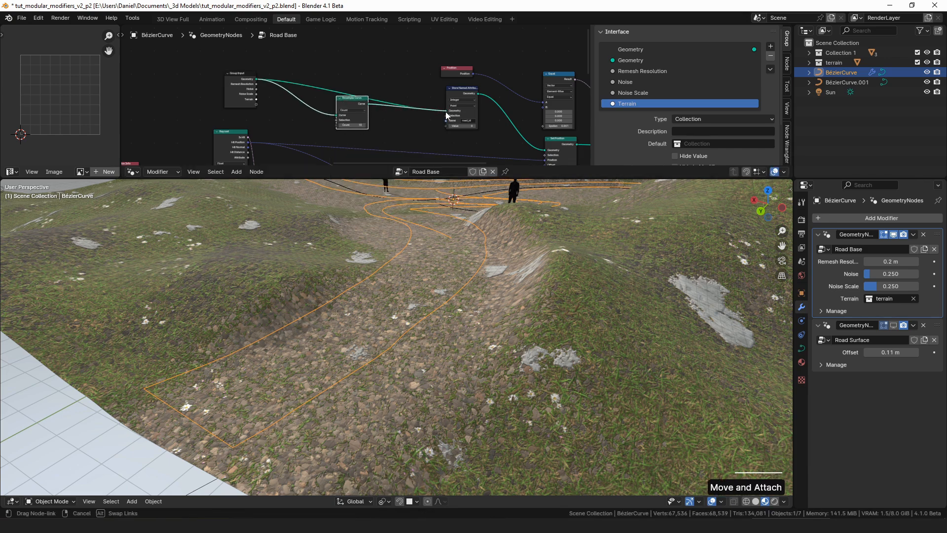
click(354, 111)
click(347, 120)
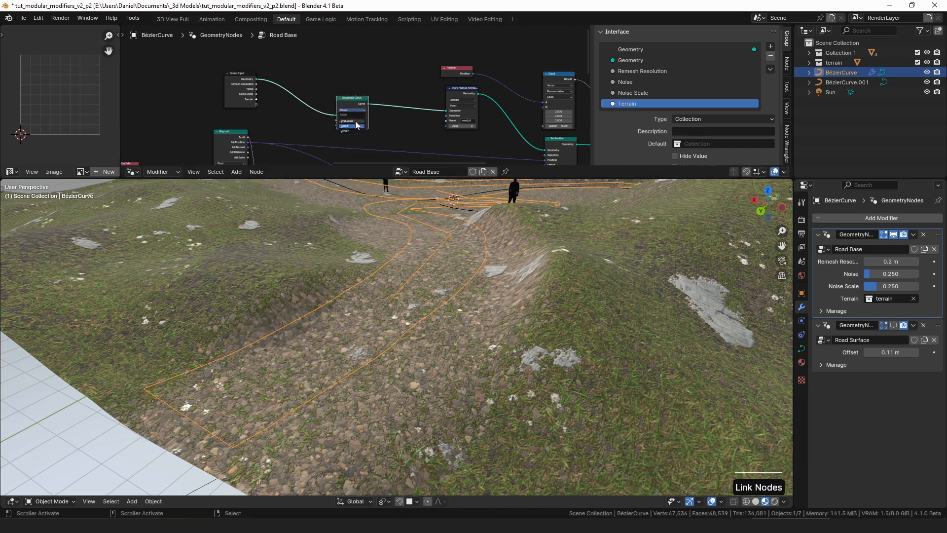
scroll(375, 106, up, 1)
middle_drag(424, 256, 440, 342)
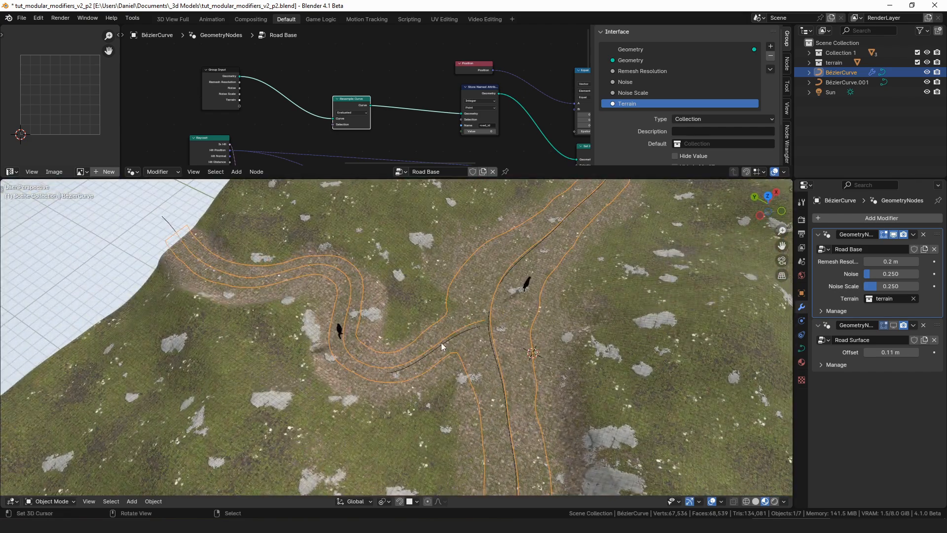
drag(351, 106, 396, 107)
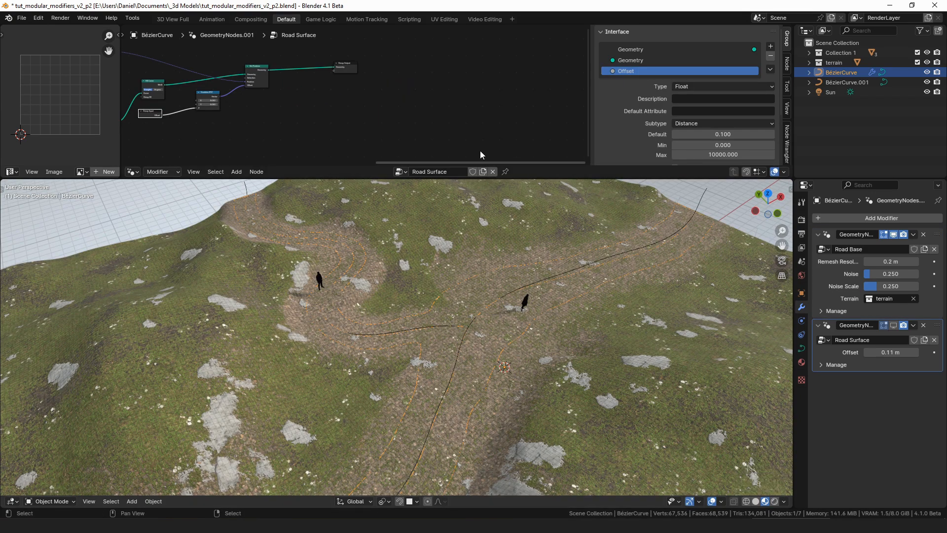
In the Road Surface node tree, move the Group Output node farther away from the Set Position node
middle_drag(353, 63, 423, 82)
drag(423, 86, 471, 97)
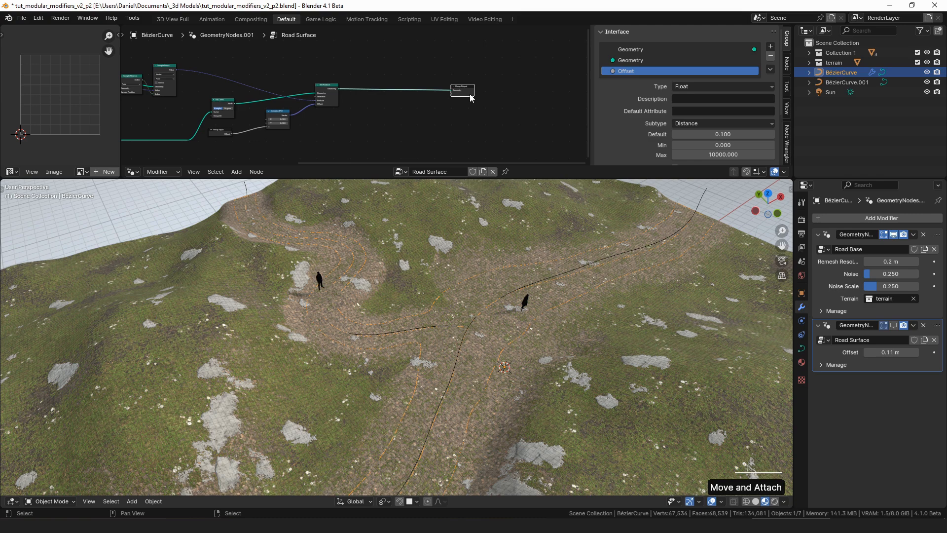
middle_drag(405, 88, 509, 100)
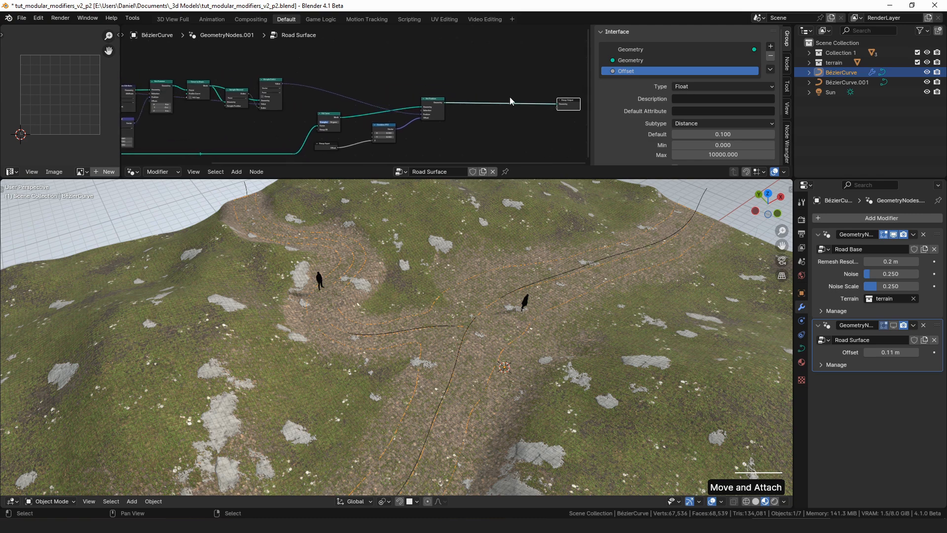
Branch the group node's Center Curve output through two linked Reroute nodes above the node tree
scroll(370, 112, down, 5)
middle_drag(341, 110, 457, 113)
scroll(276, 106, up, 10)
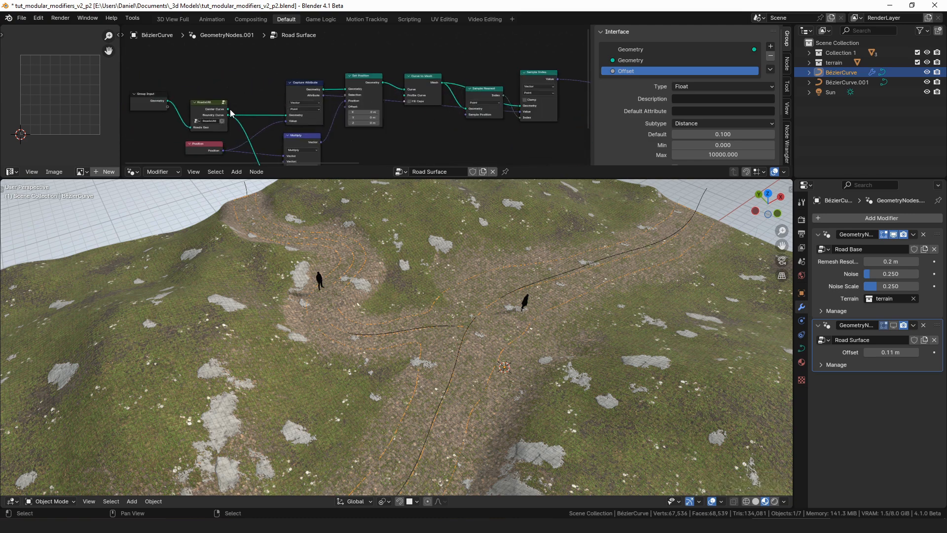
drag(227, 110, 286, 48)
text(rer)
key(Return)
click(285, 47)
key(shift+d)
click(329, 46)
drag(287, 43, 330, 43)
drag(341, 39, 323, 52)
Extend the center curve line above the existing nodes, placing its end Reroute just before the Set Position node
scroll(323, 51, down, 5)
middle_drag(323, 51, 228, 85)
key(g)
click(561, 83)
middle_drag(563, 84, 368, 62)
click(401, 69)
scroll(434, 87, up, 4)
drag(391, 38, 352, 61)
key(g)
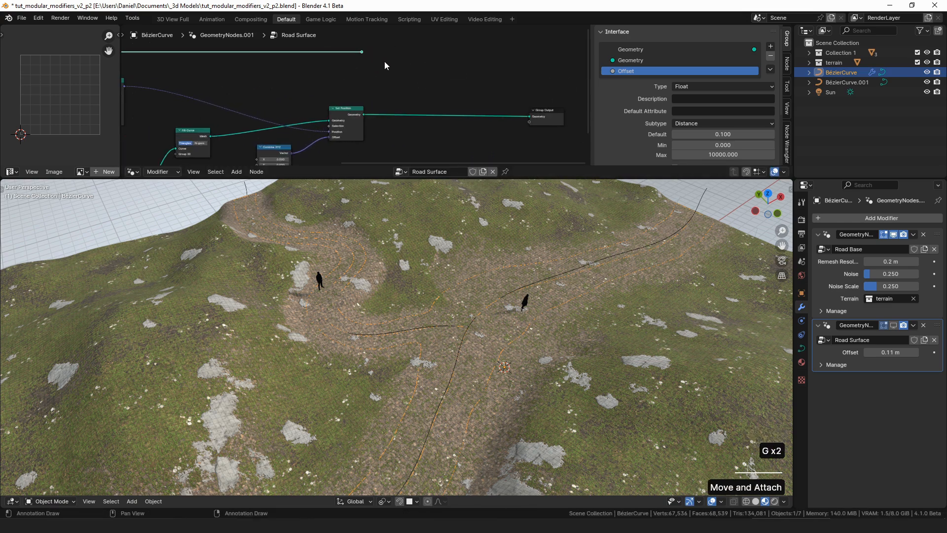
middle_drag(363, 51, 384, 72)
drag(408, 66, 360, 82)
key(g)
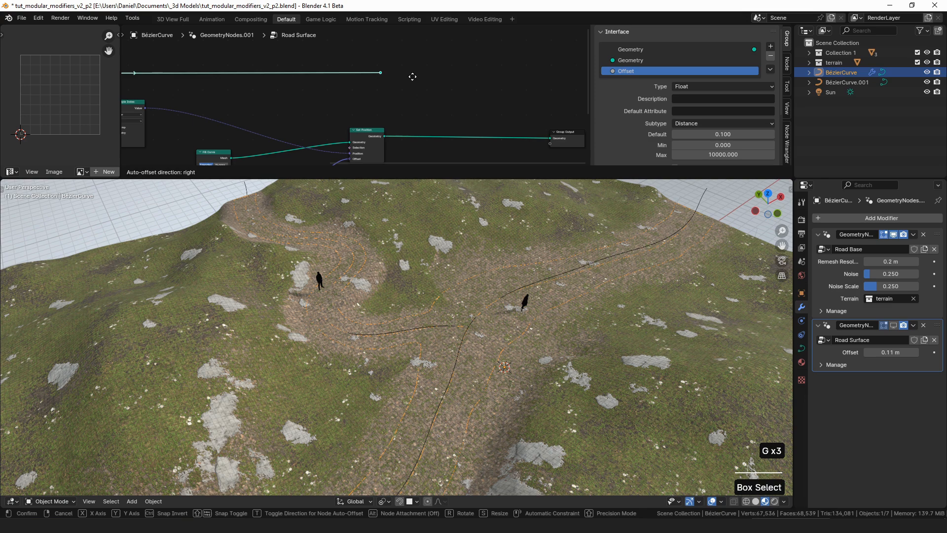
click(323, 74)
drag(291, 73, 354, 77)
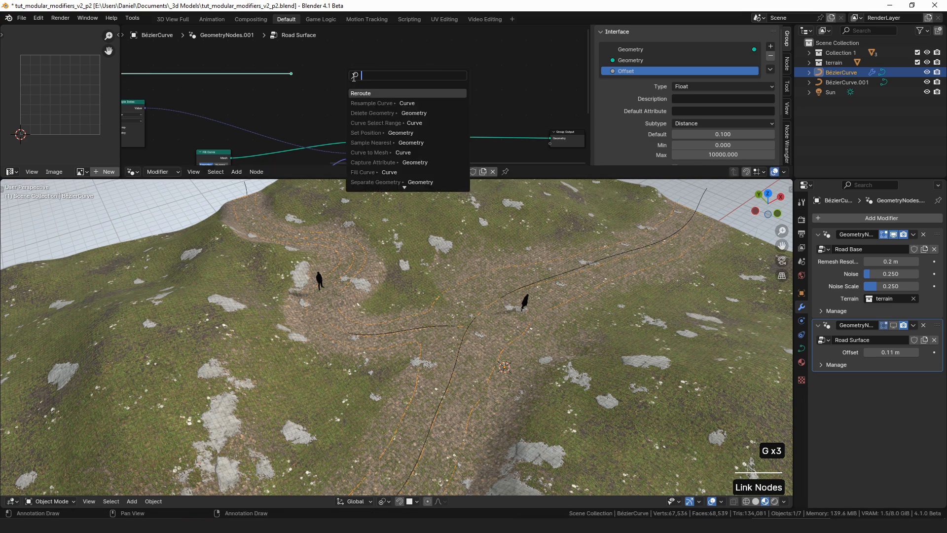
text(cap)
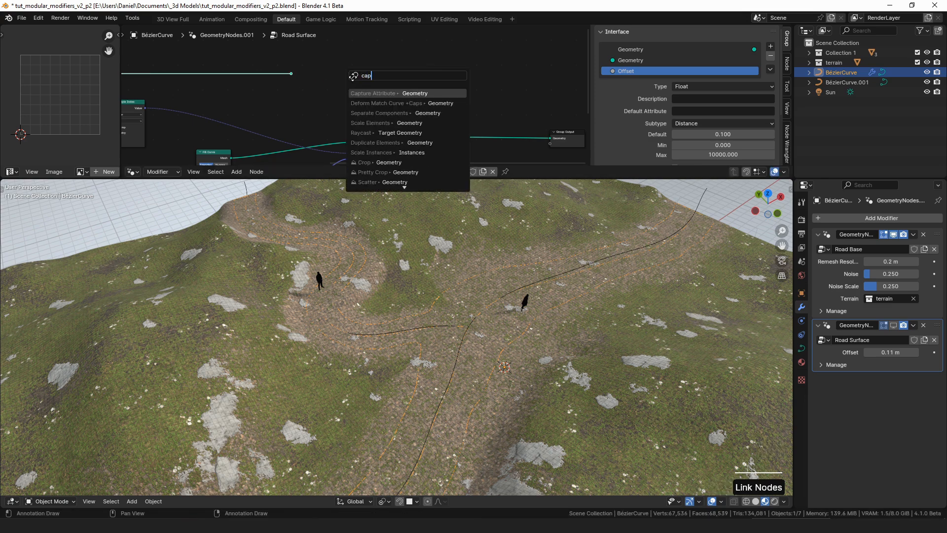
key(Return)
click(348, 80)
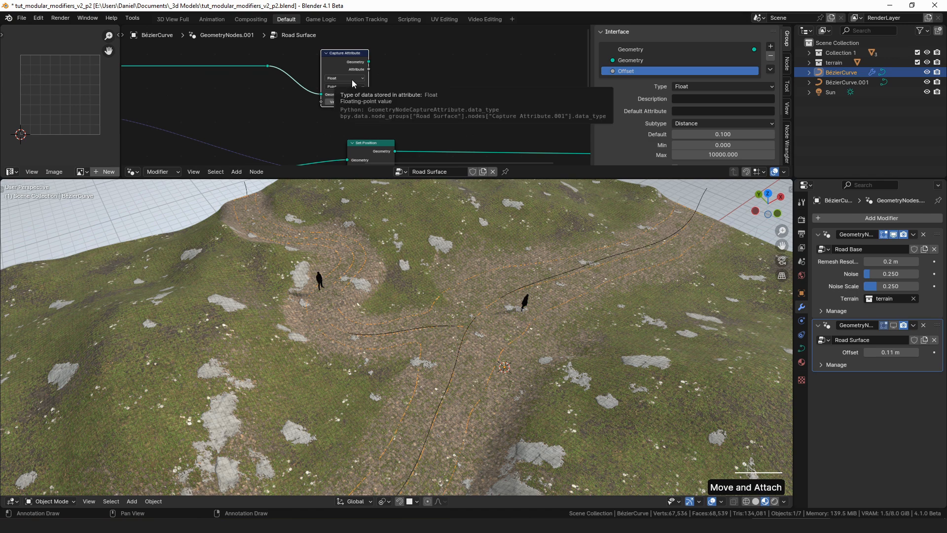
key(ctrl+x)
Add a Curve to Mesh node fed by the end Reroute of the center curve line
drag(268, 66, 348, 73)
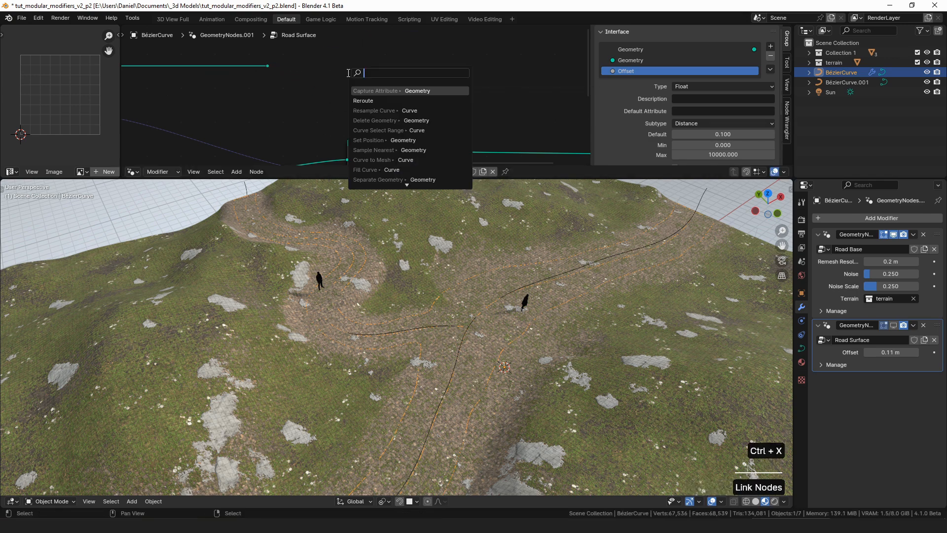
text(s)
key(BackSpace)
text(to mesh)
key(Return)
click(275, 54)
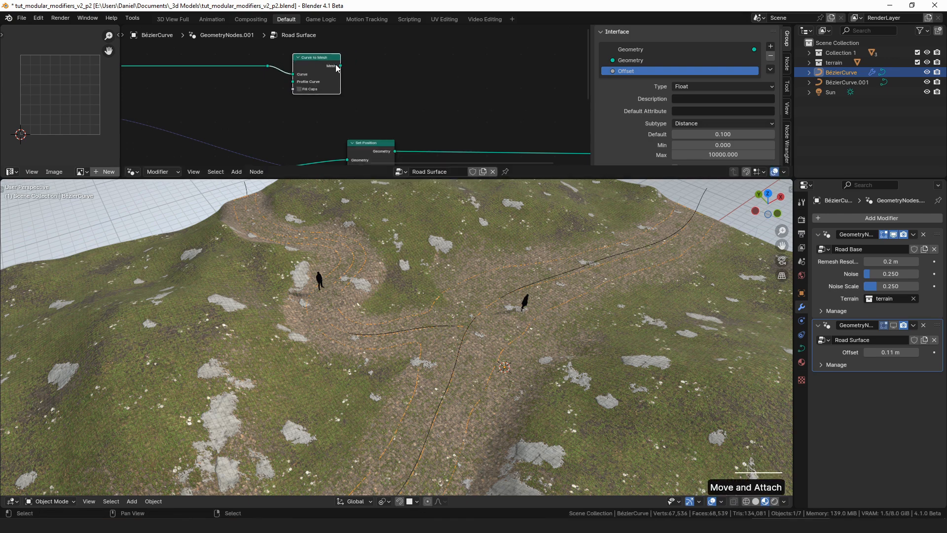
Add a Sample Nearest node fed by the Curve to Mesh output
drag(340, 66, 402, 68)
text(sample nearest)
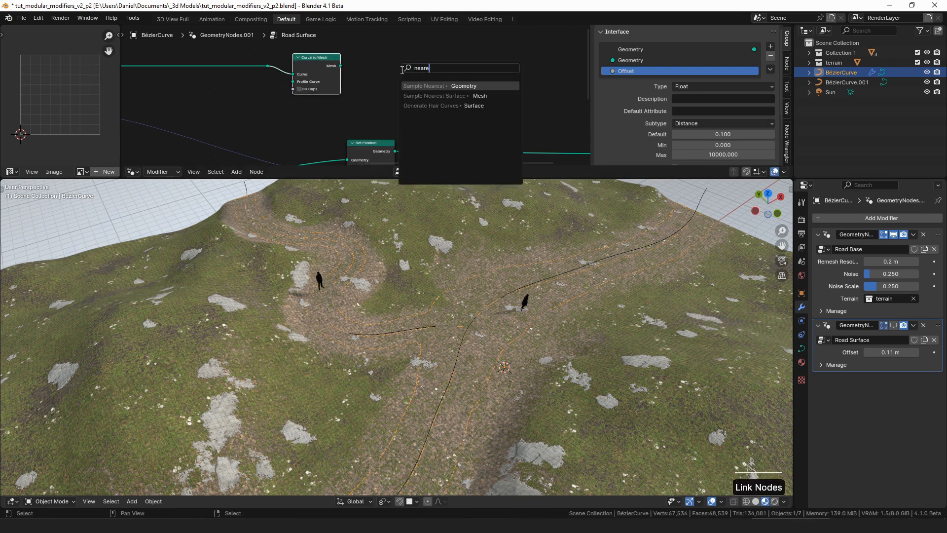
key(Return)
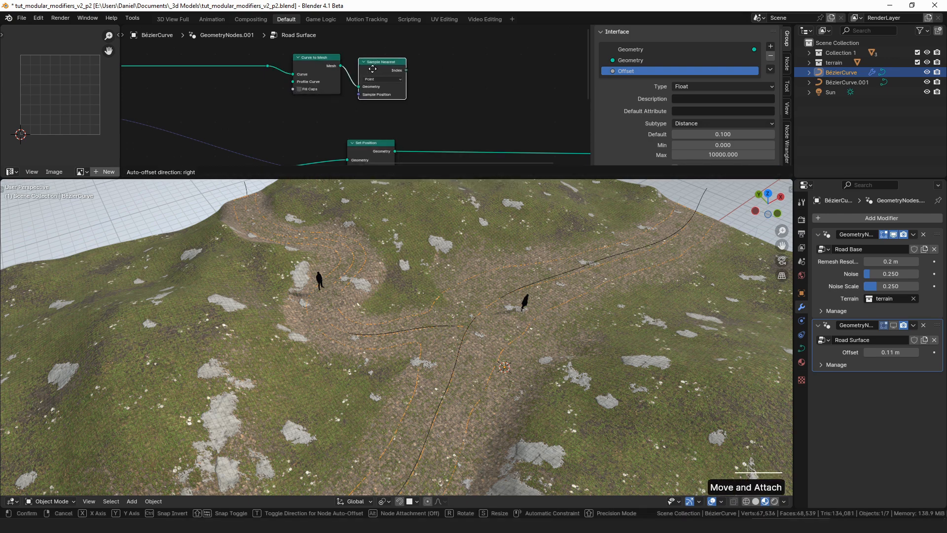
click(395, 74)
click(395, 72)
Preview the Set Position node's road surface and move Group Output farther away from it
middle_drag(409, 140, 288, 123)
scroll(288, 123, down, 1)
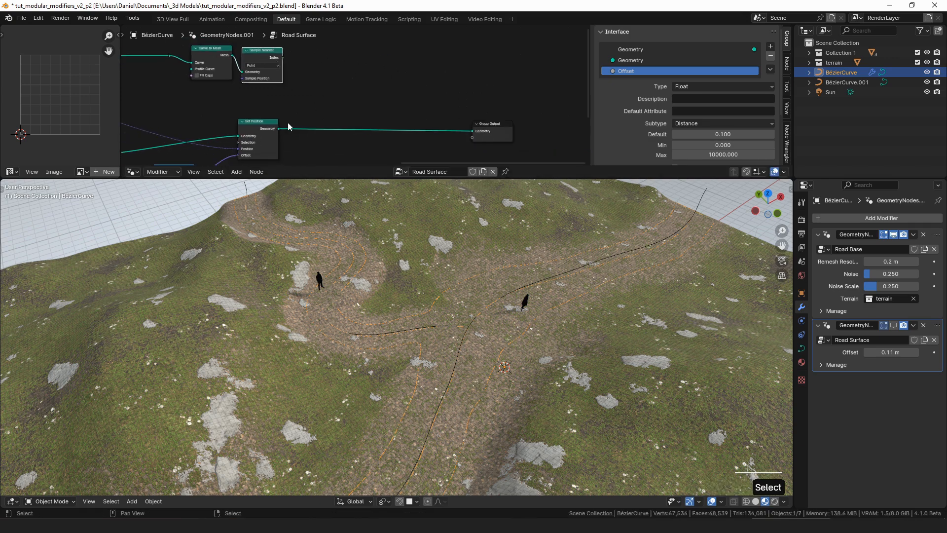
ctrl+shift+click(276, 134)
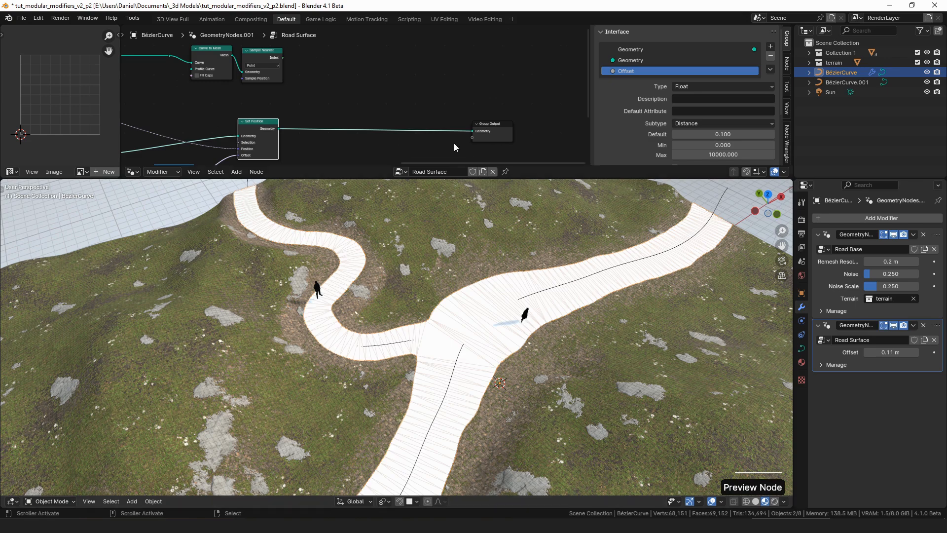
middle_drag(282, 123, 241, 105)
drag(222, 113, 225, 114)
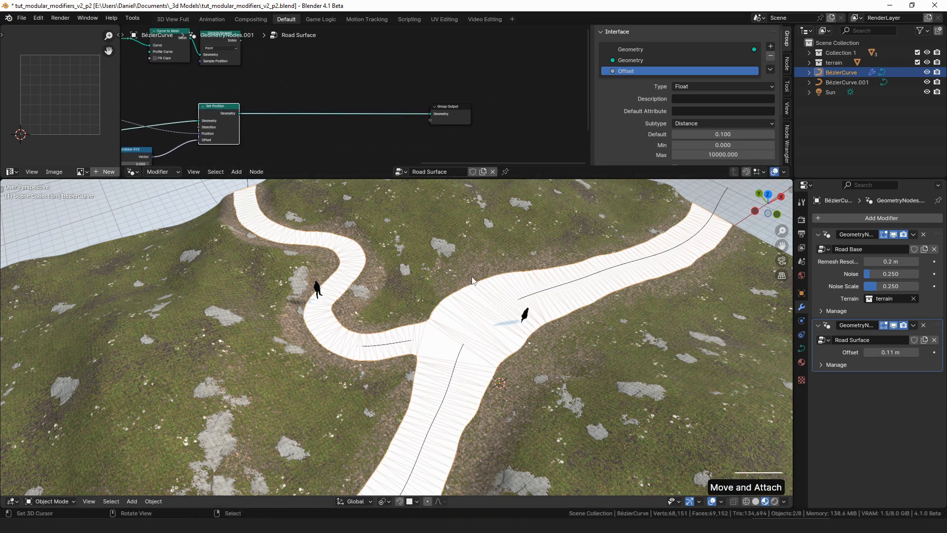
middle_drag(287, 147, 300, 140)
drag(468, 112, 550, 111)
Add an Integer Capture Attribute node fed by the geometry output of Set Position
middle_drag(266, 102, 322, 114)
drag(250, 51, 343, 84)
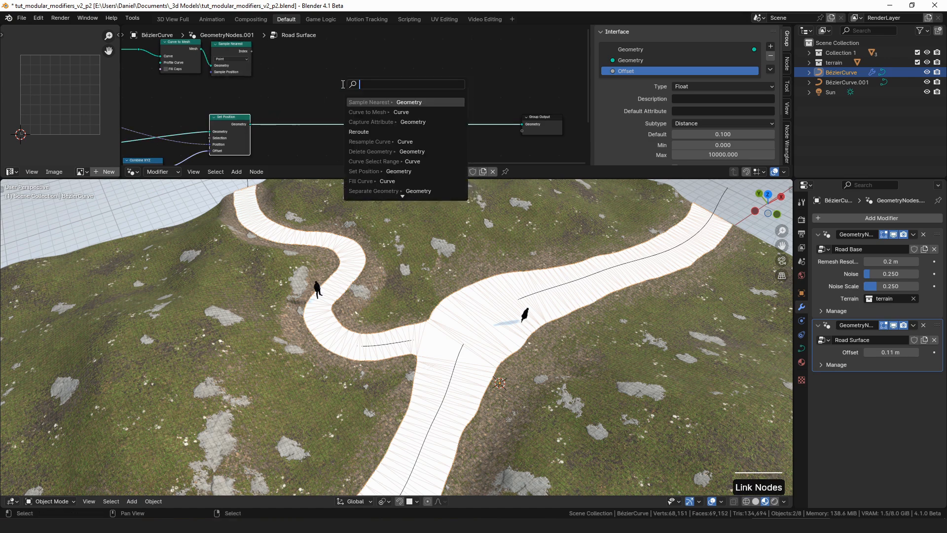
text(cap)
click(360, 102)
click(353, 82)
Route the Sample Nearest index through an Evaluate on Domain node set to Face into Capture Attribute's Value
drag(251, 51, 283, 70)
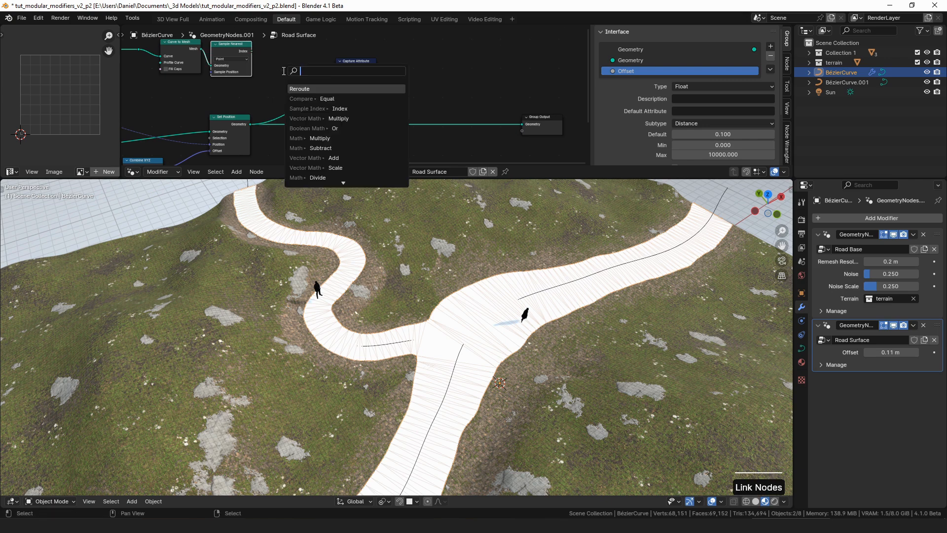
text(domain)
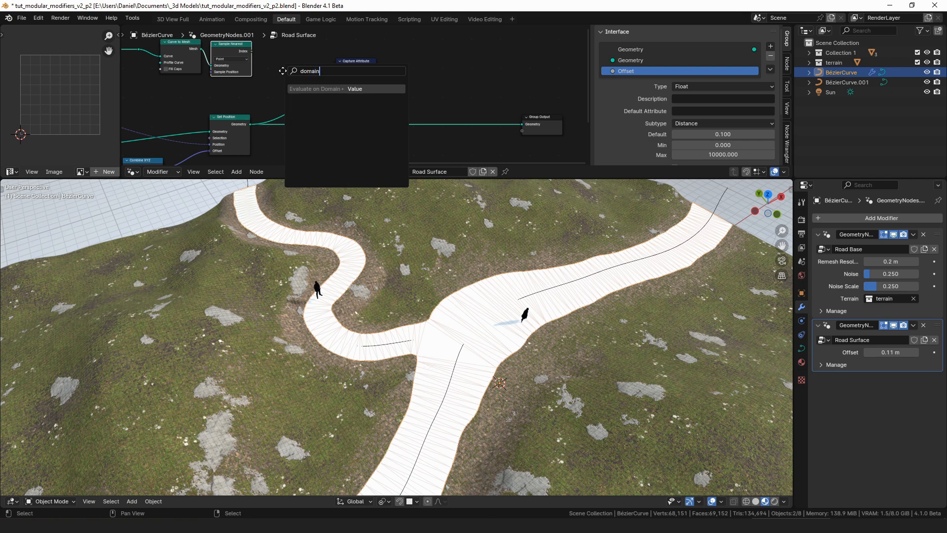
key(Return)
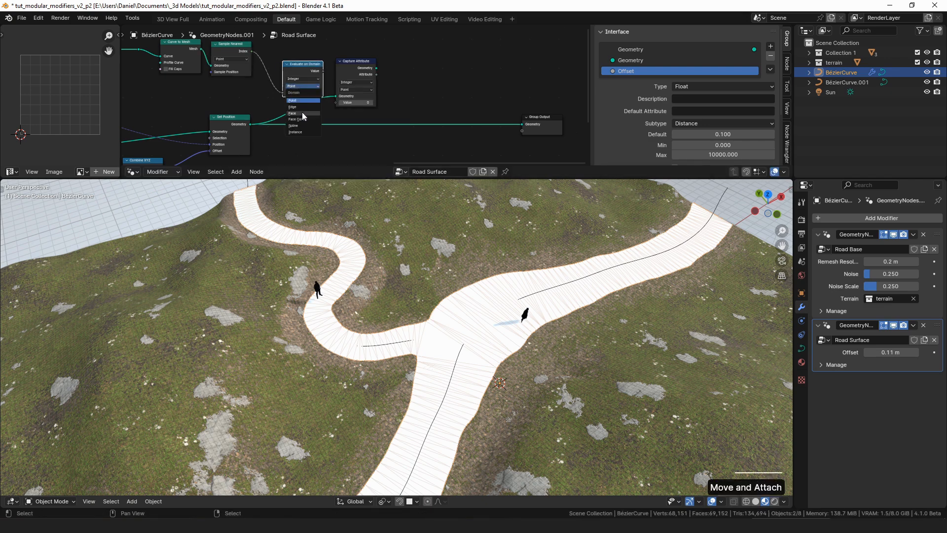
click(302, 113)
drag(323, 70, 336, 102)
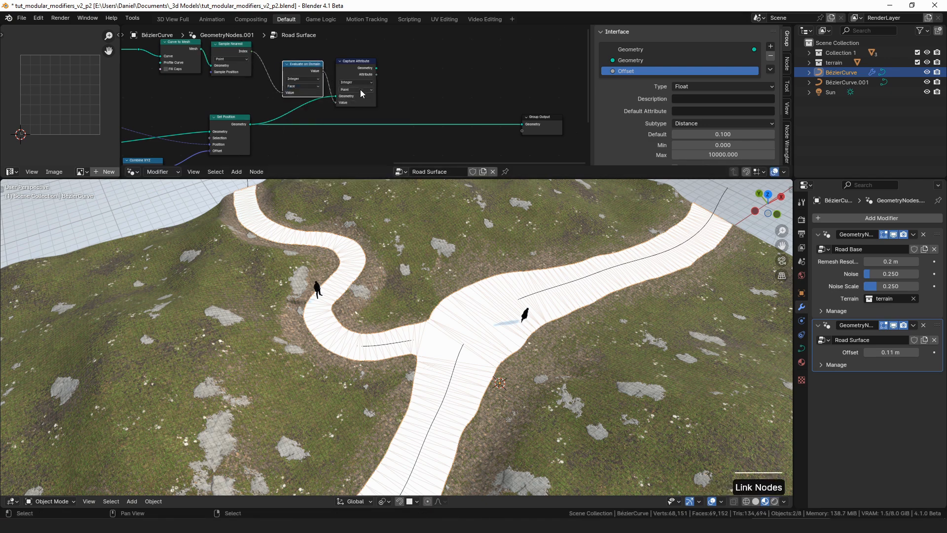
Set the Capture Attribute domain to Face Corner and link its geometry to Group Output
click(360, 90)
click(362, 124)
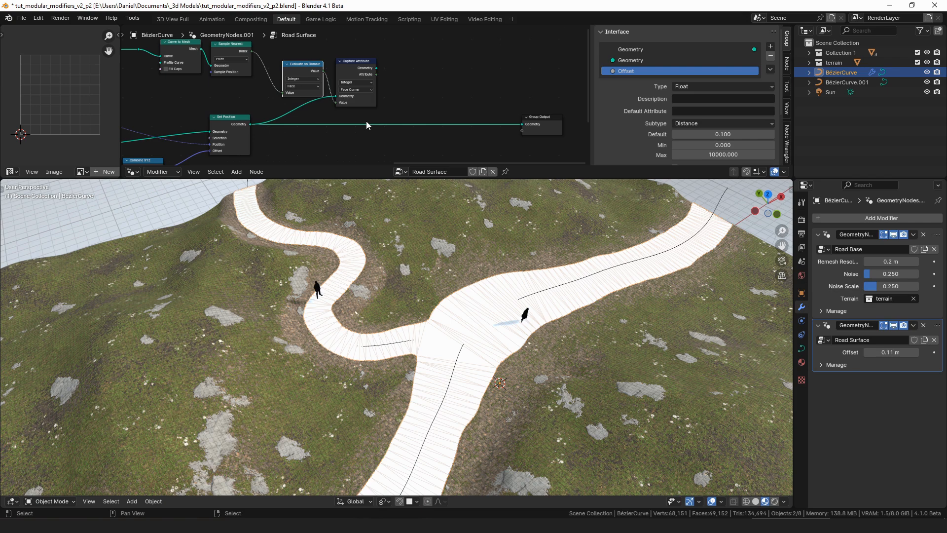
drag(376, 68, 516, 111)
drag(518, 104, 547, 68)
Tidy the nodes around Evaluate on Domain and Capture Attribute, and move Group Output farther away
mouse_move(327, 54)
mouse_down()
mouse_move(391, 80)
mouse_move(332, 60)
mouse_up()
mouse_move(317, 80)
middle_down()
mouse_move(303, 54)
mouse_move(326, 81)
middle_up()
drag(332, 55, 351, 60)
middle_drag(352, 59, 394, 83)
drag(315, 72, 312, 63)
drag(380, 78, 354, 78)
middle_drag(400, 89, 333, 69)
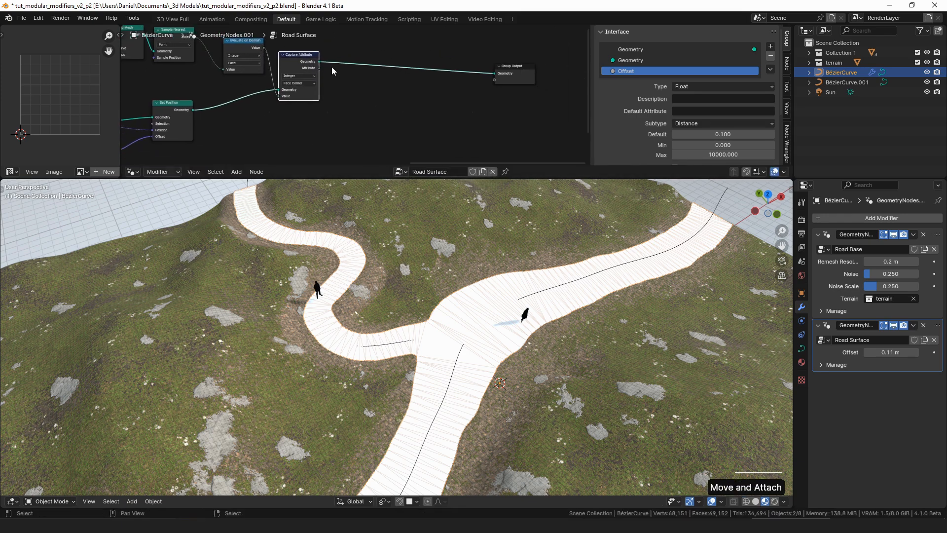
drag(509, 76, 541, 64)
middle_drag(403, 116, 355, 111)
Add a UV Unwrap node after Capture Attribute and move Group Output aside to make room
drag(271, 56, 384, 74)
key(Escape)
key(shift+a)
text(unwrap)
key(Return)
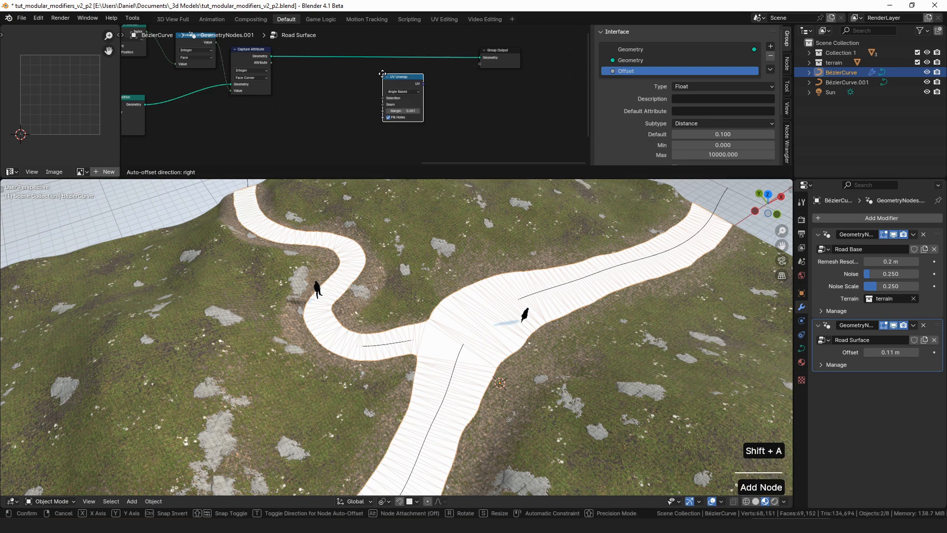
middle_drag(514, 64, 419, 69)
drag(419, 69, 526, 76)
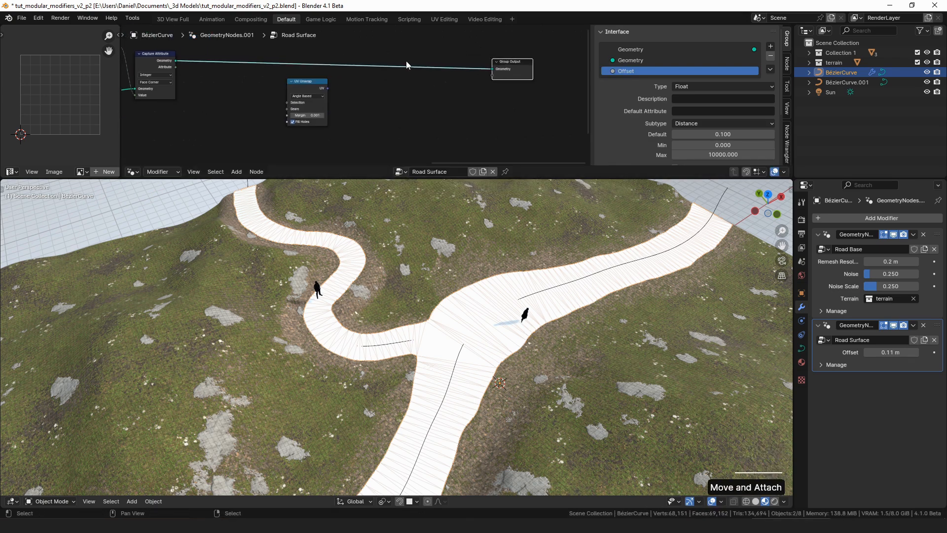
Store the UV Unwrap output with a Store Named Attribute node and connect that node to Group Output
drag(328, 87, 413, 87)
text(cap)
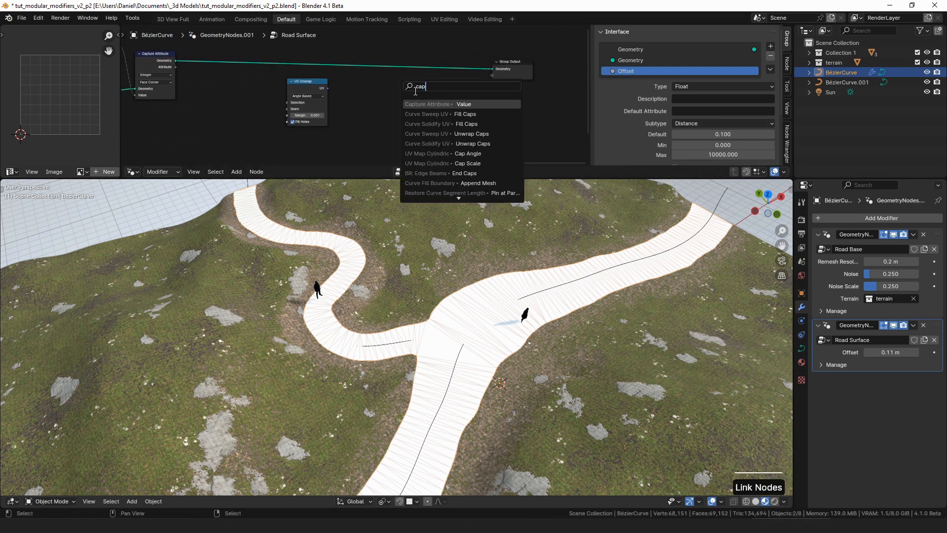
text(nam)
key(Return)
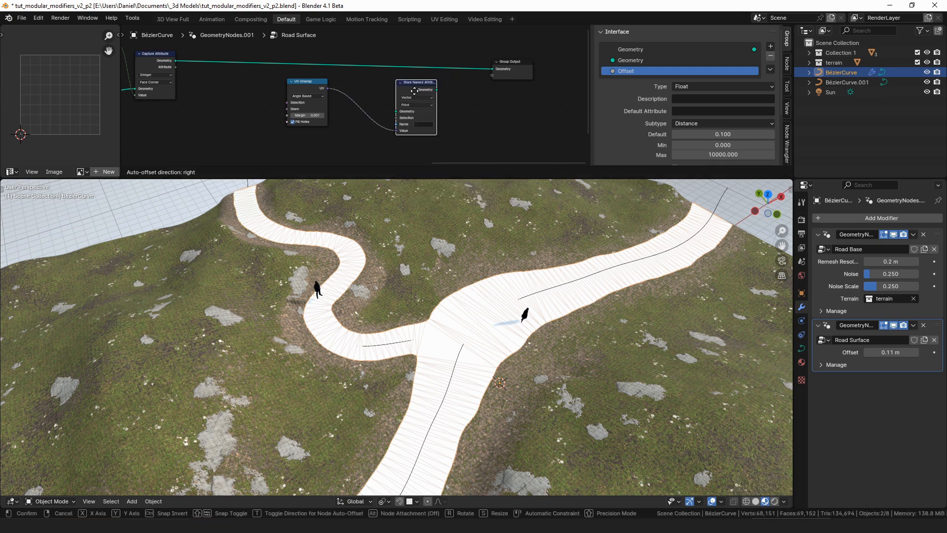
click(424, 61)
ctrl+shift+click(424, 61)
Name the stored attribute UVMap and move the UV Unwrap node below the Store Named Attribute inputs
click(424, 90)
text(u)
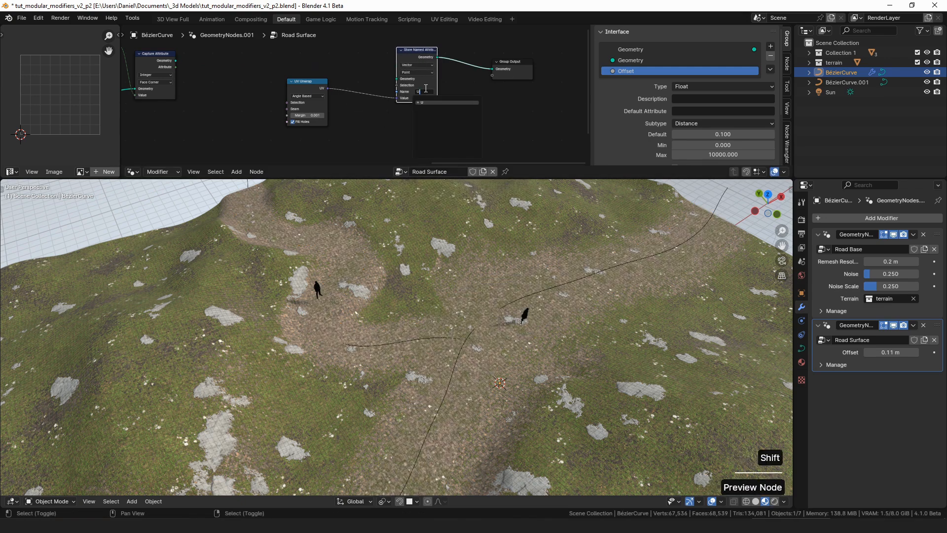
text(VMap)
key(Return)
mouse_move(397, 97)
mouse_down()
mouse_move(355, 72)
mouse_move(395, 97)
mouse_up()
drag(310, 82, 341, 116)
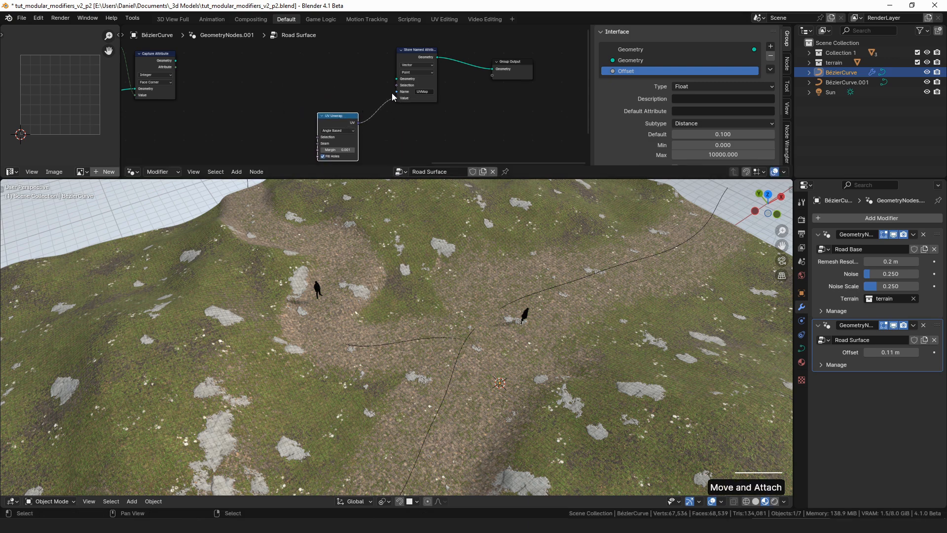
Expose the stored attribute's name through a Group Input node and rename that input UV Name
drag(396, 91, 349, 83)
text(inpu)
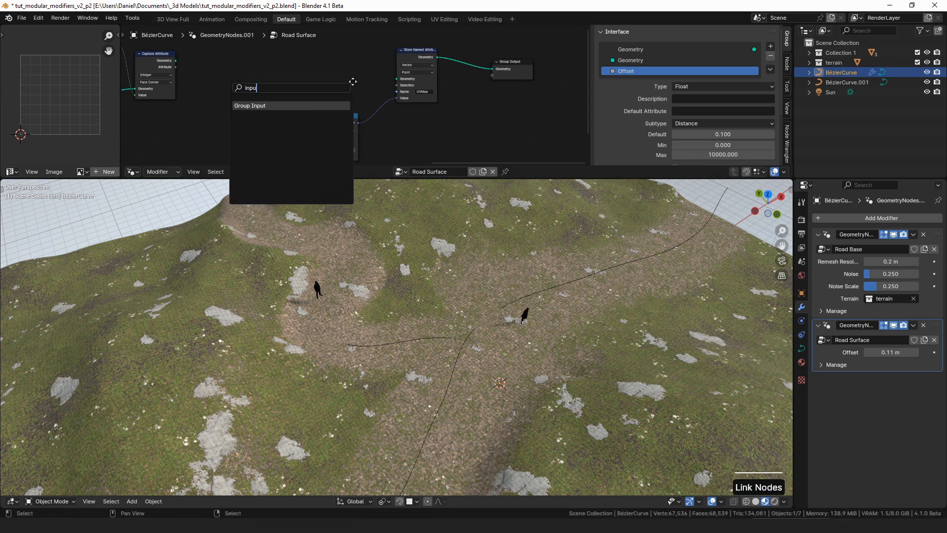
key(Return)
click(352, 83)
double_click(656, 82)
text(UV Name)
key(Return)
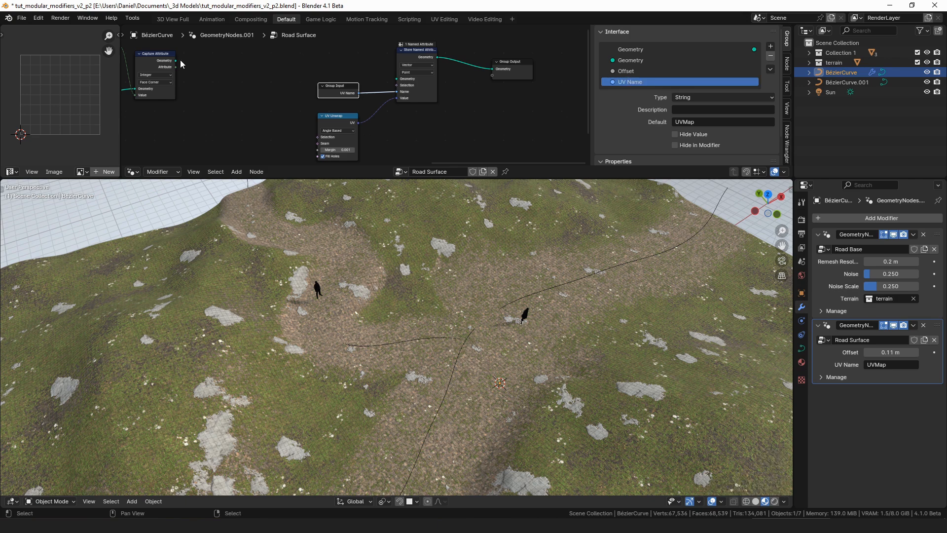
Set Store Named Attribute to 2D Vector on the Face Corner domain and feed it Capture Attribute's geometry
click(417, 65)
click(423, 106)
drag(175, 60, 412, 78)
Rearrange the UV nodes and move Group Output away to leave space after Store Named Attribute
drag(451, 47, 348, 129)
key(g)
click(421, 105)
drag(520, 74, 573, 57)
drag(496, 40, 380, 113)
key(g)
click(472, 96)
click(472, 97)
middle_drag(543, 53, 419, 68)
drag(453, 75, 534, 77)
Insert a Set Material node between Store Named Attribute and Group Output
drag(392, 52, 446, 74)
text(set ma)
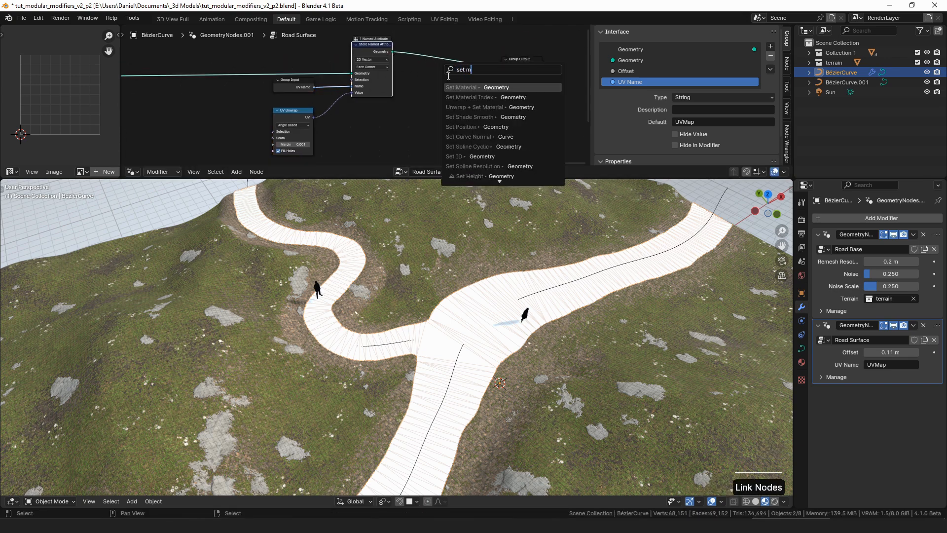
key(Return)
click(464, 88)
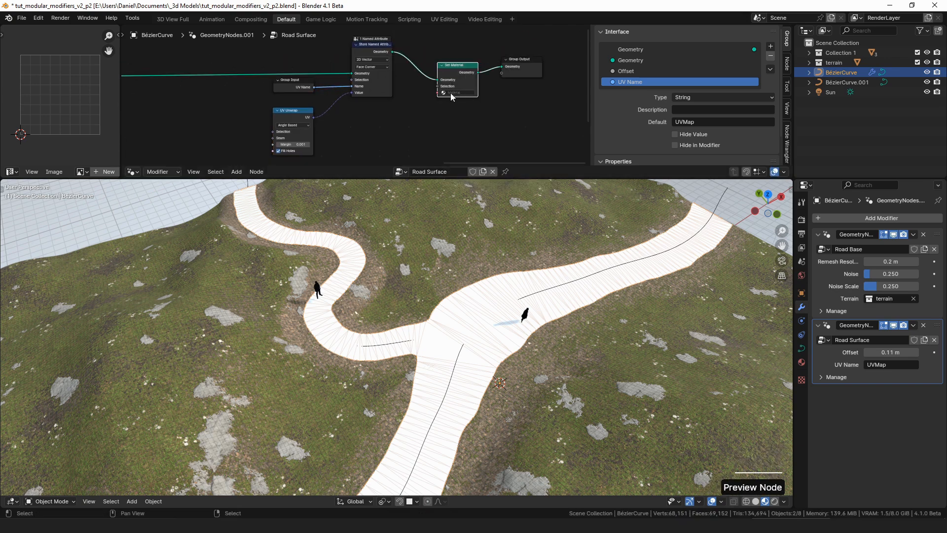
Expose Set Material's Material socket as a modifier input through a Group Input node
drag(450, 96, 342, 112)
text(inpu)
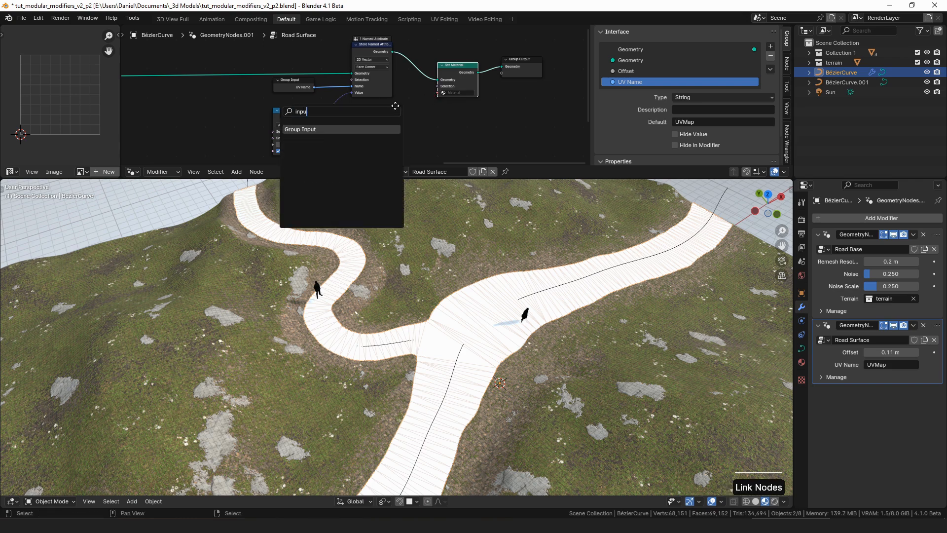
key(Return)
click(395, 105)
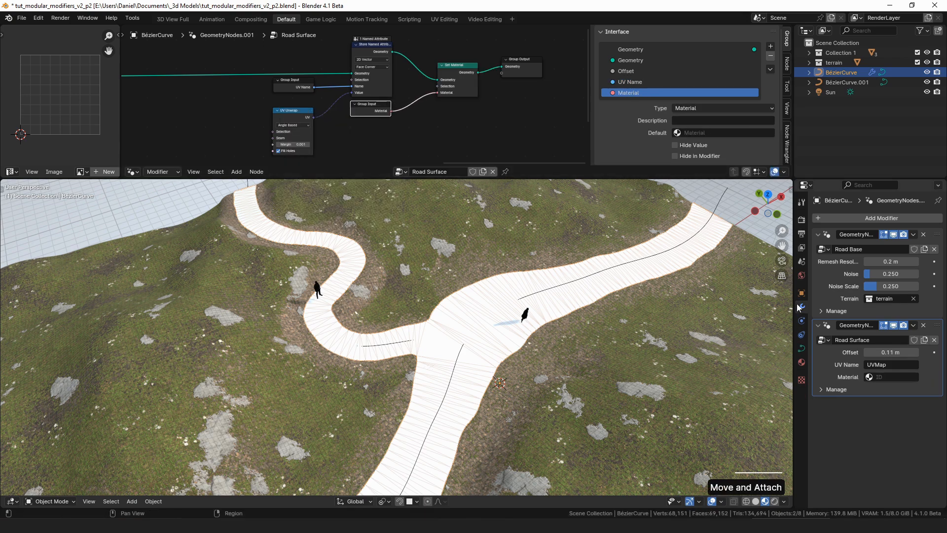
Add a material slot to the curve and create a new material named road
click(801, 363)
click(937, 218)
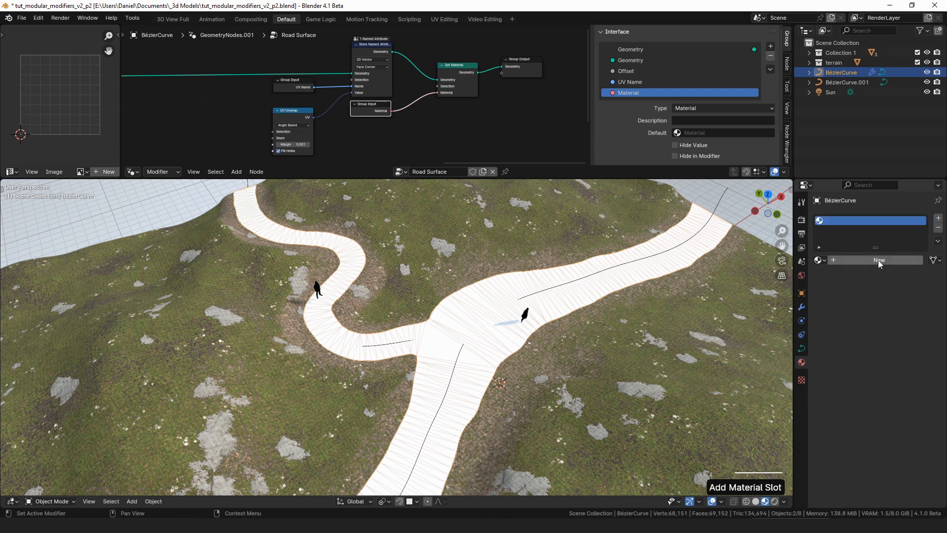
click(871, 265)
click(869, 261)
text(r)
Switch the node area to the Shader Editor and frame the road material's nodes
click(132, 172)
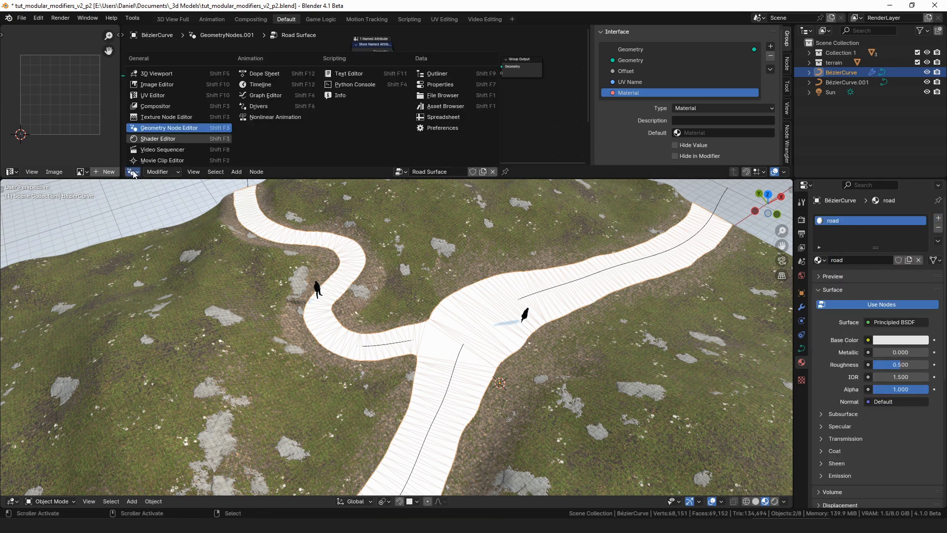
click(163, 130)
key(a)
key(KP_Decimal)
key(a)
key(KP_Decimal)
key(a)
middle_drag(319, 113, 429, 115)
Add an Image Texture node feeding the Principled BSDF's Base Color in the road material
drag(402, 70, 328, 68)
text(imag)
key(Return)
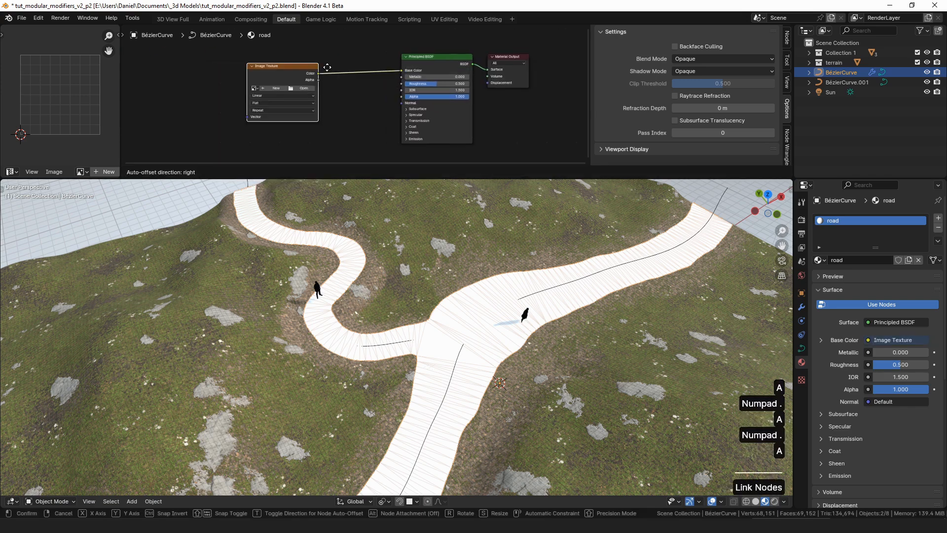
click(327, 69)
Load the Asphalt_001 base color image from the Surfaces texture folder into the Image Texture node
click(304, 89)
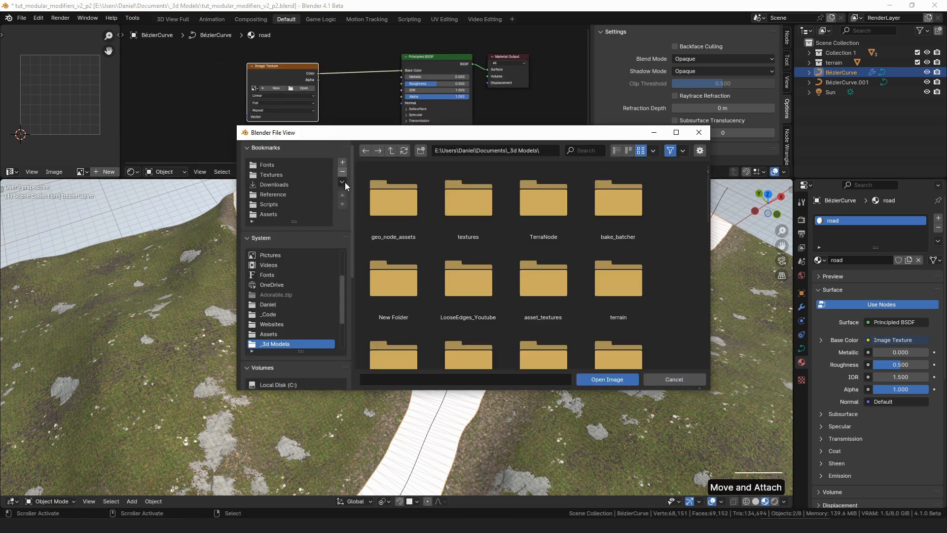
scroll(319, 385, down, 5)
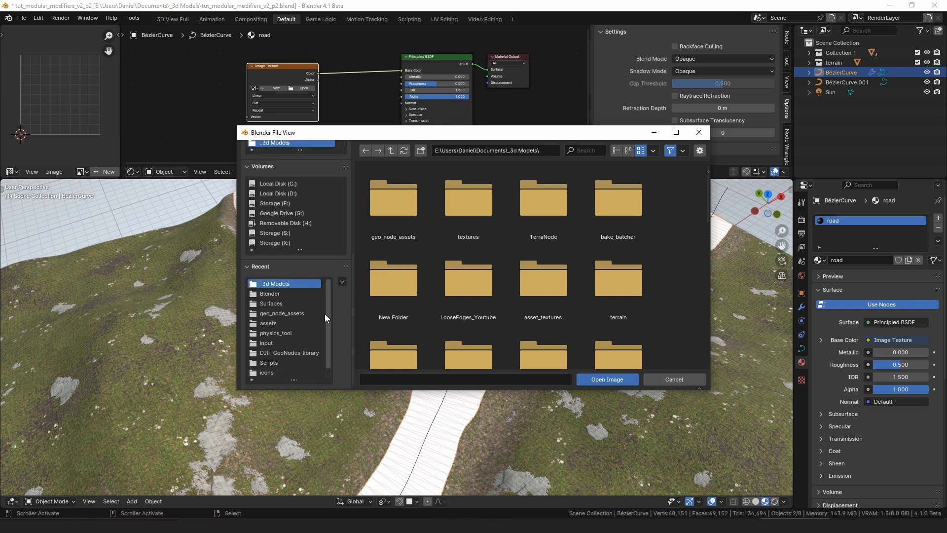
click(288, 303)
click(583, 151)
text(a)
text(sp)
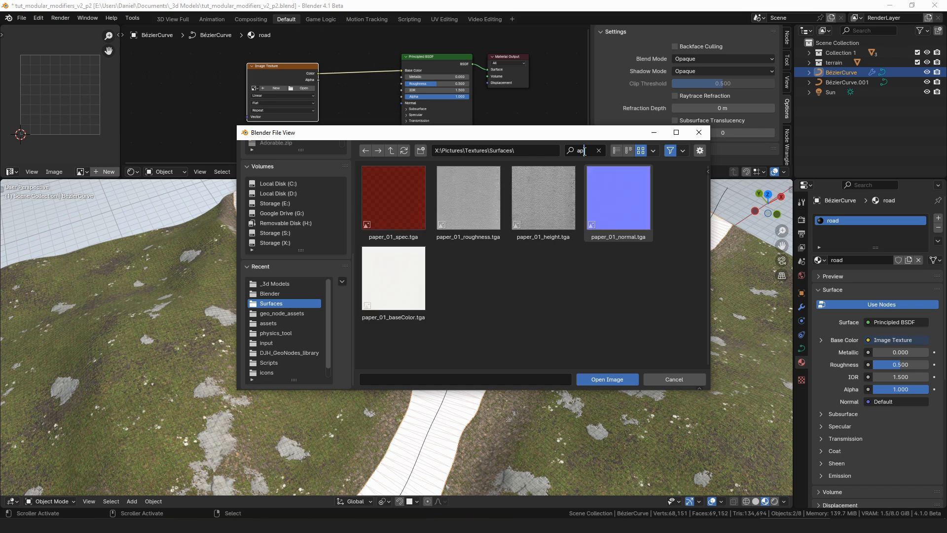
double_click(549, 211)
Run Get Material Textures on the asphalt image node to build the remaining texture maps
drag(306, 77, 319, 74)
key(space)
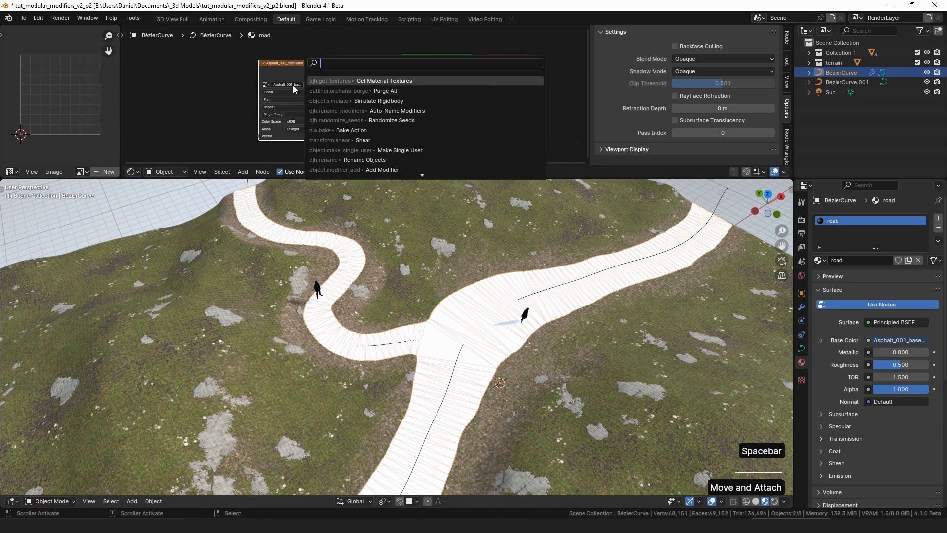
click(310, 81)
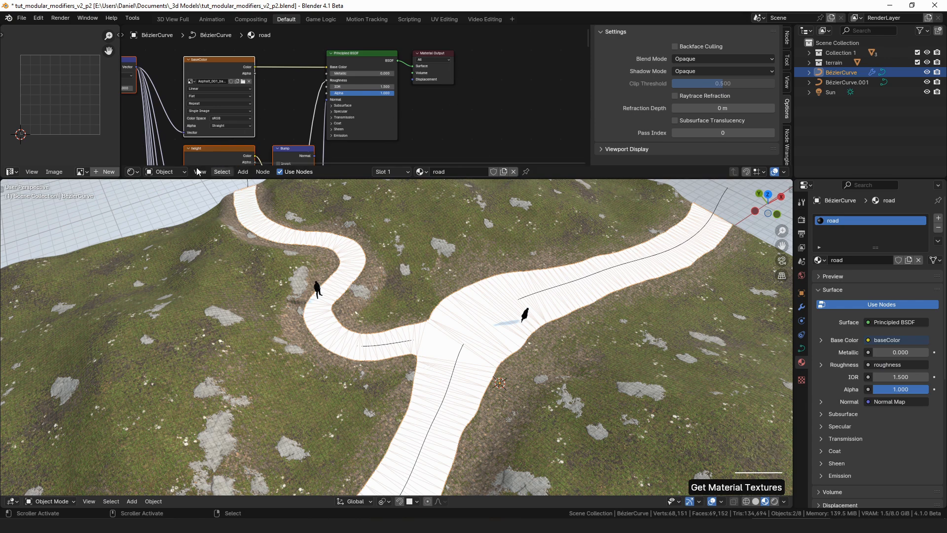
Switch the node area back to the Geometry Node Editor and adjust the spacing around the Set Material node
click(133, 172)
click(161, 127)
middle_drag(493, 101, 402, 108)
click(458, 108)
drag(430, 74, 493, 79)
scroll(442, 118, up, 2)
middle_drag(426, 110, 463, 114)
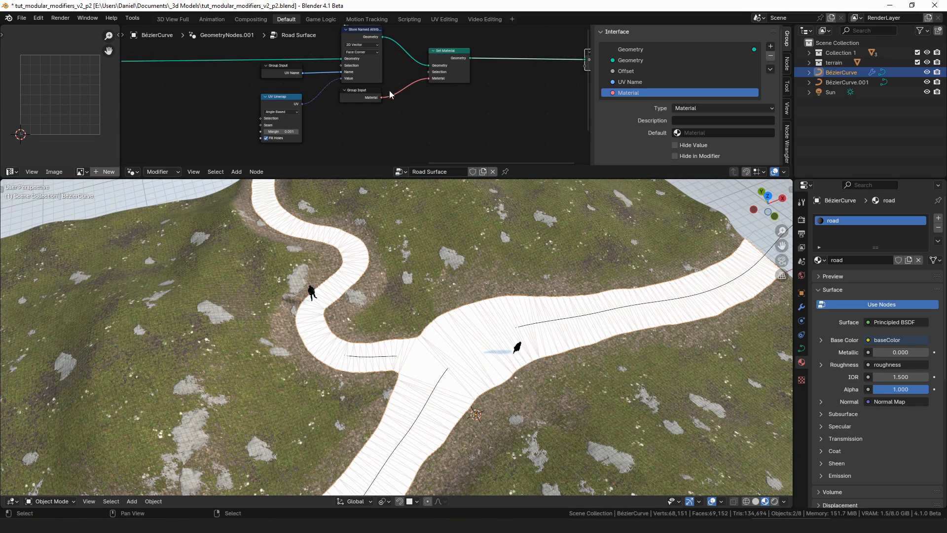
Assign the road material to the Road Surface modifier's Material input and inspect the asphalt on the roads
click(801, 306)
click(902, 377)
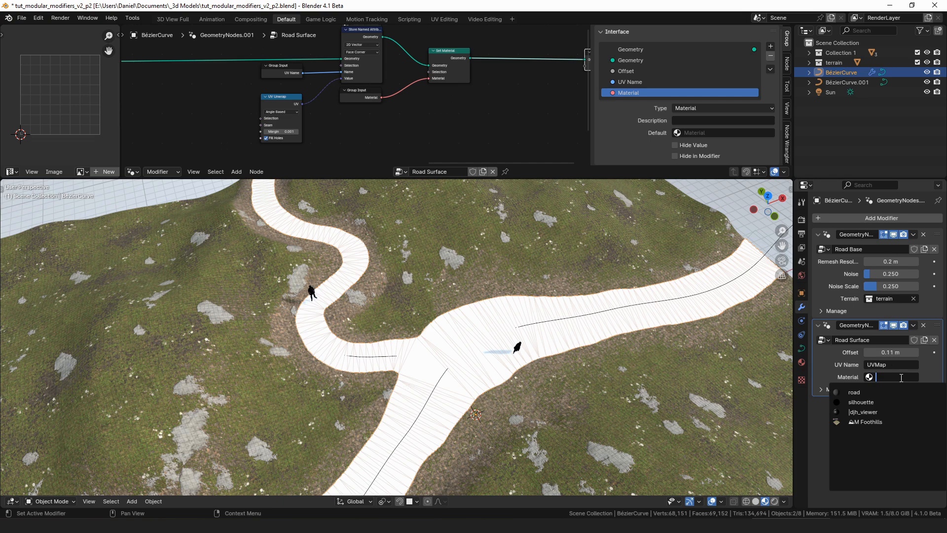
middle_drag(577, 318, 484, 338)
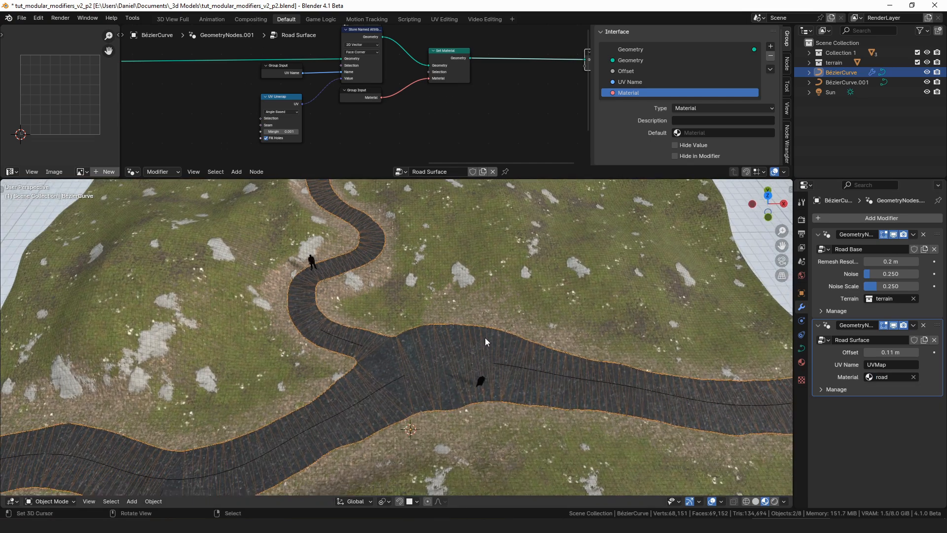
scroll(484, 343, up, 6)
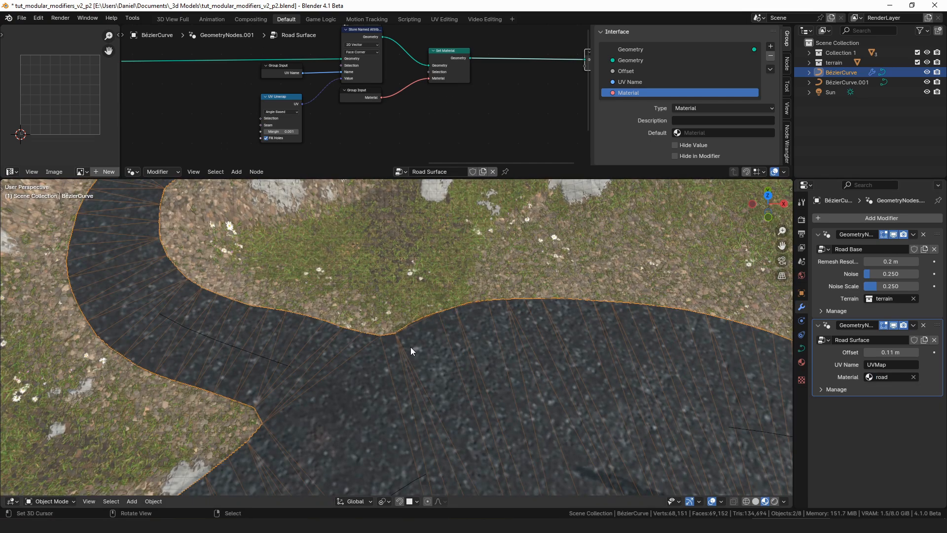
scroll(452, 316, down, 13)
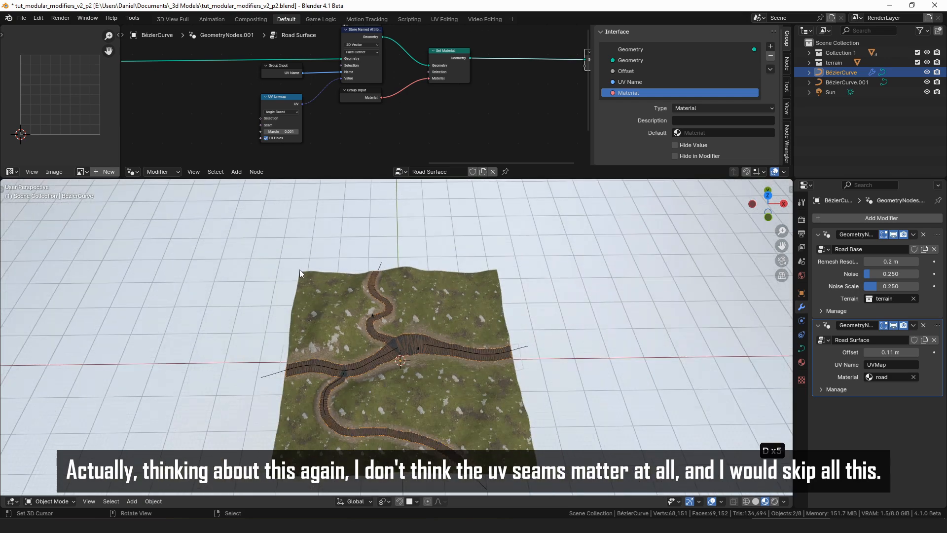
Sketch annotation strokes around the terrain and over the grass areas between the roads, and undo them
mouse_move(298, 270)
mouse_down()
mouse_move(533, 312)
mouse_move(541, 461)
mouse_up()
drag(302, 450, 309, 261)
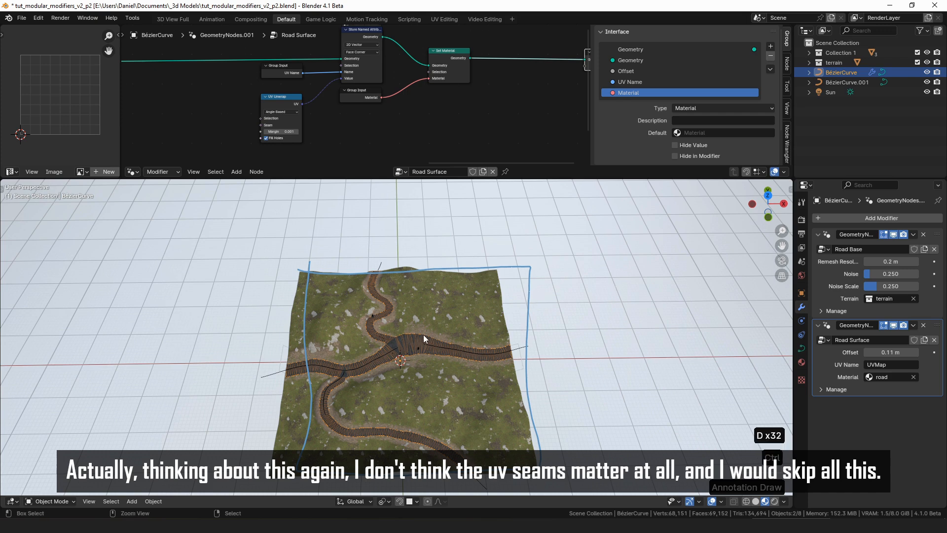
key(ctrl+z)
key(d)
mouse_move(426, 283)
mouse_down()
mouse_move(475, 314)
mouse_move(407, 313)
mouse_up()
drag(334, 284, 355, 313)
drag(350, 302, 312, 315)
drag(393, 367, 434, 384)
drag(462, 389, 406, 402)
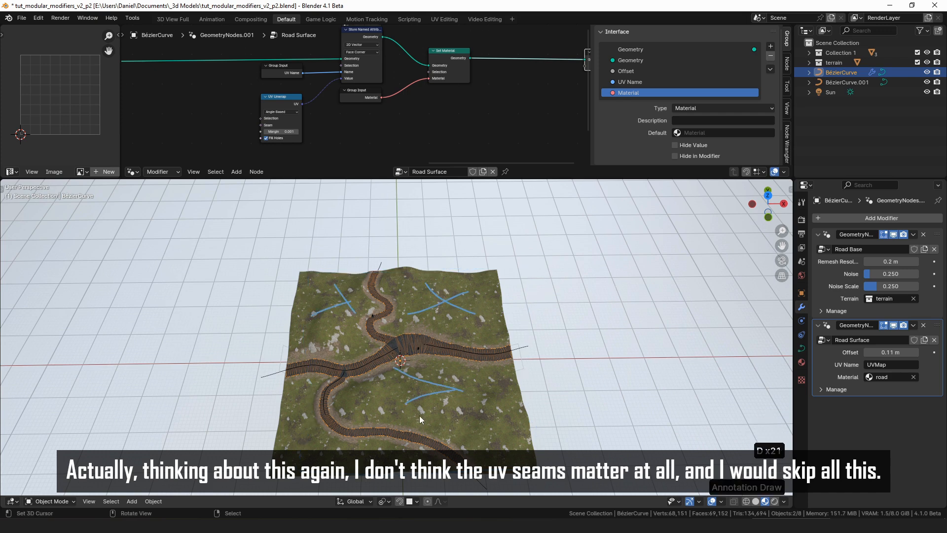
key(ctrl+z)
key(ctrl+z)
key(ctrl+z)
key(ctrl+z)
key(ctrl+z)
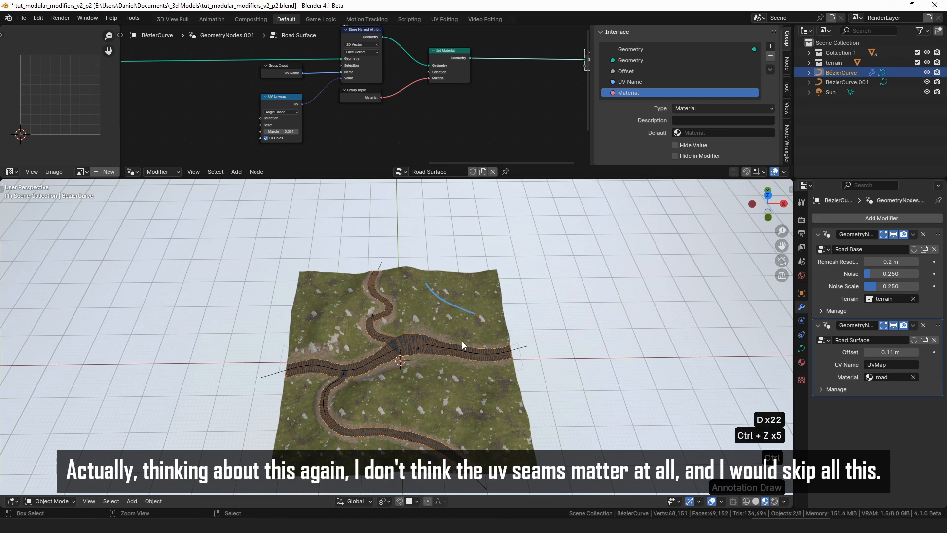
key(ctrl+z)
Add a Sample Index node with its Value fed by the Capture Attribute node's Attribute output
middle_drag(462, 338, 404, 355)
scroll(404, 355, up, 8)
shift+middle_drag(312, 348, 406, 307)
mouse_move(364, 125)
middle_down()
mouse_move(378, 99)
mouse_move(303, 88)
middle_up()
drag(476, 119, 400, 119)
drag(246, 61, 311, 109)
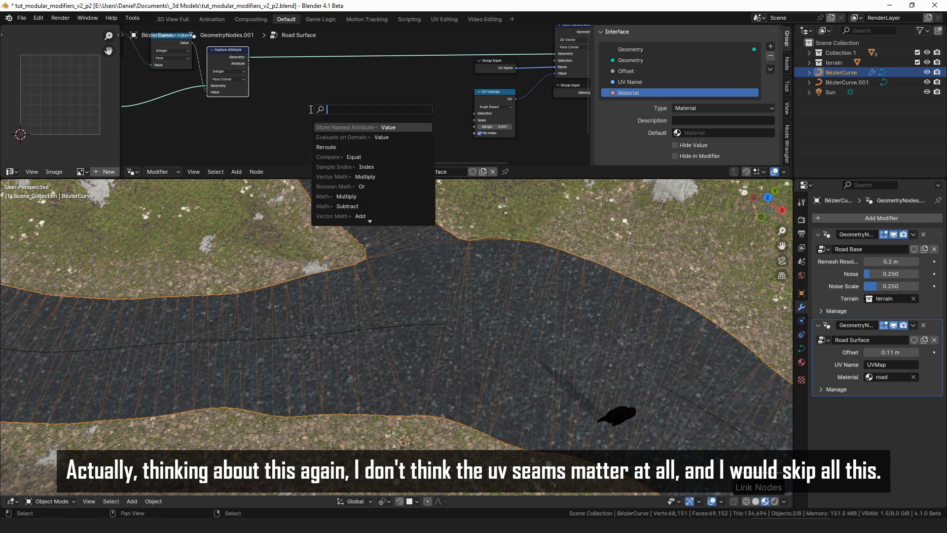
text(sample)
click(366, 137)
drag(333, 129, 351, 108)
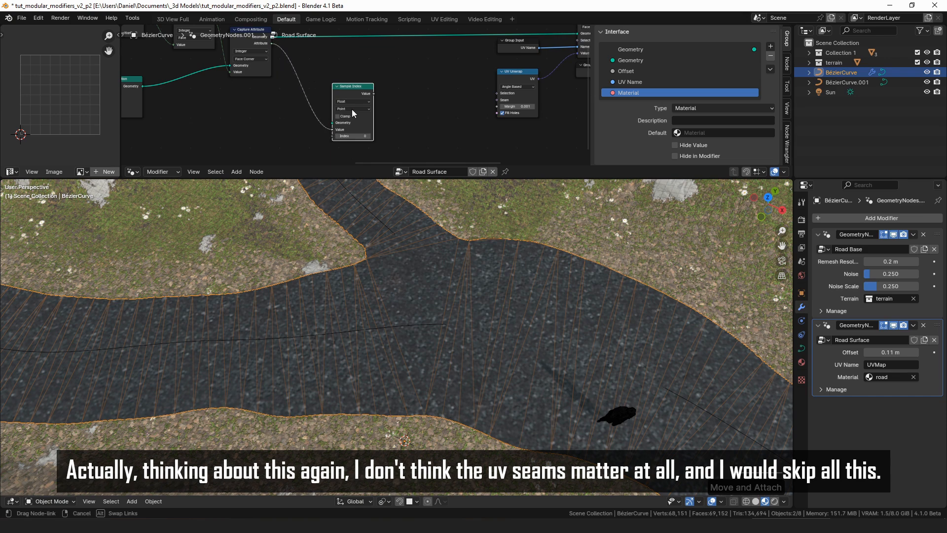
Set the Sample Index node to Integer and connect Capture Attribute's Geometry output to its Geometry input
click(352, 101)
click(356, 124)
middle_drag(272, 57, 288, 85)
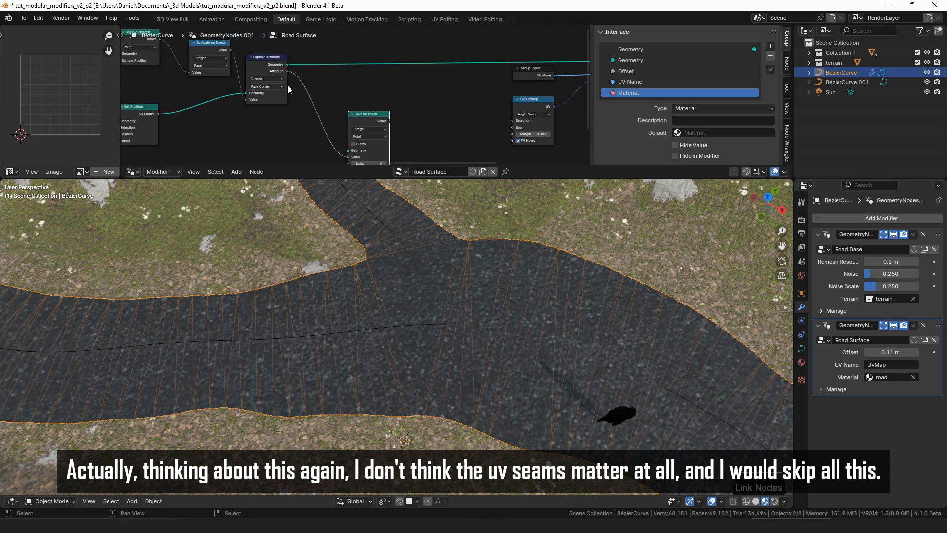
drag(288, 64, 348, 150)
drag(368, 117, 384, 108)
Duplicate the Sample Index node with its input links kept and place the copy below the original
middle_drag(395, 97, 388, 51)
key(ctrl+shift+d)
click(386, 128)
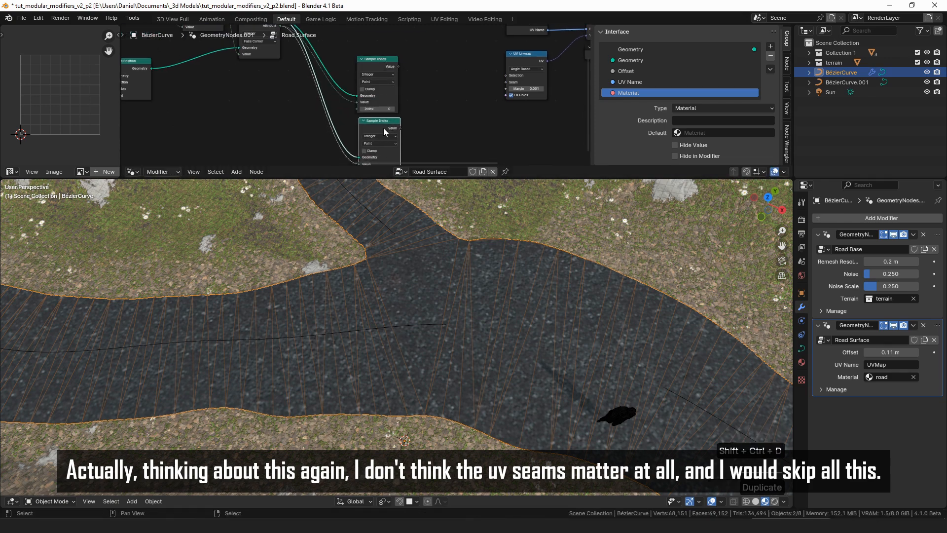
middle_drag(366, 126, 418, 101)
Add a Corners of Edge node with its Corner Index feeding the upper Sample Index node's Index
drag(409, 86, 339, 83)
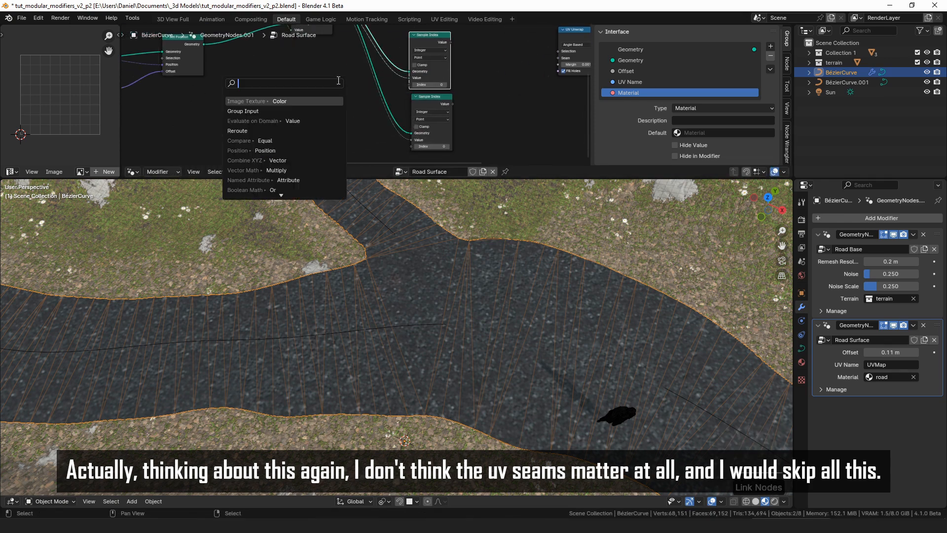
text(cor)
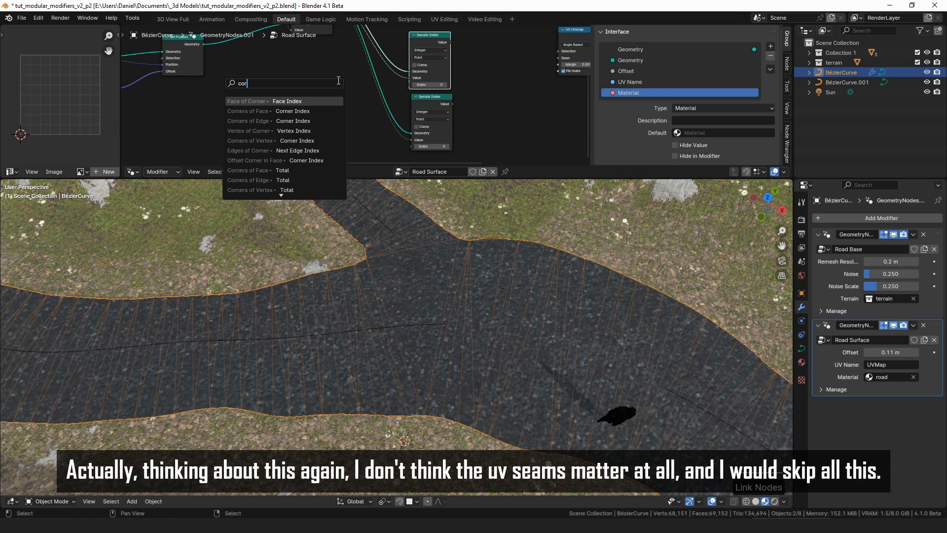
text(ner of)
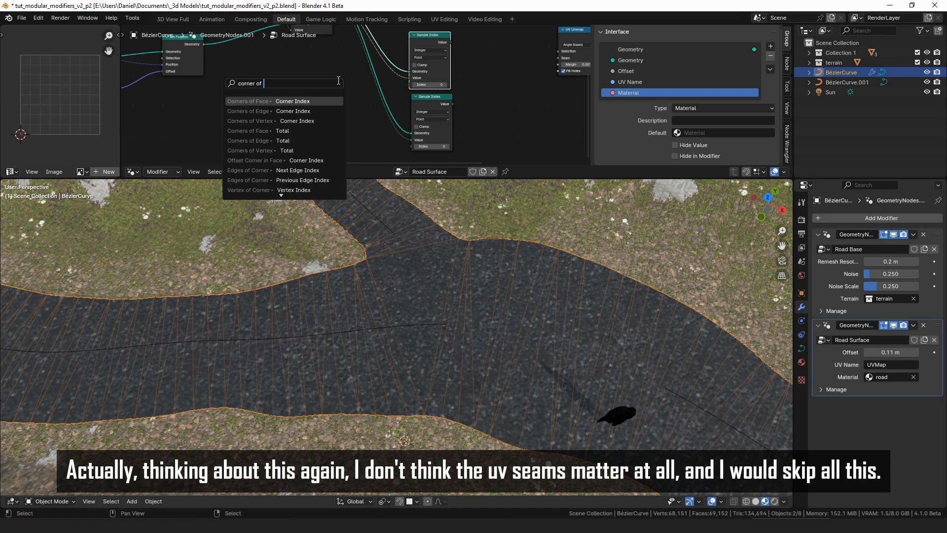
key(Down)
key(Return)
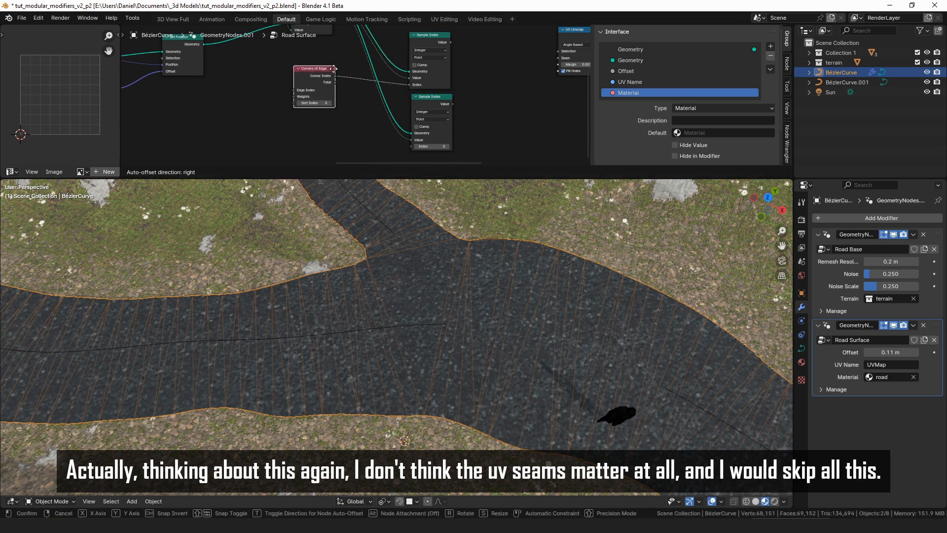
drag(283, 92, 241, 103)
text(ine)
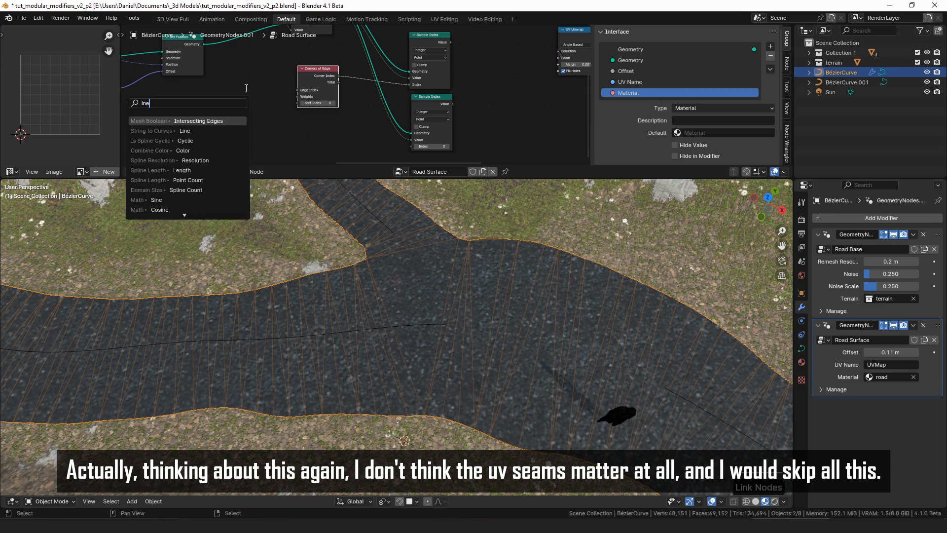
key(Escape)
drag(559, 57, 500, 57)
Add an Index node connected to the Edge Index input of Corners of Edge
drag(298, 91, 249, 93)
text(ine)
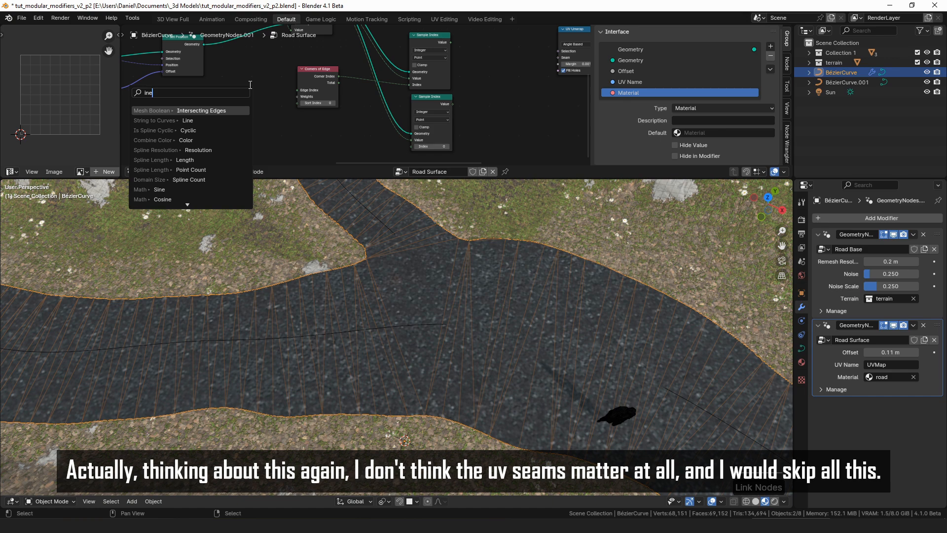
key(BackSpace)
text(dex)
key(Return)
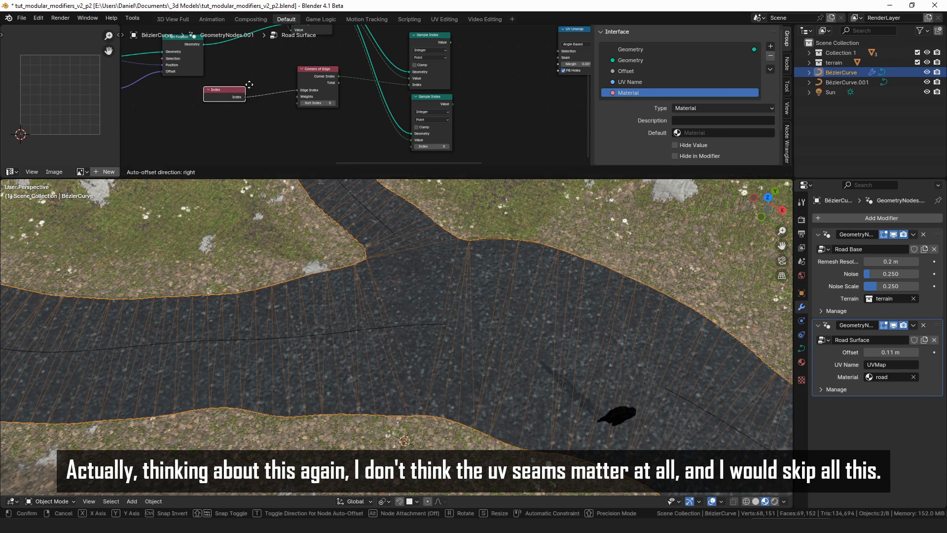
click(269, 88)
Duplicate the Corners of Edge node with its Index link kept and set the copy's Sort Index to 1
drag(319, 79, 315, 82)
middle_drag(315, 82, 319, 61)
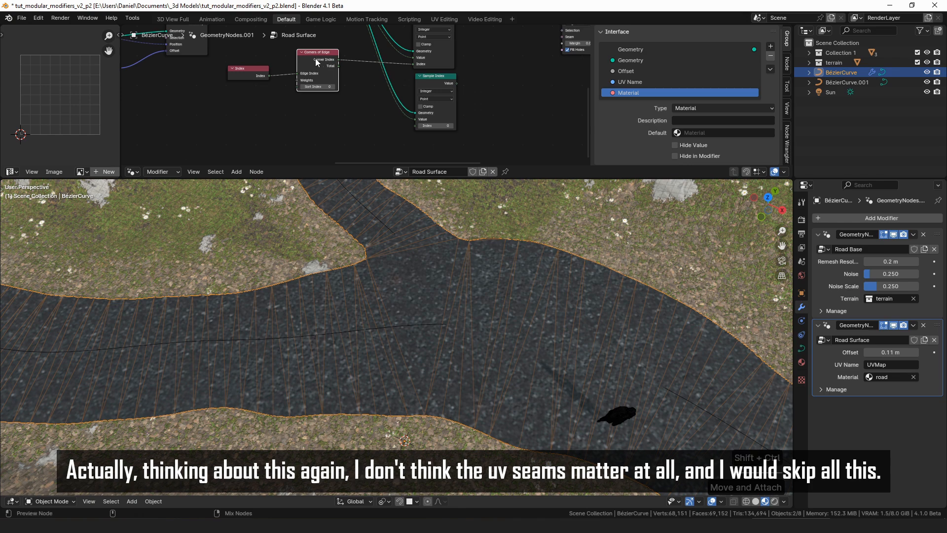
drag(316, 62, 311, 60)
scroll(316, 108, up, 2)
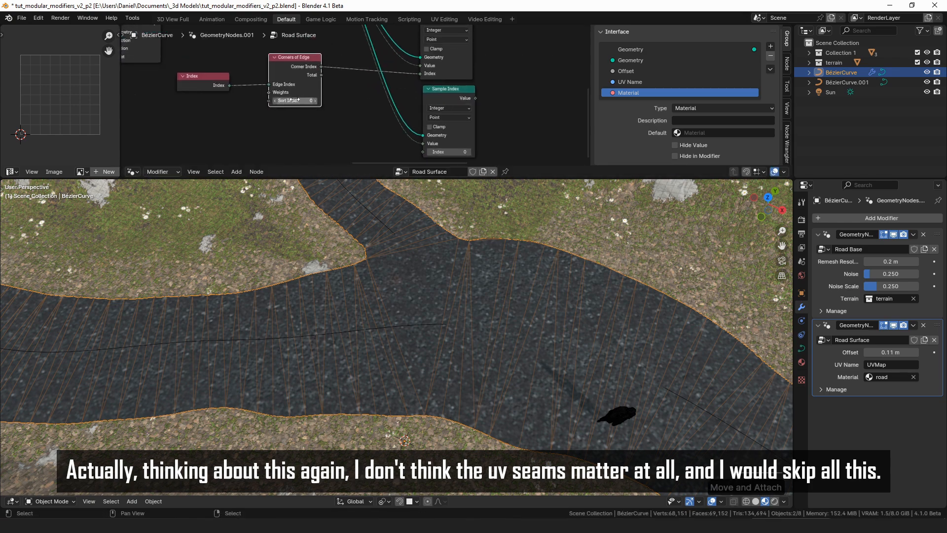
click(300, 66)
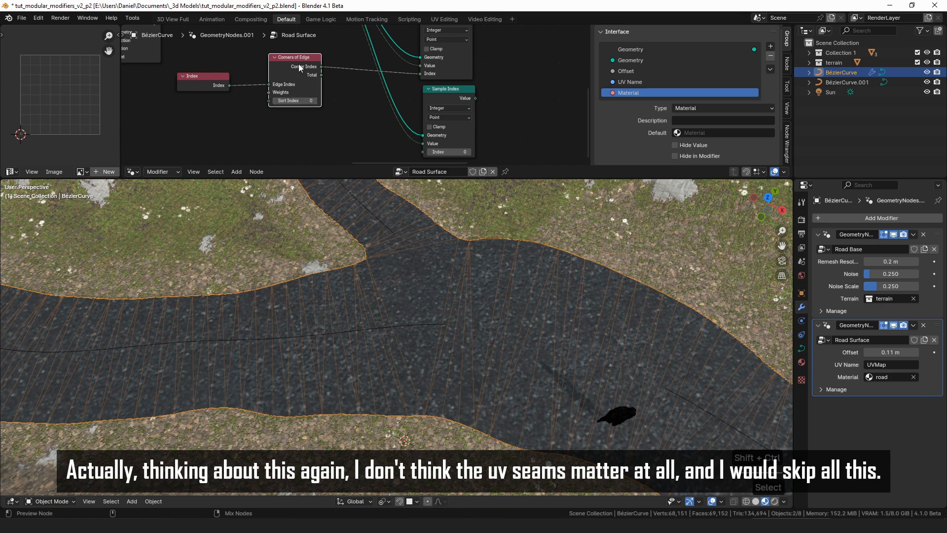
key(ctrl+shift+d)
click(296, 121)
click(316, 156)
Connect the second Corners of Edge node's Corner Index to the lower Sample Index node's Index
middle_drag(326, 135, 315, 115)
drag(309, 102, 329, 101)
drag(397, 125, 413, 133)
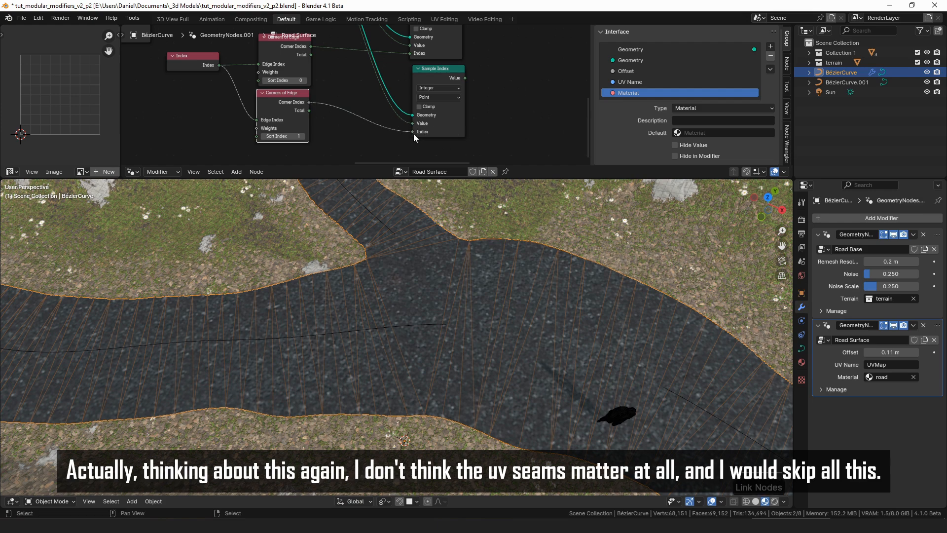
Examine how the Curve to Mesh, Sample Nearest and Evaluate on Domain nodes feed the Capture Attribute node
scroll(427, 79, down, 1)
middle_drag(345, 34, 419, 127)
middle_drag(253, 61, 259, 70)
drag(299, 96, 282, 90)
click(373, 89)
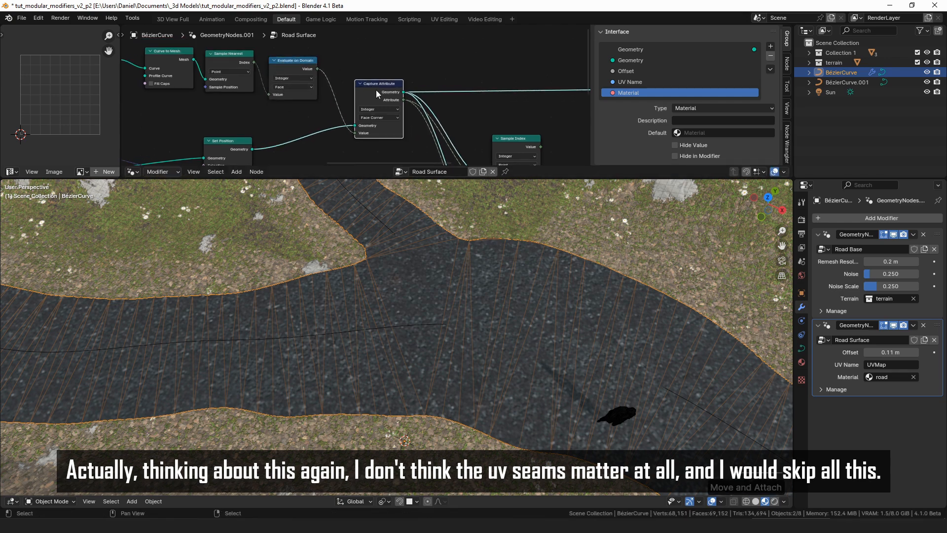
middle_drag(411, 113, 307, 33)
scroll(425, 93, down, 1)
middle_drag(425, 141, 345, 119)
Tidy the two Sample Index nodes into a vertical column beside the Corners of Edge nodes
drag(333, 111, 325, 116)
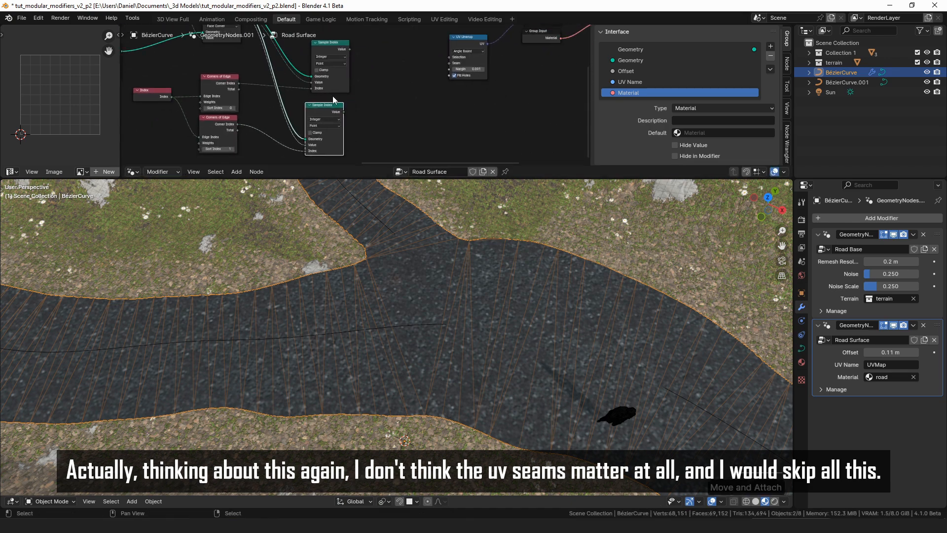
drag(344, 48, 329, 49)
click(318, 107)
drag(319, 108, 310, 108)
click(357, 85)
Add a Math node set to Subtract that takes both Sample Index values as its inputs
scroll(339, 66, up, 1)
drag(332, 42, 377, 72)
text(subt)
key(Return)
click(377, 72)
drag(330, 114, 373, 104)
drag(386, 71, 372, 84)
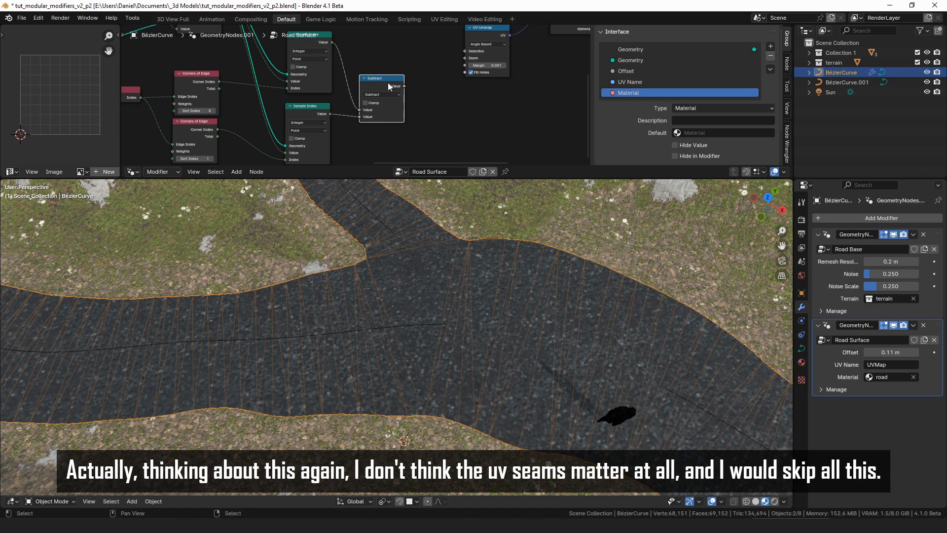
drag(388, 82, 383, 79)
Make room beside UV Unwrap and add a Math node set to Absolute after the Subtract node
middle_drag(439, 70, 340, 87)
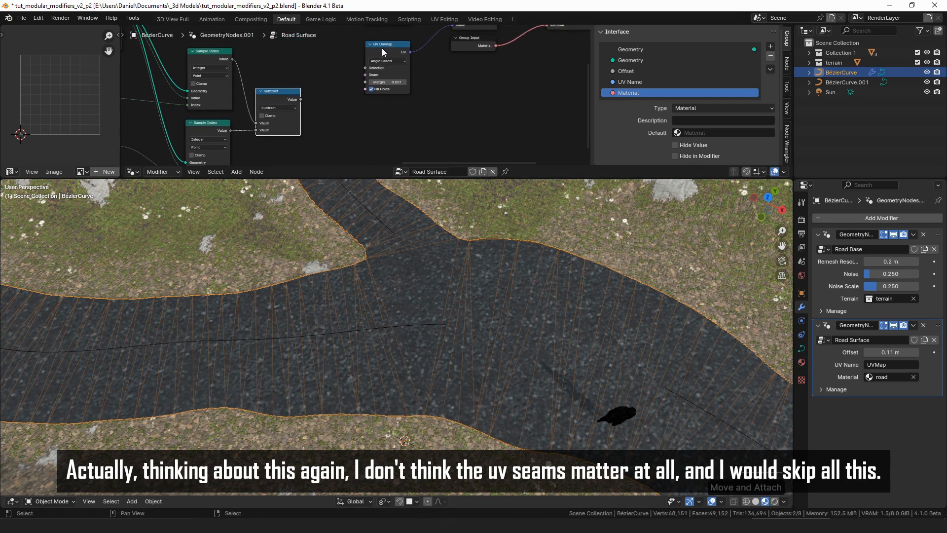
drag(382, 51, 402, 54)
drag(300, 99, 331, 105)
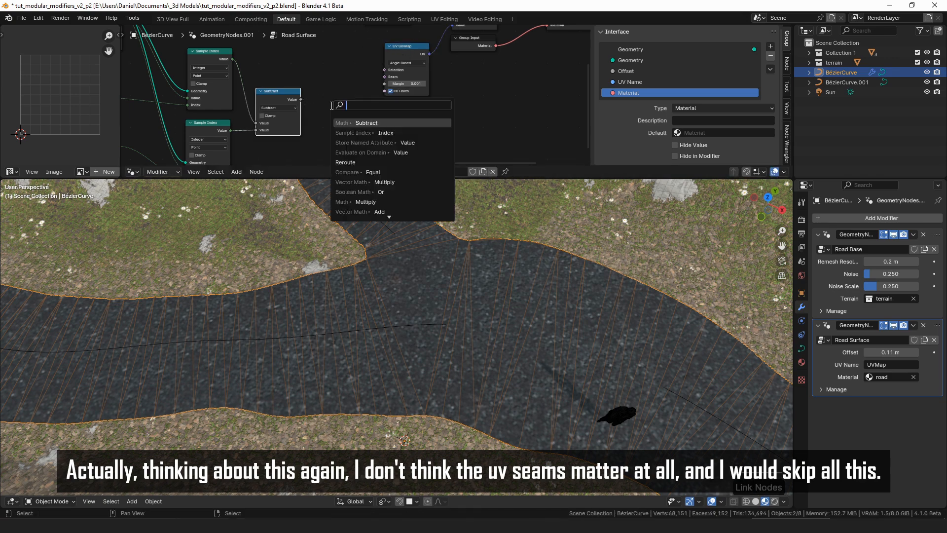
text(abso)
key(Return)
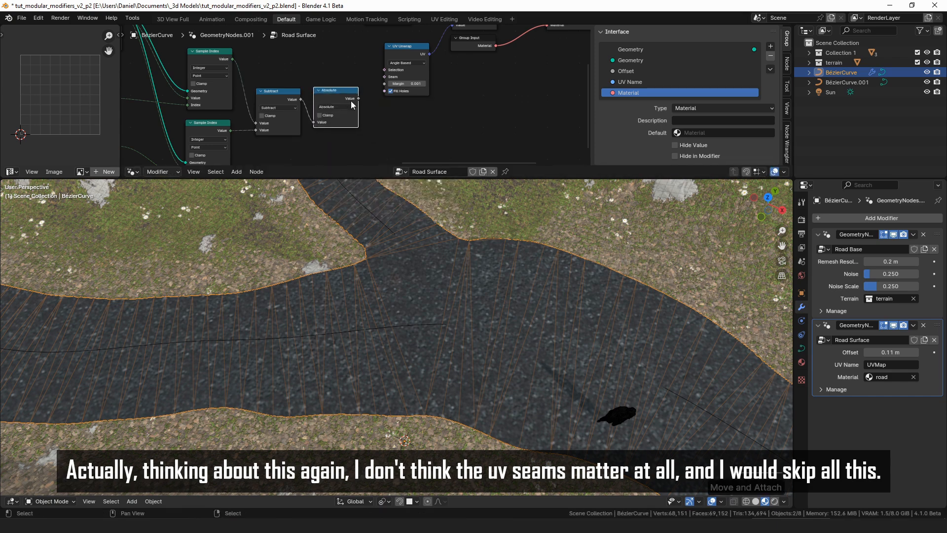
Move the nodes apart to make room between the Absolute node and UV Unwrap
scroll(393, 101, down, 6)
middle_drag(525, 65, 426, 114)
drag(545, 58, 284, 134)
key(g)
click(422, 110)
click(329, 124)
scroll(326, 133, up, 6)
middle_drag(288, 157, 297, 105)
Add a Greater Than compare node fed by Absolute, with B set to 5, and connect its Result to the Seam input of UV Unwrap
drag(250, 90, 327, 92)
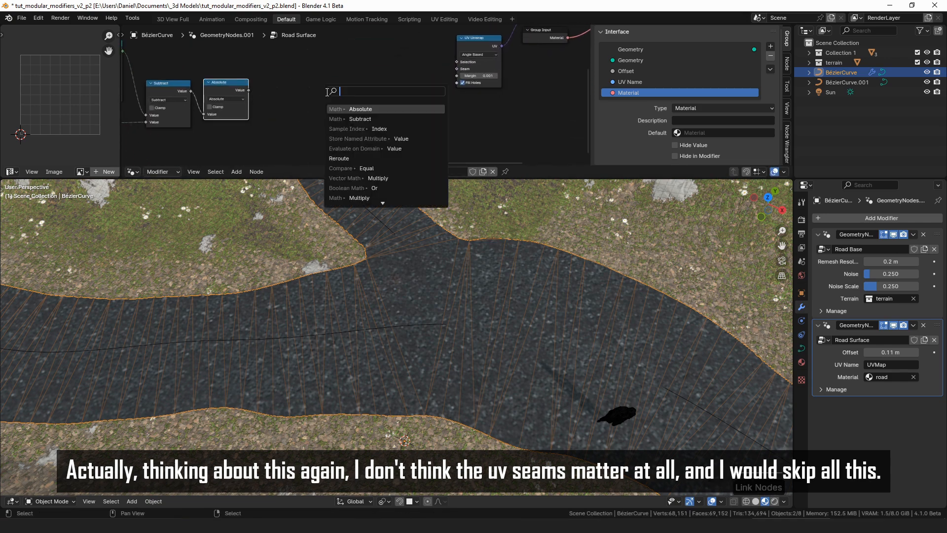
text(gre)
key(Return)
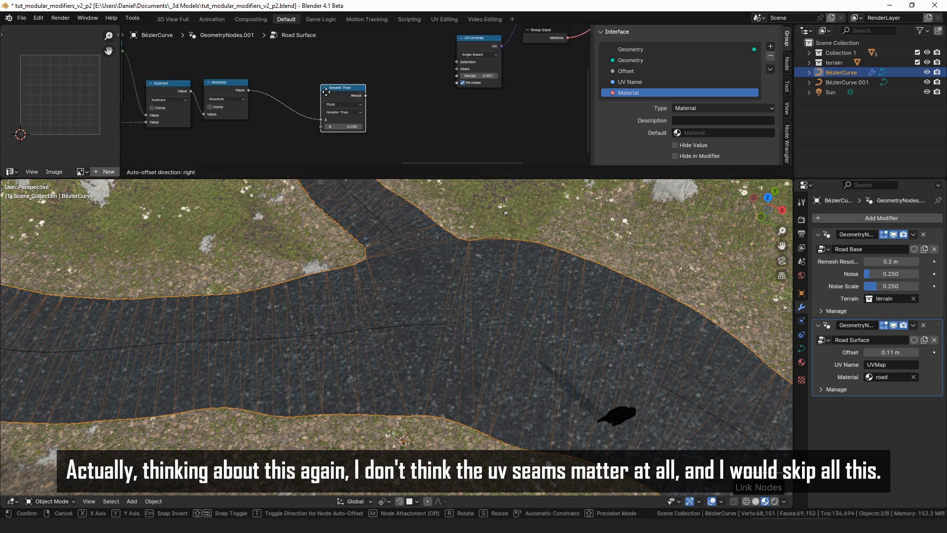
click(298, 90)
drag(334, 91, 457, 68)
middle_drag(417, 109, 487, 93)
click(371, 106)
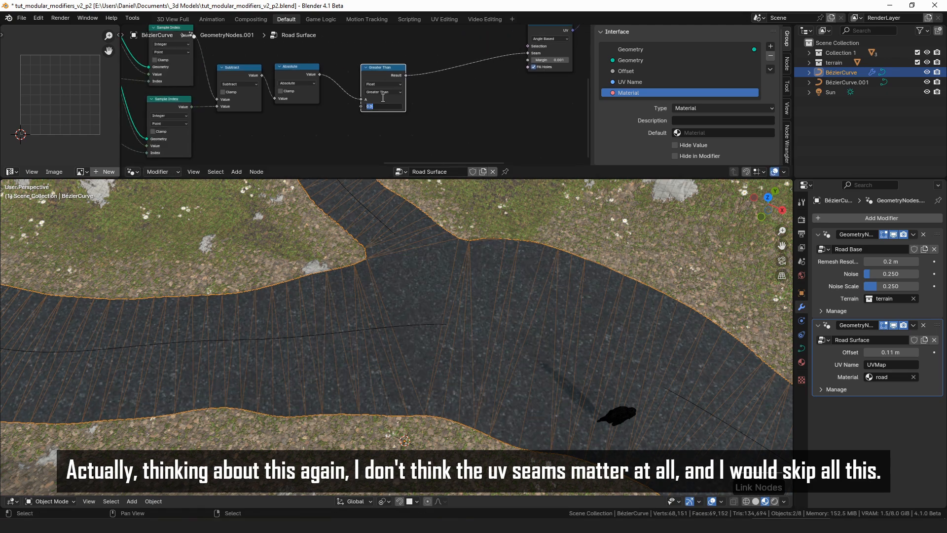
text(5)
key(Return)
middle_drag(409, 248, 392, 258)
Preview the seam result by adding a Viewer node fed by the Greater Than Result and the Capture Attribute geometry
middle_drag(466, 70, 416, 82)
key(shift+a)
text(view)
key(Return)
click(545, 100)
middle_drag(522, 74, 462, 109)
scroll(462, 109, down, 4)
middle_drag(307, 47, 379, 57)
scroll(379, 57, down, 2)
drag(178, 62, 503, 130)
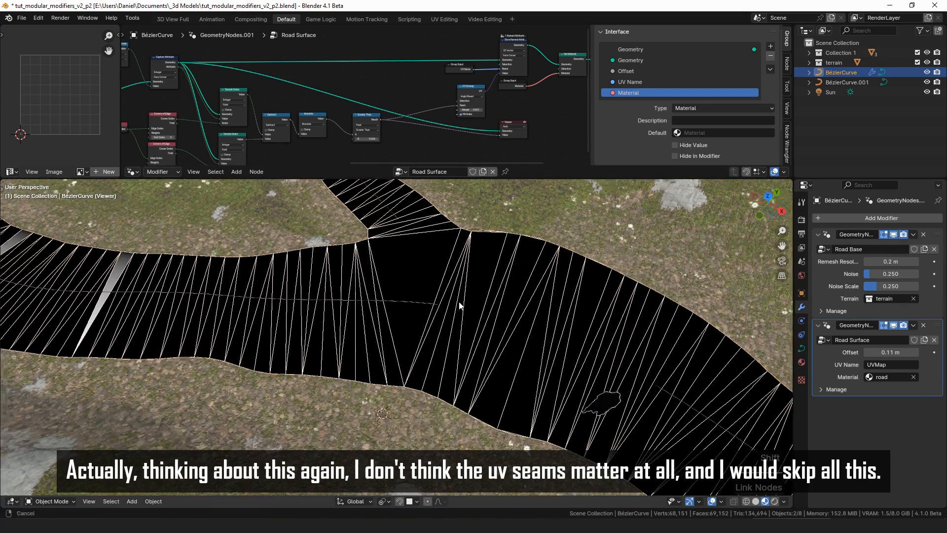
scroll(353, 94, up, 4)
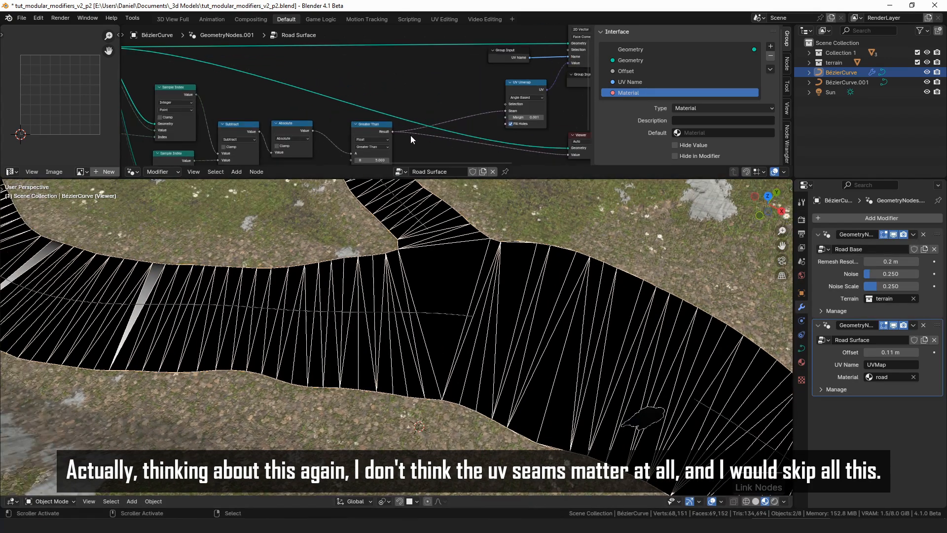
Set the domain of both Sample Index nodes to Face Corner
click(294, 72)
click(359, 55)
middle_drag(320, 72, 374, 102)
drag(365, 79, 320, 73)
click(336, 90)
click(335, 90)
click(331, 101)
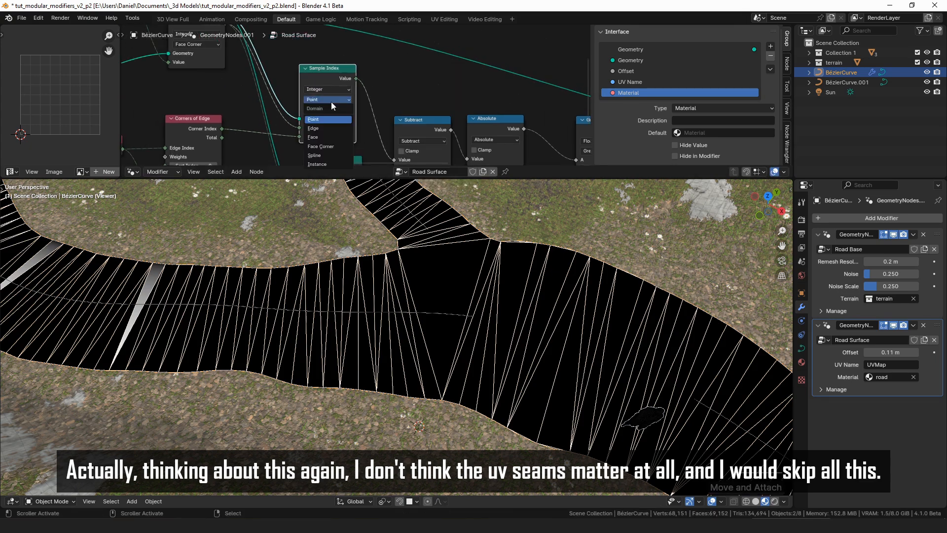
click(338, 146)
middle_drag(380, 136, 390, 75)
click(352, 130)
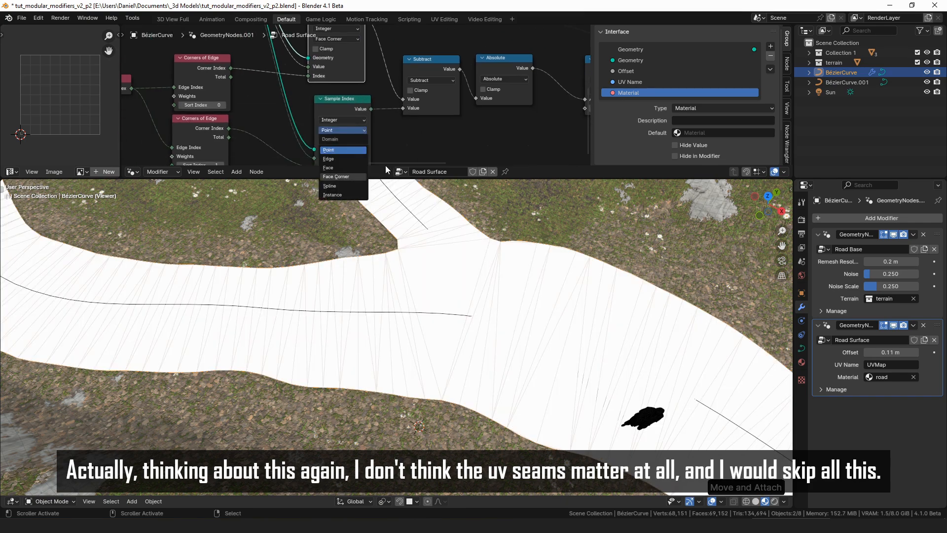
click(345, 176)
Examine the road junctions up close and from above for seam placement and asphalt texture continuity
scroll(444, 291, down, 3)
mouse_move(456, 281)
middle_down()
mouse_move(472, 312)
mouse_move(489, 307)
middle_up()
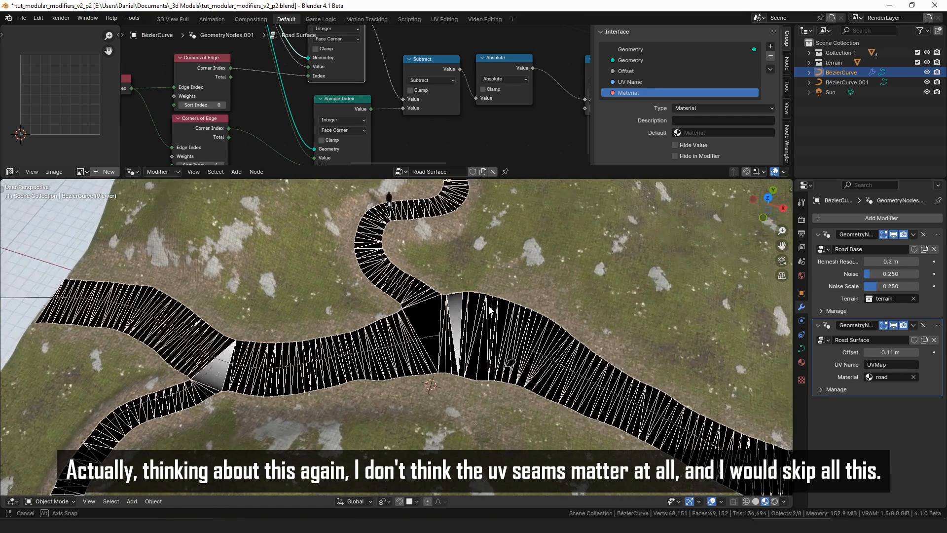
scroll(480, 311, up, 8)
middle_drag(367, 61, 345, 129)
scroll(345, 128, down, 3)
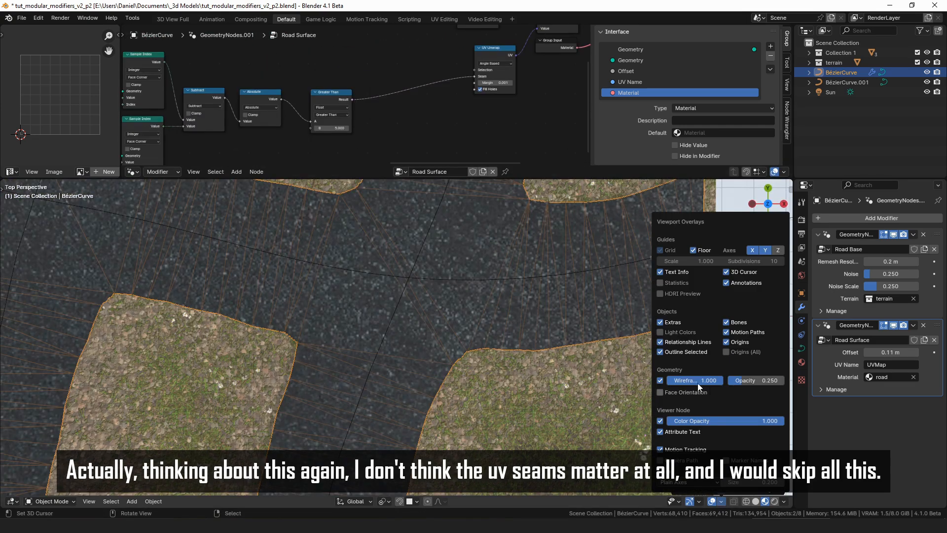
scroll(414, 339, up, 3)
middle_drag(414, 339, 417, 350)
scroll(417, 350, up, 5)
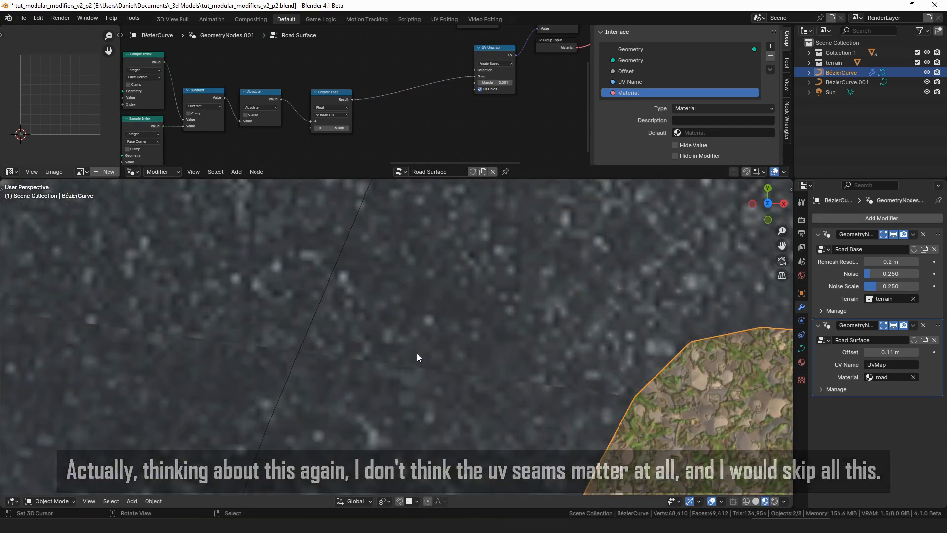
scroll(487, 325, down, 8)
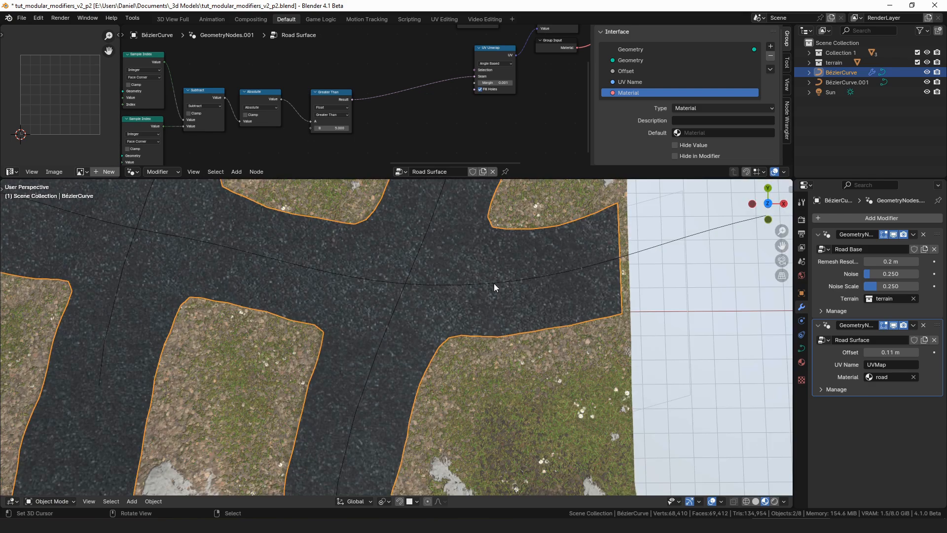
Add a Viewer node taking the Greater Than Result as its value and the Capture Attribute output as its geometry
middle_drag(370, 104, 365, 74)
drag(348, 69, 458, 108)
text(view)
key(Return)
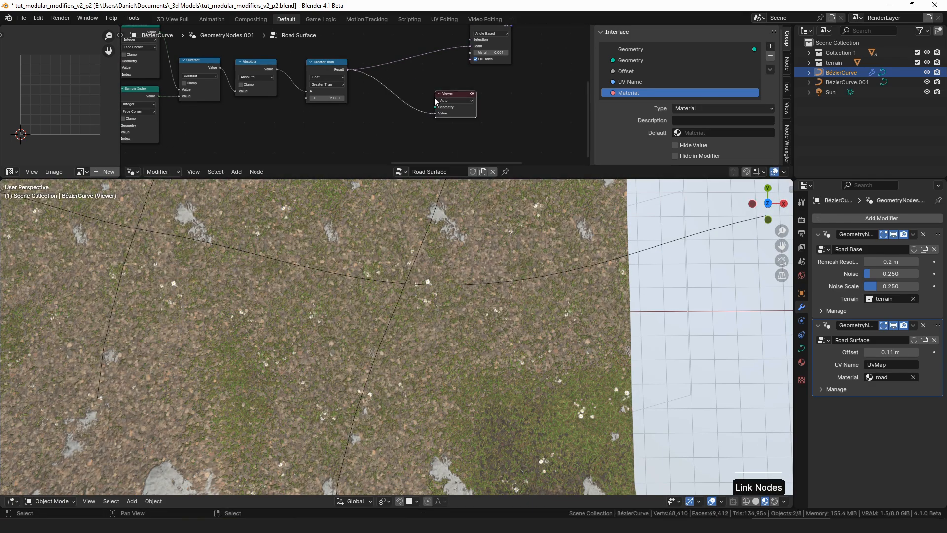
click(434, 101)
middle_drag(407, 87, 439, 127)
scroll(440, 127, down, 2)
drag(163, 64, 460, 135)
scroll(467, 312, up, 2)
scroll(467, 312, down, 2)
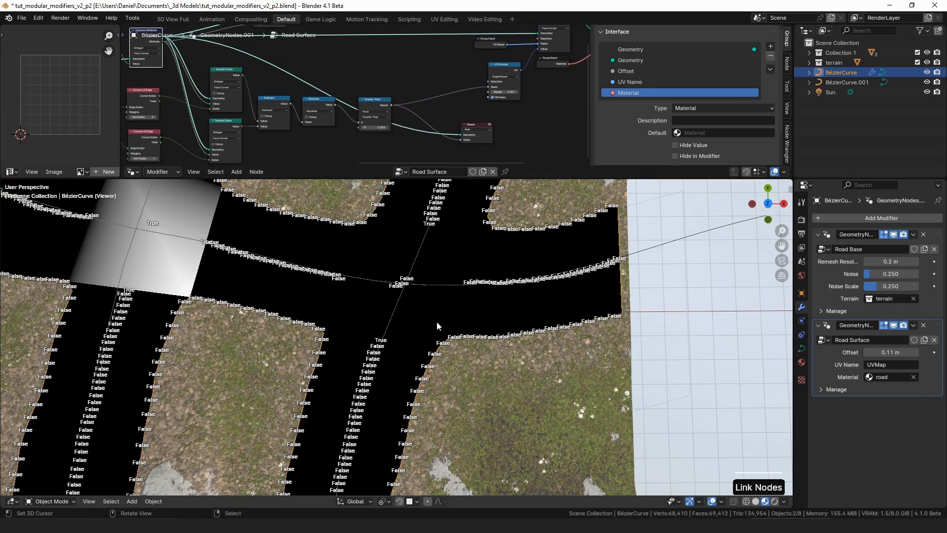
Inspect the True/False seam values around the road crossings, and remove the Viewer node
scroll(399, 345, up, 5)
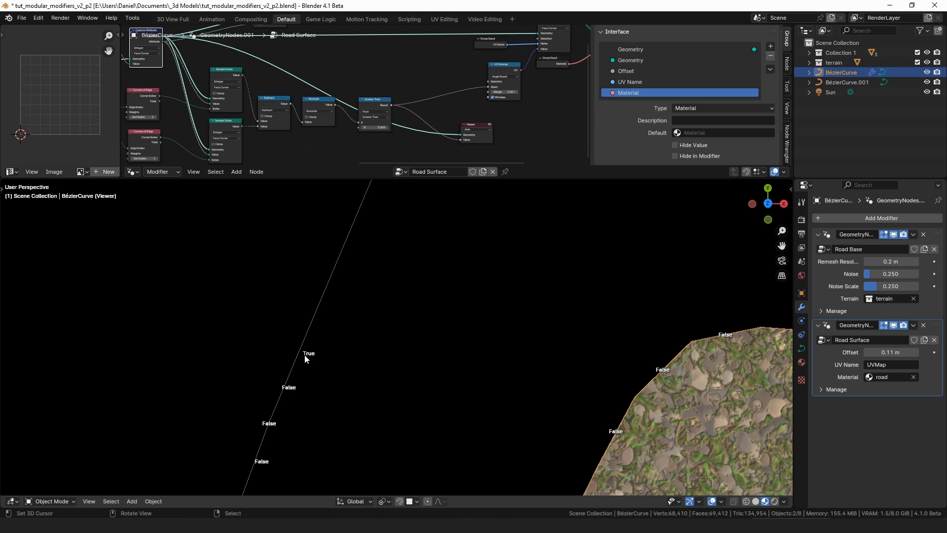
scroll(354, 351, down, 2)
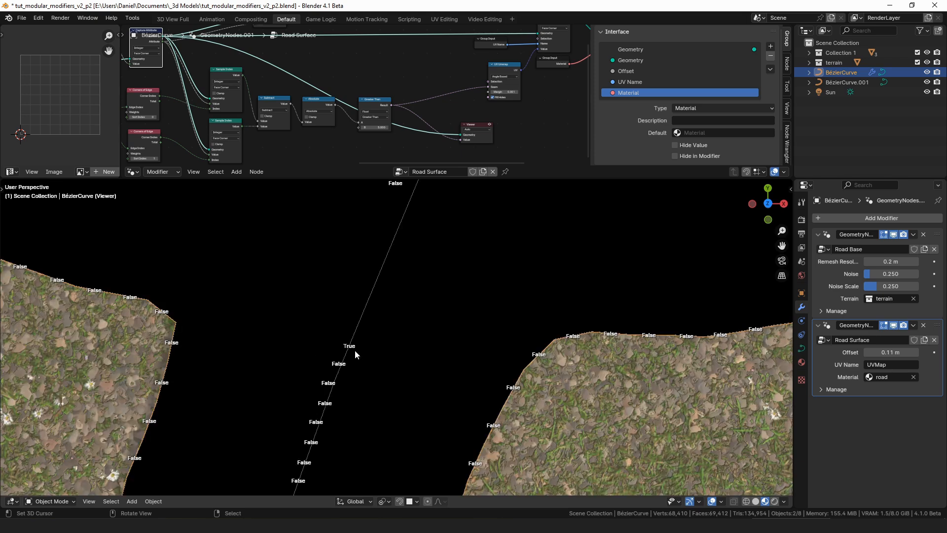
key(KP_4)
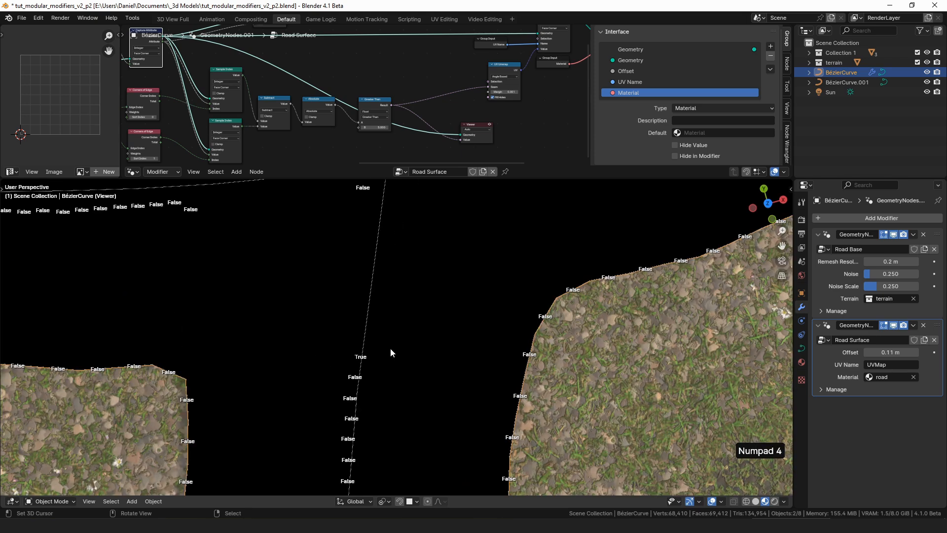
scroll(390, 348, down, 3)
key(KP_4)
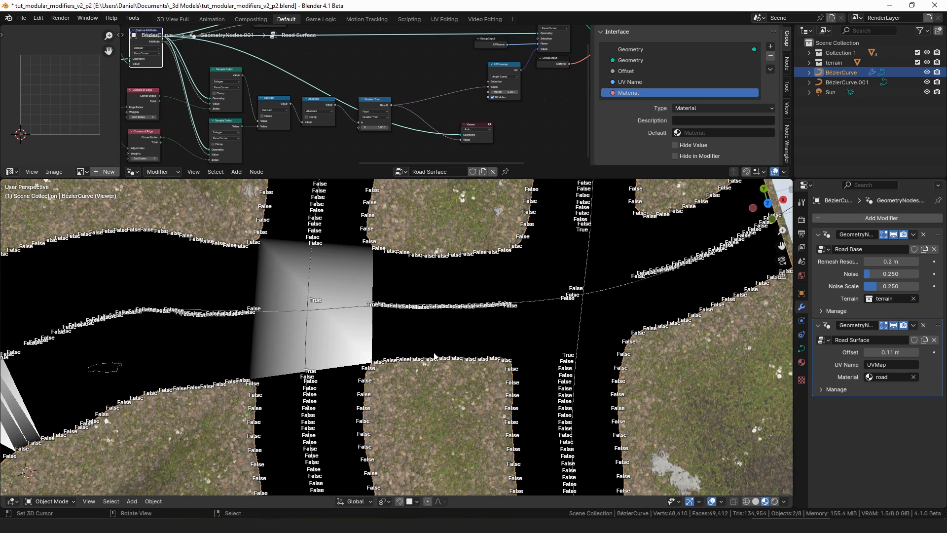
mouse_move(485, 343)
shift+middle_down()
mouse_move(637, 281)
mouse_move(401, 367)
shift+middle_up()
middle_drag(551, 123, 380, 131)
key(ctrl+x)
key(KP_7)
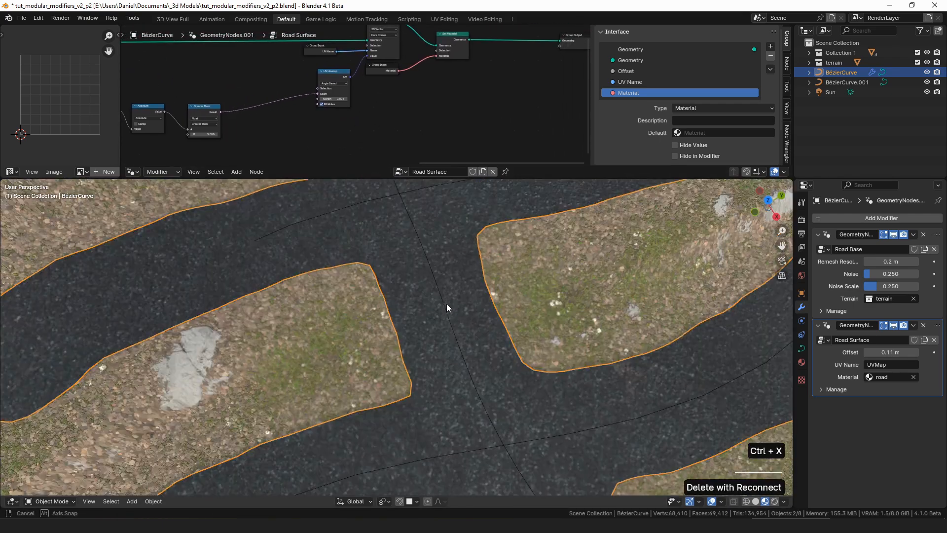
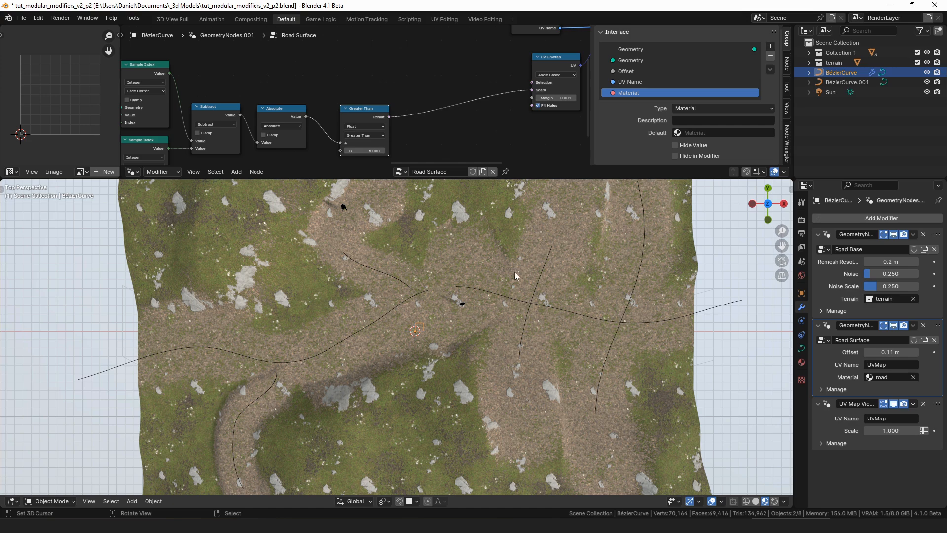
Remove the UV Map Viewer modifier and add a Geometry Nodes modifier with a new node group below Road Surface
shift+middle_drag(718, 320, 668, 331)
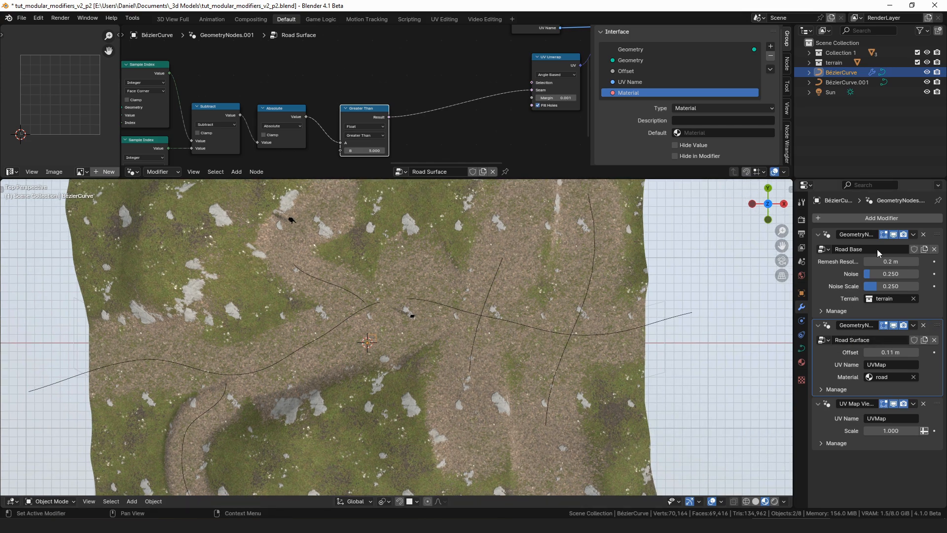
click(872, 218)
click(923, 403)
click(894, 419)
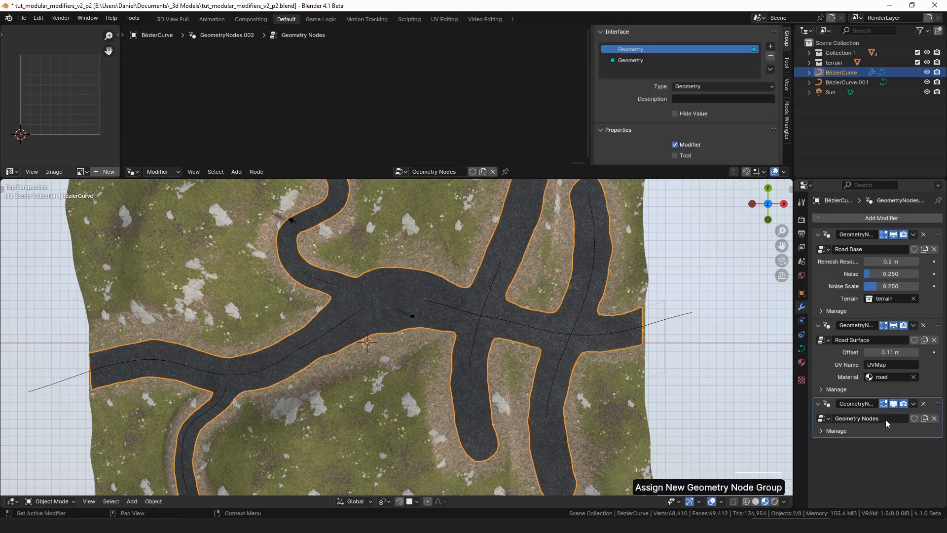
Rename the new modifier's node group as Road Surface 2
double_click(880, 417)
text(Road S)
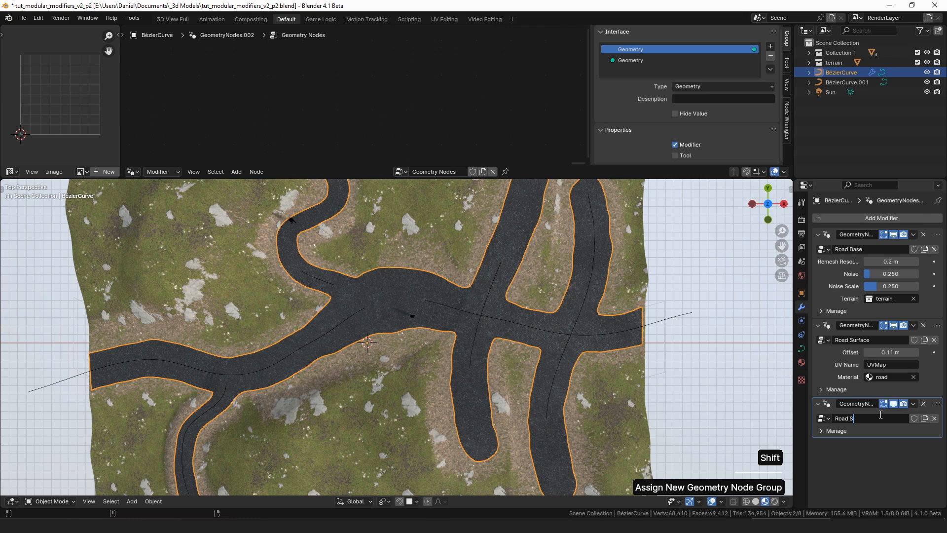
text(urface 2)
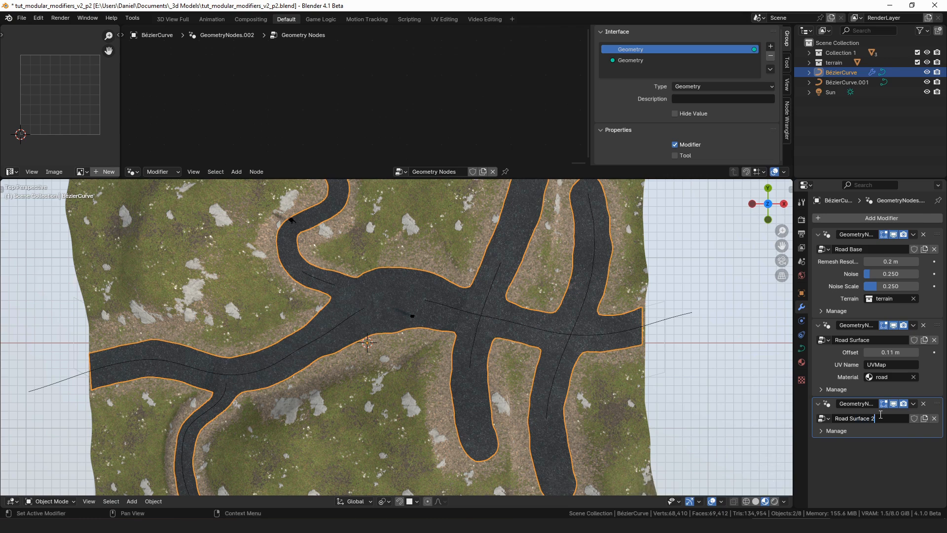
key(BackSpace)
text(2)
key(Return)
Turn off the Road Surface modifier's display in the viewport
shift+middle_drag(465, 292, 479, 296)
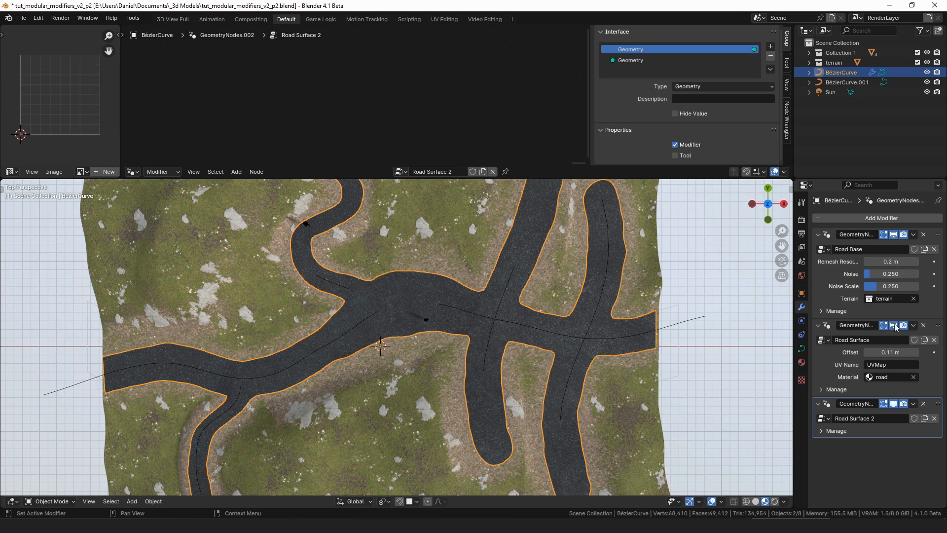
click(894, 326)
middle_drag(468, 257, 478, 310)
key(KP_7)
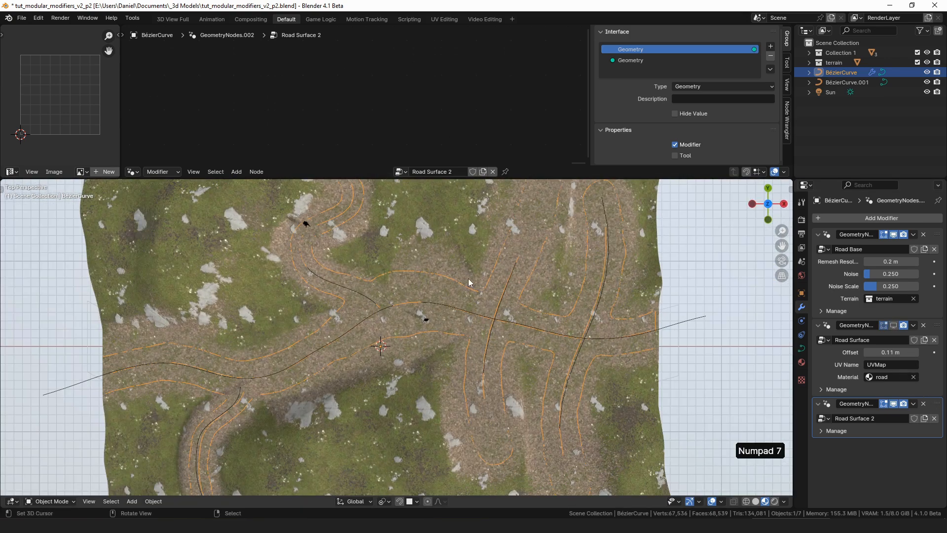
scroll(483, 295, down, 2)
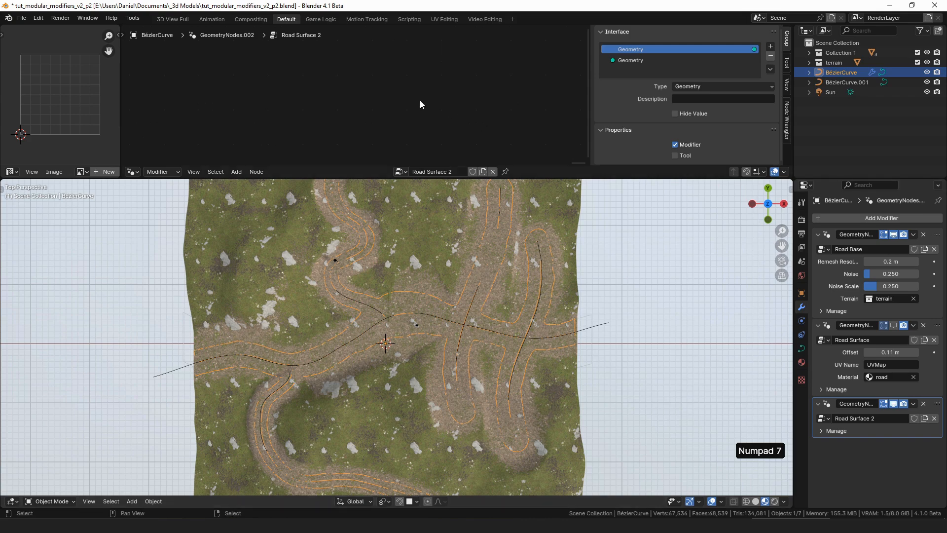
Add the RoadsUtil group node and insert it between Group Input and Group Output
key(KP_Decimal)
key(a)
key(KP_Decimal)
key(a)
drag(263, 94, 318, 108)
key(Escape)
key(shift+a)
text(road)
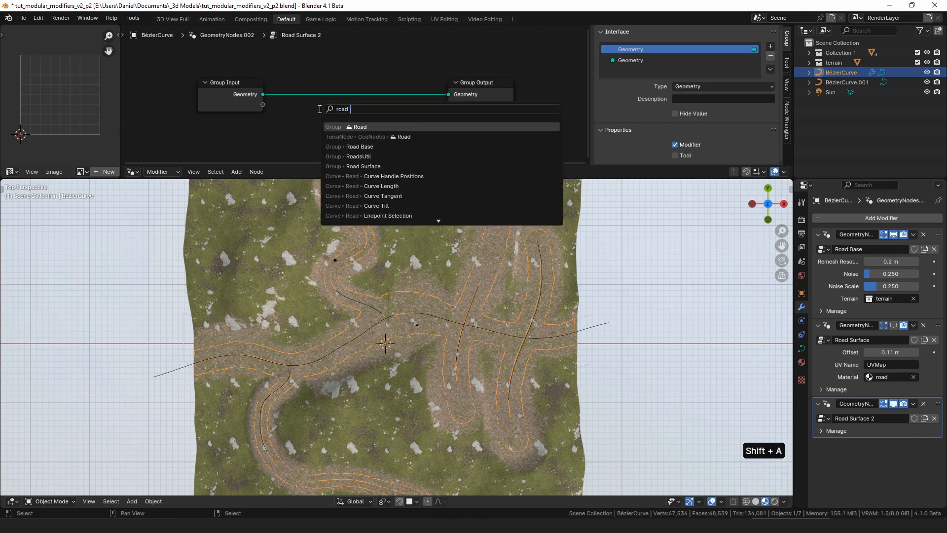
text(uti)
key(Return)
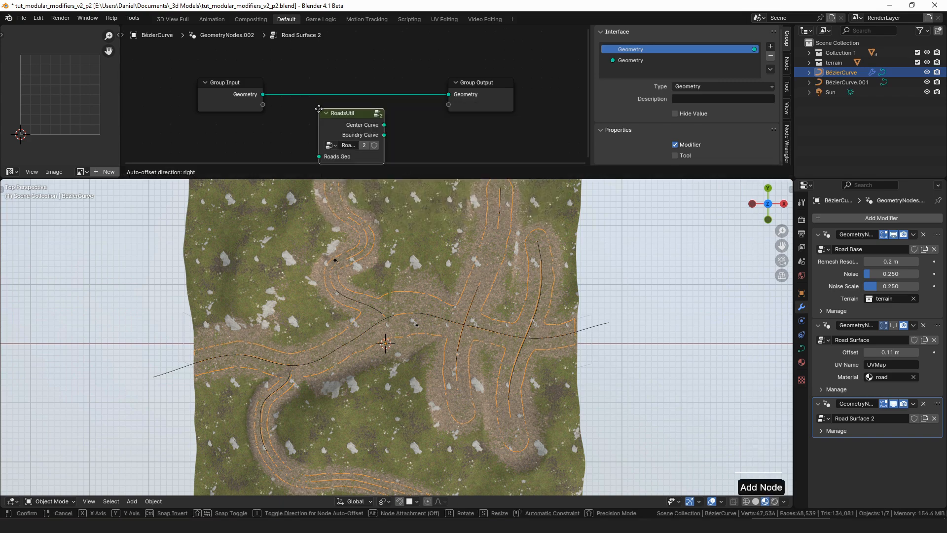
click(359, 101)
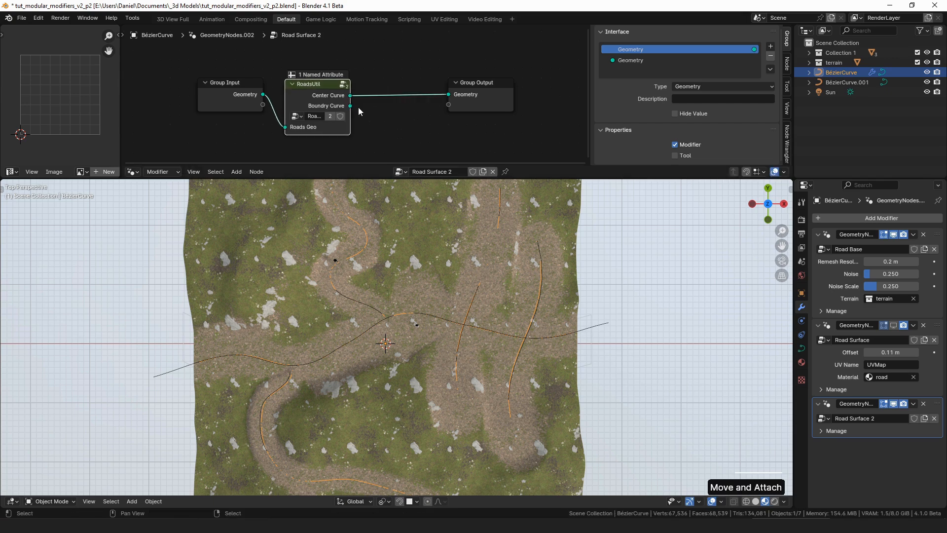
Add a Fill Curve node on RoadsUtil's Boundry Curve output and feed its Mesh to Group Output
drag(349, 106, 387, 120)
text(fill)
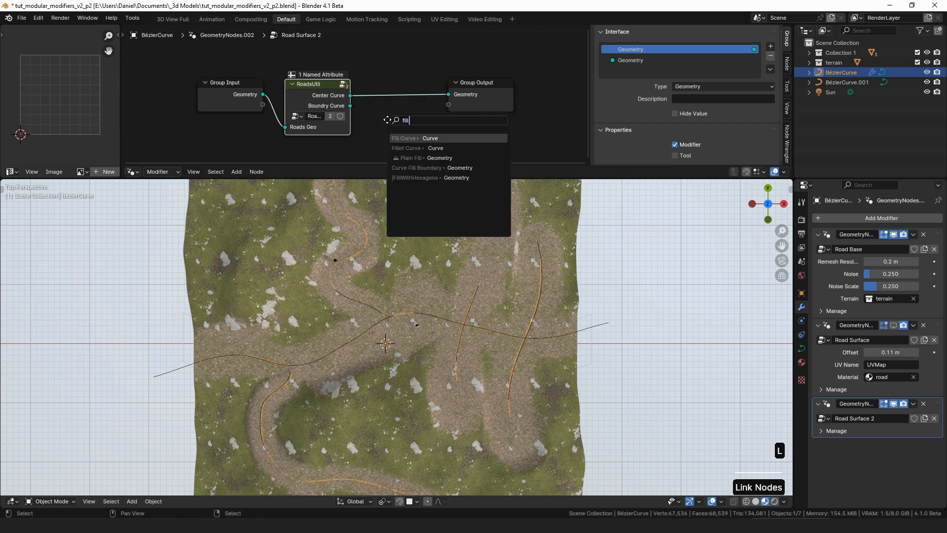
key(Return)
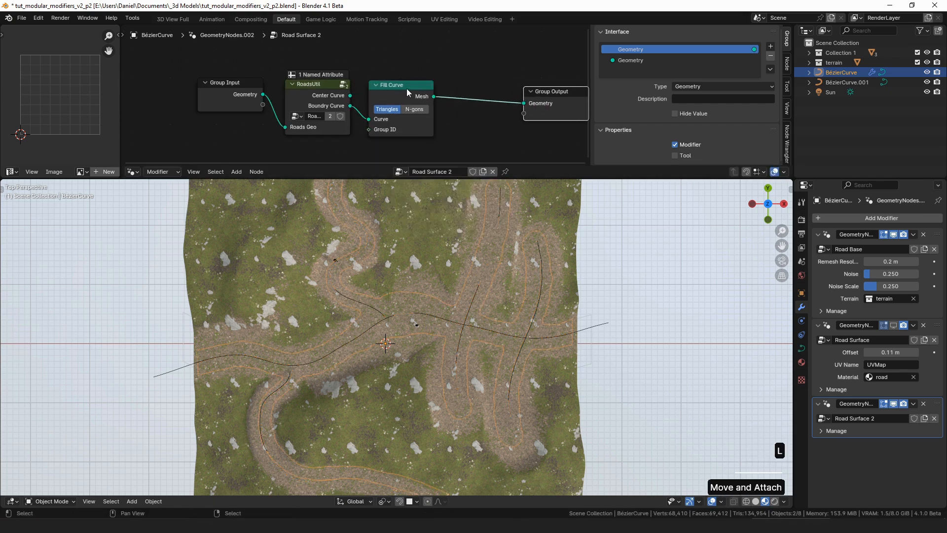
click(461, 101)
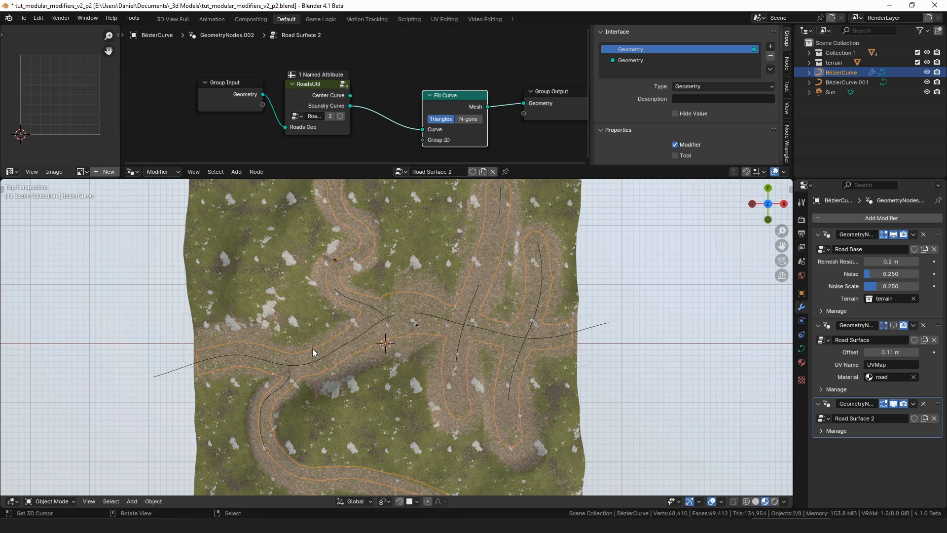
Shift Group Output and Fill Curve away from RoadsUtil to make room for more nodes
middle_drag(386, 76, 358, 105)
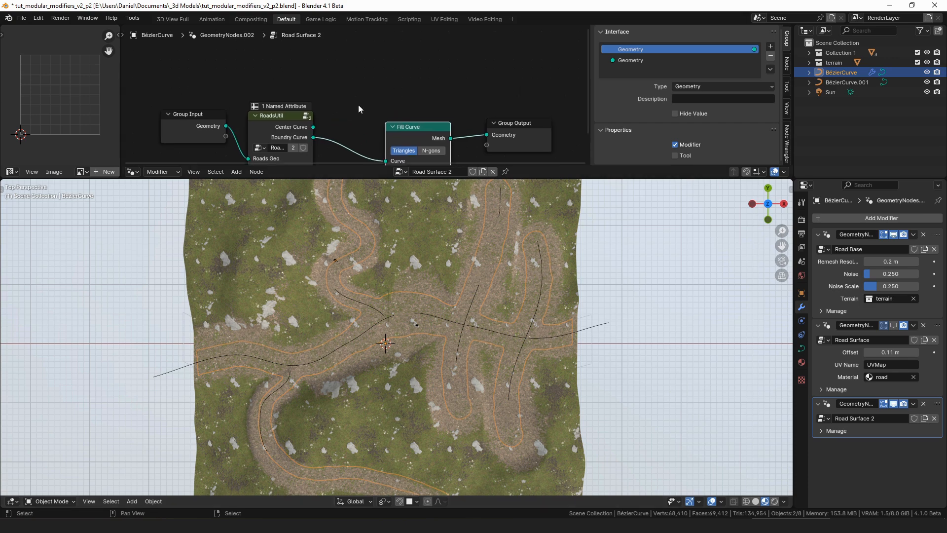
scroll(479, 114, down, 1)
middle_drag(478, 115, 368, 94)
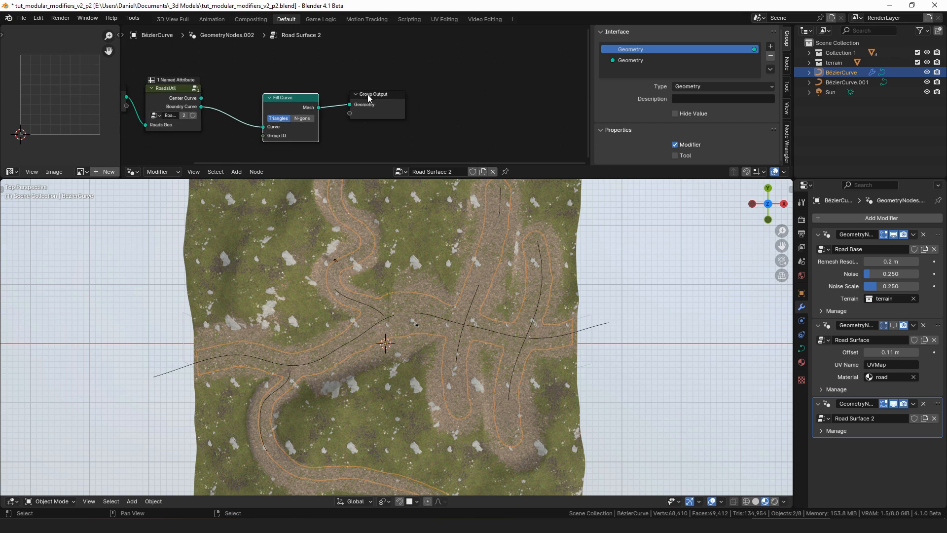
drag(368, 93, 498, 105)
drag(290, 103, 372, 108)
click(316, 72)
middle_drag(318, 73, 383, 118)
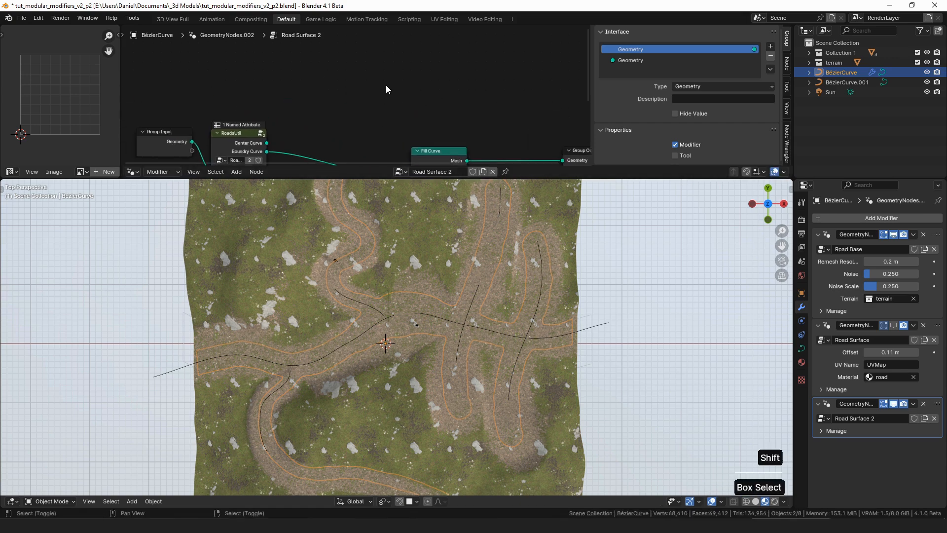
Add a Collection Info node set to Relative and expose its Collection through a new Group Input node
key(shift+a)
text(coll)
key(Return)
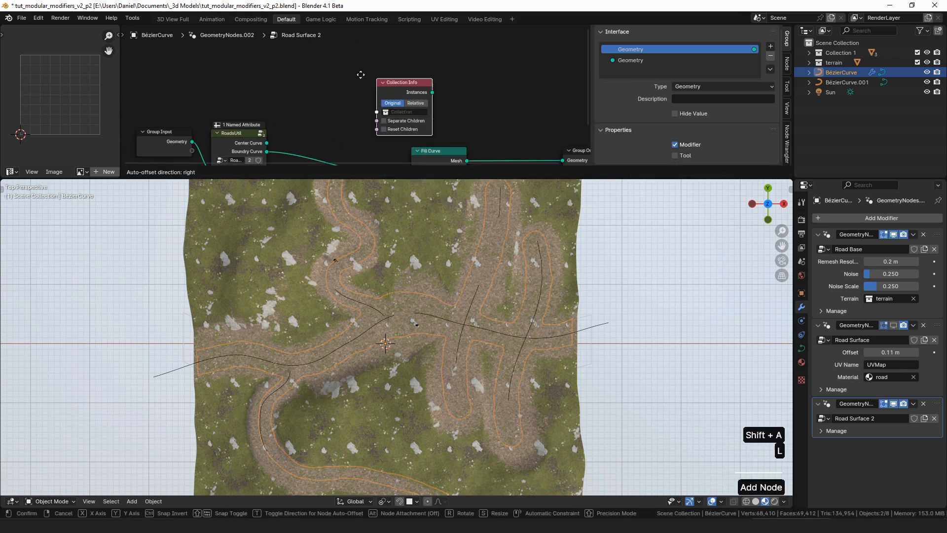
click(266, 76)
drag(266, 80, 231, 73)
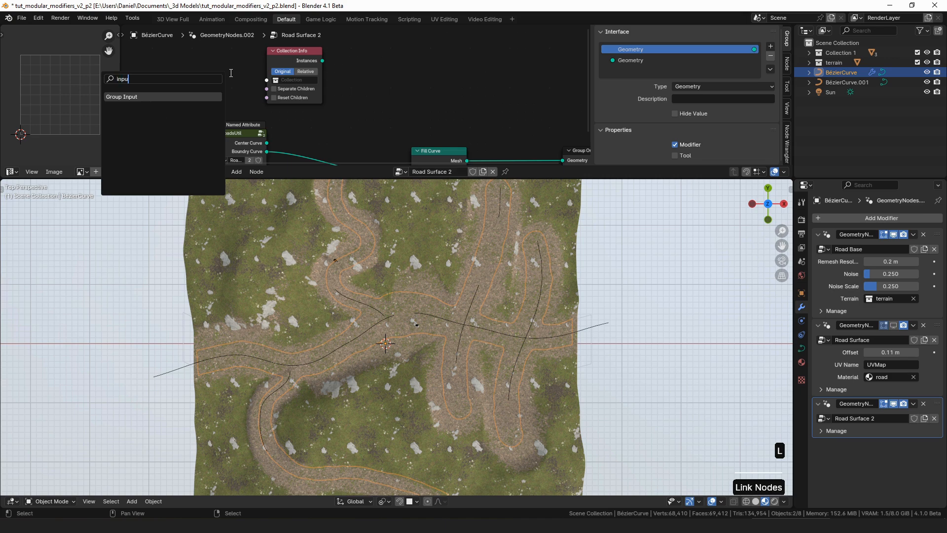
key(Return)
Add a Realize Instances node on Collection Info's output and set the Road Surface 2 modifier's Collection to terrain
mouse_move(309, 63)
mouse_down()
mouse_move(268, 65)
mouse_move(324, 73)
mouse_up()
text(real)
key(Return)
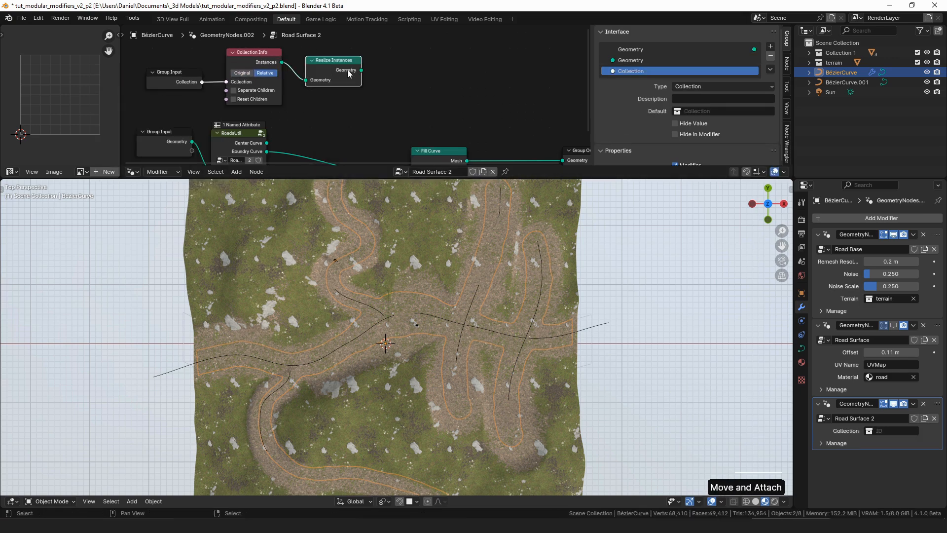
click(352, 66)
click(908, 431)
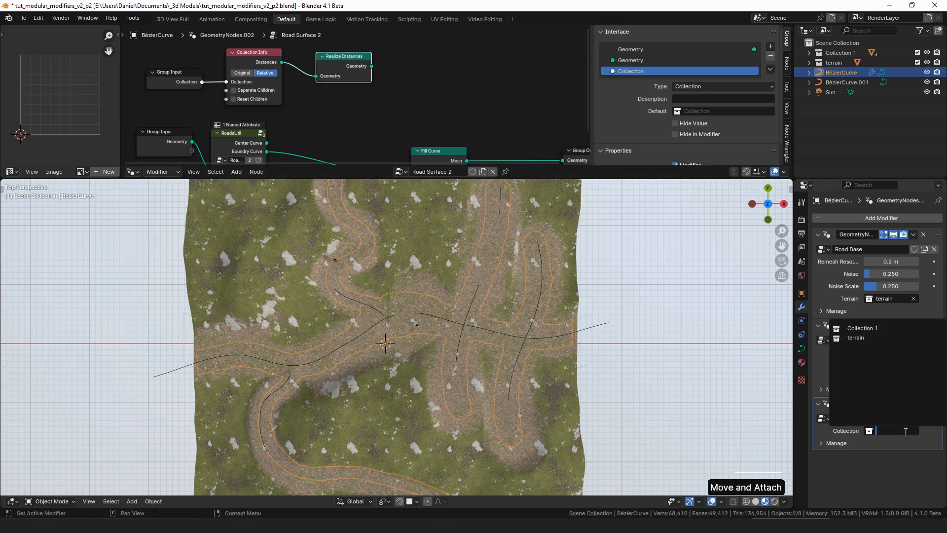
Add a Raycast node with Fill Curve's Mesh as Target Geometry and make room for it before Group Output
scroll(414, 79, down, 1)
middle_drag(409, 74, 338, 57)
drag(377, 139, 411, 118)
text(ray)
key(Return)
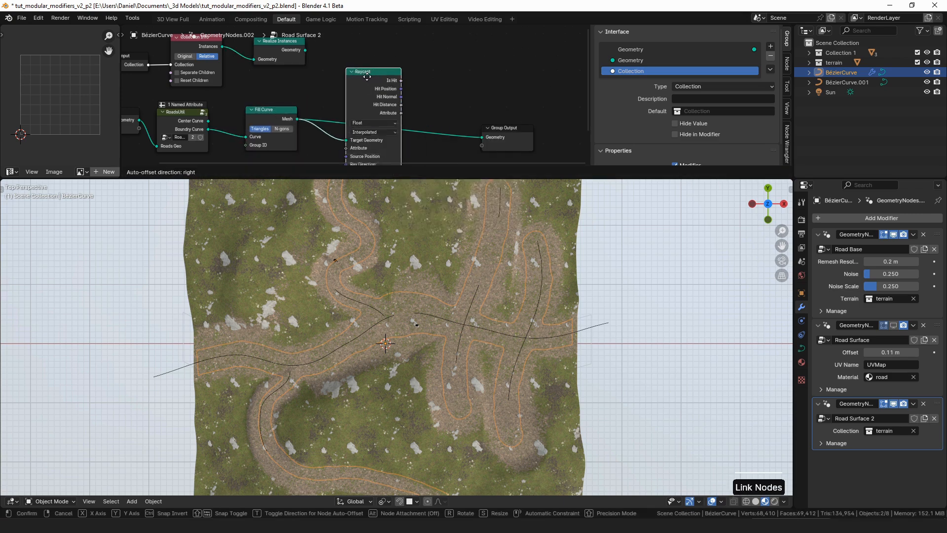
drag(487, 134, 522, 110)
drag(296, 82, 297, 90)
middle_drag(268, 61, 276, 84)
drag(214, 59, 205, 54)
drag(285, 64, 397, 89)
middle_drag(304, 121, 309, 80)
drag(310, 80, 373, 48)
middle_drag(359, 128, 358, 94)
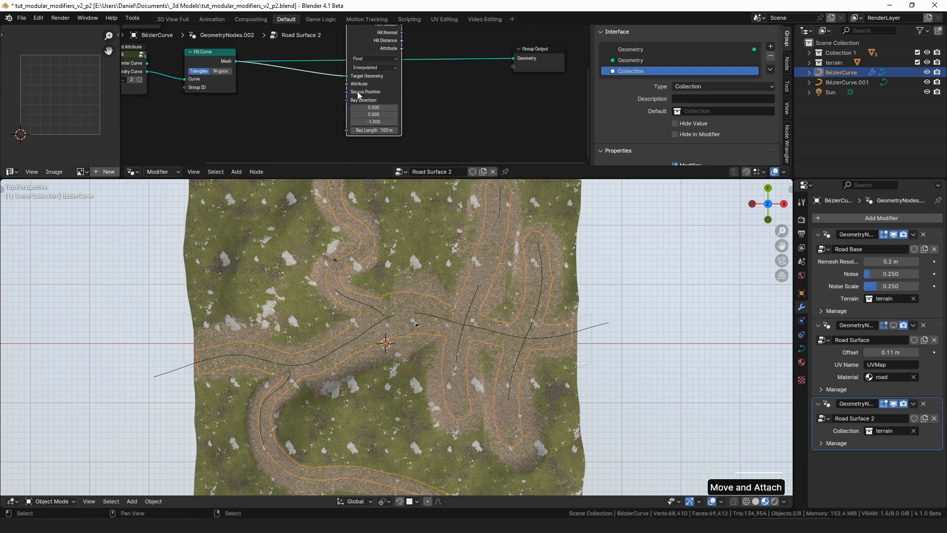
Add a Position node feeding Raycast's Source Position and place it below Fill Curve
drag(346, 92, 178, 172)
text(pos)
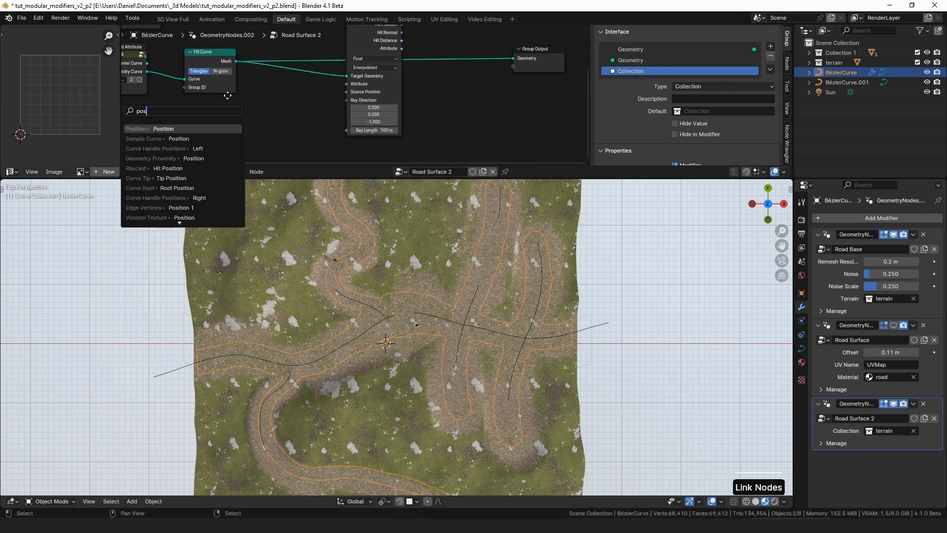
key(Return)
click(201, 94)
Insert a vector Add node between Position and Raycast's Source Position with a Z offset of 50
drag(214, 113, 251, 114)
text(add)
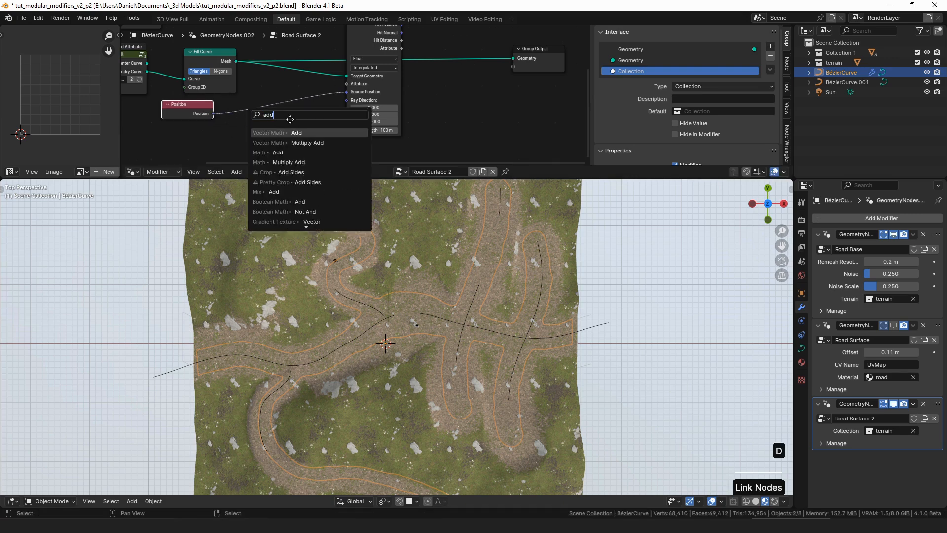
key(Return)
click(270, 132)
click(251, 149)
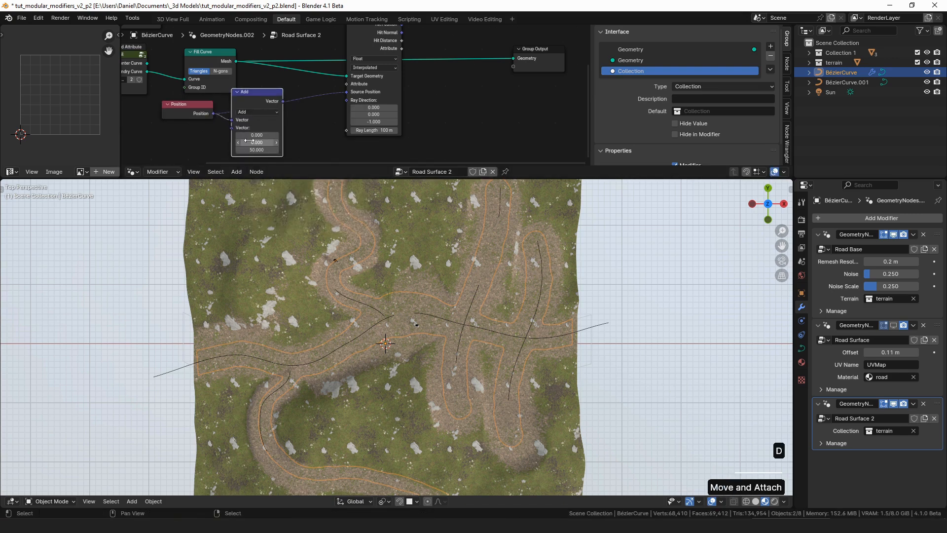
drag(282, 101, 347, 91)
click(348, 87)
drag(271, 94, 287, 105)
Add a Delete Geometry node on Realize Instances' output, set its domain to Face and connect it to Group Output
middle_drag(329, 68, 285, 98)
drag(313, 54, 285, 82)
scroll(285, 81, down, 5)
middle_drag(258, 67, 272, 92)
drag(236, 62, 383, 63)
text(delete)
key(Return)
click(384, 64)
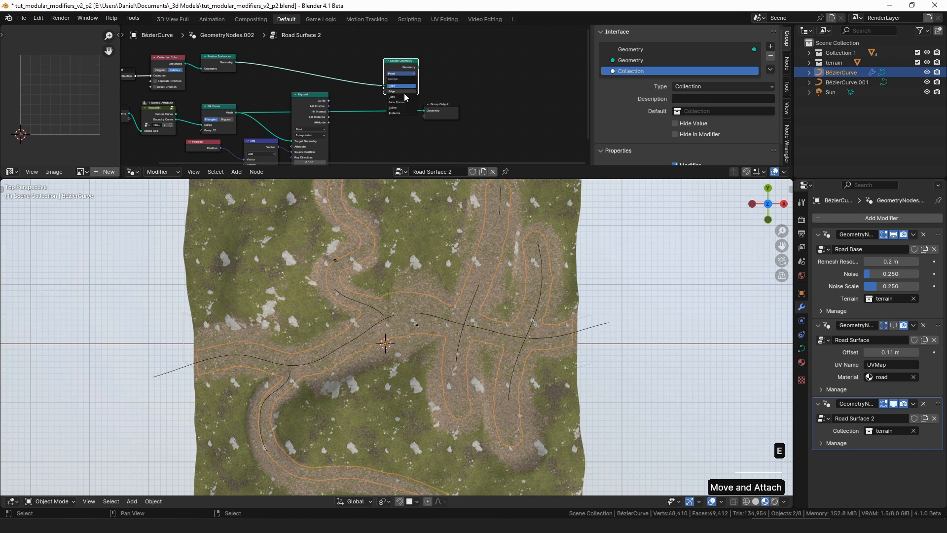
scroll(491, 108, up, 2)
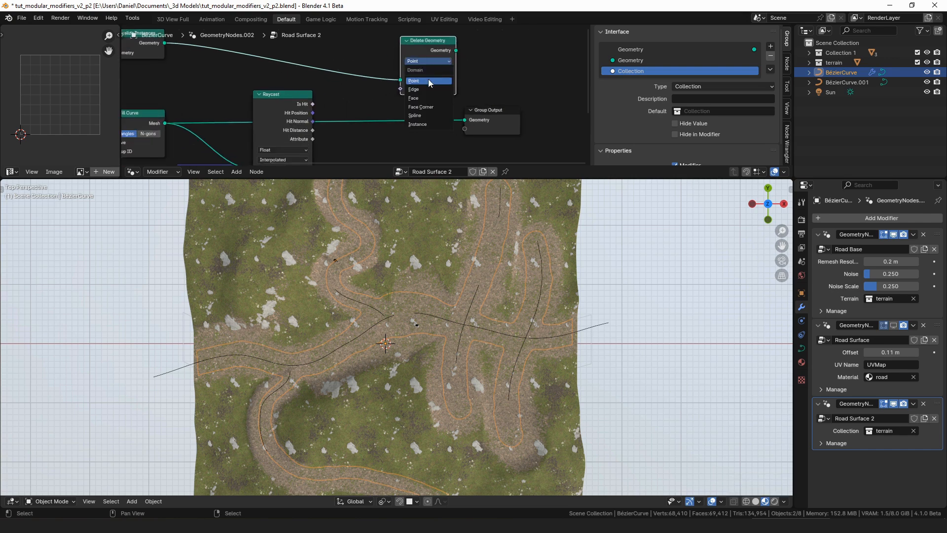
alt+shift+click(452, 49)
middle_drag(492, 81, 369, 76)
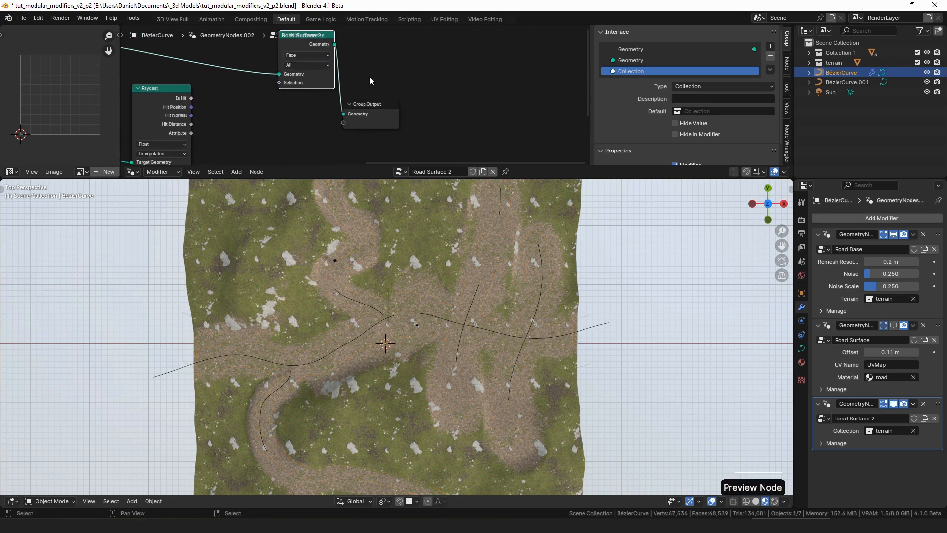
scroll(369, 81, down, 1)
Insert a Set Material node between Delete Geometry and Group Output, spacing the nodes apart
drag(369, 109, 519, 81)
drag(323, 52, 348, 67)
drag(360, 63, 424, 96)
text(set mat)
key(Return)
click(426, 97)
alt+shift+click(452, 98)
drag(544, 98, 629, 109)
Expose Set Material's Material through a new Group Input node and set the modifier's Material to road
drag(426, 126, 365, 138)
text(inpu)
key(Return)
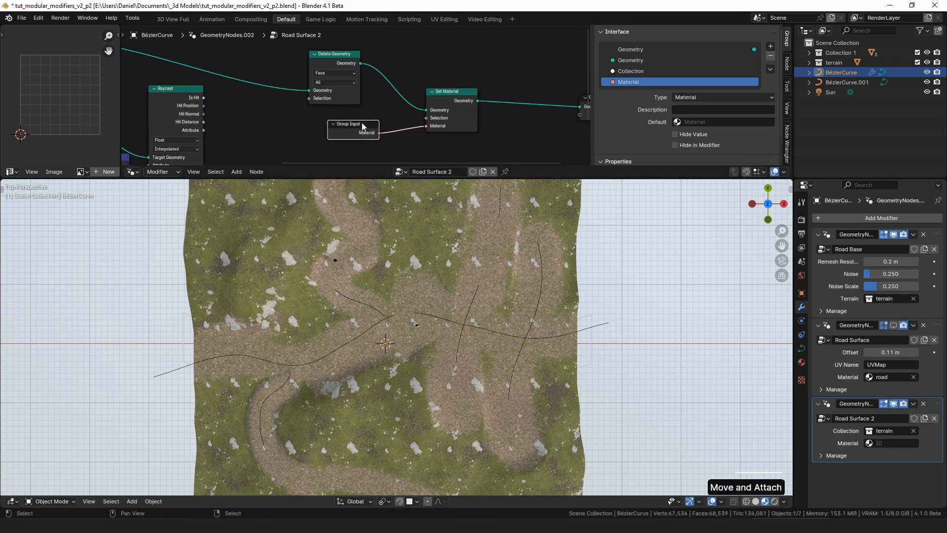
click(903, 443)
Move Delete Geometry, Set Material and the material Group Input farther from Raycast
scroll(470, 111, down, 1)
drag(478, 47, 348, 127)
key(g)
click(442, 73)
Connect Raycast's Is Hit to Delete Geometry's Selection through a Boolean Math Not node
click(237, 111)
drag(215, 98, 311, 98)
text(no)
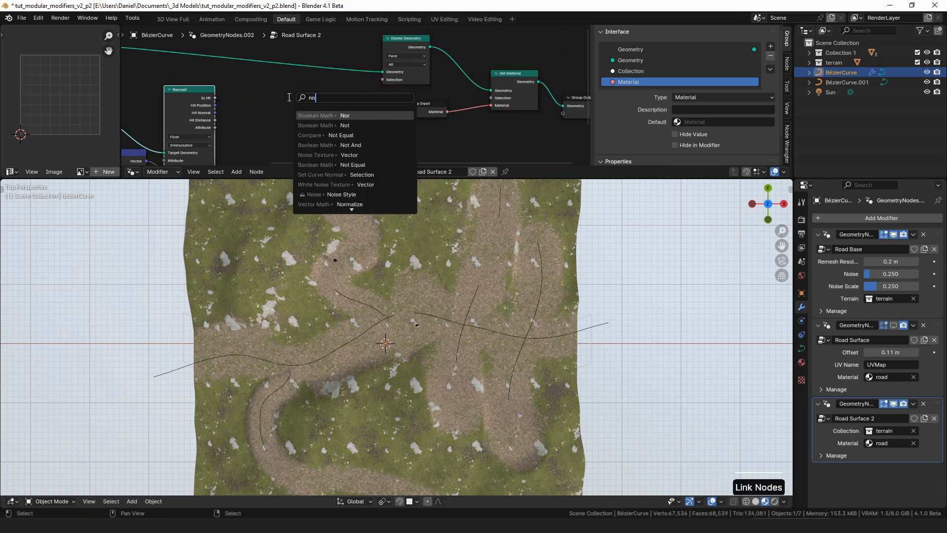
text(t)
key(Return)
drag(375, 82, 380, 80)
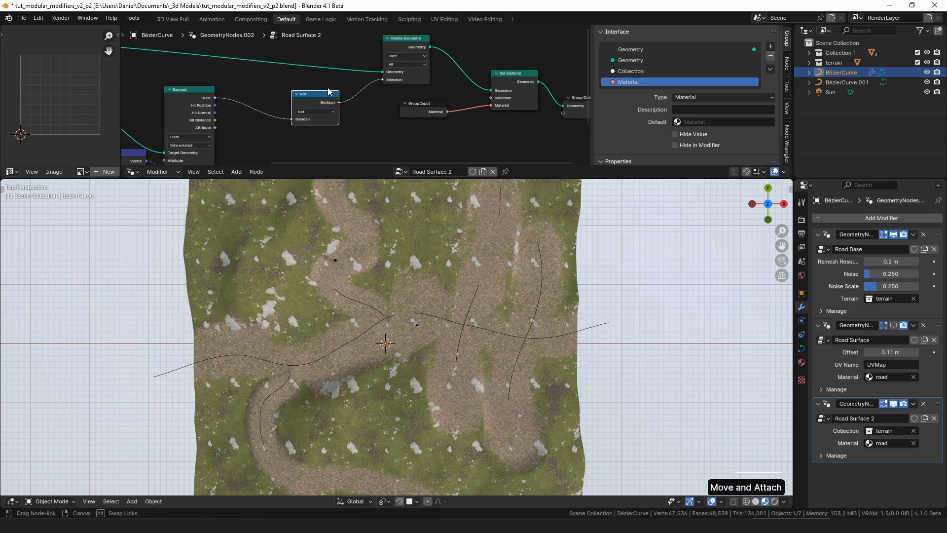
drag(304, 96, 270, 89)
Preview the Fill Curve mesh against the terrain from the side, then switch the preview back to Set Material
middle_drag(288, 102, 423, 87)
scroll(424, 87, down, 4)
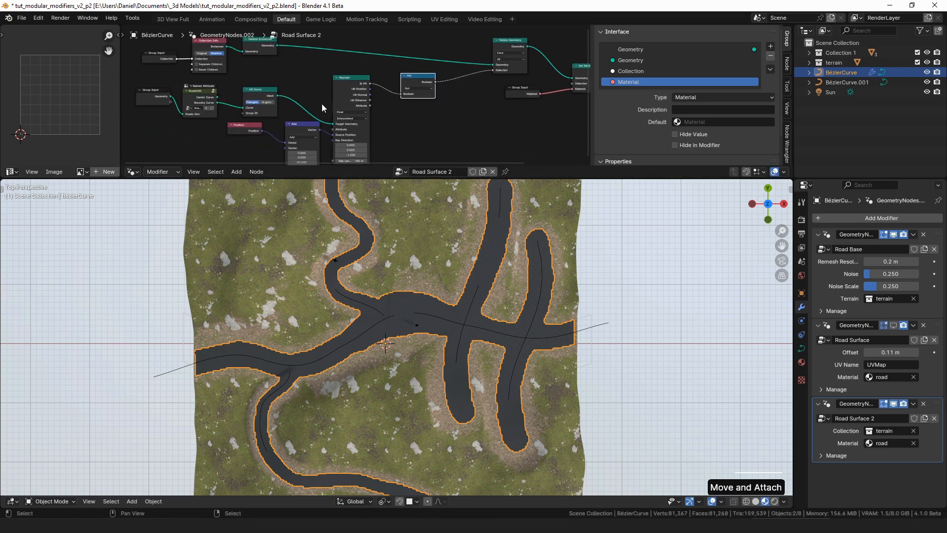
alt+shift+click(259, 93)
middle_drag(469, 370, 486, 257)
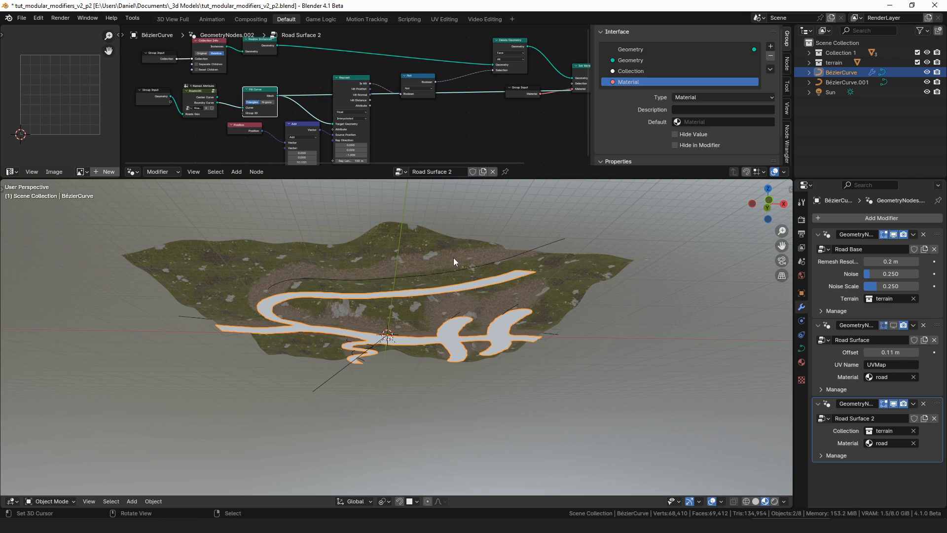
key(KP_7)
middle_drag(444, 94, 344, 103)
alt+shift+click(504, 85)
Spread out the nodes around Set Material and Group Output and examine the road mesh's edge up close
middle_drag(511, 94, 363, 96)
scroll(375, 99, up, 2)
drag(410, 101, 527, 85)
scroll(460, 363, up, 4)
scroll(464, 360, up, 4)
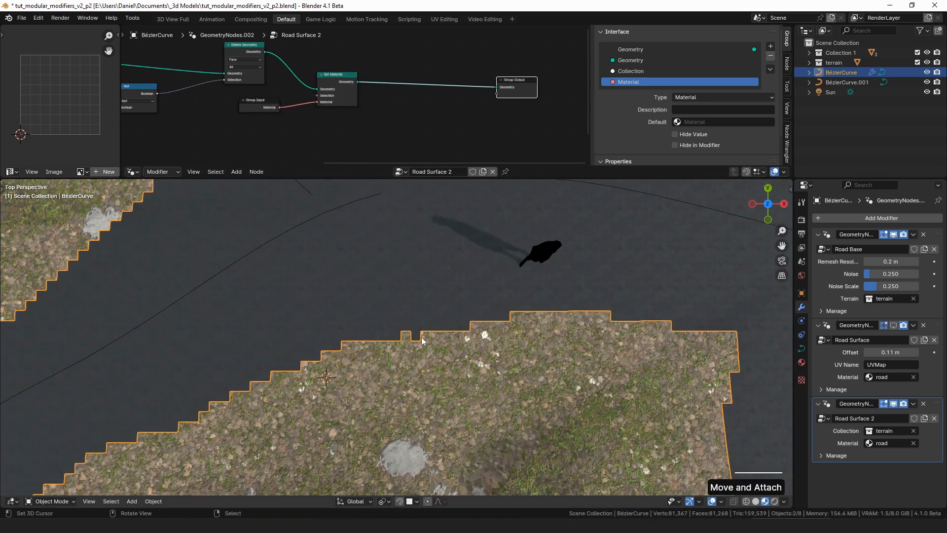
scroll(424, 330, down, 1)
middle_drag(350, 85, 424, 78)
drag(448, 56, 352, 118)
drag(465, 92, 321, 127)
key(g)
click(360, 123)
middle_drag(496, 295, 393, 247)
scroll(457, 91, down, 4)
Add a Geometry Proximity node fed by Fill Curve's Mesh and place it below the Not node
click(458, 90)
middle_drag(422, 84, 487, 61)
scroll(418, 76, up, 2)
middle_drag(317, 100, 370, 105)
scroll(349, 91, up, 5)
drag(204, 67, 450, 137)
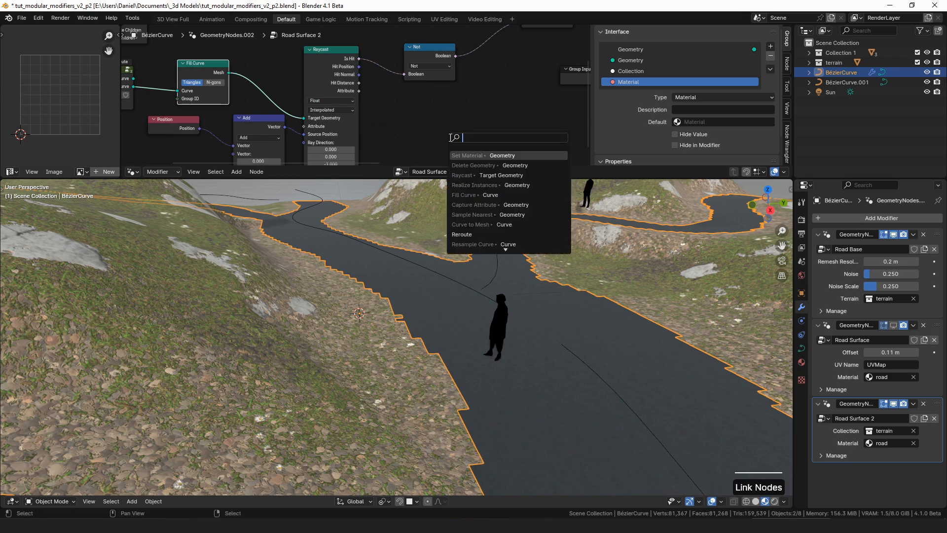
text(pro)
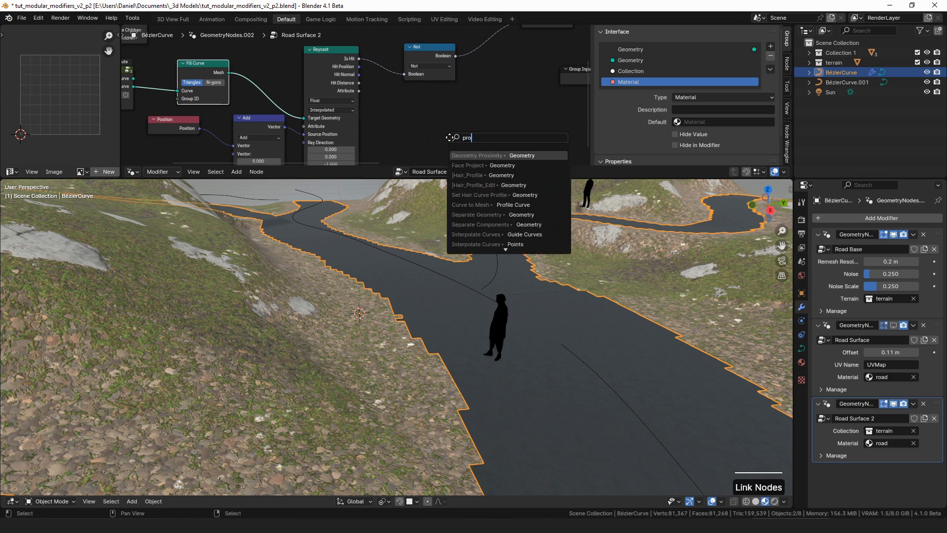
key(Return)
drag(394, 93, 499, 96)
middle_drag(413, 66, 428, 95)
drag(382, 115, 379, 88)
middle_drag(378, 84, 405, 108)
Delete the Raycast node and the vector Add node
drag(295, 66, 297, 58)
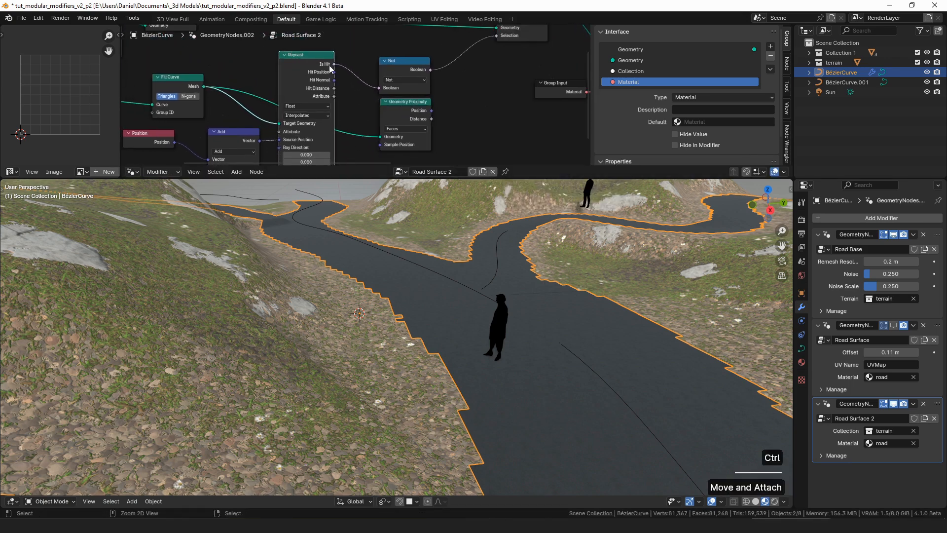
key(ctrl+x)
click(237, 137)
key(ctrl+x)
Connect Position to Geometry Proximity's Sample Position through a vector Multiply node with X and Y factors of 1
middle_drag(142, 154, 179, 119)
drag(212, 108, 293, 109)
text(m)
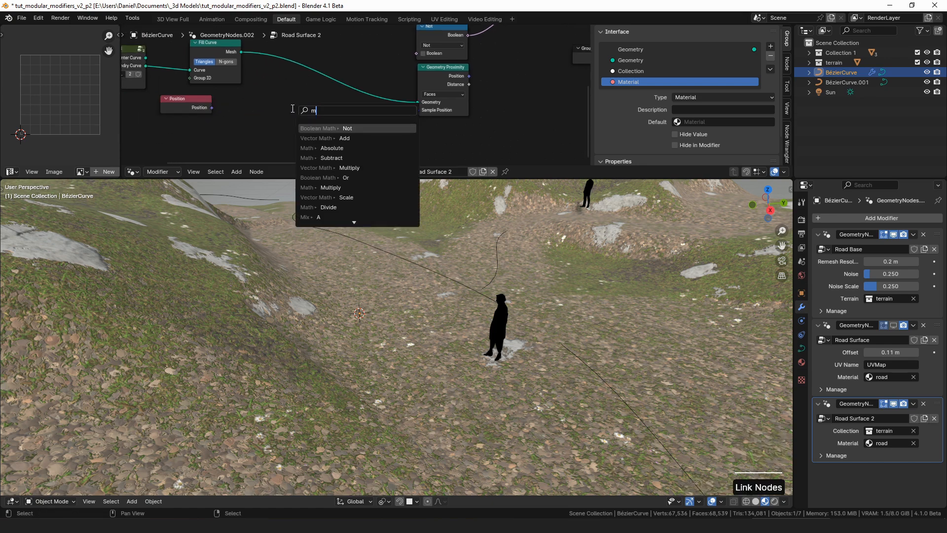
text(ul)
key(Return)
click(254, 101)
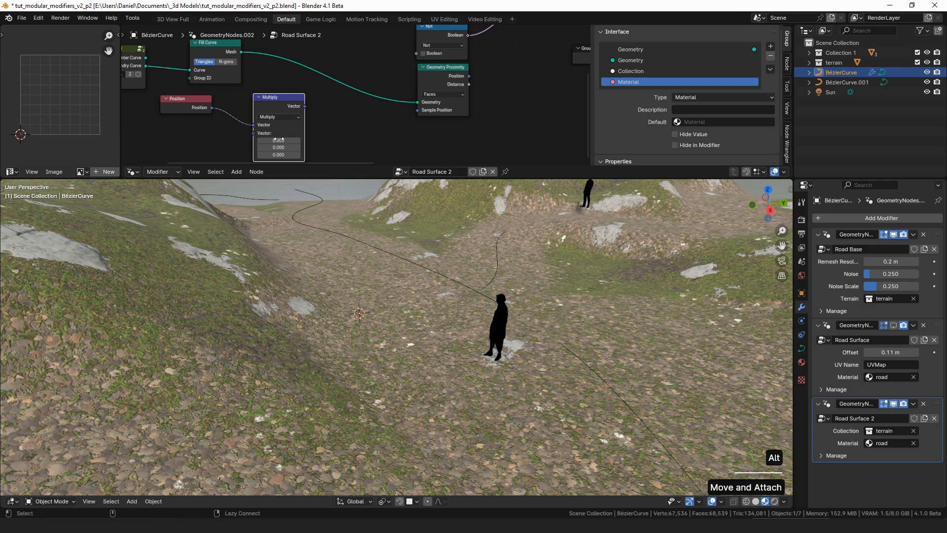
drag(303, 108, 417, 110)
Move Geometry Proximity and Multiply closer to Fill Curve and Position to tidy the node layout
drag(442, 79, 373, 83)
drag(270, 108, 251, 118)
drag(378, 84, 364, 87)
scroll(395, 75, down, 5)
middle_drag(496, 28, 431, 75)
drag(357, 99, 376, 93)
Compare Geometry Proximity's Distance with a Greater Than node at threshold 1 and feed the result to Delete Geometry's Selection
middle_drag(316, 130, 306, 111)
drag(311, 117, 355, 119)
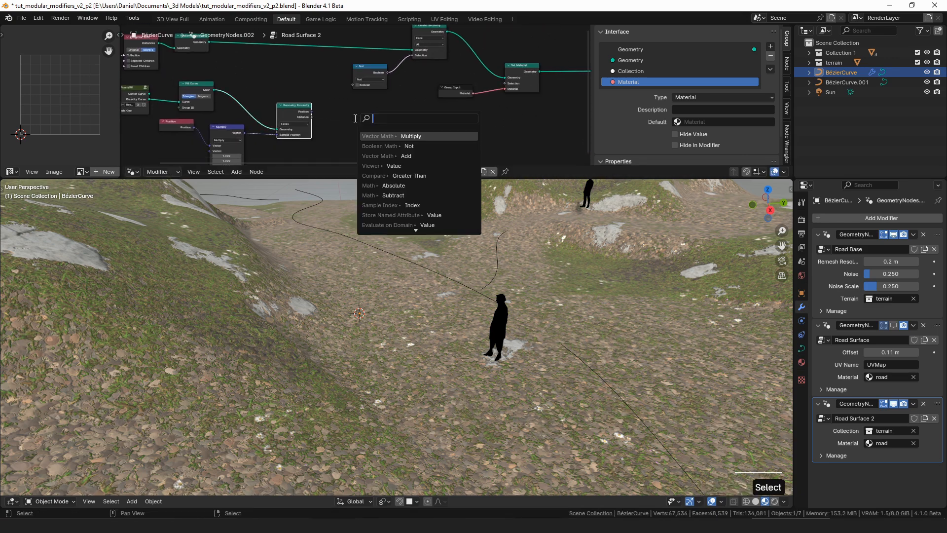
text(greater)
key(Return)
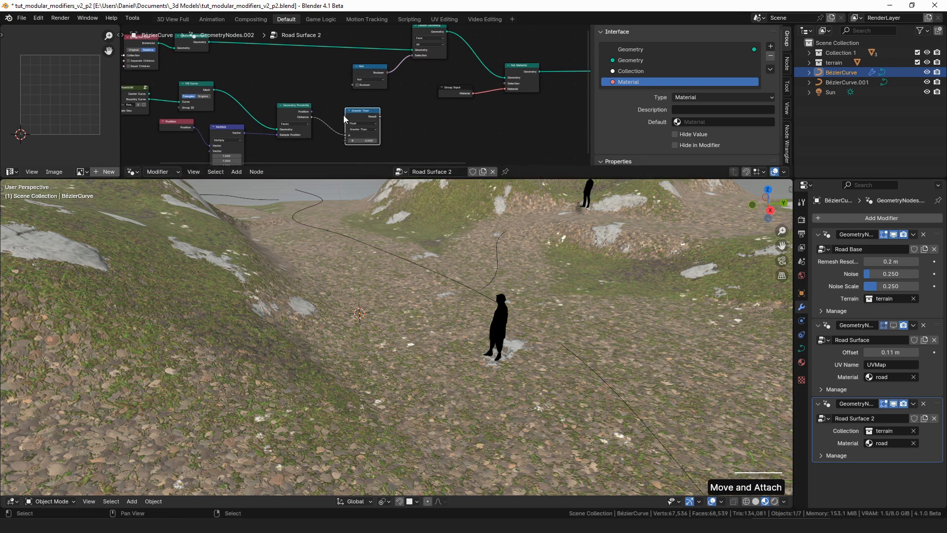
click(367, 139)
click(358, 140)
drag(380, 116, 423, 62)
Delete the unused Not node and view the resulting road surface
drag(357, 70, 336, 69)
key(ctrl+x)
middle_drag(441, 236, 422, 250)
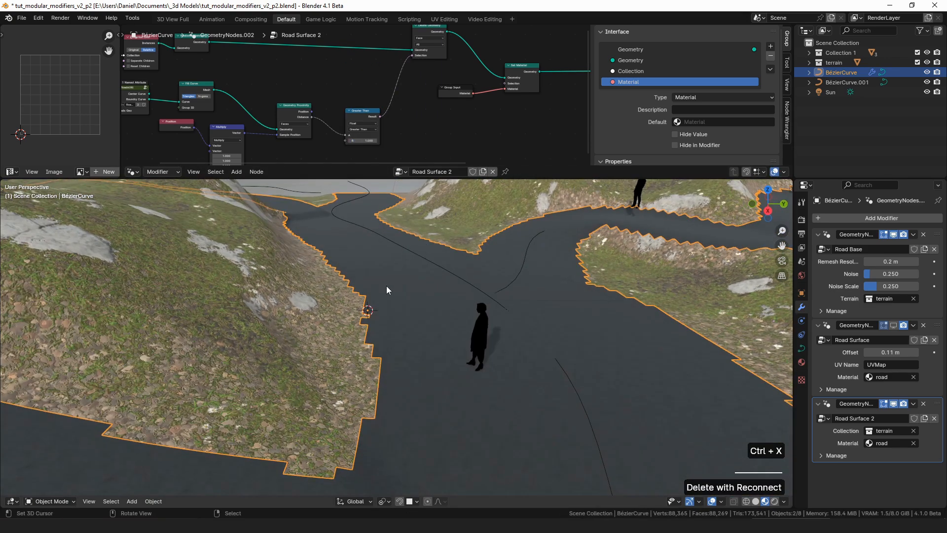
drag(384, 272, 420, 326)
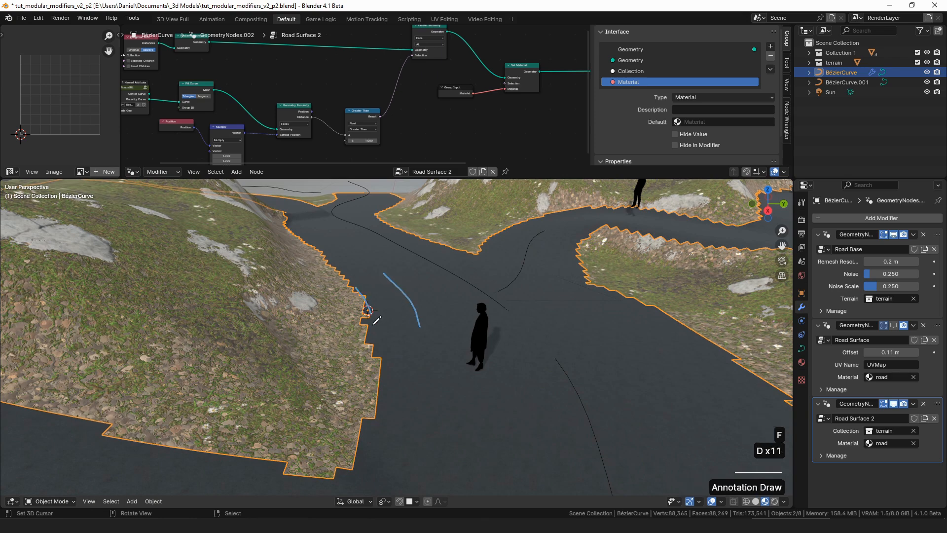
key(ctrl+z)
key(ctrl+z)
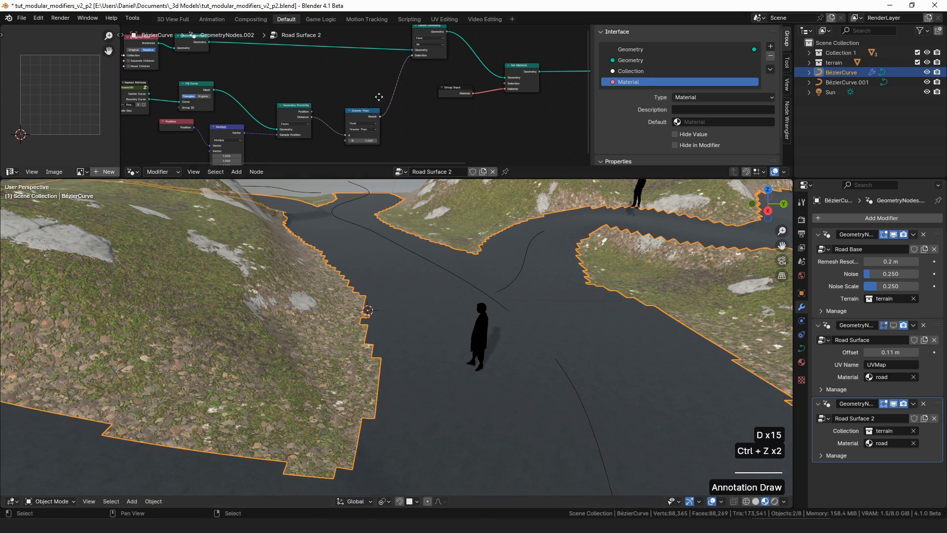
Add a Math Subtract node below Greater Than that subtracts Geometry Proximity's Distance from 1
middle_drag(378, 96, 290, 90)
mouse_move(281, 103)
mouse_down()
mouse_move(252, 90)
mouse_move(274, 94)
mouse_up()
drag(224, 111, 361, 115)
text(subtr)
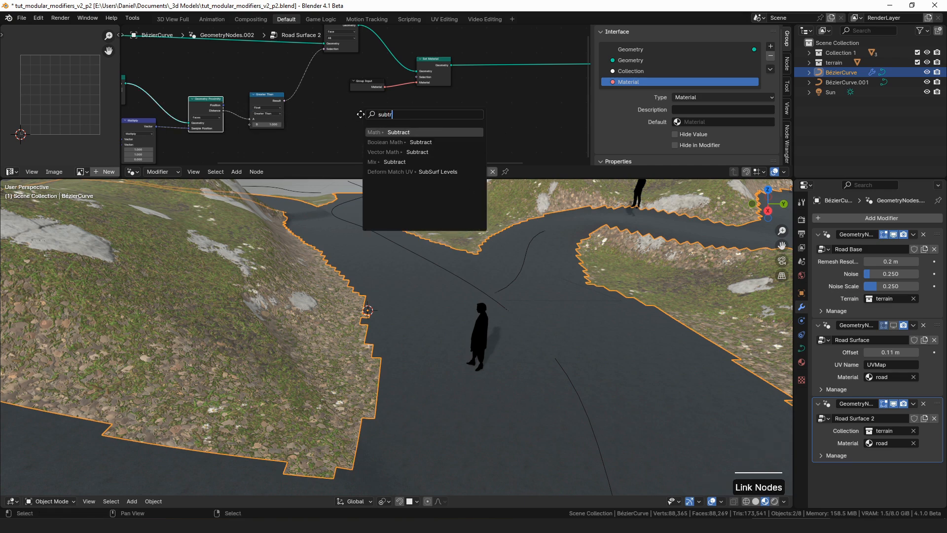
key(Return)
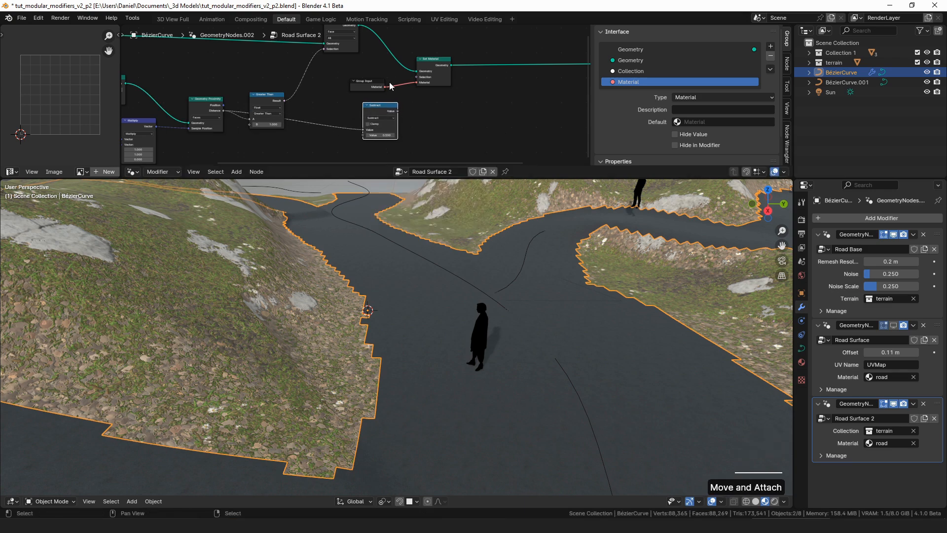
middle_drag(389, 86, 416, 101)
drag(394, 144, 395, 146)
drag(255, 111, 306, 125)
drag(390, 142, 395, 140)
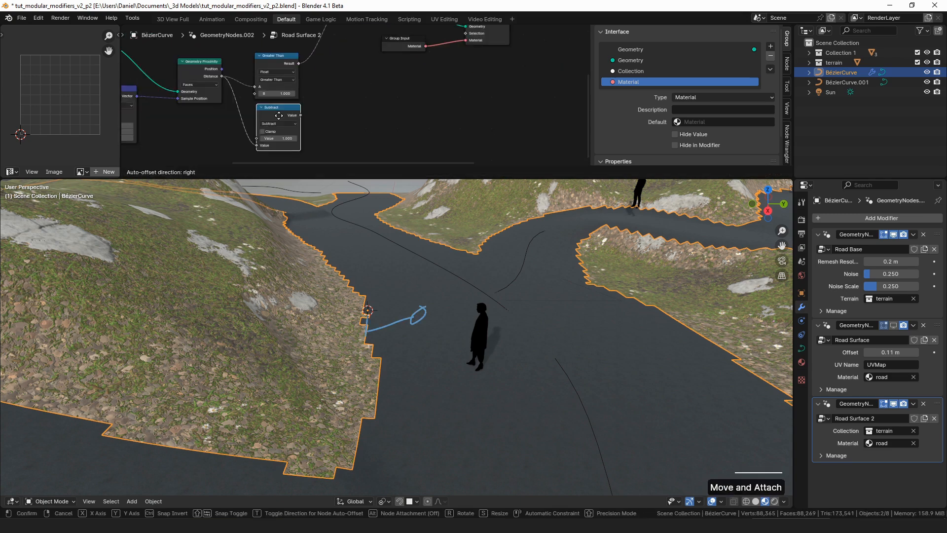
Chain a second Math Subtract node after the first one, subtracting 0.5
drag(277, 114, 368, 116)
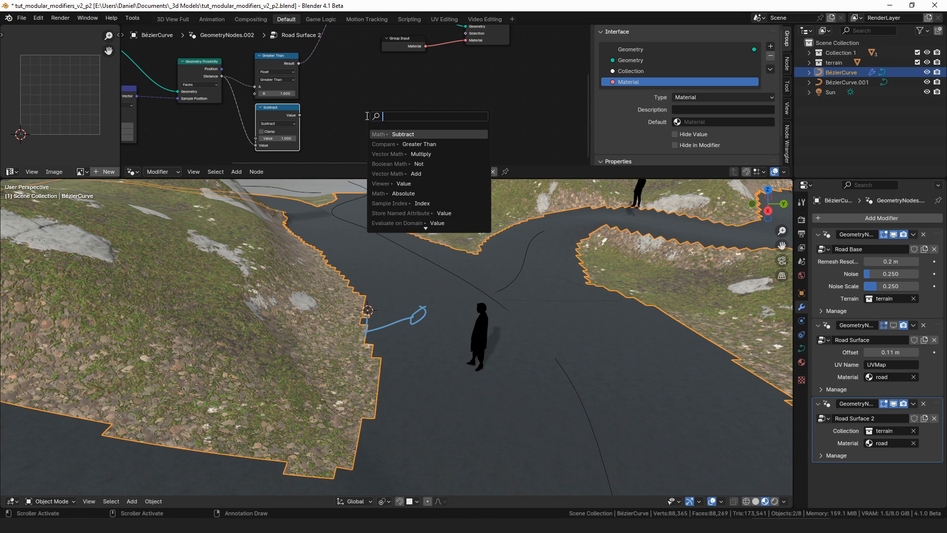
text(sub)
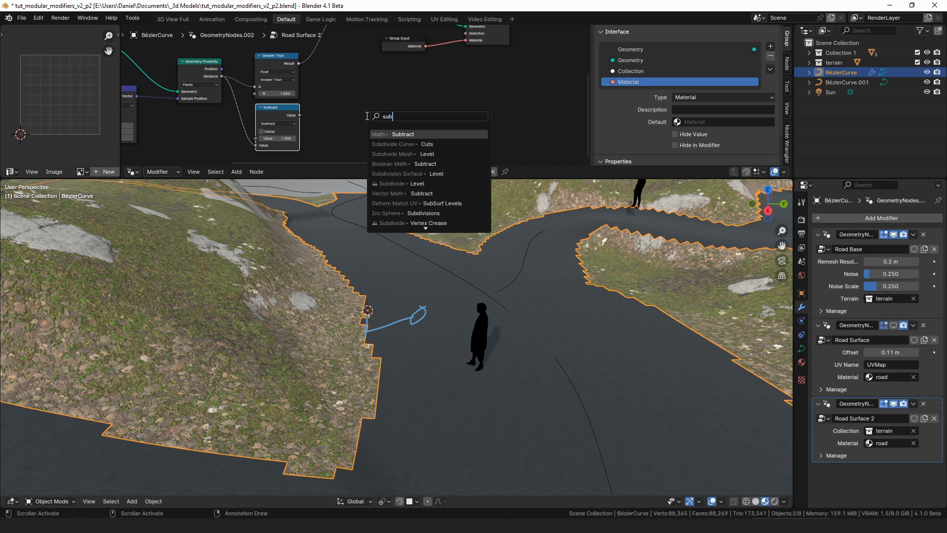
key(Return)
Add a Dual Mesh node from the second Subtract node's output
drag(384, 114, 462, 114)
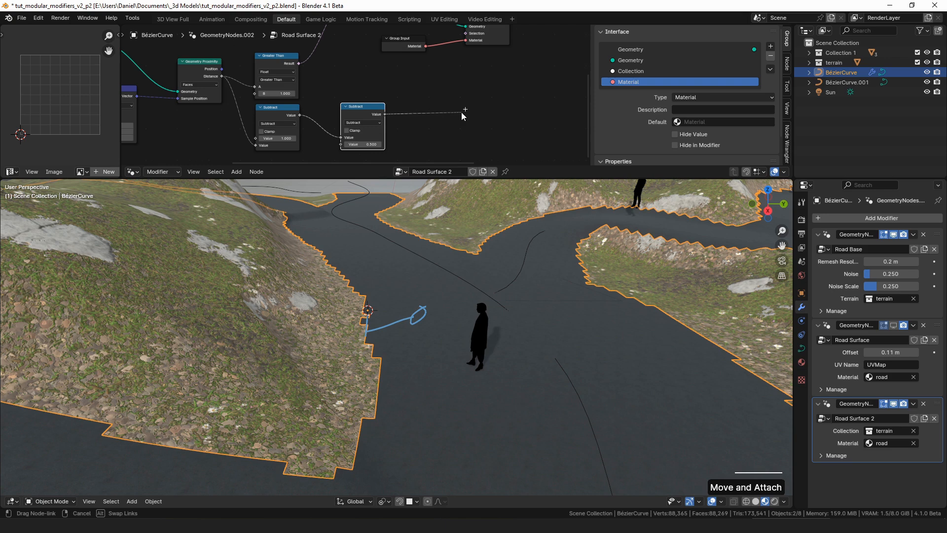
text(dual)
key(Return)
click(463, 112)
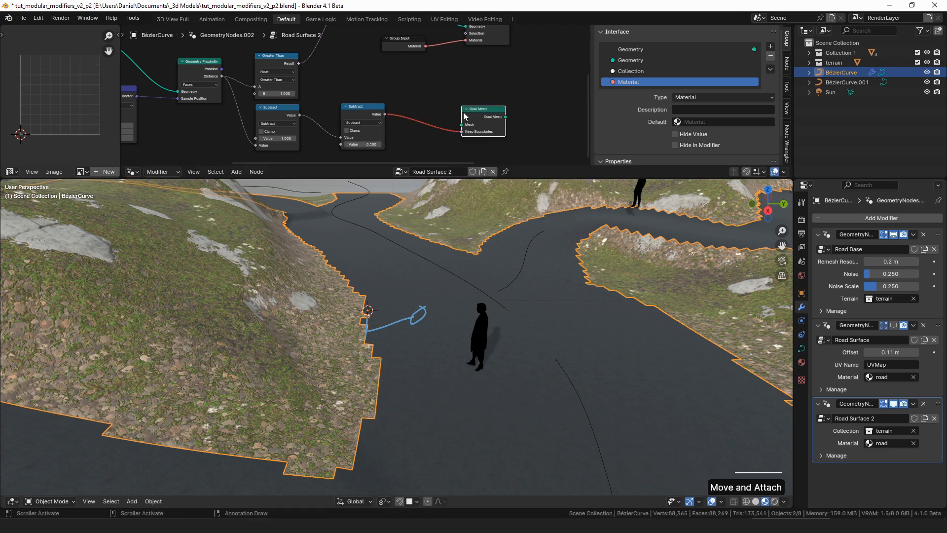
Replace the Dual Mesh node with a Math Multiply node after the second Subtract, multiplying by 0.2
key(ctrl+x)
drag(384, 115, 441, 119)
text(mi)
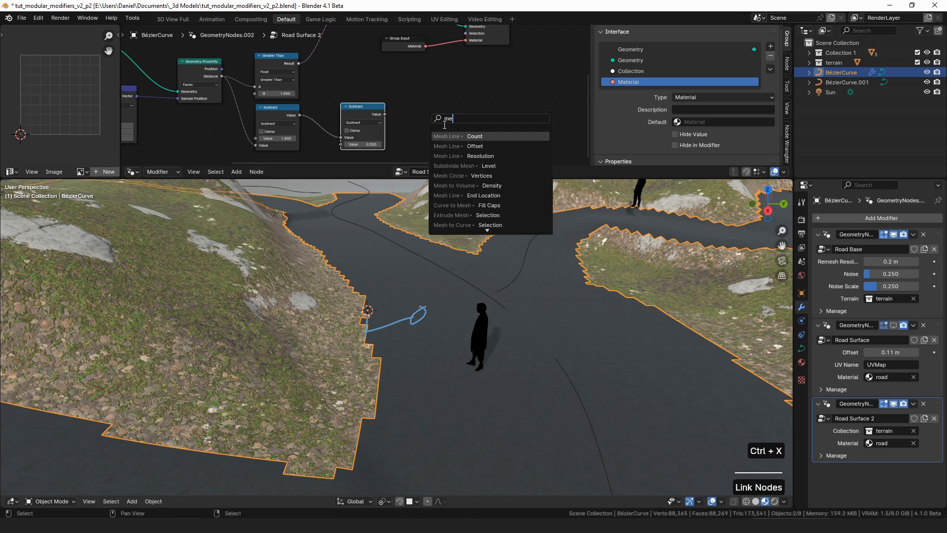
key(BackSpace)
text(ul)
key(Return)
click(413, 122)
drag(373, 113, 364, 114)
middle_drag(421, 142, 409, 118)
click(410, 125)
text(.200)
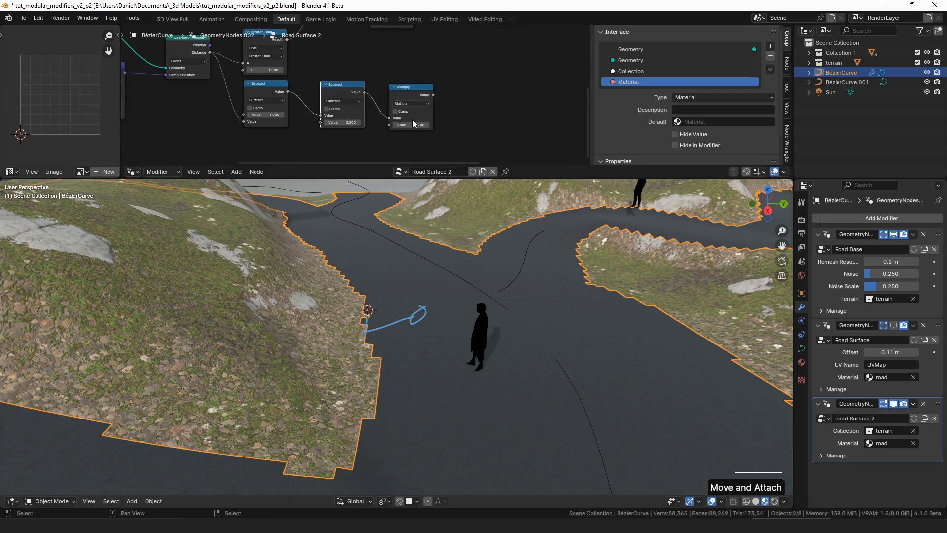
Add another Math Multiply node feeding the first Multiply's second value, with its own second value set to 2
drag(389, 125, 350, 145)
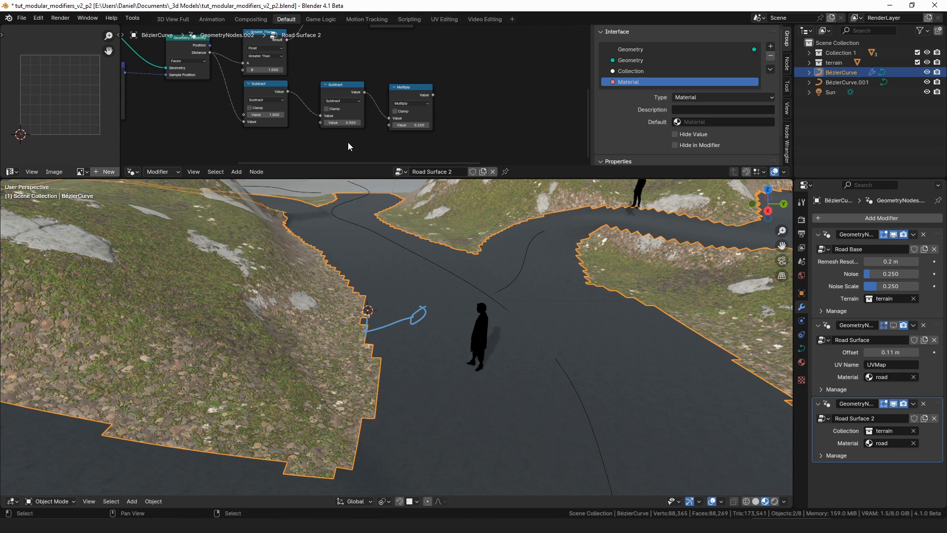
drag(389, 125, 321, 140)
text(em)
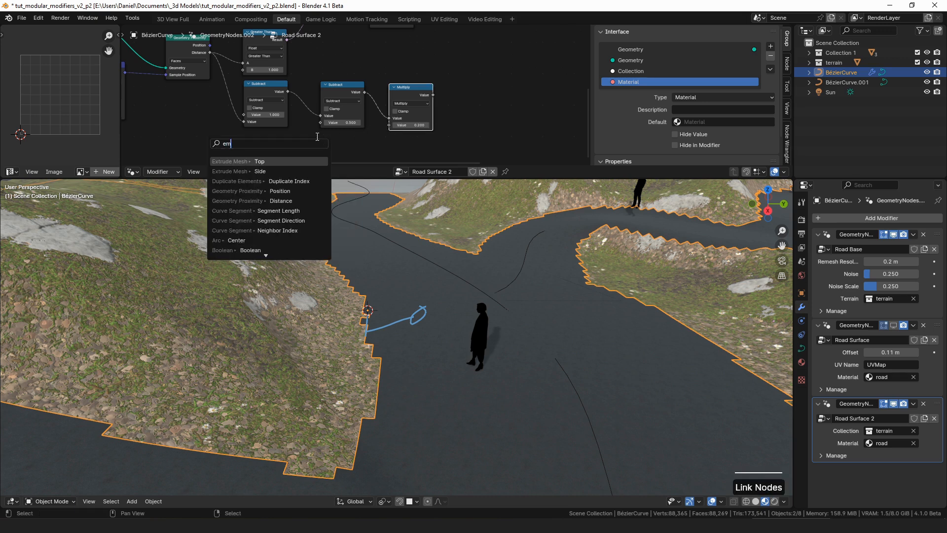
key(BackSpace)
key(BackSpace)
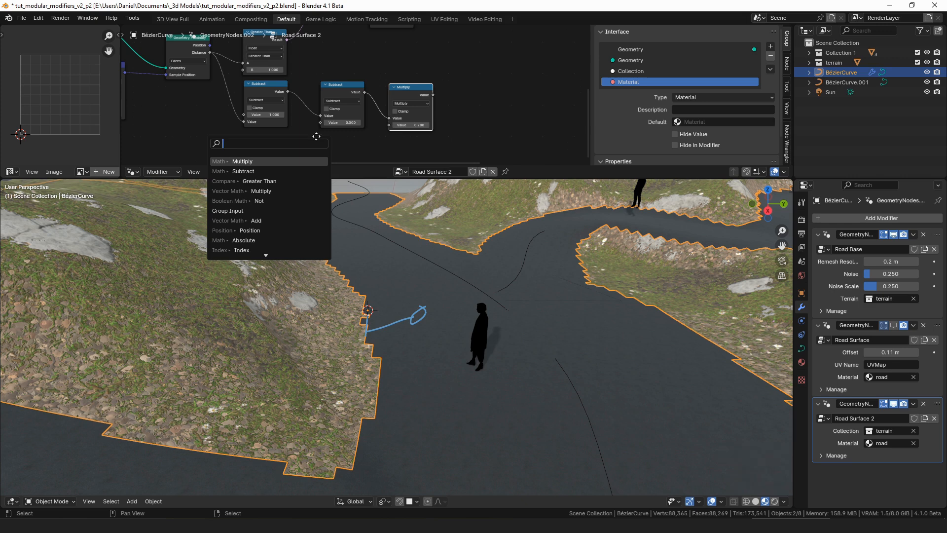
key(Return)
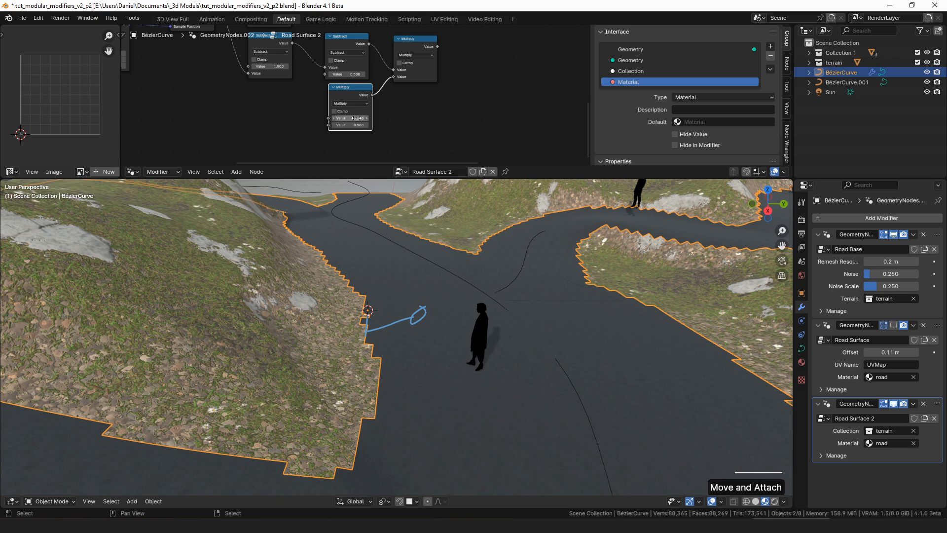
click(344, 119)
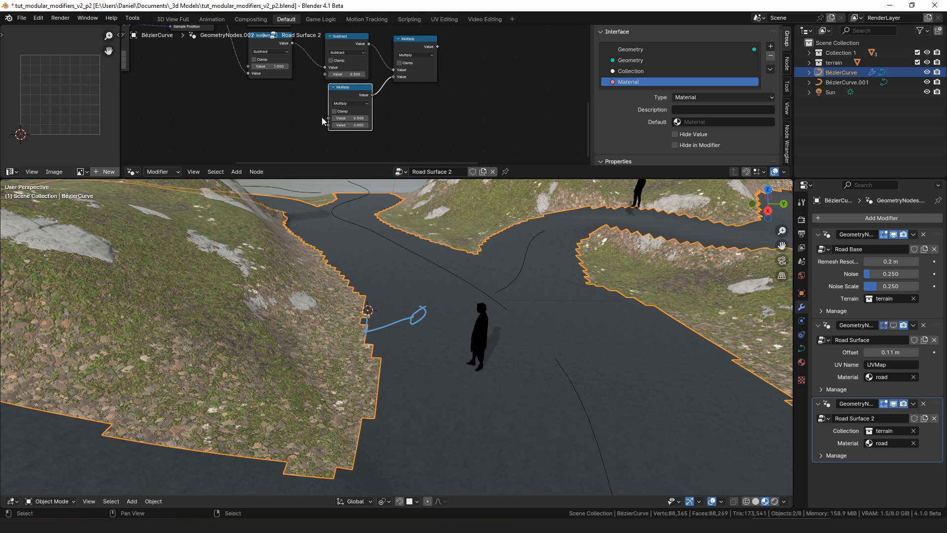
key(shift+a)
text(innpu)
key(Return)
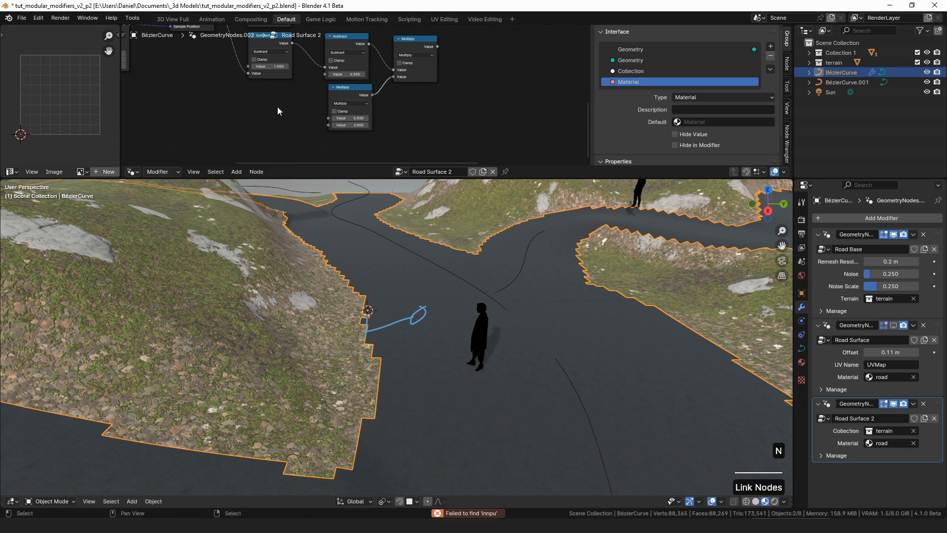
drag(334, 118, 316, 110)
key(ctrl+z)
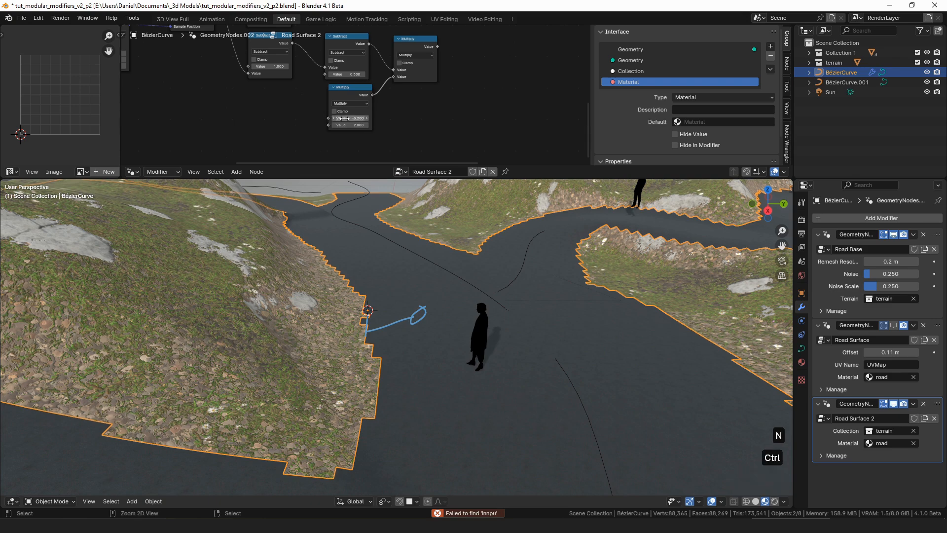
Set the lower Multiply node's first value to 0.2 and connect it to a new Group Input socket
click(362, 121)
text(.2)
key(Return)
drag(328, 118, 177, 112)
text(innp)
key(Return)
Rename the new float input in the group interface as Offset
double_click(642, 91)
key(shift)
text(Height)
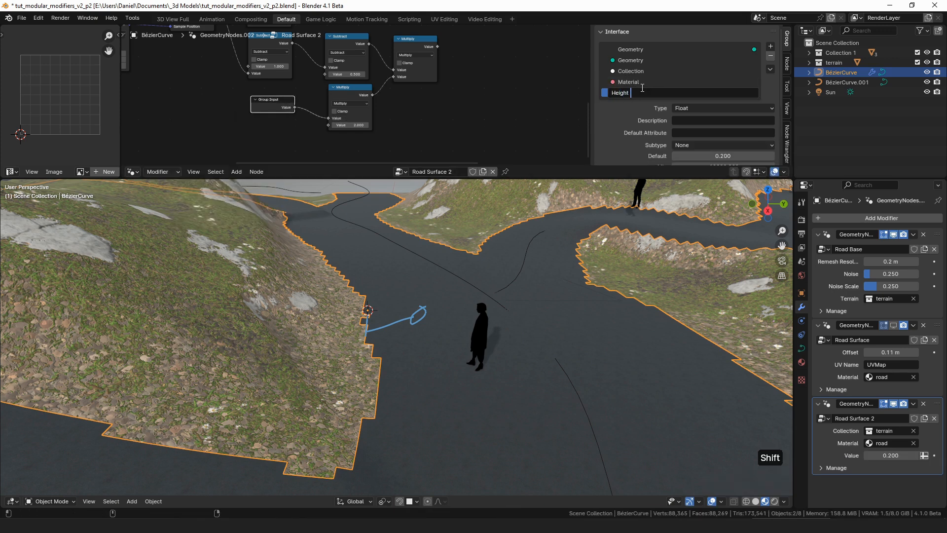
key(ctrl+a)
text(Od)
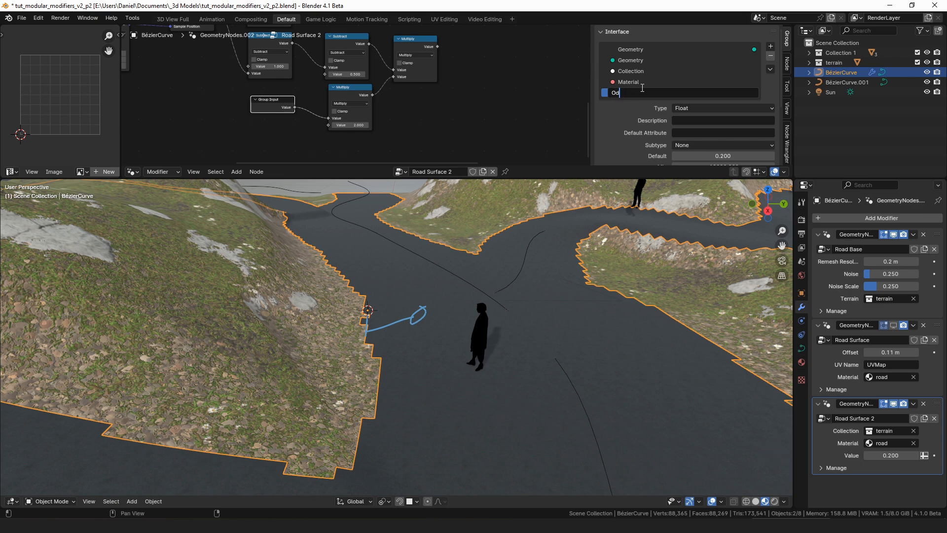
text(fet)
key(BackSpace)
key(BackSpace)
text(set)
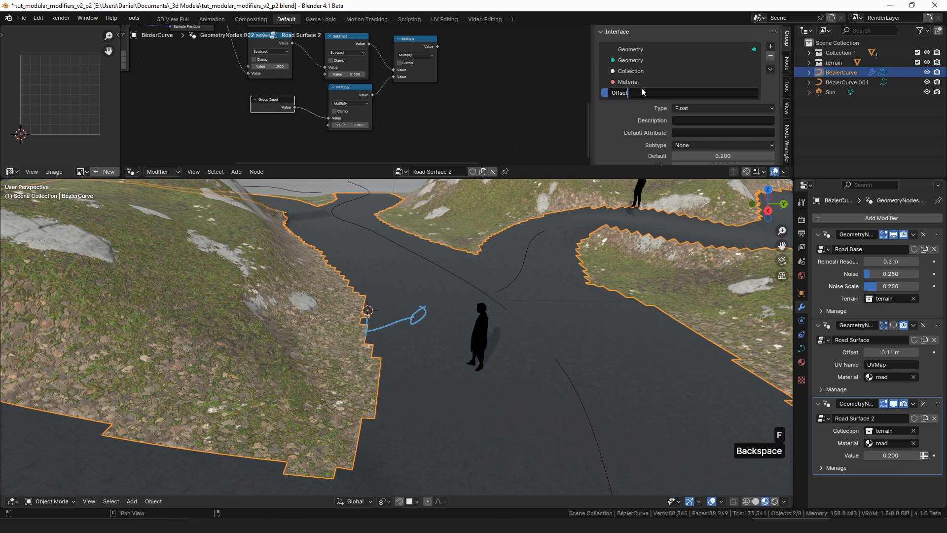
key(Return)
Move the Set Material node and its Group Input further along to free space after Delete Geometry
middle_drag(415, 115, 337, 140)
drag(339, 64, 339, 61)
click(402, 71)
middle_drag(386, 66, 321, 89)
scroll(319, 90, down, 2)
drag(304, 92, 354, 63)
middle_drag(316, 63, 316, 87)
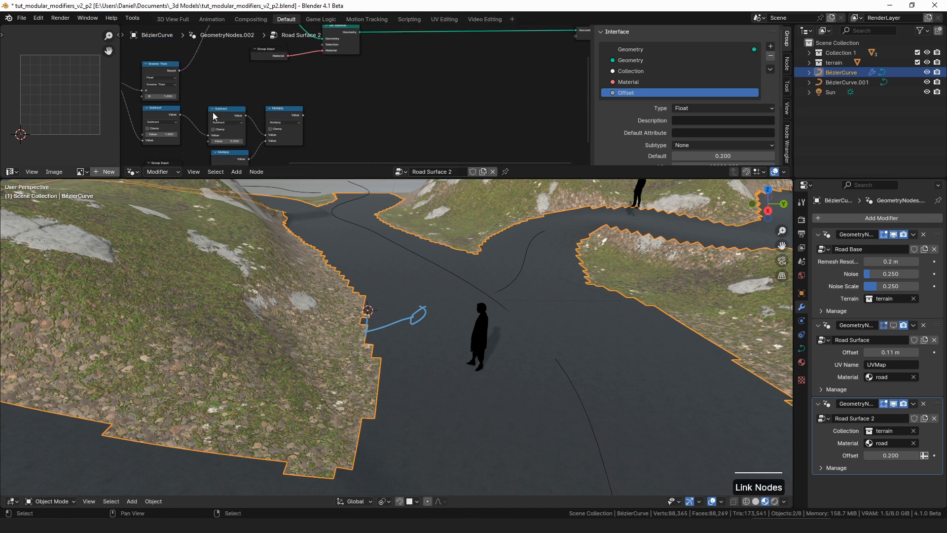
middle_drag(368, 69, 362, 109)
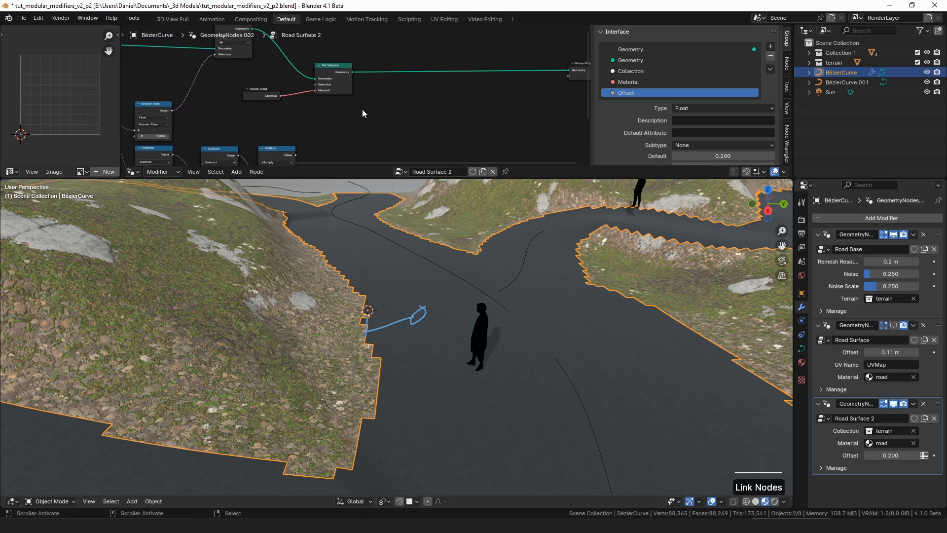
drag(382, 62, 250, 112)
key(g)
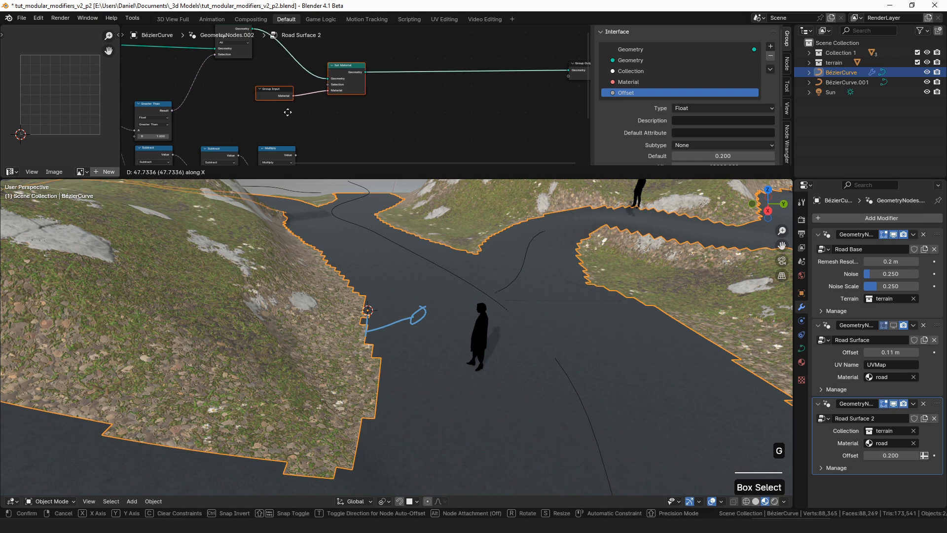
click(447, 112)
click(401, 91)
Add a Set Position node between Delete Geometry and Set Material
middle_drag(298, 59, 312, 89)
drag(265, 59, 315, 98)
text(pos)
key(Return)
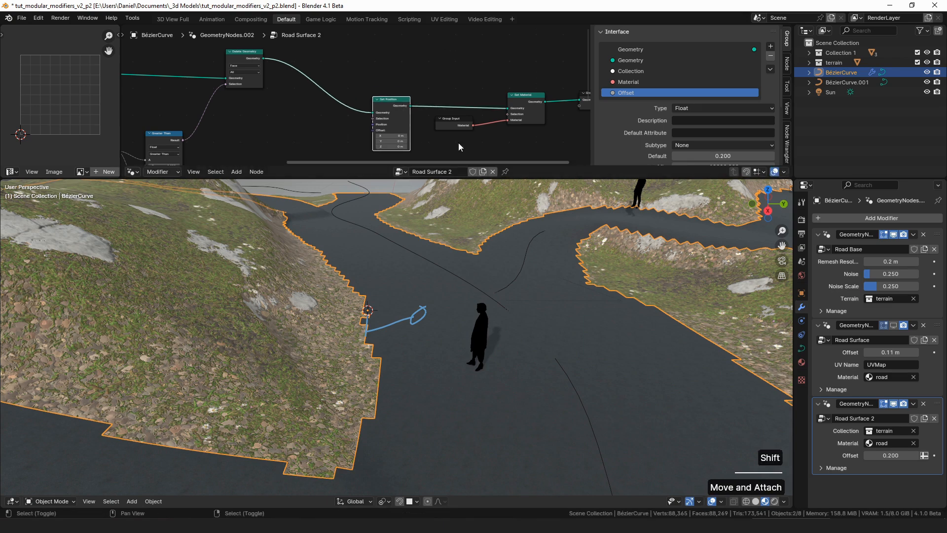
click(383, 48)
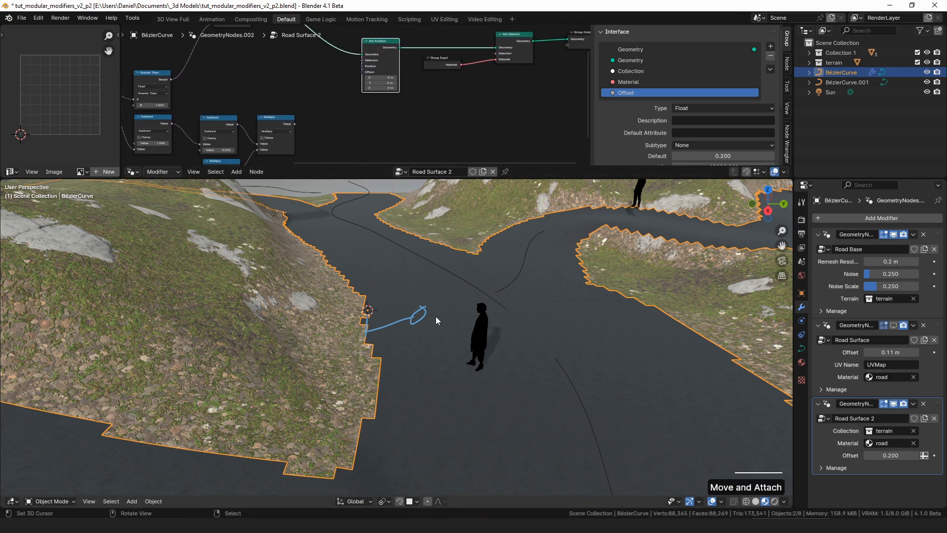
Annotate the road with freehand curves sketching the sloping road edges and the raised surface between them
key(d)
drag(395, 294, 448, 352)
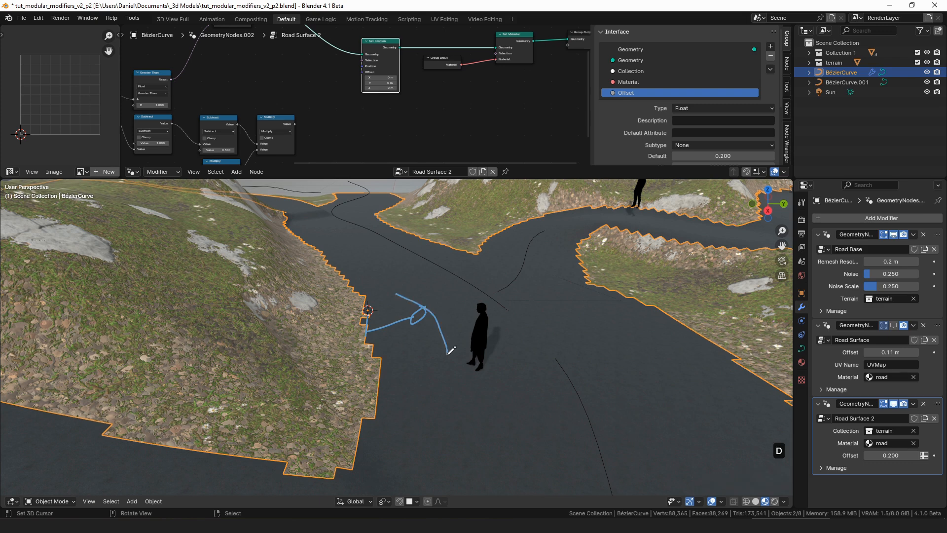
mouse_move(478, 266)
mouse_down()
mouse_move(540, 281)
mouse_move(571, 317)
mouse_up()
mouse_move(407, 299)
mouse_down()
mouse_move(542, 282)
mouse_move(441, 310)
mouse_up()
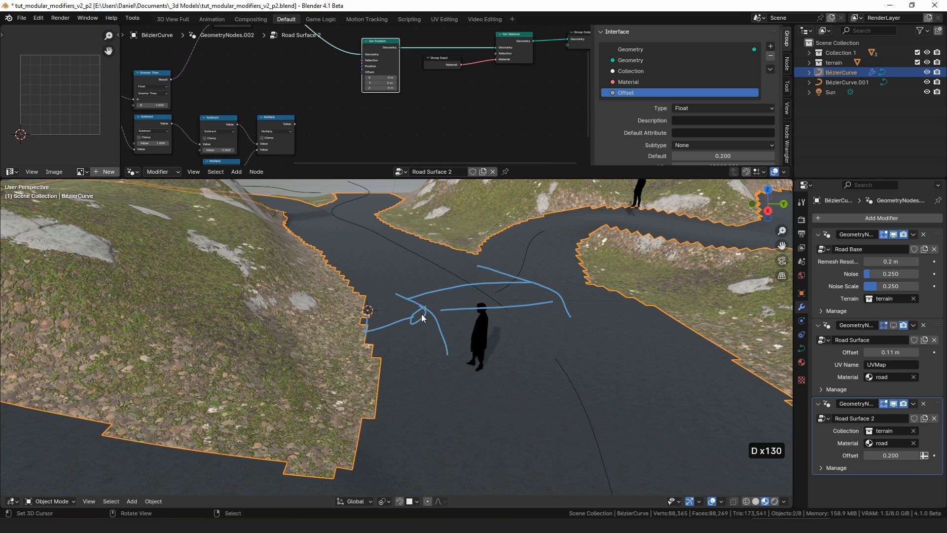
Annotate the jagged road edge with a 0 and a line leading inward to a 1
middle_drag(286, 159, 311, 105)
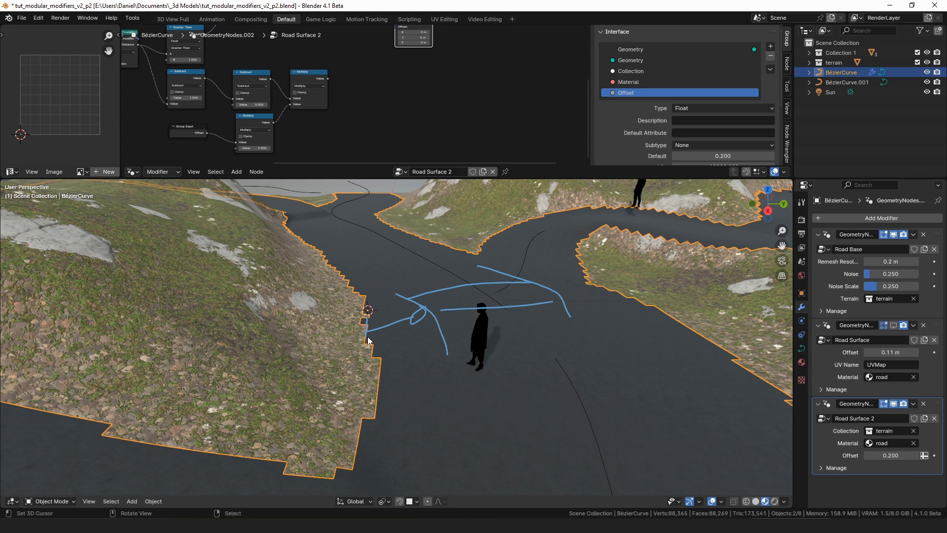
key(d)
key(d)
key(d)
key(d)
key(d)
key(d)
key(d)
key(d)
key(d)
key(d)
key(d)
key(d)
key(d)
key(d)
key(d)
key(d)
key(d)
key(d)
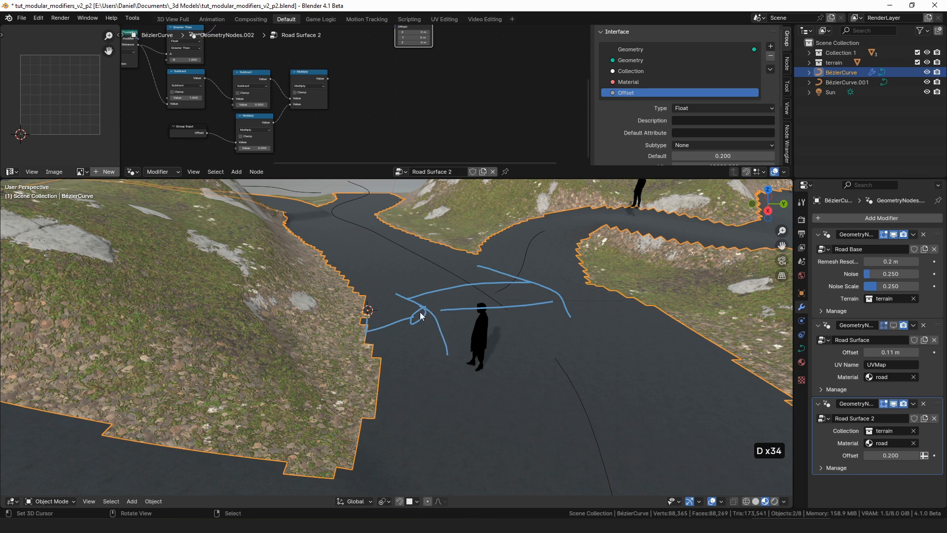
key(d)
key(d)
key(d)
key(d)
key(d)
key(d)
key(d)
key(d)
key(d)
key(d)
key(d)
key(d)
key(d)
key(d)
key(d)
key(d)
key(d)
key(d)
key(d)
key(d)
key(d)
key(d)
key(d)
key(d)
key(d)
key(d)
key(d)
key(d)
key(d)
key(d)
key(d)
key(d)
key(d)
key(d)
key(d)
key(d)
scroll(224, 113, up, 3)
key(d)
key(d)
key(d)
key(d)
key(d)
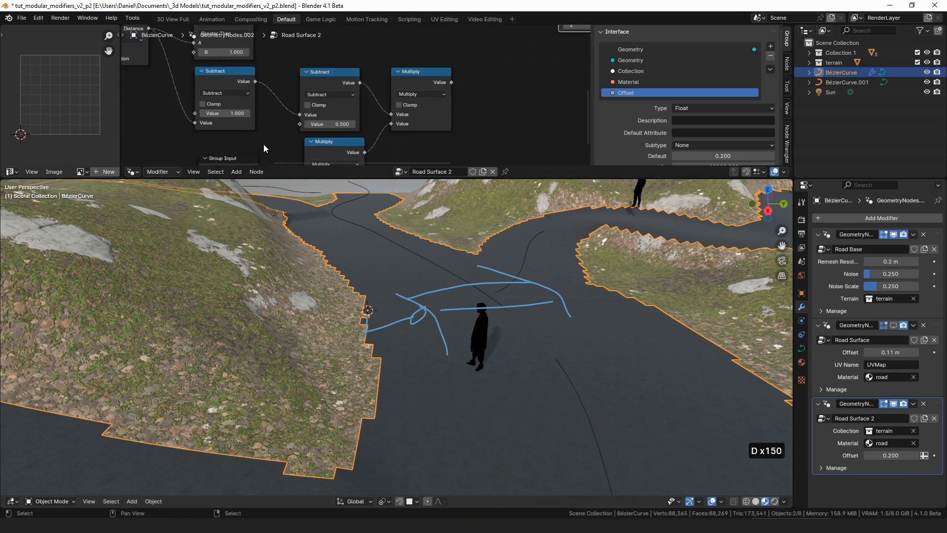
mouse_move(392, 353)
mouse_down()
mouse_move(371, 345)
mouse_move(385, 357)
mouse_up()
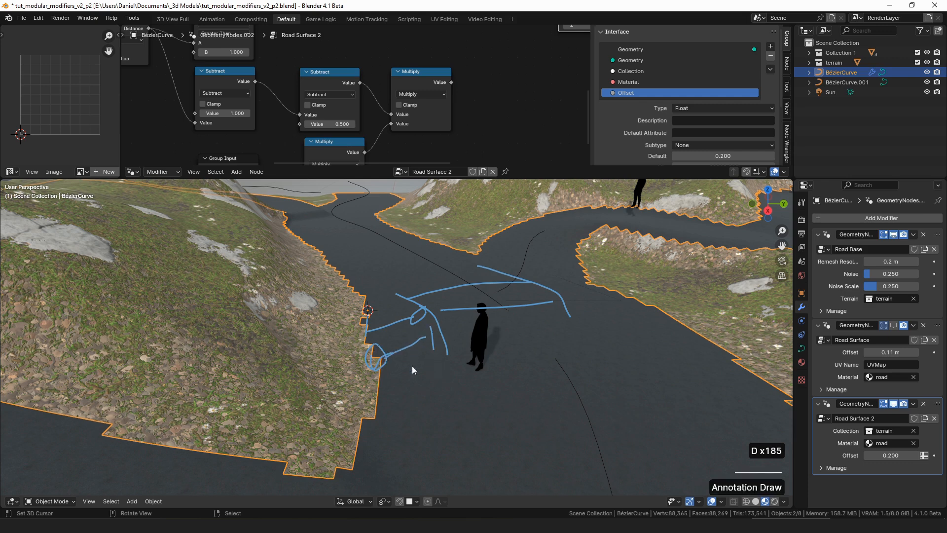
Annotate the values -.5 and .5 joined by a line below the 0 to 1 sketch
key(d)
key(d)
key(d)
key(d)
key(d)
key(d)
key(d)
drag(384, 392, 428, 354)
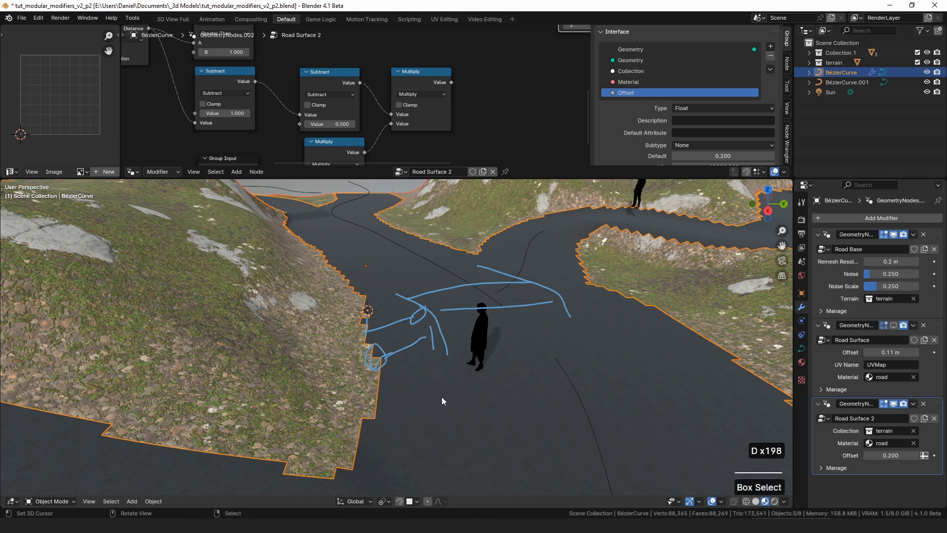
key(d)
key(d)
key(d)
key(d)
key(d)
key(d)
key(d)
key(d)
key(d)
key(d)
key(d)
key(d)
drag(370, 396, 400, 387)
drag(388, 407, 389, 408)
key(d)
key(d)
key(d)
key(d)
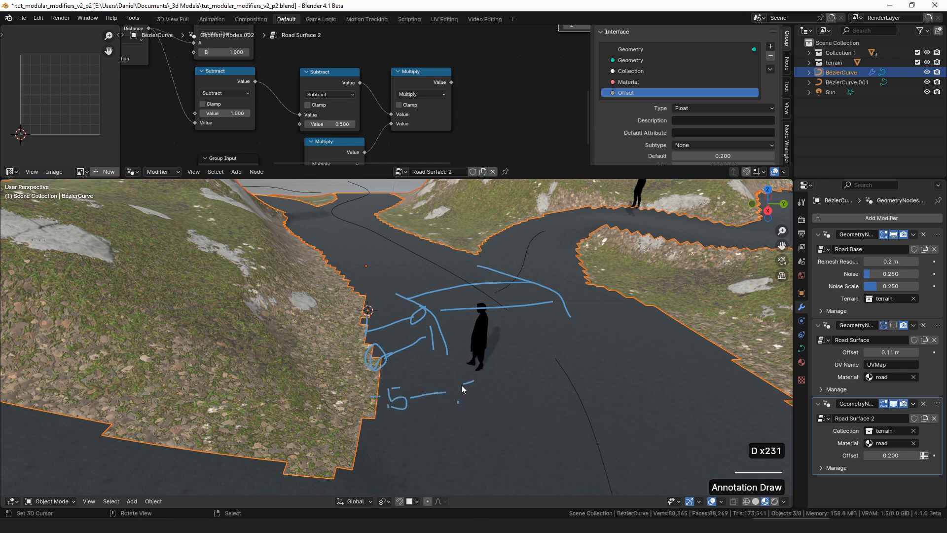
Connect a new Combine XYZ node to Set Position's Offset and feed the final Multiply value into its Z
middle_drag(349, 135, 353, 85)
drag(342, 98, 338, 102)
drag(240, 113, 239, 110)
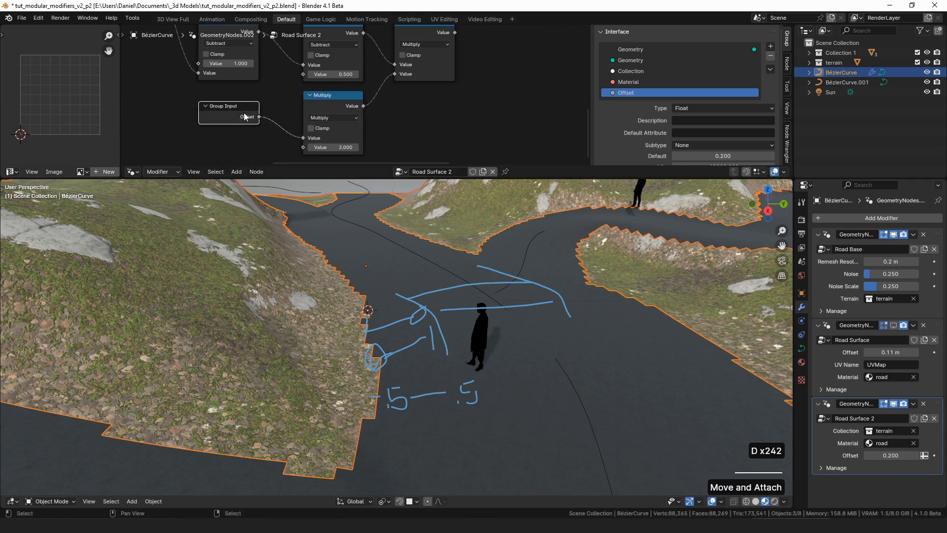
middle_drag(405, 57, 359, 115)
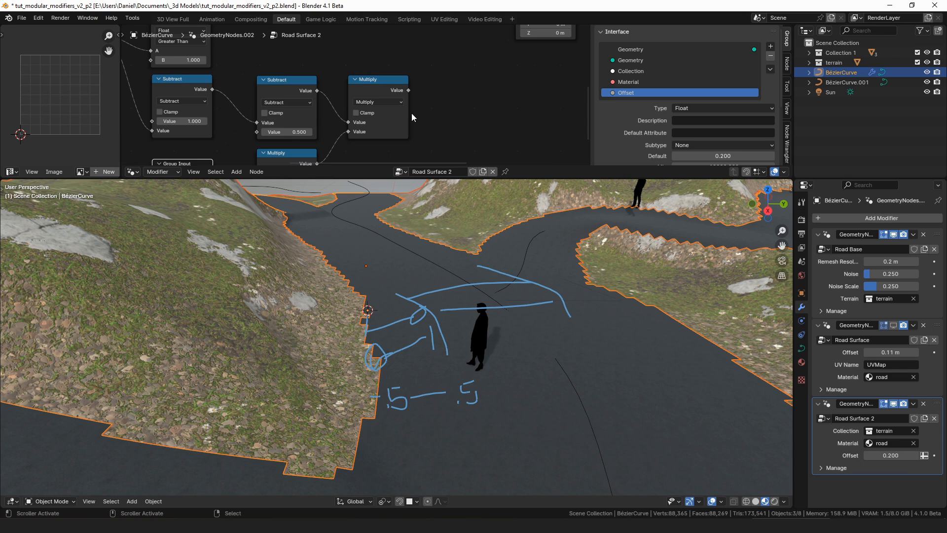
middle_drag(465, 94, 405, 117)
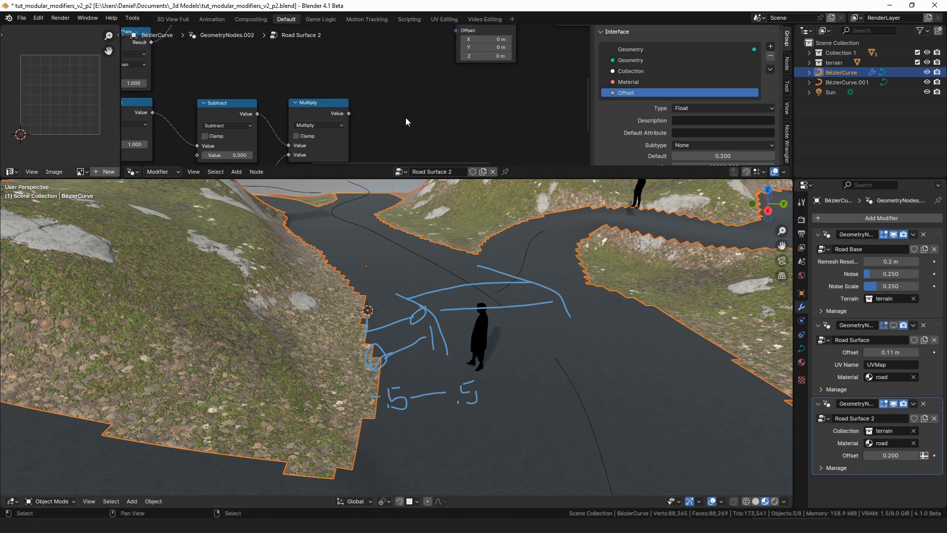
drag(455, 30, 346, 59)
text(combin)
key(Return)
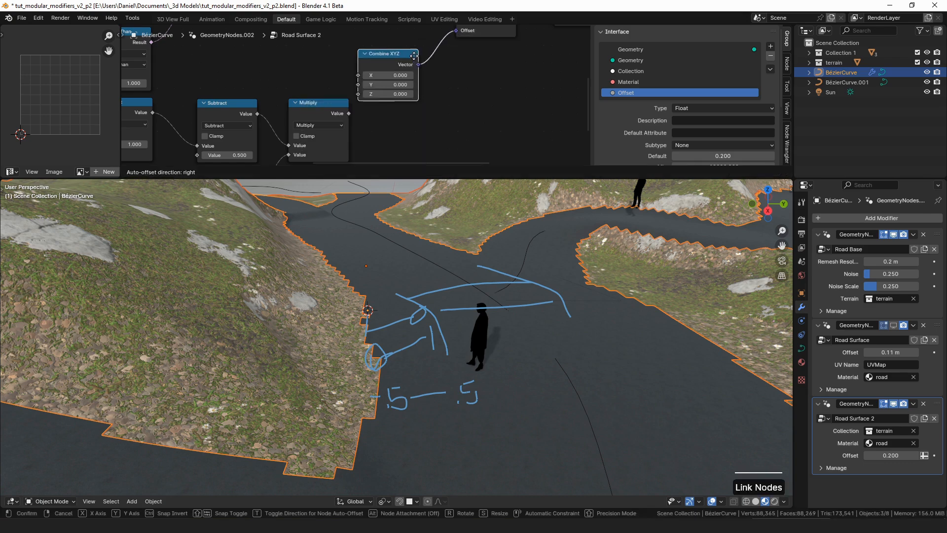
click(376, 105)
drag(349, 113, 365, 89)
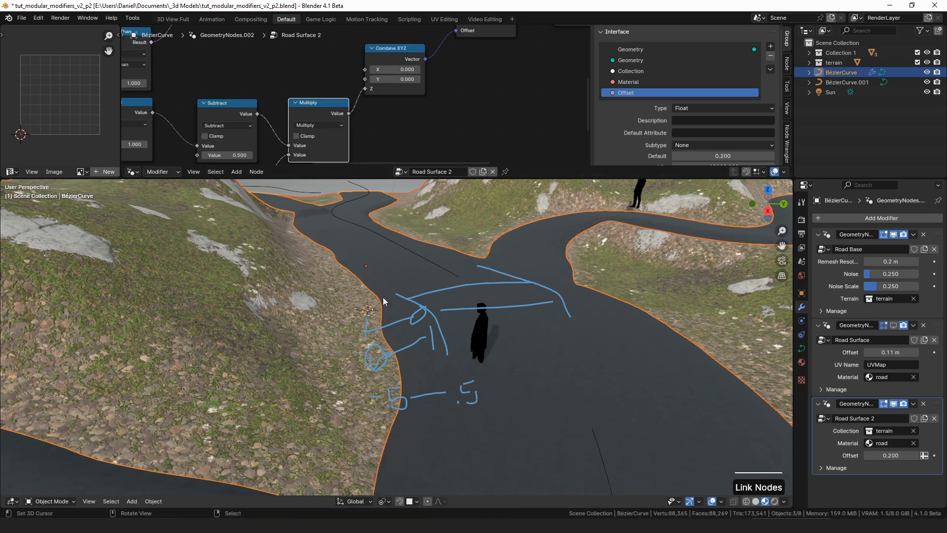
middle_drag(381, 326, 540, 338)
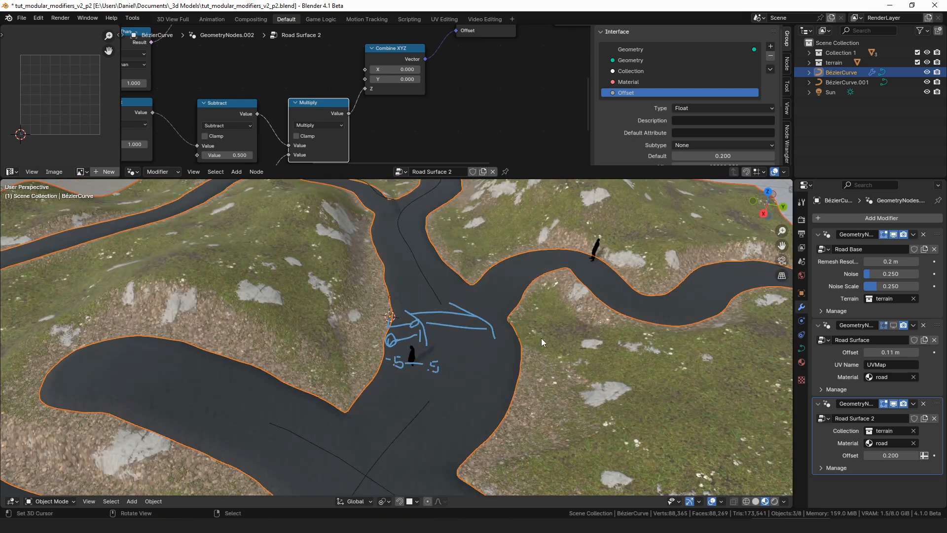
Hide the Road Surface 2 modifier in the viewport and show the original Road Surface modifier
middle_drag(546, 336, 409, 337)
middle_drag(617, 338, 587, 320)
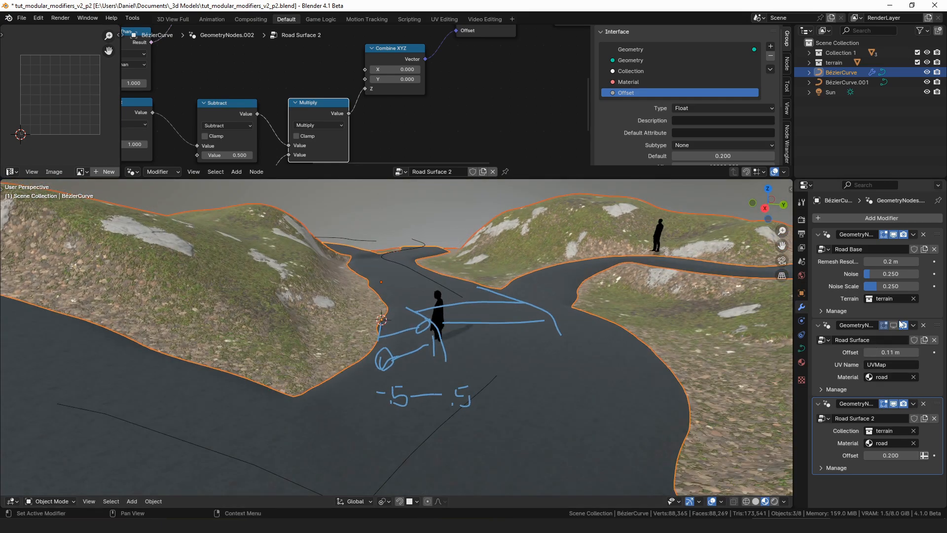
click(893, 403)
click(893, 325)
middle_drag(530, 301, 408, 329)
scroll(513, 381, down, 4)
scroll(415, 351, up, 7)
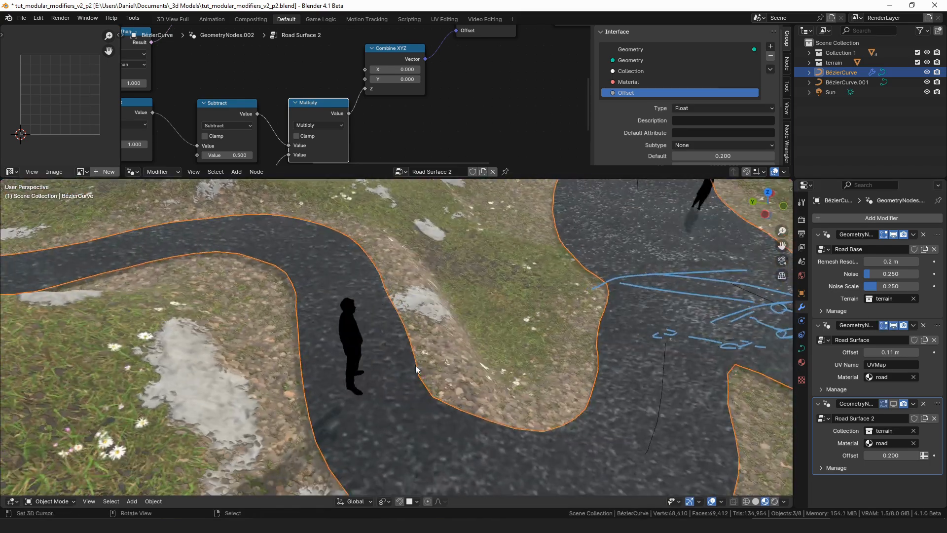
mouse_move(348, 385)
mouse_down()
mouse_move(378, 358)
mouse_move(345, 395)
mouse_up()
mouse_move(448, 365)
middle_down()
mouse_move(404, 372)
mouse_move(385, 312)
mouse_move(380, 332)
mouse_move(369, 321)
middle_up()
key(ctrl+z)
scroll(369, 306, down, 7)
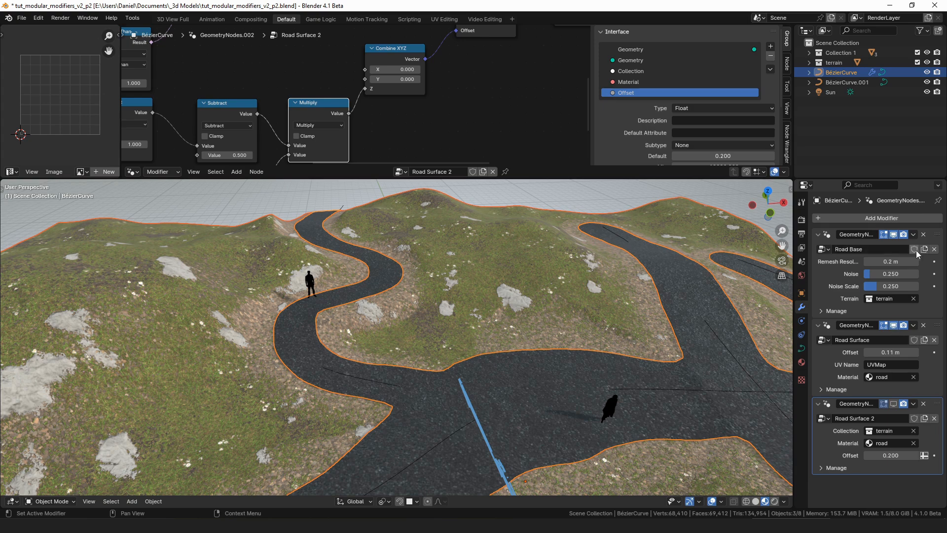
Select the terrain, hide its Road modifier in the viewport and inspect how the road surface meets the unflattened ground
click(645, 314)
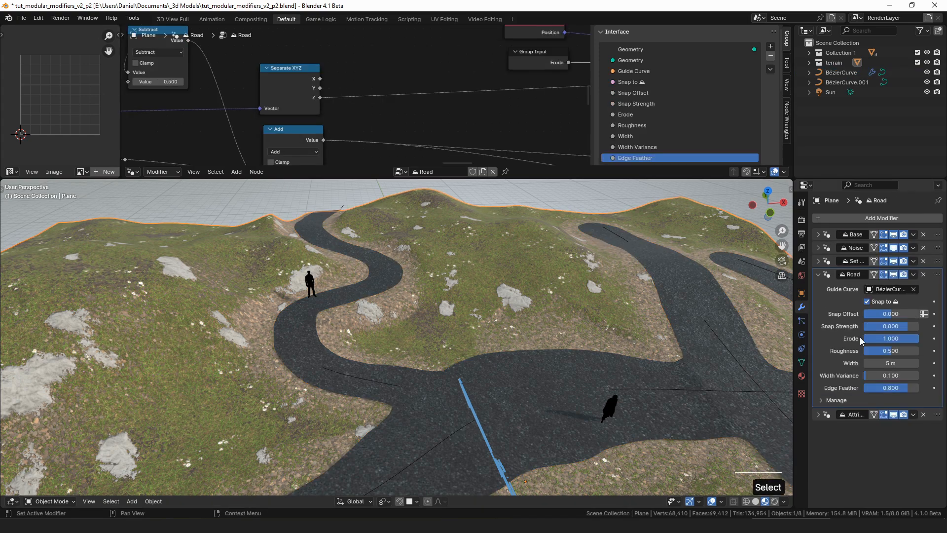
click(894, 275)
middle_drag(530, 335, 348, 393)
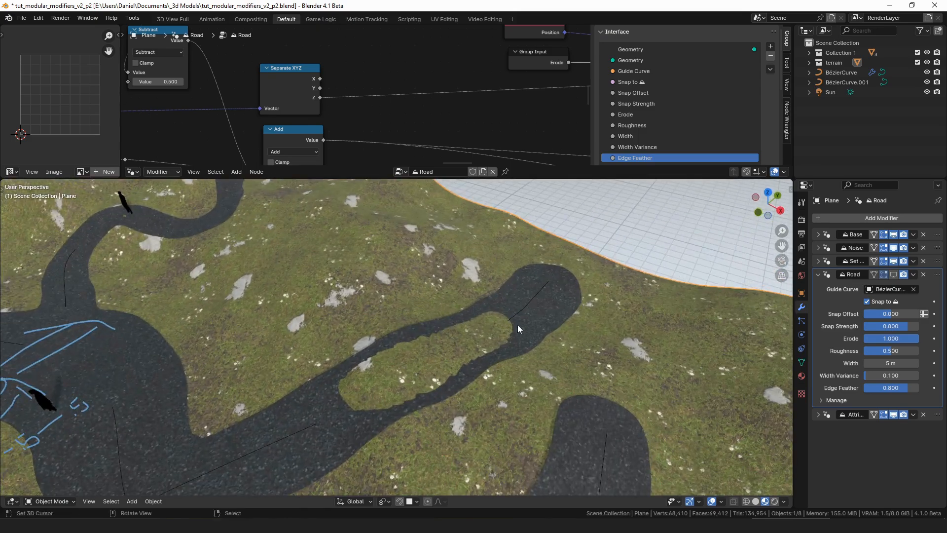
middle_drag(410, 373, 514, 222)
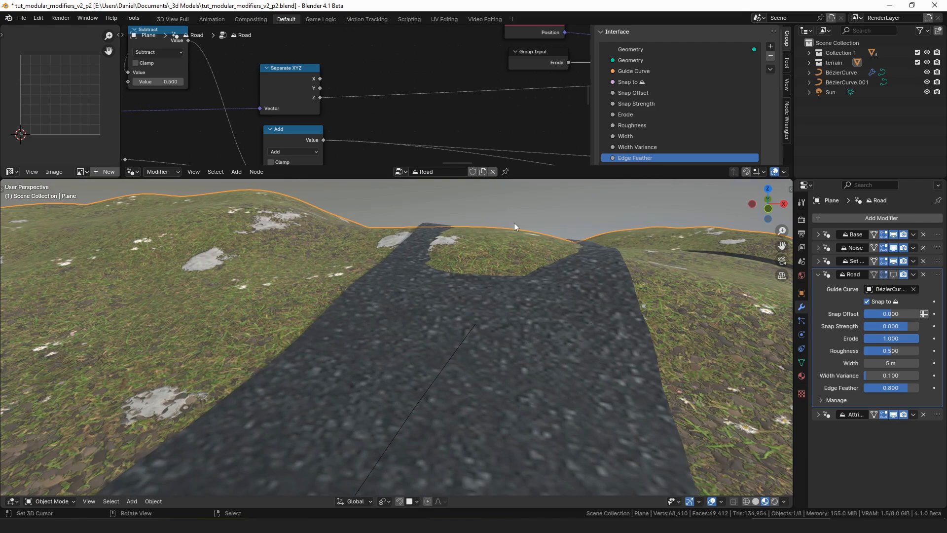
middle_drag(616, 294, 531, 297)
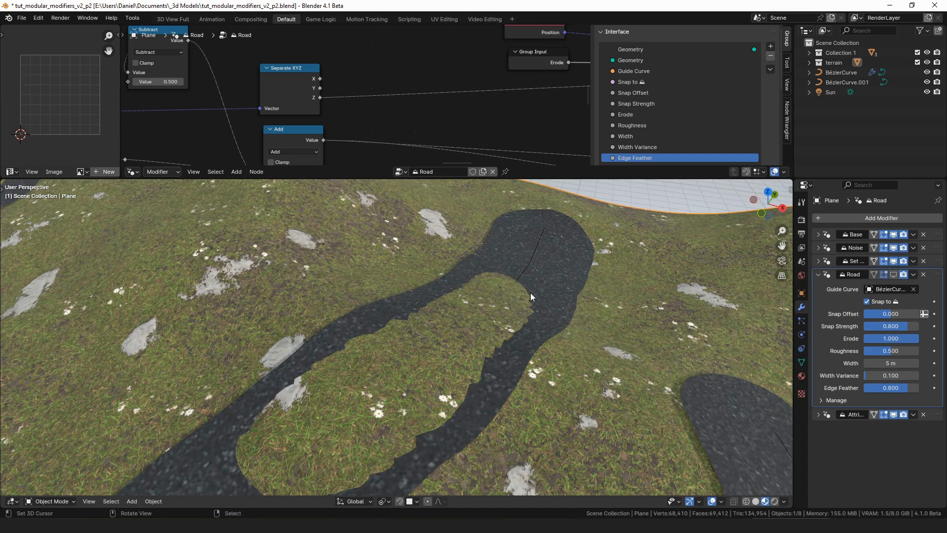
scroll(531, 292, down, 8)
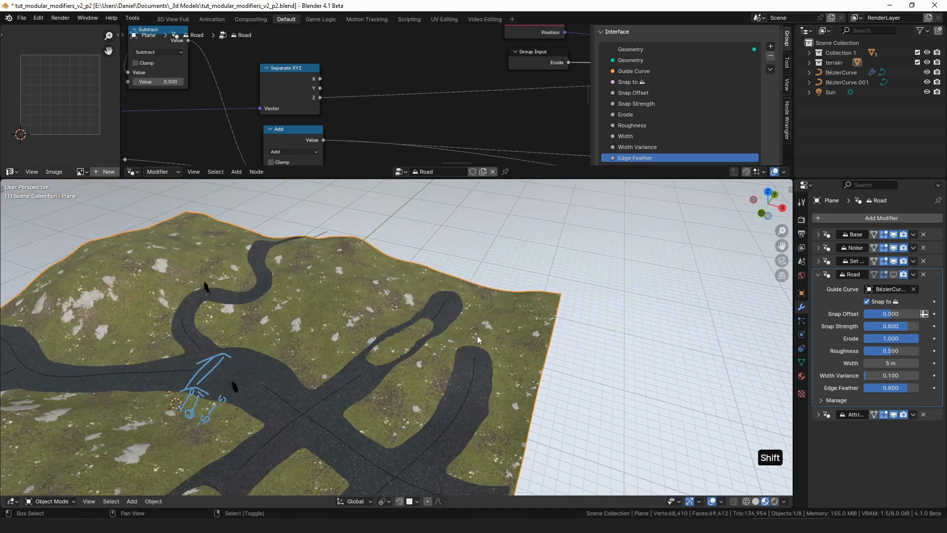
Select the road curve, hide its Road Surface modifier in the viewport and show Road Surface 2
middle_drag(486, 289, 480, 328)
click(478, 332)
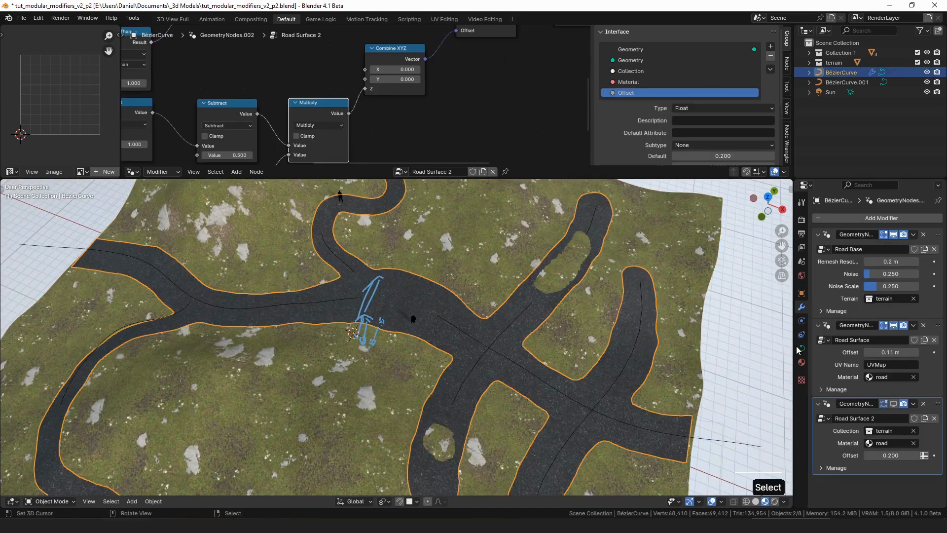
click(893, 325)
click(893, 404)
middle_drag(463, 212, 581, 278)
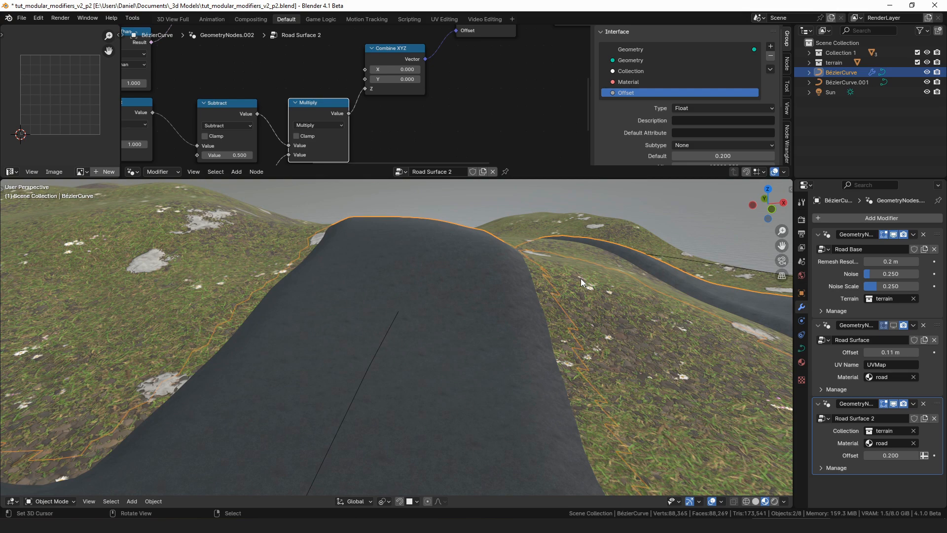
Set the Road Surface 2 modifier's Offset to 0.01, deselect everything and view the road over the terrain
click(888, 454)
key(BackSpace)
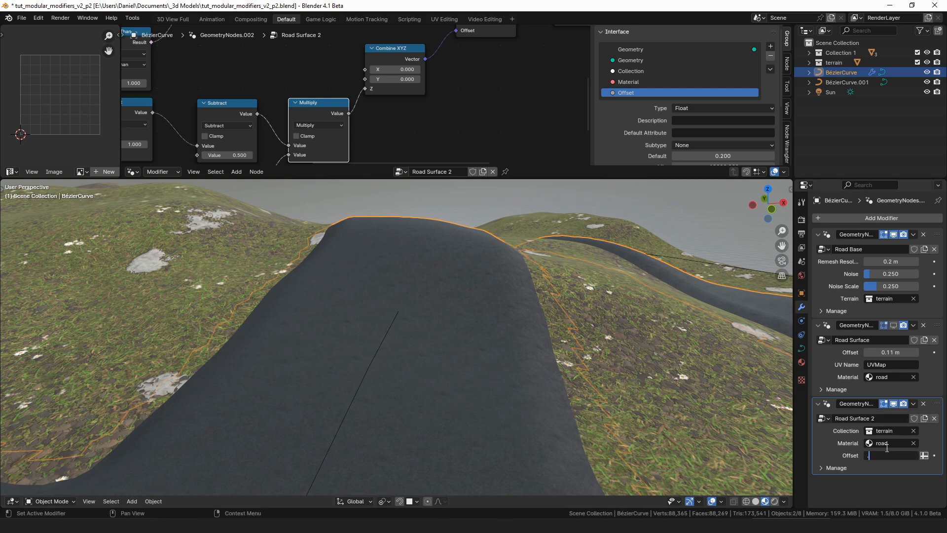
text(.01)
key(Return)
middle_drag(563, 256, 531, 344)
key(a)
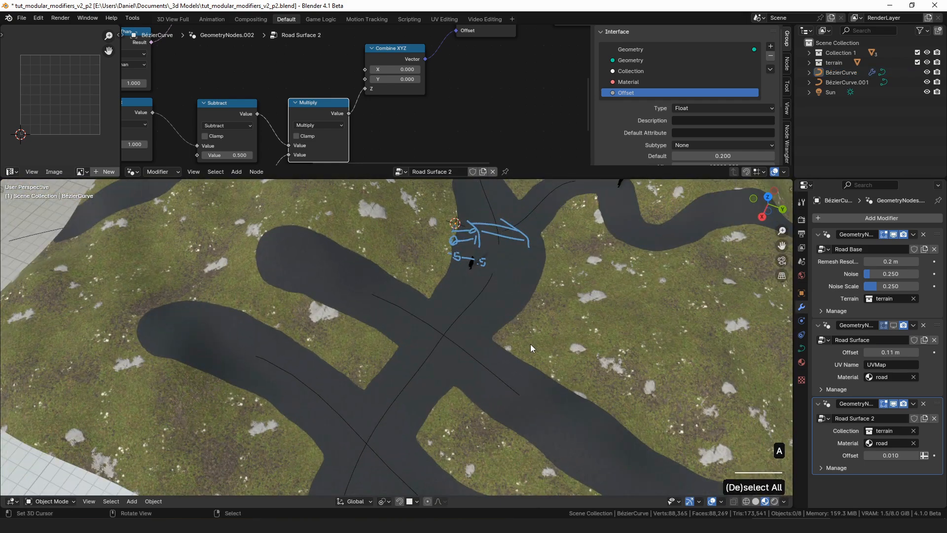
middle_drag(530, 344, 499, 307)
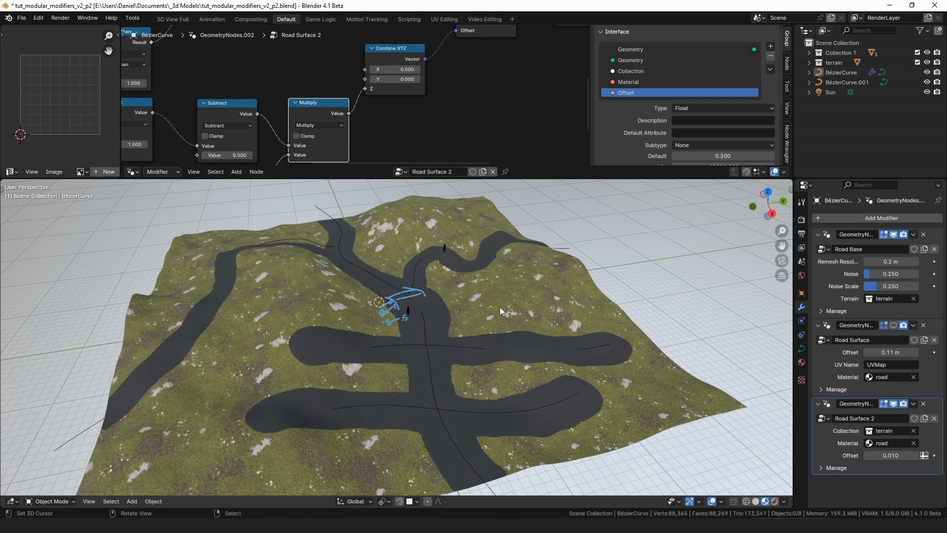
middle_drag(418, 295, 430, 320)
shift+middle_drag(492, 323, 527, 341)
Switch the viewport display from Road Surface 2 back to the Road Surface modifier
click(894, 325)
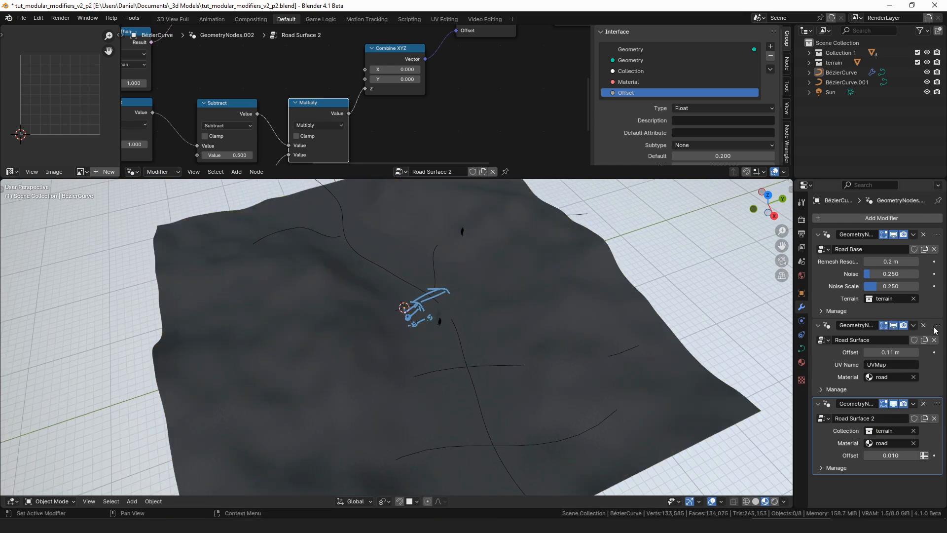
click(932, 326)
click(893, 325)
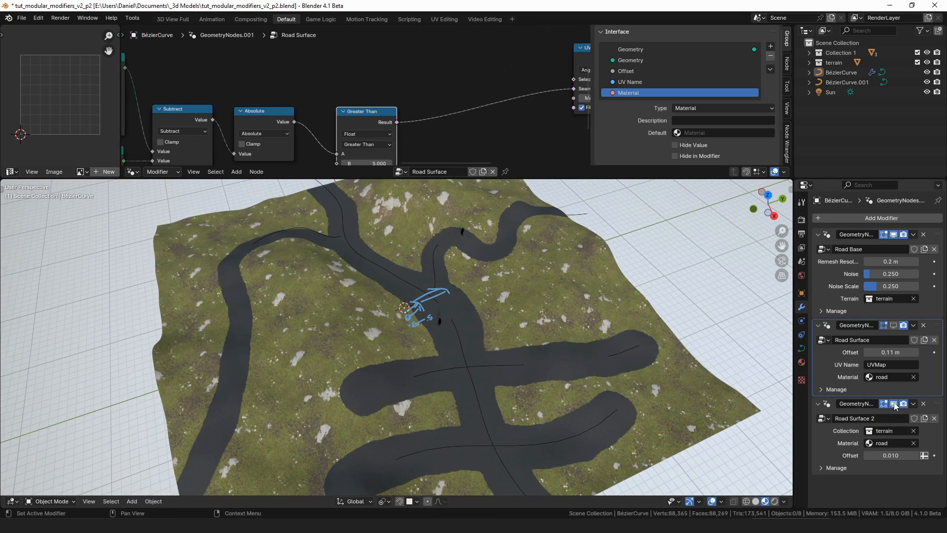
click(894, 403)
click(894, 325)
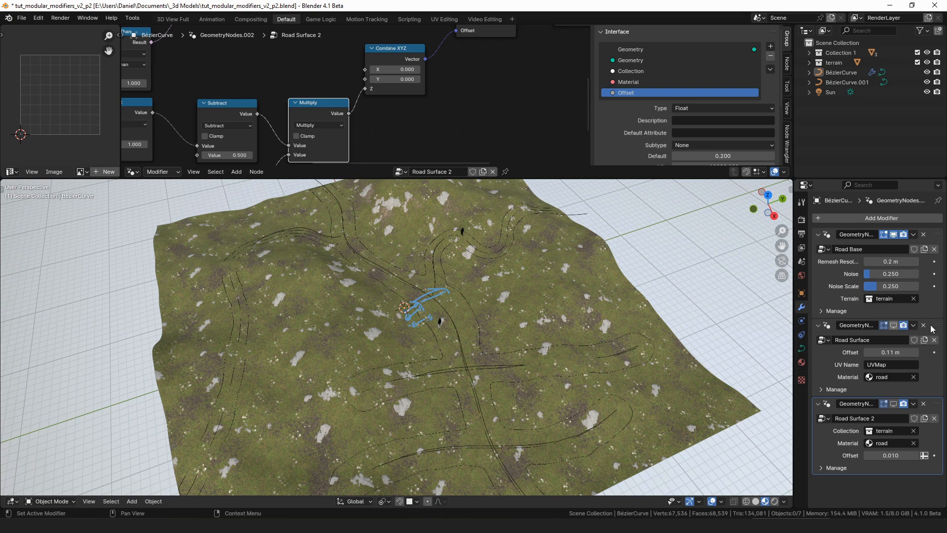
Select the terrain and turn its Road modifier's viewport display back on
middle_drag(581, 289, 569, 268)
click(569, 268)
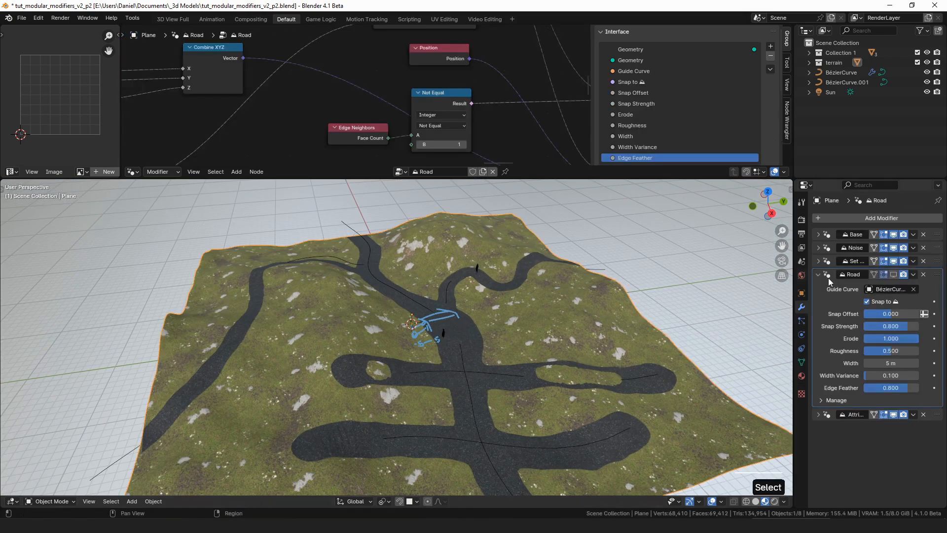
click(893, 277)
Select the road curve and bring up the output end of its Road Surface modifier's node tree
click(482, 383)
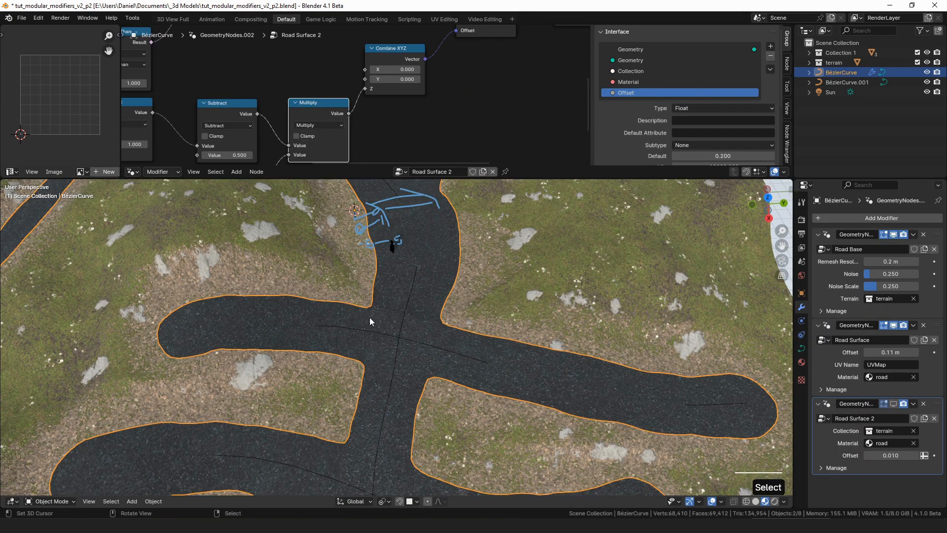
click(931, 334)
scroll(466, 88, down, 4)
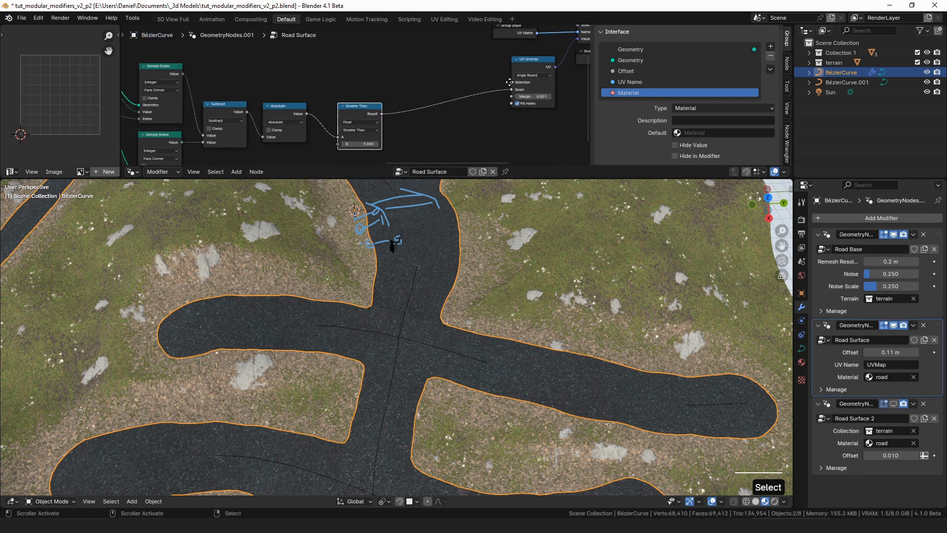
middle_drag(466, 87, 360, 118)
drag(403, 103, 358, 122)
text(cap)
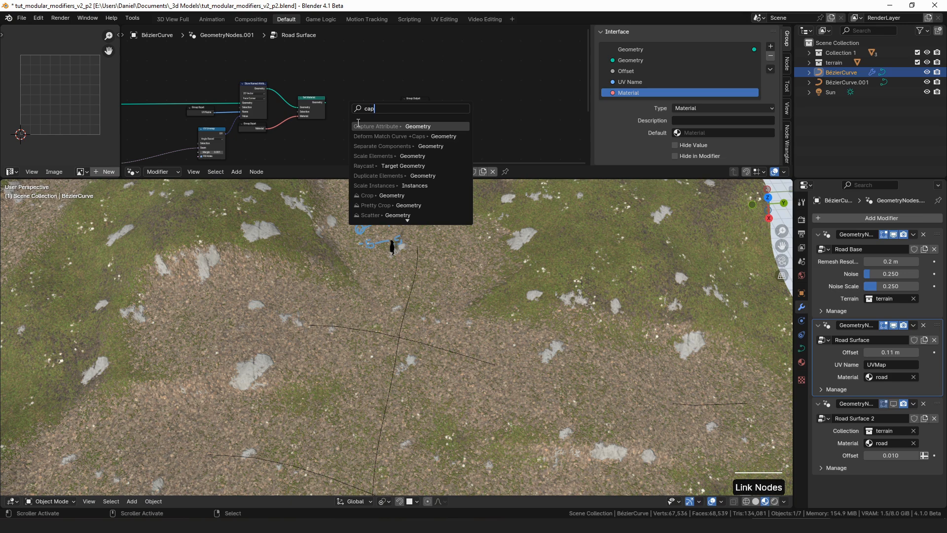
key(Return)
click(359, 123)
scroll(362, 124, up, 6)
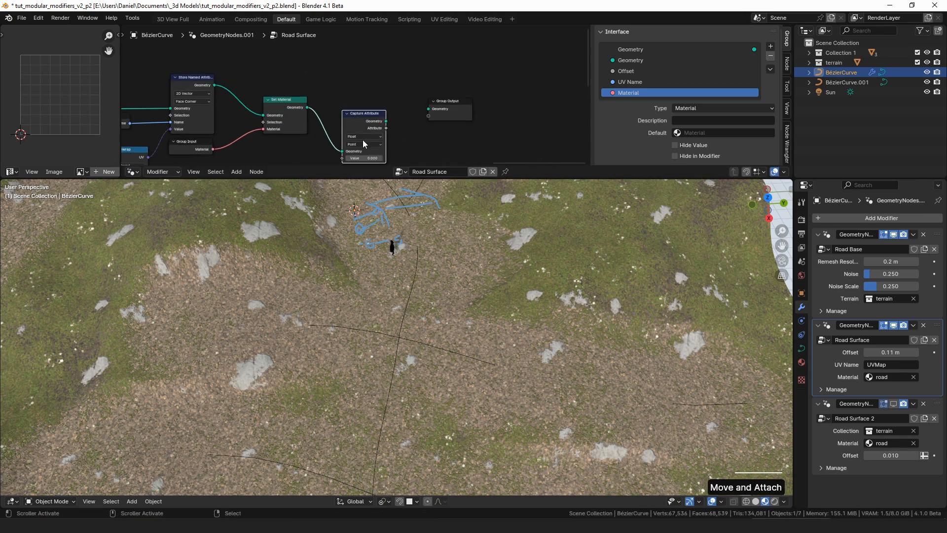
click(363, 137)
middle_drag(363, 137, 382, 100)
key(ctrl+x)
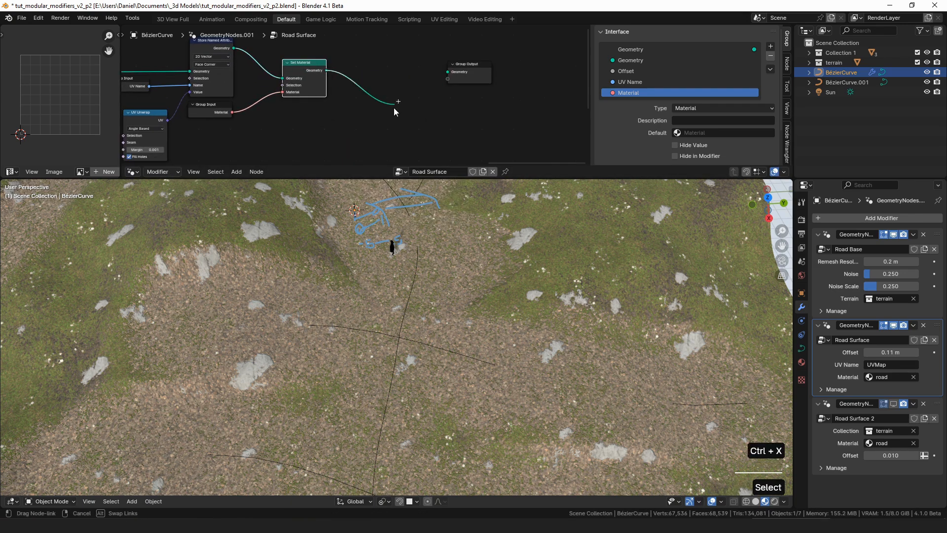
Add a Store Named Attribute node fed by Set Material's geometry and set its data type to Integer
drag(326, 70, 396, 108)
text(name)
key(Return)
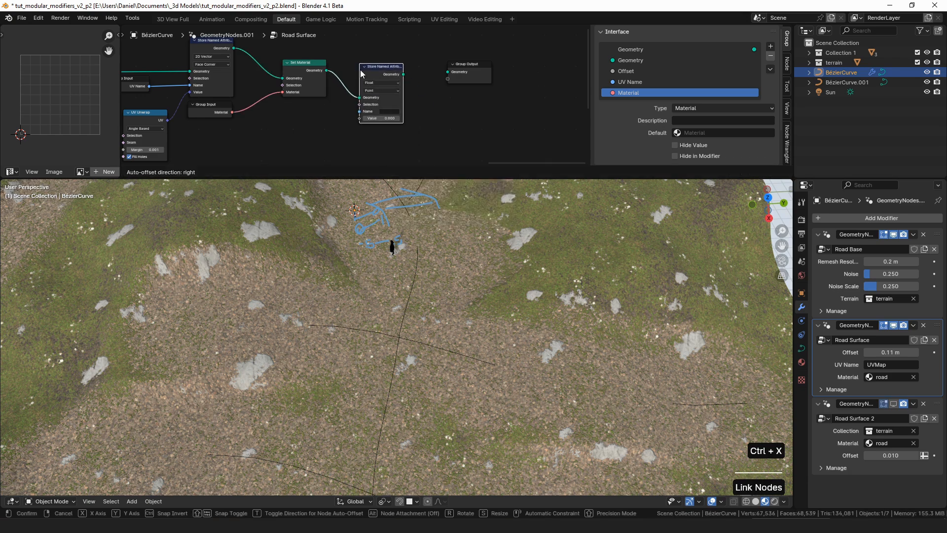
click(379, 96)
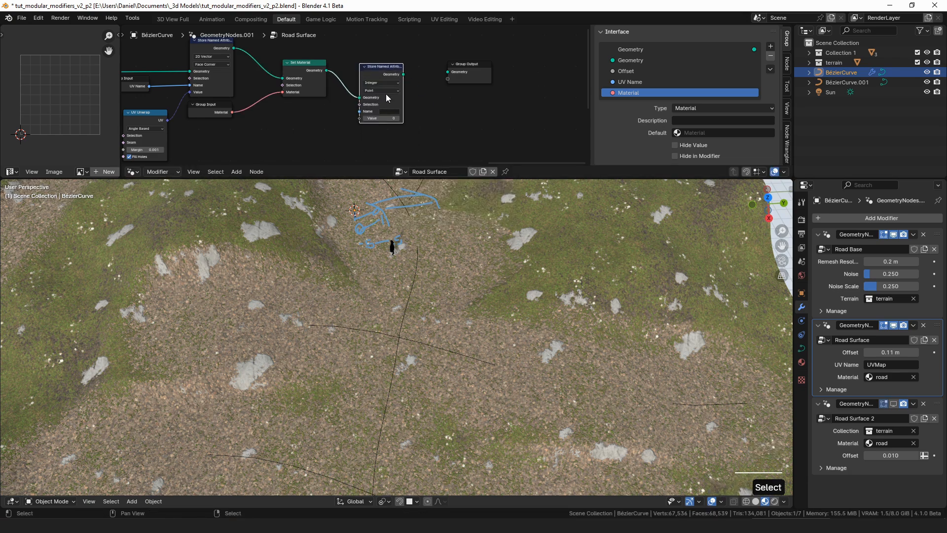
Name the new stored attribute road_id and set its value to 3
click(381, 110)
text(road_id)
key(Return)
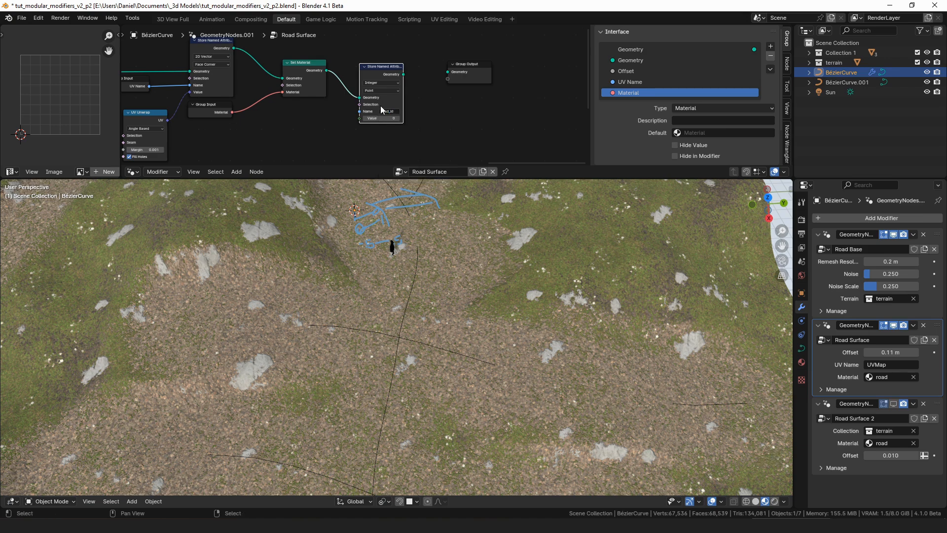
scroll(348, 124, up, 2)
click(377, 127)
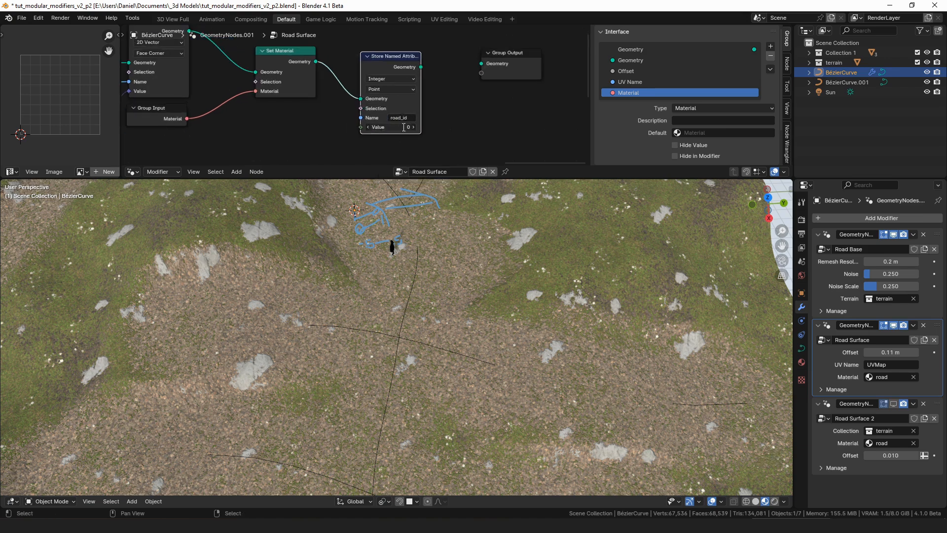
text(3)
key(Return)
Make room before Group Output and add a Join Geometry node fed by the road_id Store Named Attribute node
middle_drag(414, 69, 378, 98)
drag(469, 100, 557, 97)
drag(385, 97, 464, 82)
text(join)
key(Return)
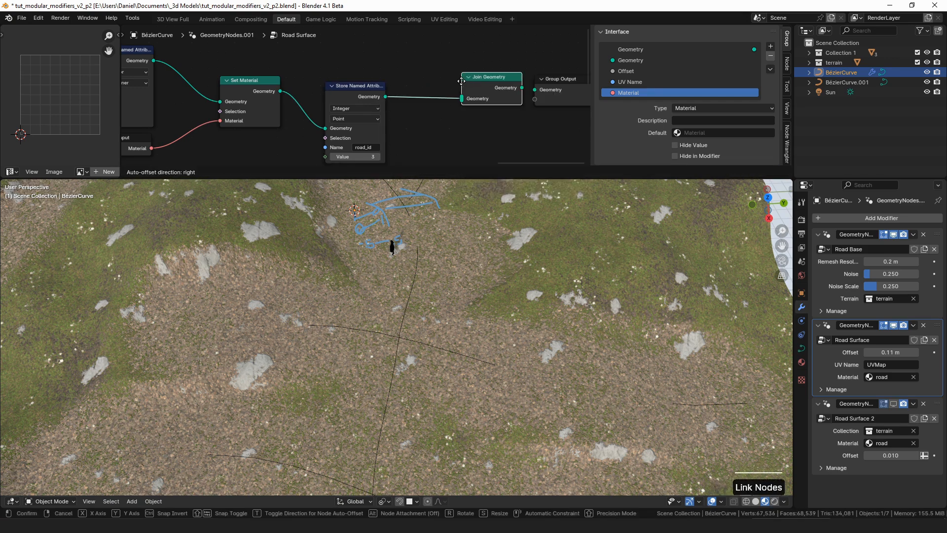
click(422, 60)
Add a Group Input node, link its Geometry into Join Geometry, hide its unused sockets and place it beside the join
middle_drag(422, 60, 464, 106)
click(378, 81)
key(shift+a)
text(inpu)
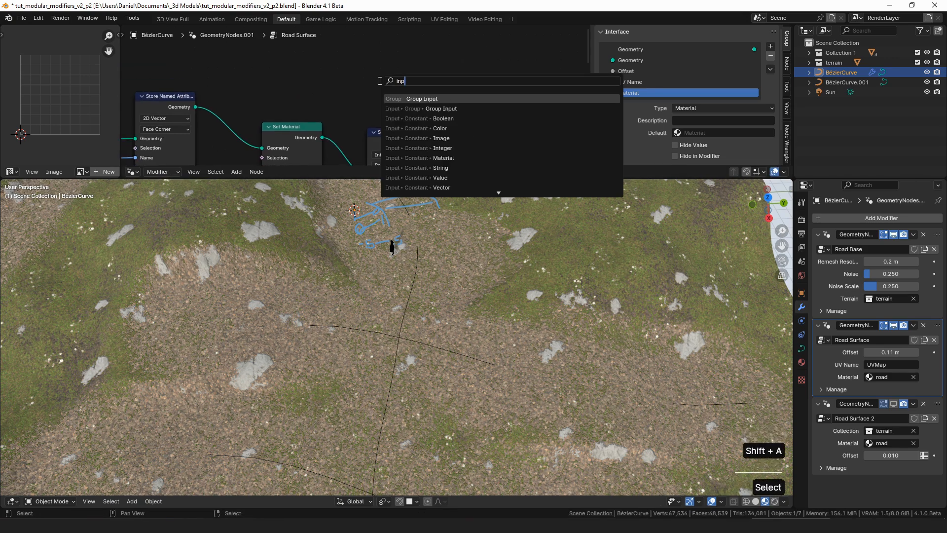
key(Return)
click(361, 64)
drag(421, 79, 464, 119)
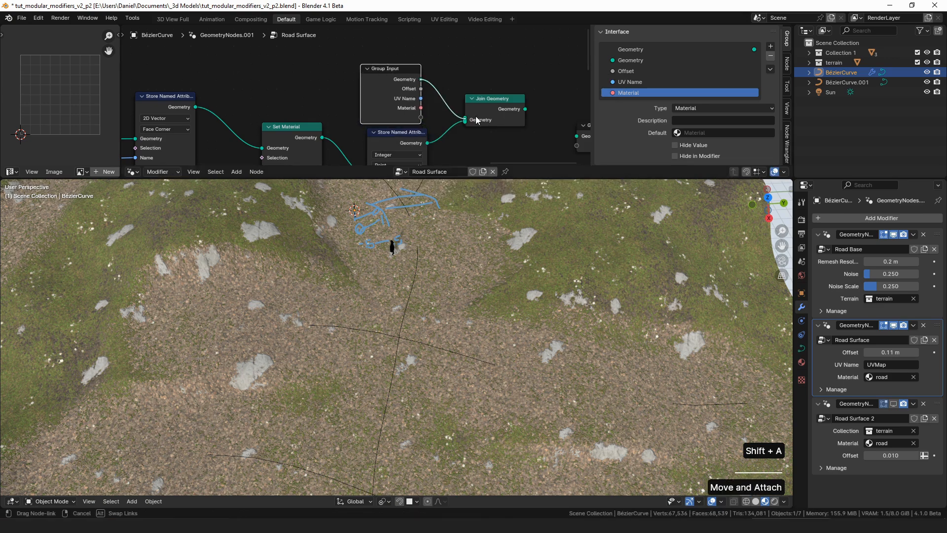
key(ctrl+h)
drag(390, 77, 395, 98)
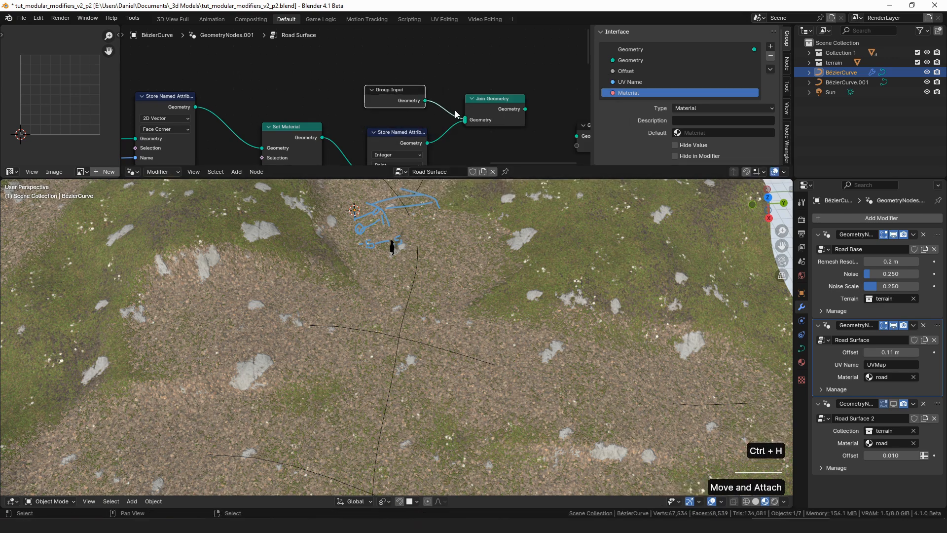
Connect Join Geometry to Group Output, check the road in the scene and reposition the Group Output node
middle_drag(504, 109, 442, 93)
scroll(442, 93, down, 1)
alt+shift+click(439, 92)
middle_drag(426, 320, 446, 372)
scroll(414, 379, up, 3)
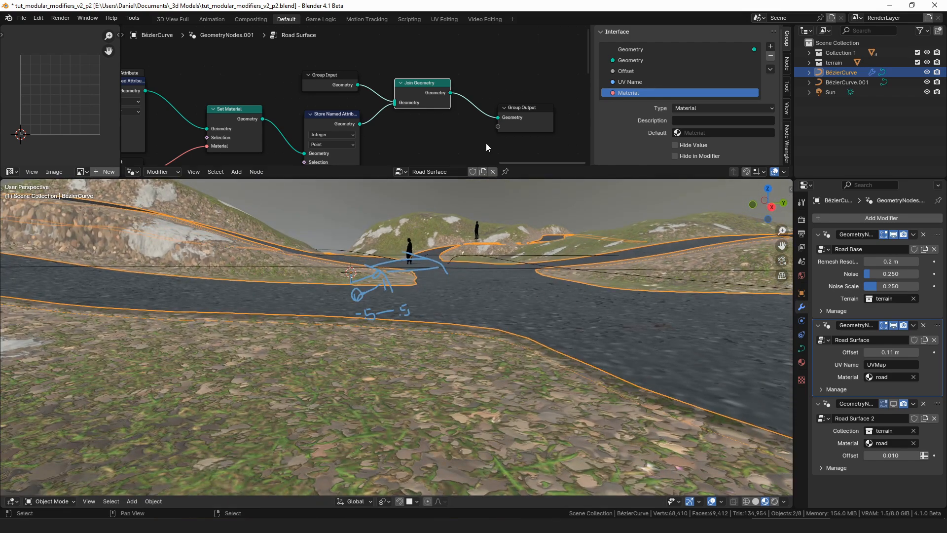
scroll(487, 143, down, 2)
middle_drag(486, 143, 391, 134)
drag(434, 111, 457, 92)
Find the RoadsUtil group node at the start of the Road Surface tree and open it for editing
scroll(376, 102, down, 5)
middle_drag(327, 114, 444, 122)
middle_drag(241, 108, 437, 114)
scroll(423, 132, down, 5)
middle_drag(207, 123, 444, 117)
scroll(322, 113, up, 4)
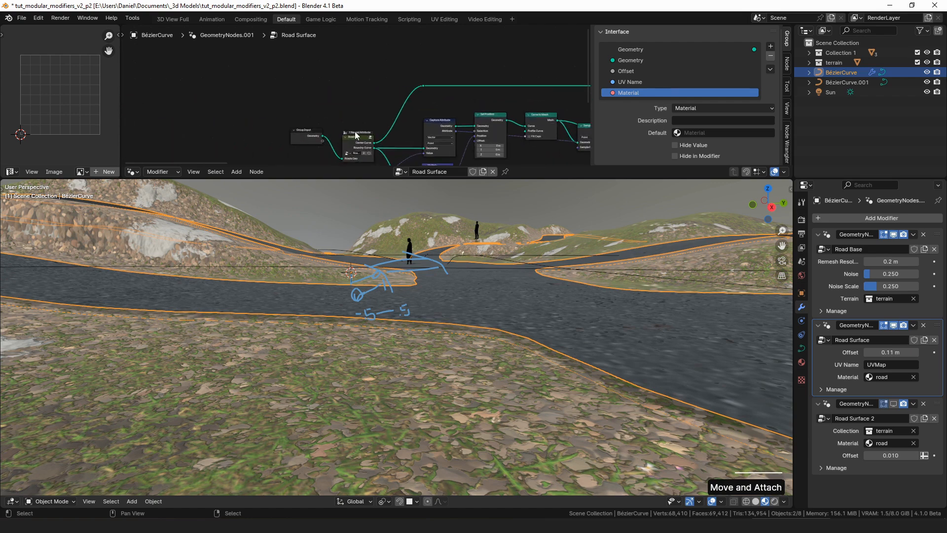
click(370, 115)
scroll(367, 123, up, 4)
key(Tab)
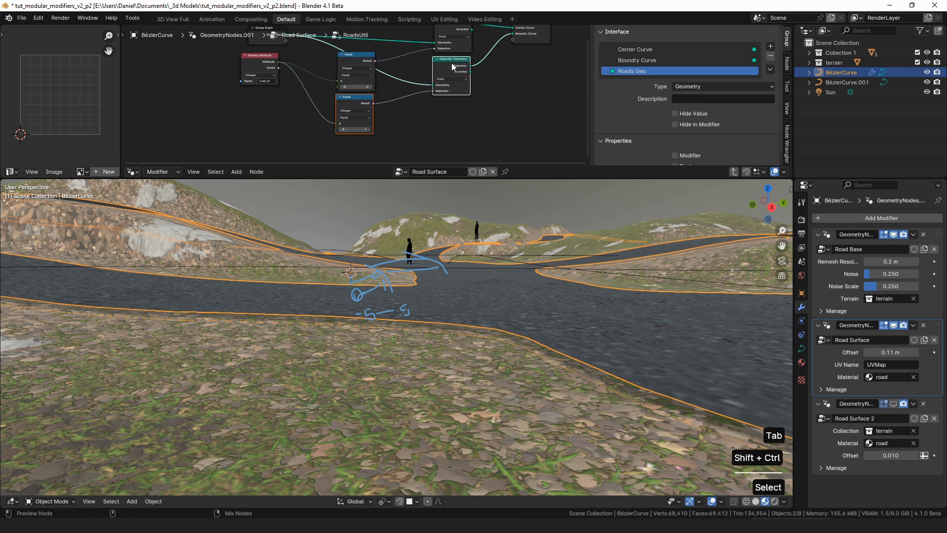
Duplicate the Separate Geometry and Equal nodes with their input links to form a third road_id filter in RoadsUtil
key(shift+ctrl+d)
middle_drag(452, 148, 454, 115)
key(ctrl+shift+d)
click(456, 68)
click(372, 130)
middle_drag(381, 127, 387, 89)
click(377, 143)
middle_drag(468, 81, 397, 127)
Link the new Separate Geometry's Selection output to Group Output, name that output Road Surface, and leave the RoadsUtil group
drag(398, 126, 430, 63)
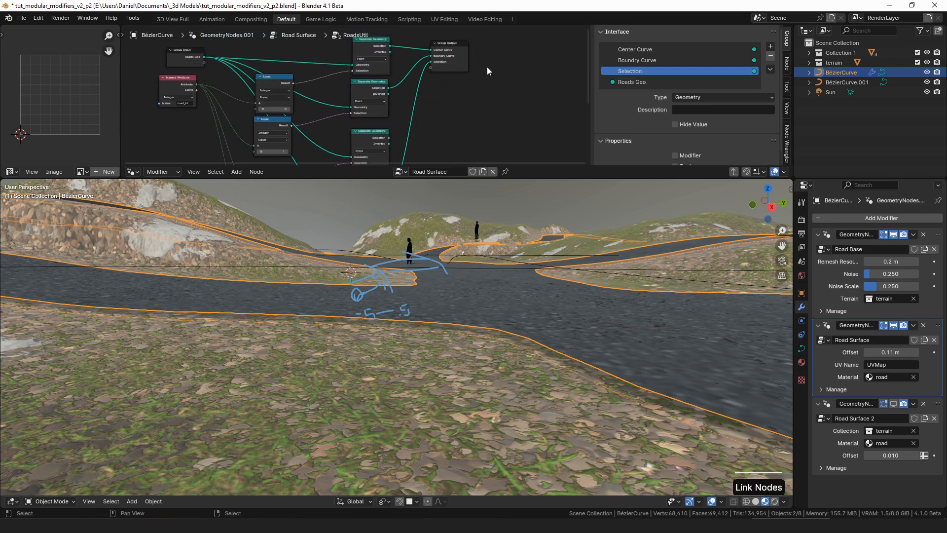
double_click(665, 71)
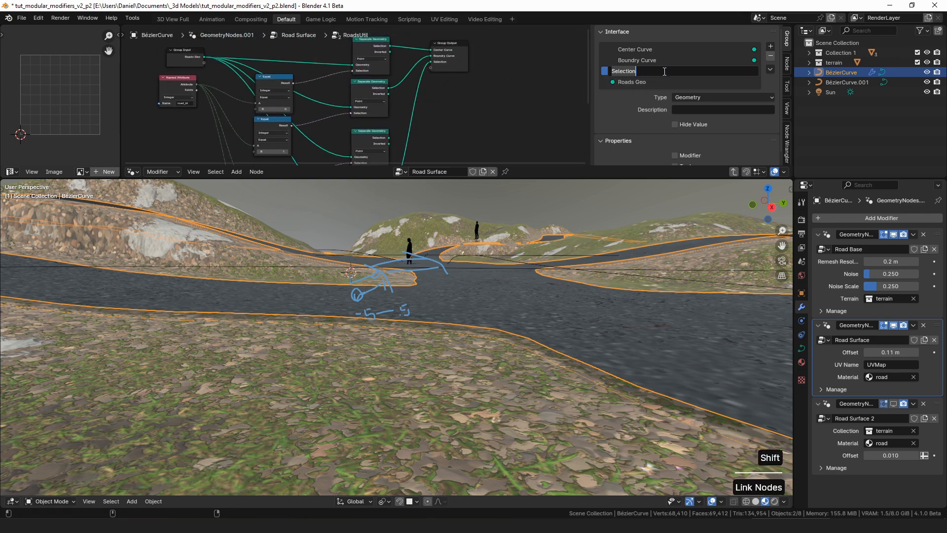
text(Road Sur)
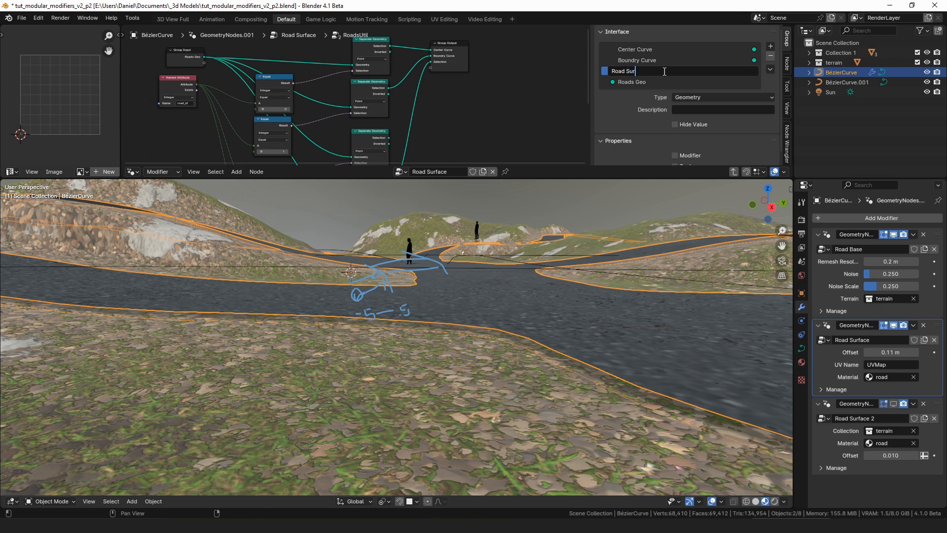
text(face)
key(Return)
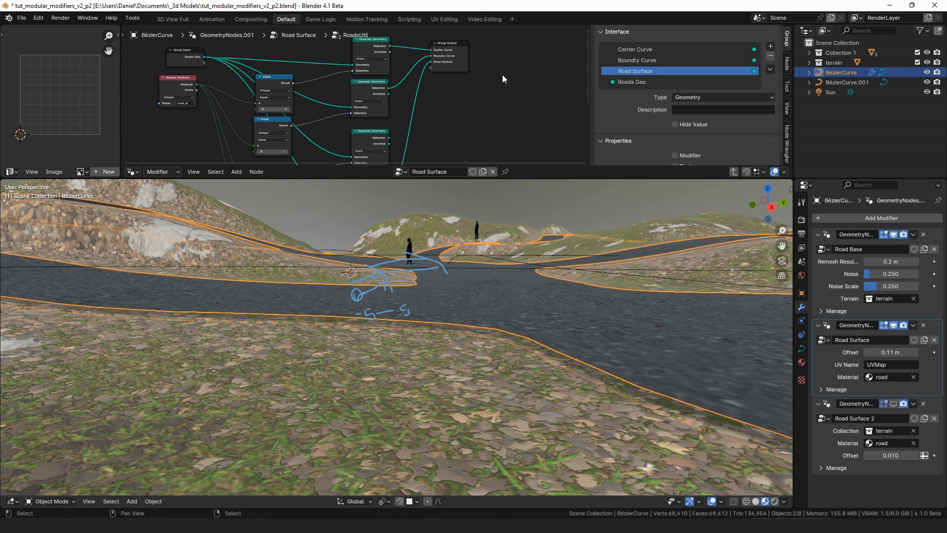
key(Tab)
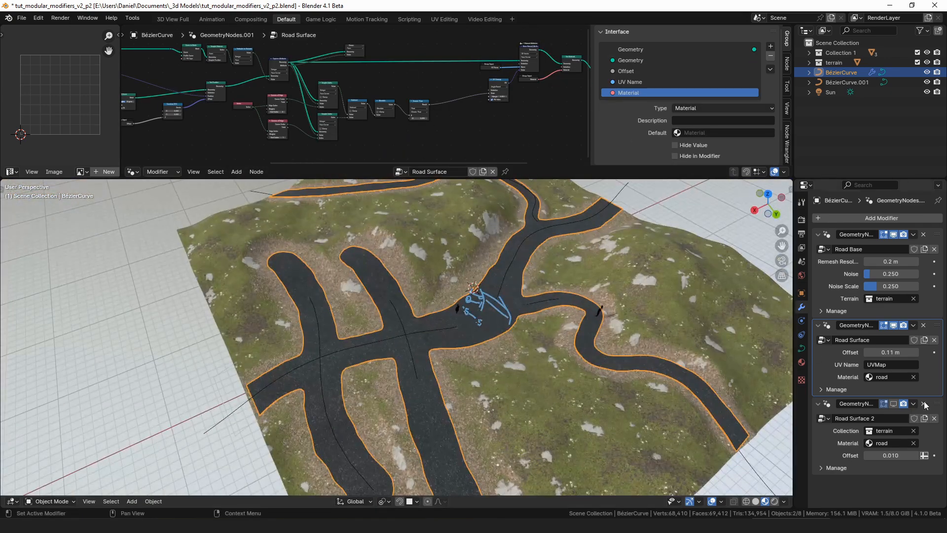
Open the Road Surface 2 node tree, make room before Group Output and add a Store Named Attribute node after Set Material
click(939, 406)
scroll(391, 83, up, 10)
middle_drag(434, 44, 410, 101)
scroll(411, 101, up, 1)
drag(404, 96, 565, 94)
click(499, 116)
middle_drag(398, 108, 362, 104)
drag(238, 115, 167, 134)
drag(287, 82, 335, 95)
key(ctrl+x)
text(sto)
key(Return)
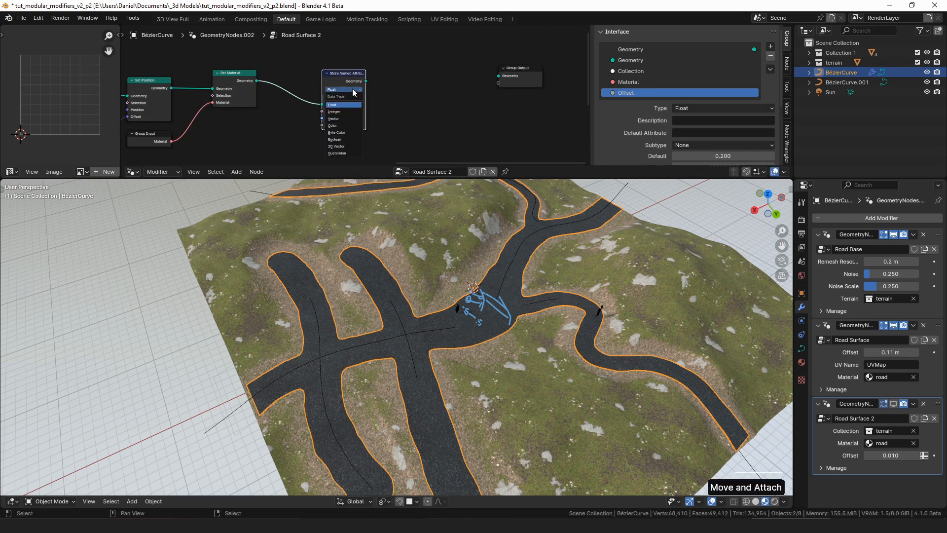
Set the Store Named Attribute node to Integer with the name road_id and the value 3
click(353, 107)
click(351, 118)
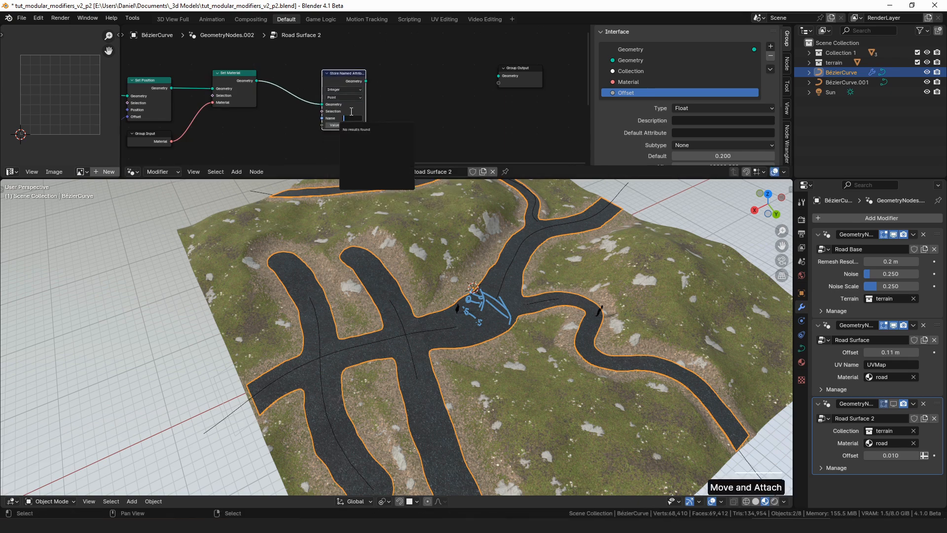
text(road_l)
text(d)
key(Return)
click(359, 125)
text(3)
key(Return)
middle_drag(352, 121, 346, 165)
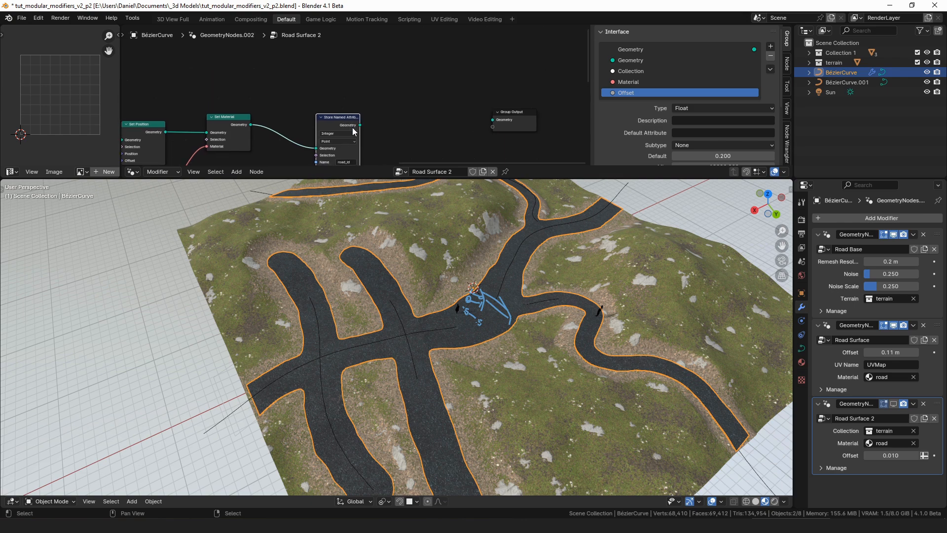
Add a Join Geometry node fed by the Store Named Attribute's Geometry output
drag(360, 124, 409, 94)
text(jo)
key(Return)
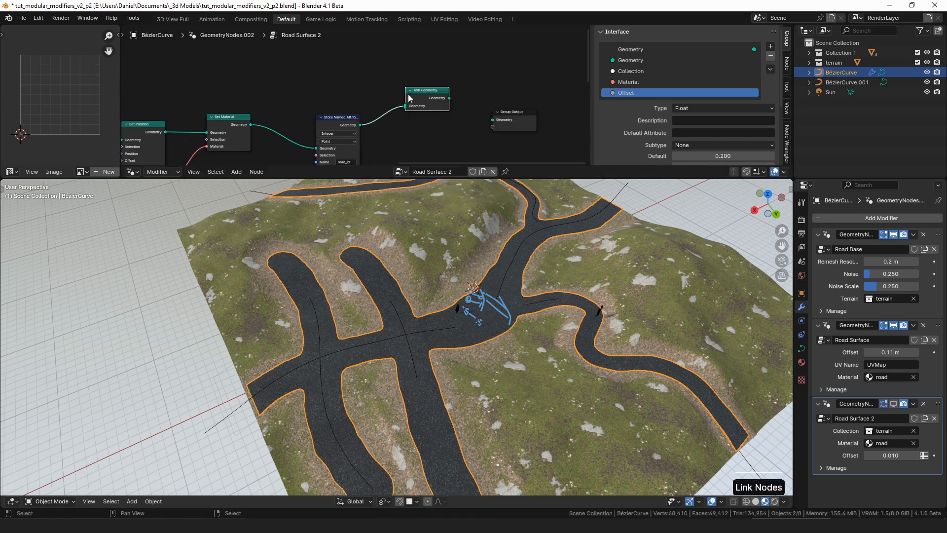
click(409, 94)
Add a Group Input node, link its Geometry into Join Geometry, hide its unused sockets and place it above Store Named Attribute
key(shift+a)
text(inp)
key(Return)
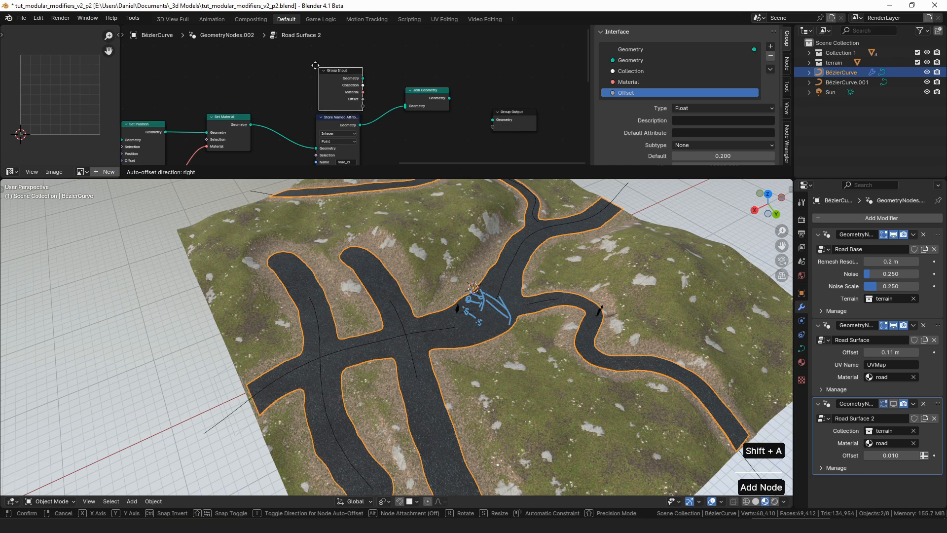
click(318, 68)
drag(359, 76, 392, 84)
key(ctrl+g)
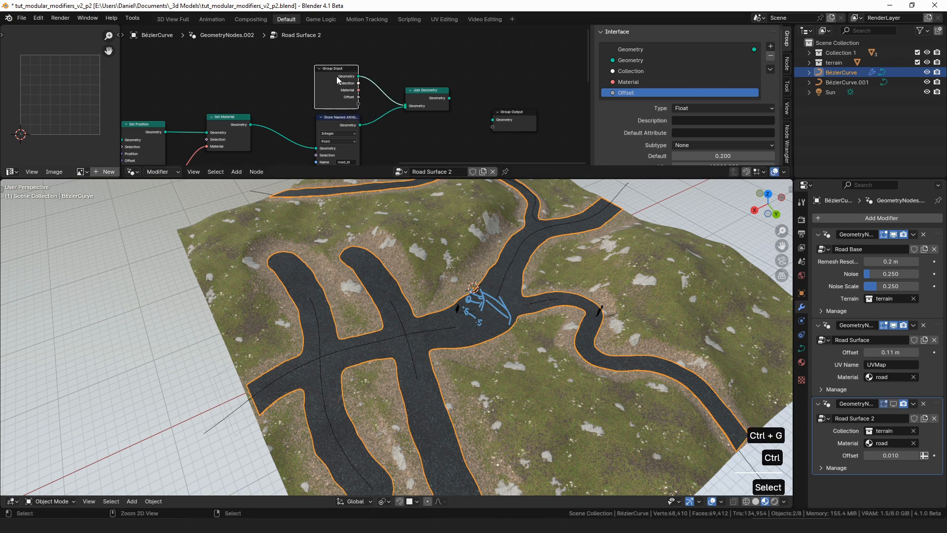
key(ctrl+h)
drag(336, 76, 339, 92)
Connect Join Geometry to Group Output, align the Group Output node with it and check the roads in the scene
alt+shift+right_drag(431, 98, 520, 120)
drag(515, 113, 514, 92)
middle_drag(476, 323, 543, 289)
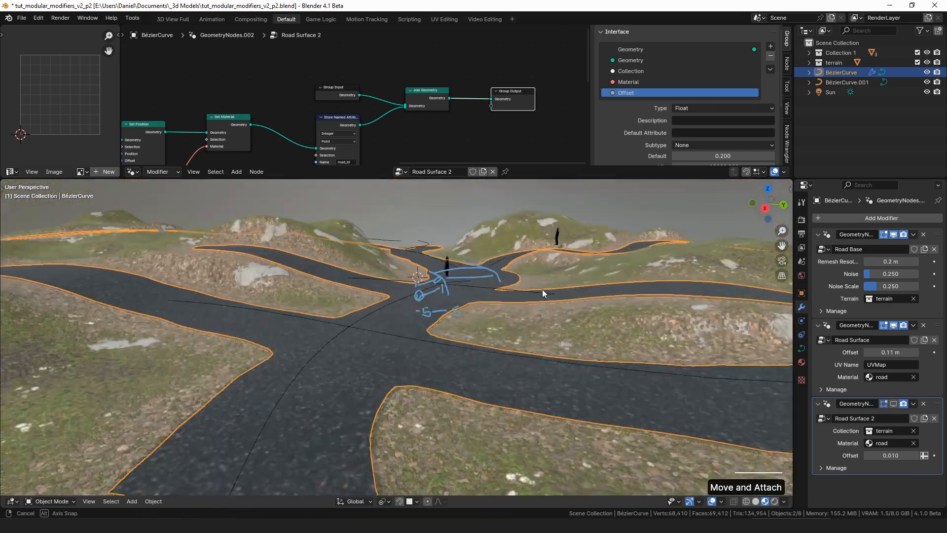
scroll(541, 289, up, 4)
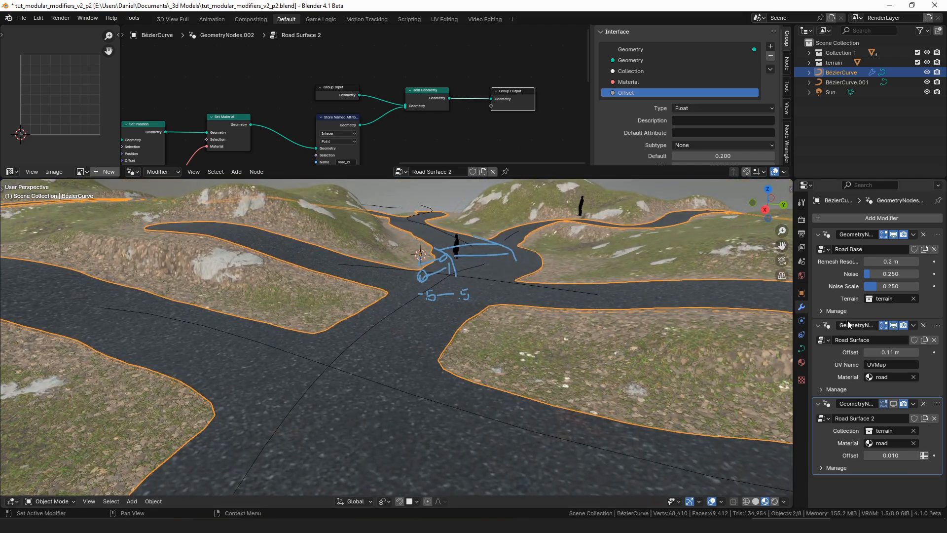
Deselect everything, save the file and sketch an annotation line along the length of the main road
scroll(548, 290, down, 6)
key(a)
scroll(523, 314, up, 2)
key(ctrl+s)
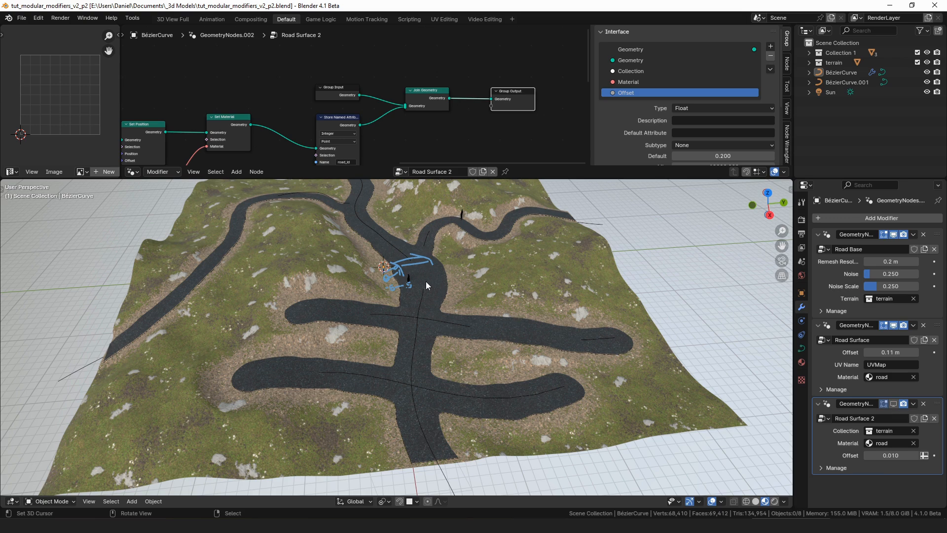
mouse_move(421, 265)
mouse_down()
mouse_move(428, 279)
mouse_move(413, 379)
mouse_move(445, 455)
mouse_up()
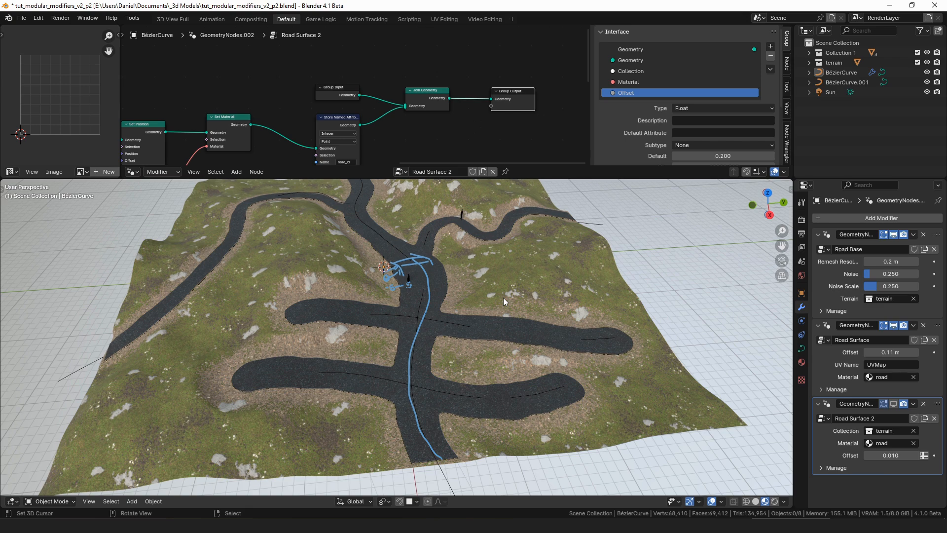
In the Road Base node tree, raise the road_id values stored for the center curve and the boundary curve by one each
click(935, 237)
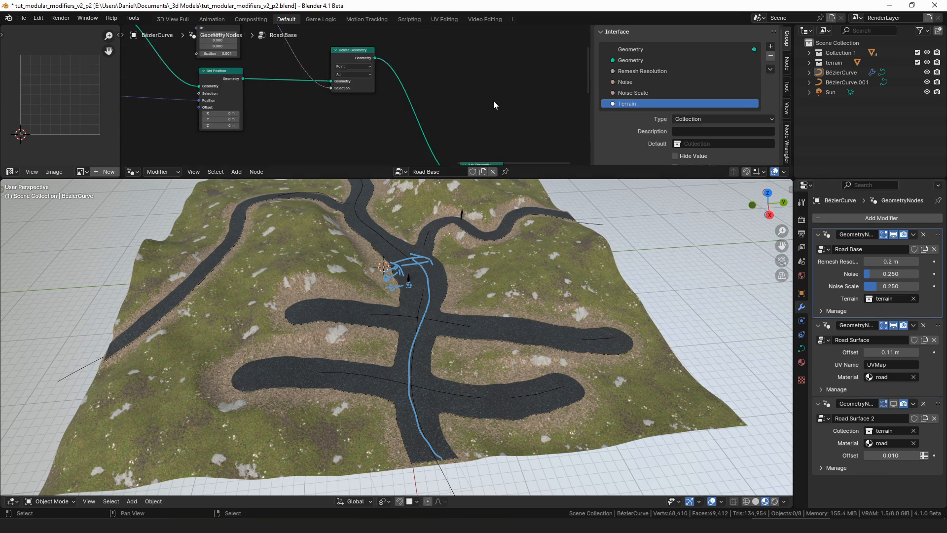
middle_drag(286, 156, 368, 108)
scroll(368, 108, up, 8)
middle_drag(445, 78, 436, 103)
middle_drag(431, 53, 536, 123)
middle_drag(383, 98, 386, 104)
click(374, 104)
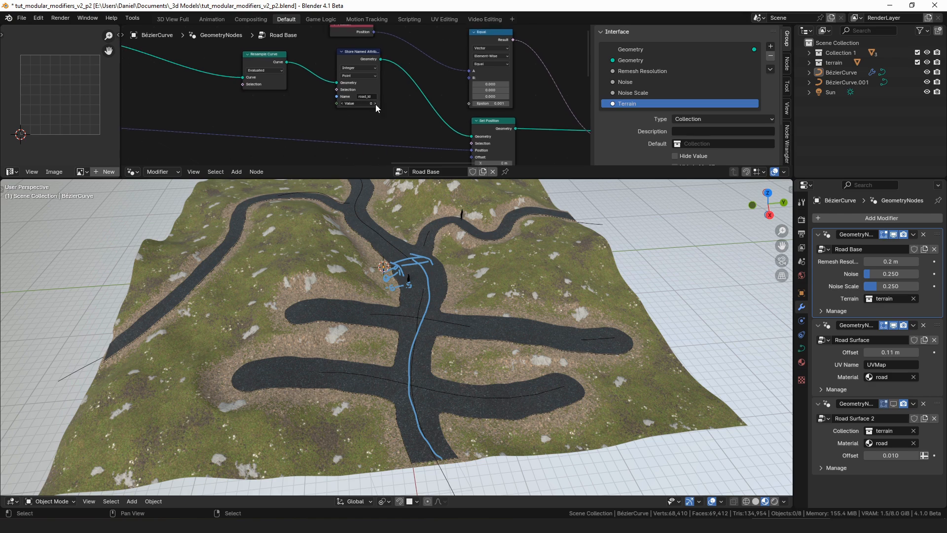
middle_drag(377, 127, 389, 79)
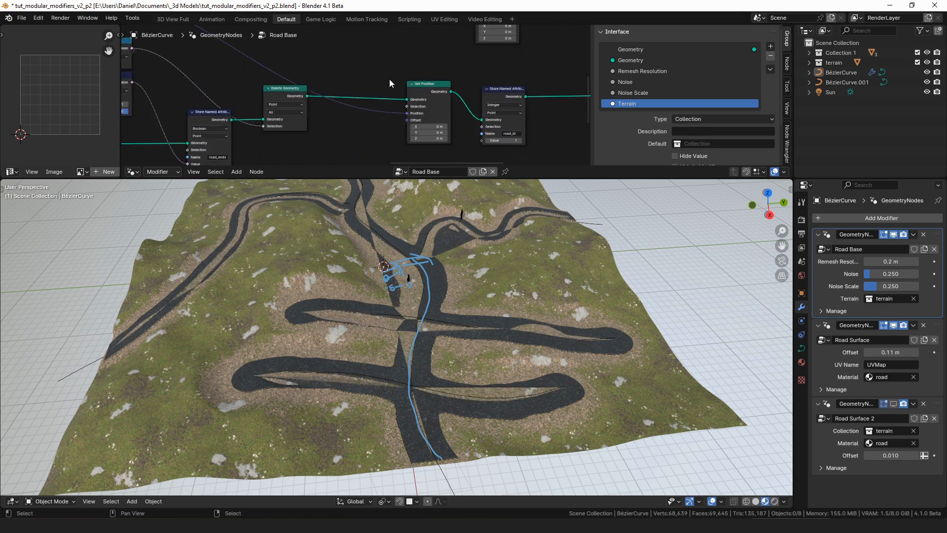
click(521, 141)
Open the Road Surface node tree and enter its RoadsUtil group for editing
click(938, 329)
scroll(443, 108, down, 5)
scroll(330, 107, up, 3)
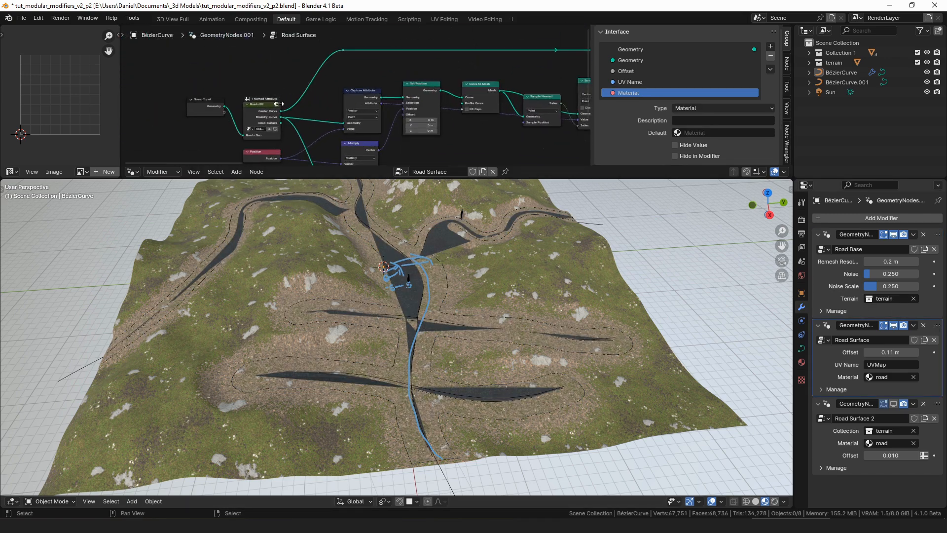
key(Tab)
scroll(348, 82, up, 3)
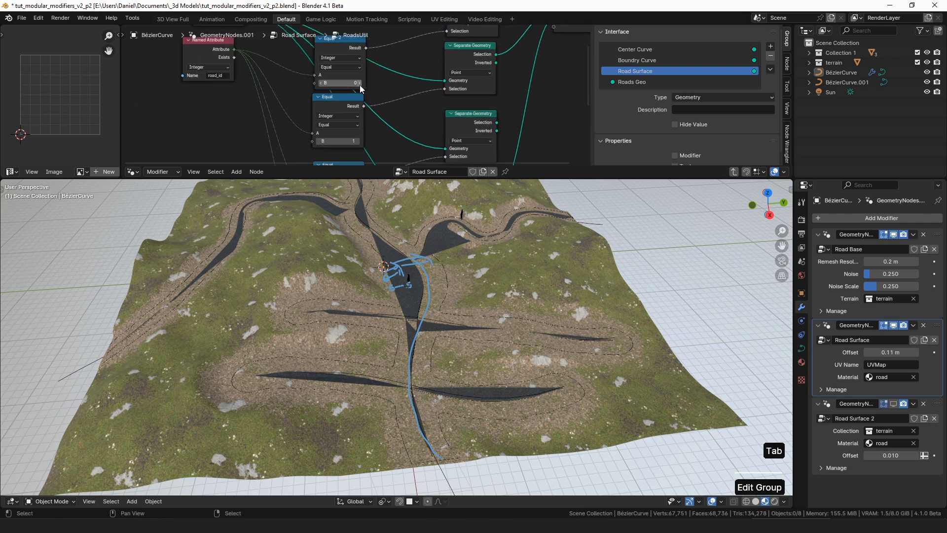
Shift the Equal nodes' B values in RoadsUtil upward so the road_id filters start at 1, and leave the group
click(359, 84)
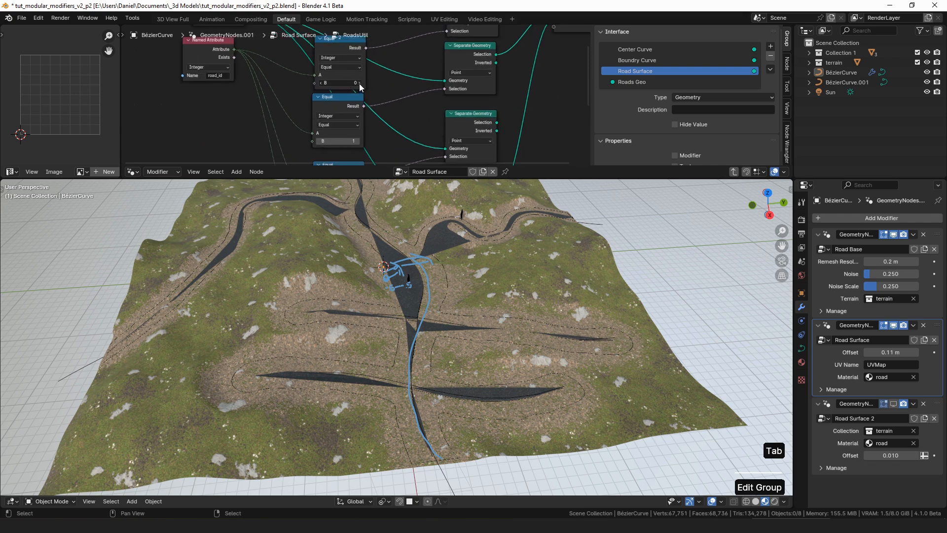
click(359, 142)
middle_drag(389, 141, 400, 67)
click(368, 134)
middle_drag(369, 142, 375, 75)
click(375, 139)
click(374, 139)
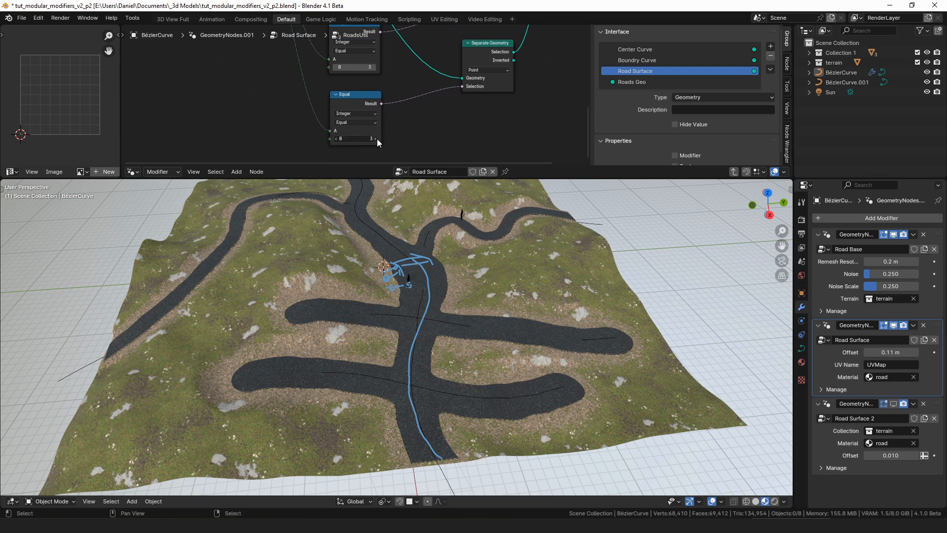
middle_drag(520, 96, 447, 122)
scroll(447, 123, down, 5)
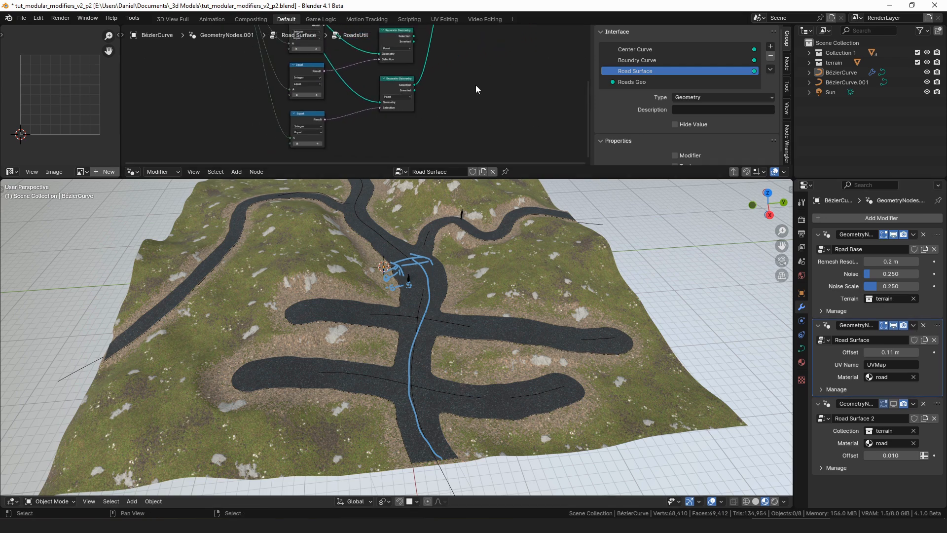
key(Tab)
Set the stored road_id value to 4 at the end of both the Road Surface and Road Surface 2 node trees
scroll(489, 77, down, 4)
middle_drag(542, 93, 371, 105)
scroll(371, 106, up, 5)
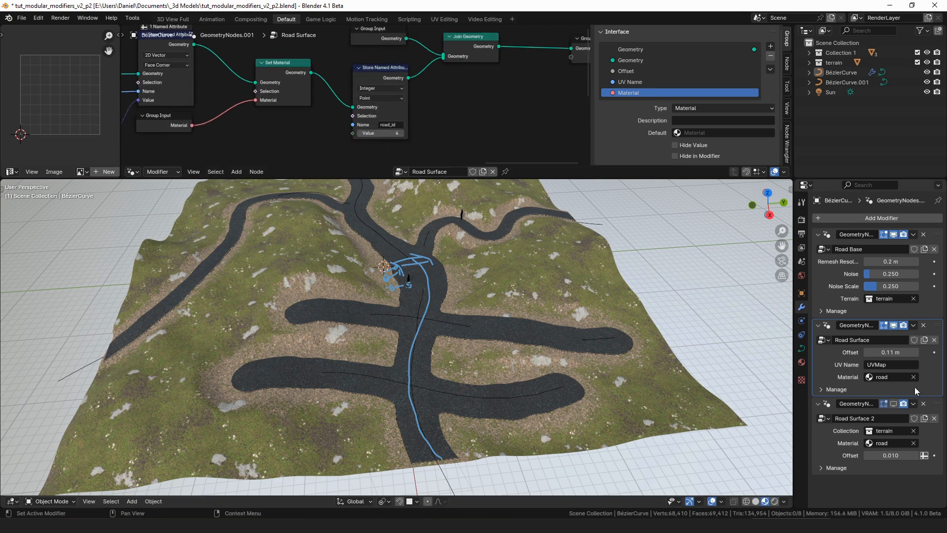
click(934, 412)
scroll(503, 69, up, 4)
click(364, 104)
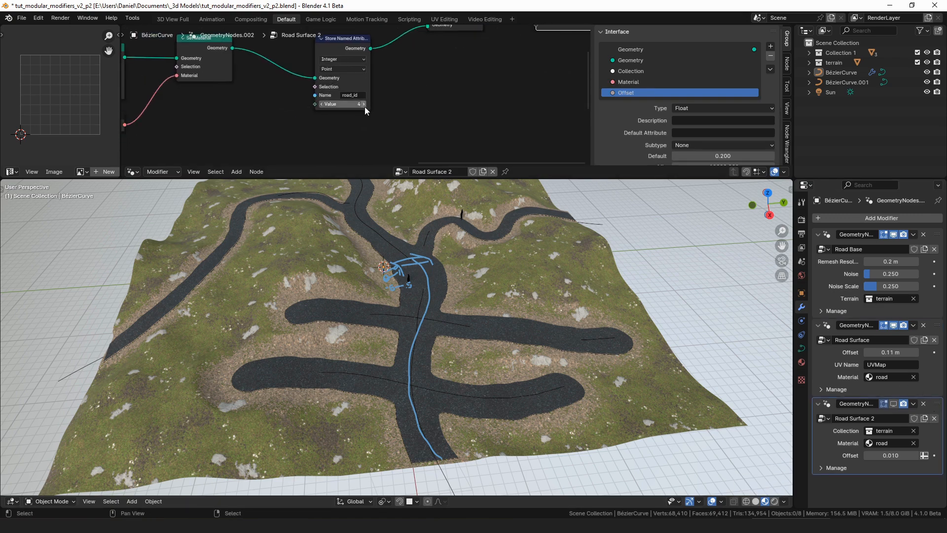
Remove the existing annotations from the 3D scene
middle_drag(548, 281, 529, 277)
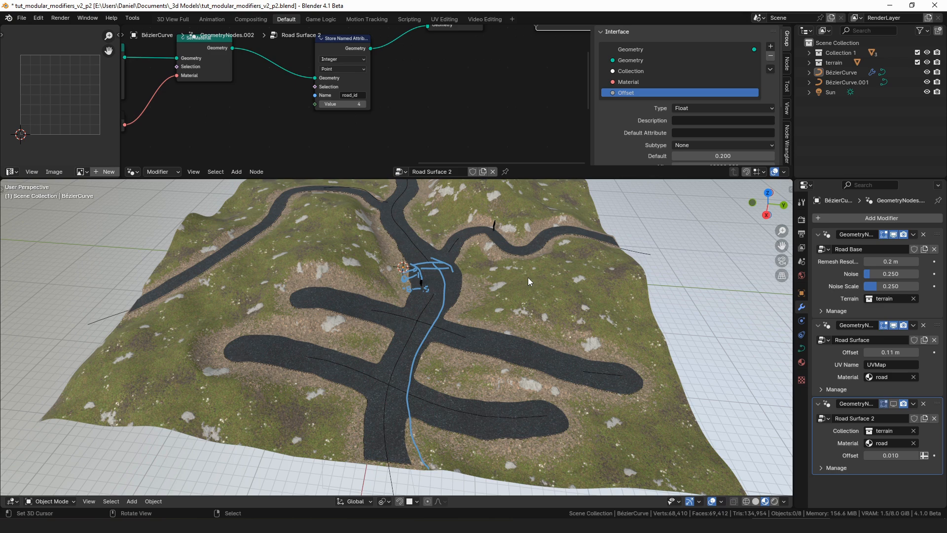
key(n)
scroll(759, 440, down, 4)
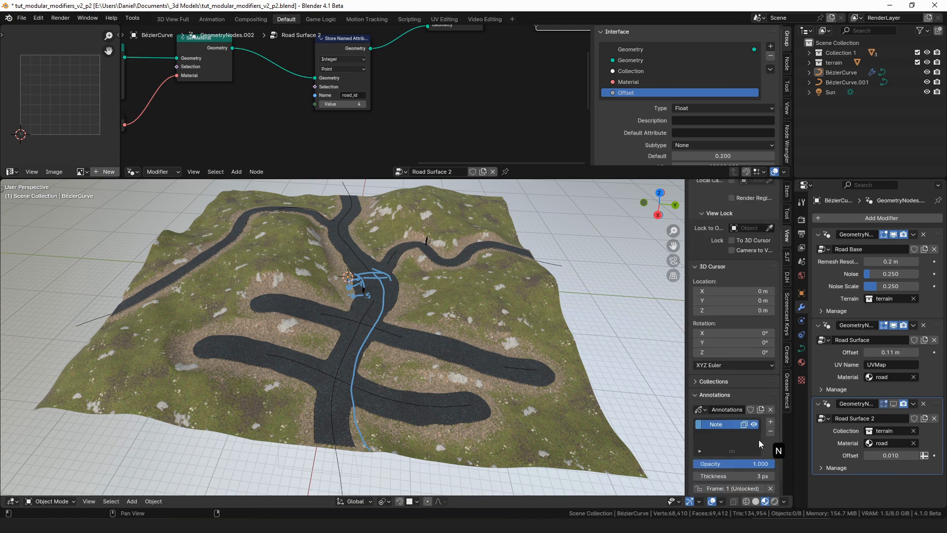
click(769, 415)
key(n)
mouse_move(528, 327)
middle_down()
mouse_move(487, 292)
mouse_move(466, 288)
middle_up()
key(ctrl+z)
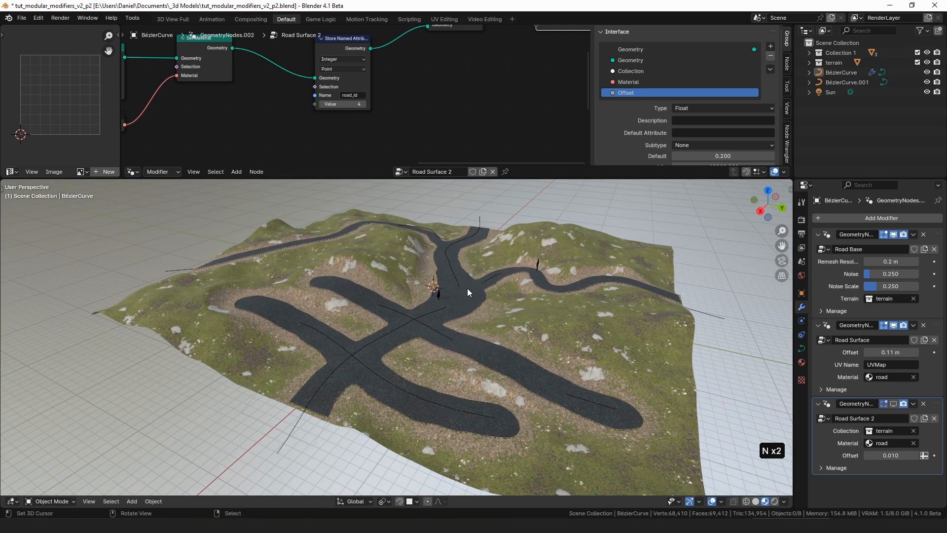
Compare the Road Surface and Road Surface 2 results around the annotated junction by switching the two modifiers' viewport visibility
middle_drag(484, 282, 444, 367)
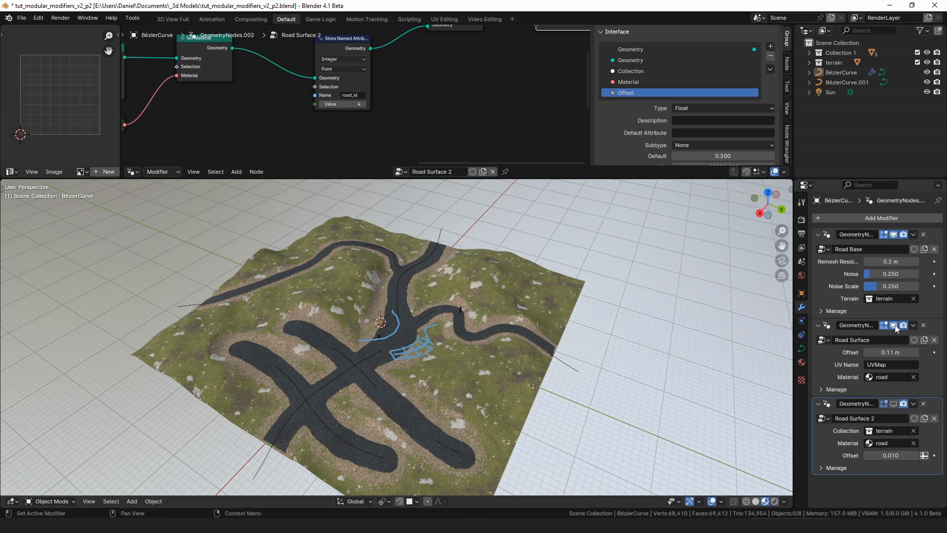
click(893, 403)
click(893, 403)
scroll(466, 339, up, 3)
middle_drag(467, 339, 492, 318)
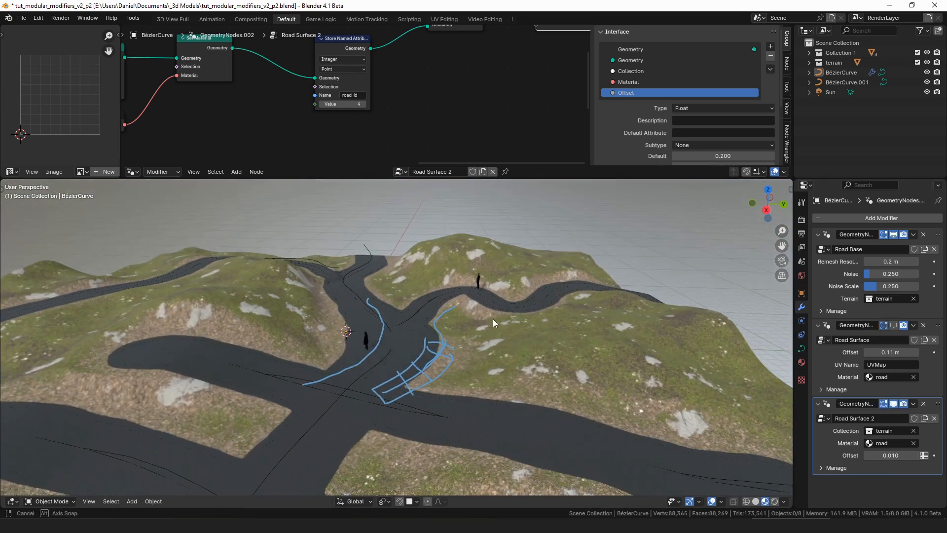
scroll(441, 356, up, 6)
middle_drag(441, 356, 481, 371)
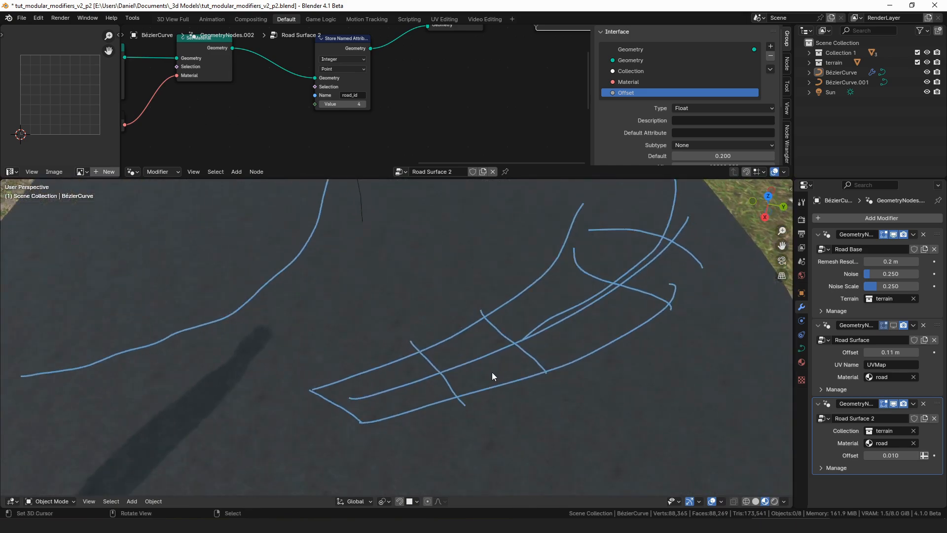
scroll(466, 370, down, 7)
middle_drag(466, 370, 418, 353)
middle_drag(469, 300, 454, 362)
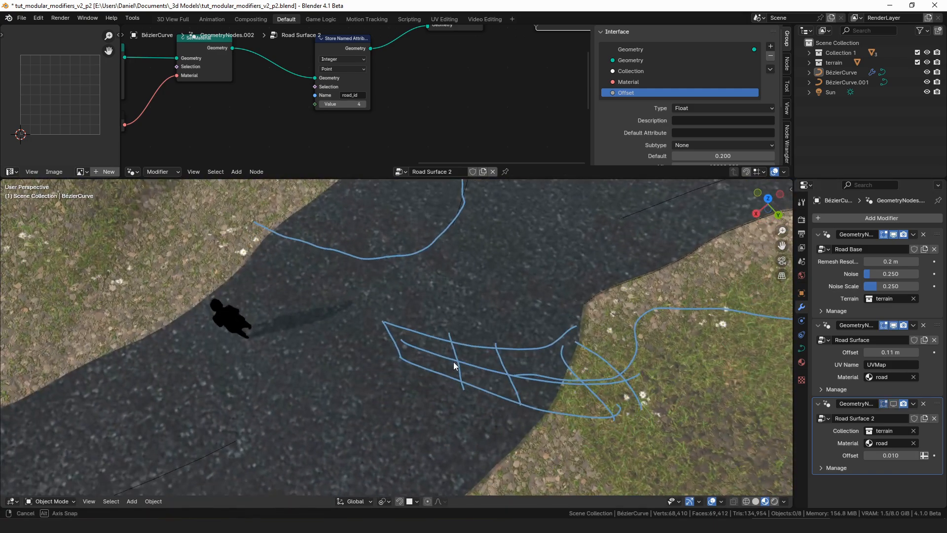
scroll(430, 327, down, 3)
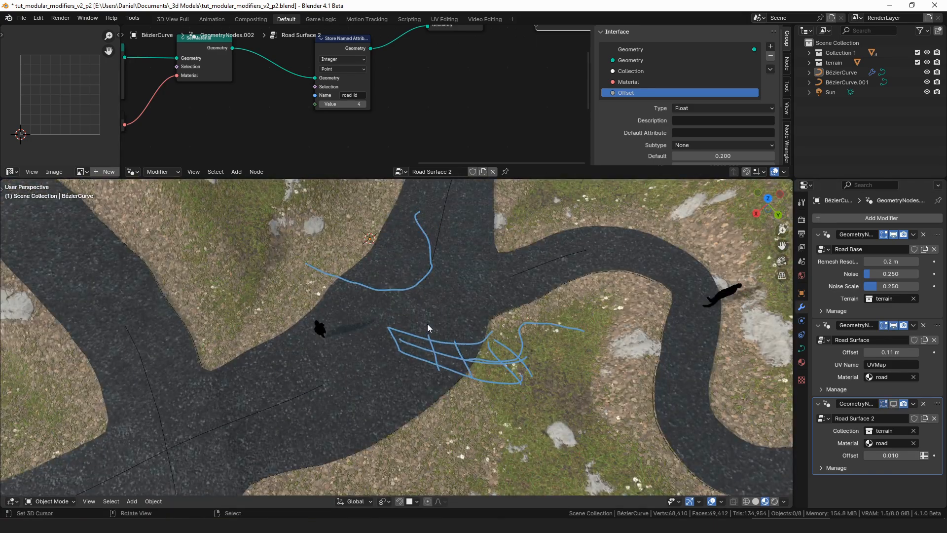